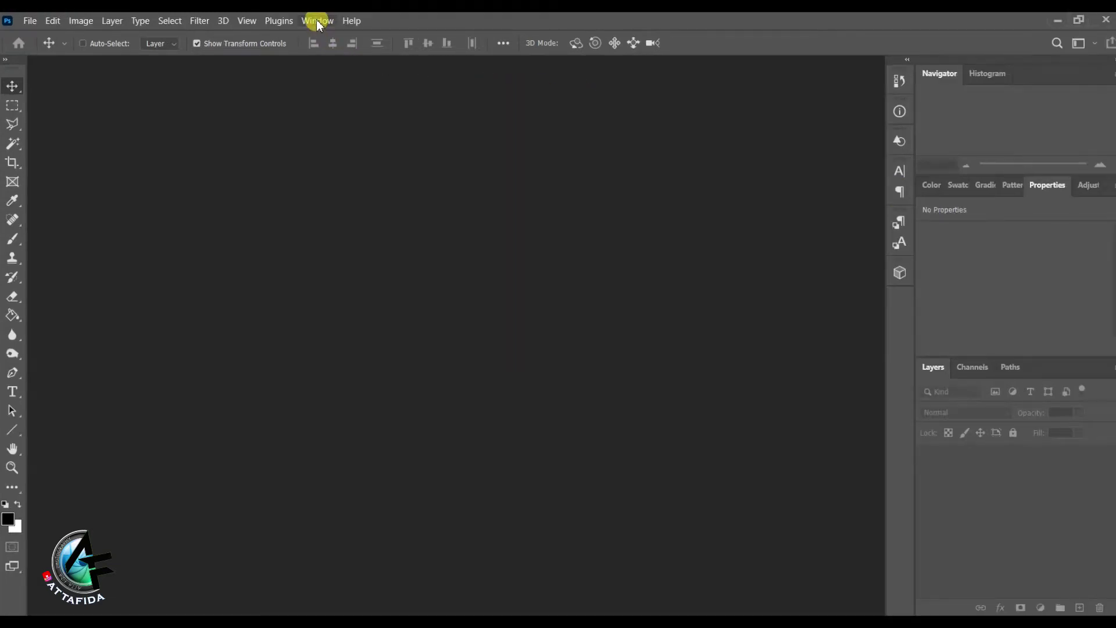
Reset the Essentials workspace to its default layout.
left_click(318, 21)
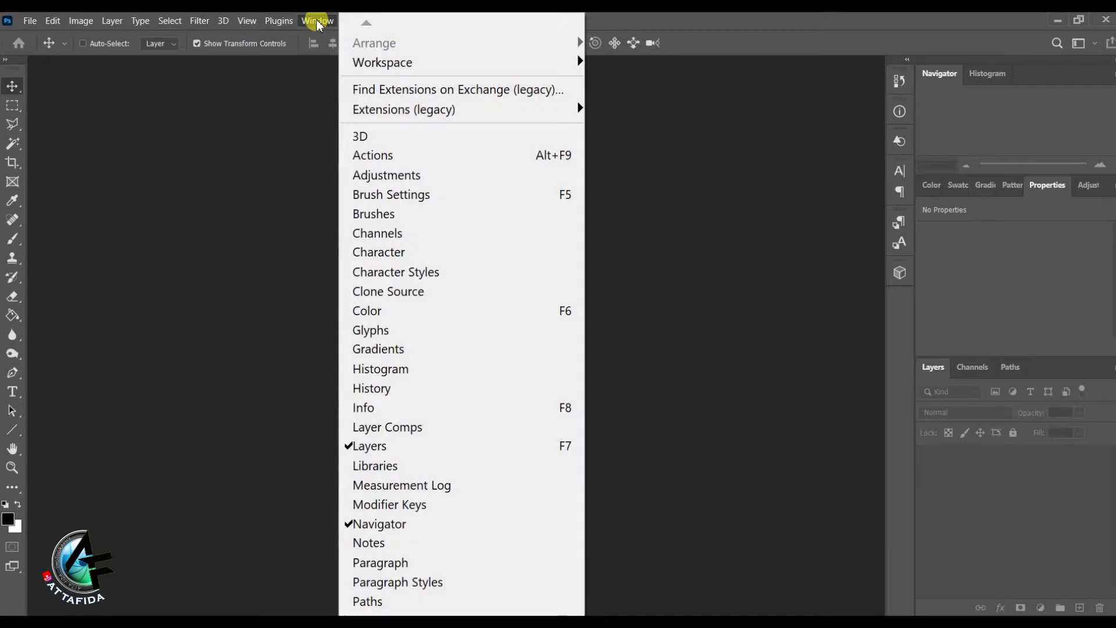
mouse_move(400, 65)
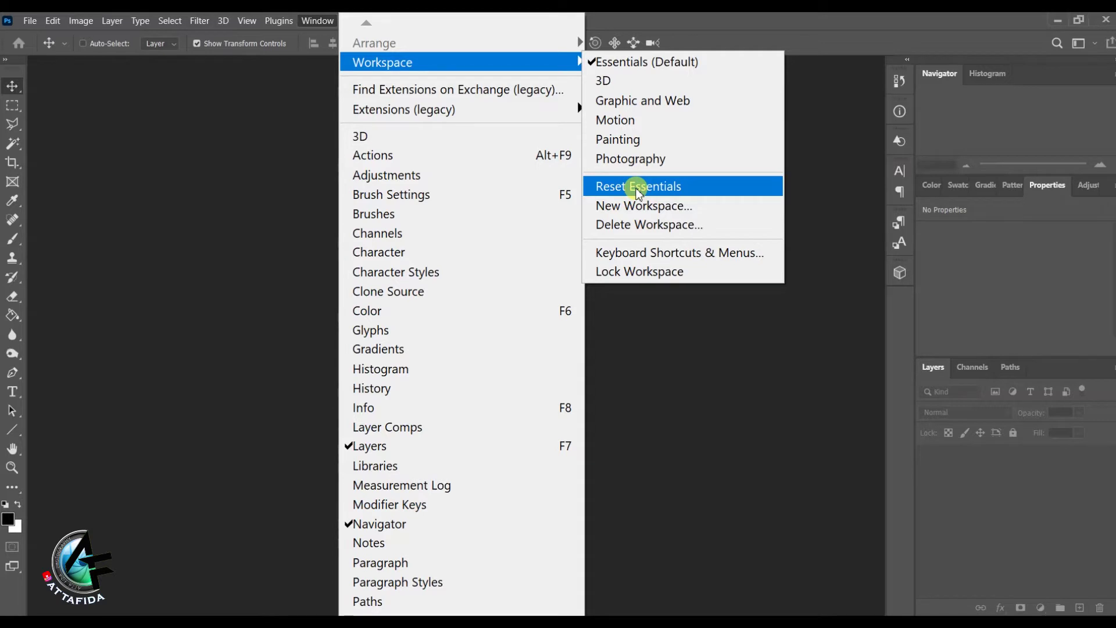
left_click(638, 190)
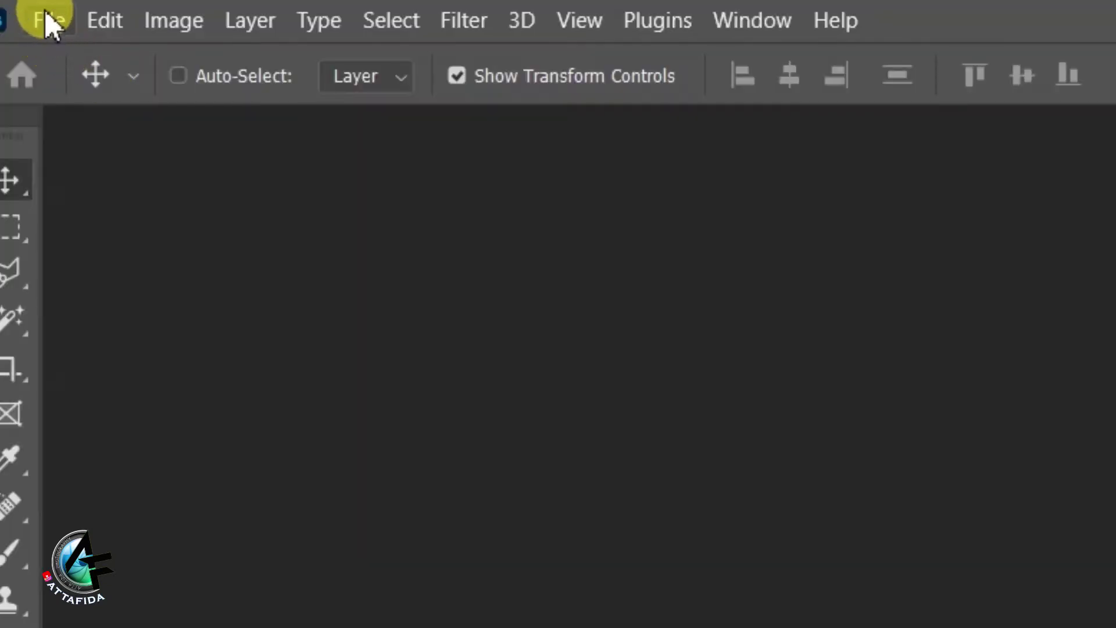
Open the image Banbelar - Kulanch - Balochistan.jpg.
left_click(49, 27)
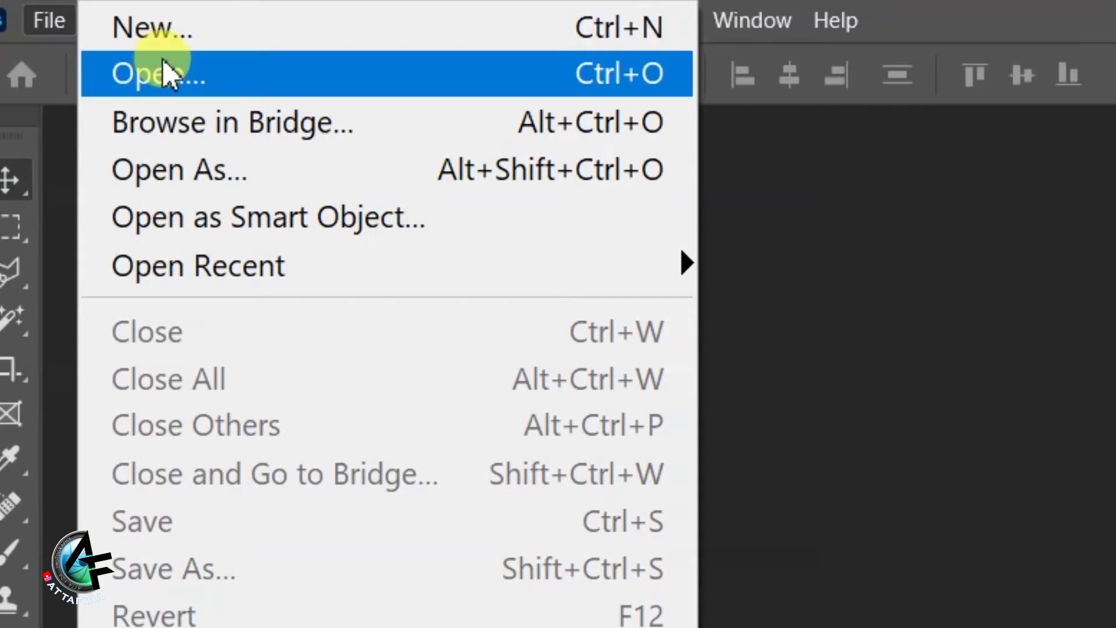
left_click(191, 75)
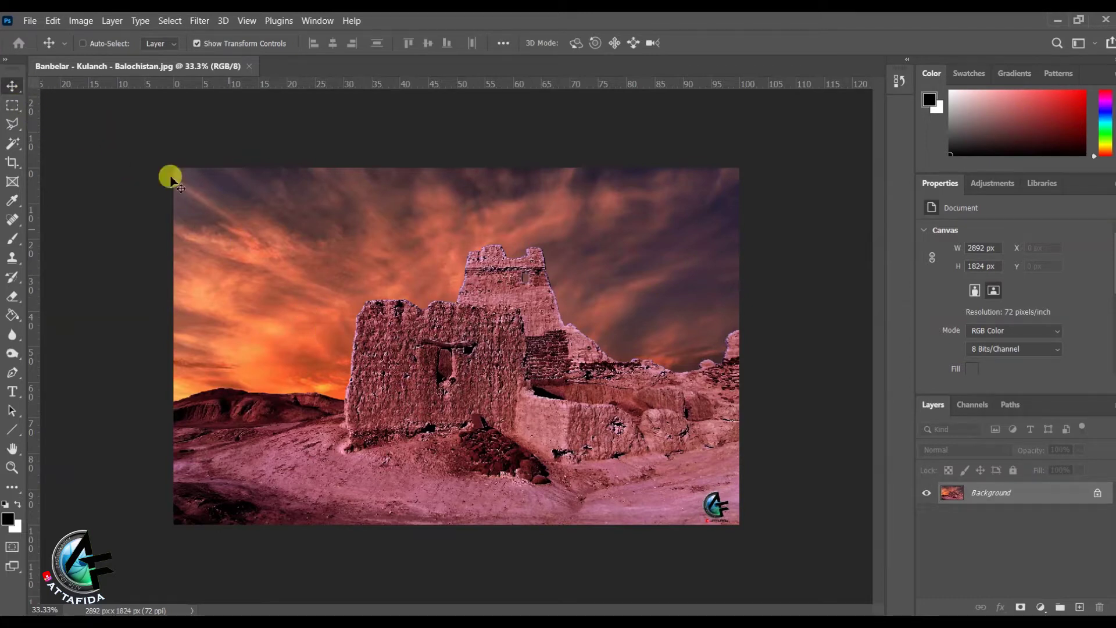
Try the two-column layout of the tool strip and return it to a single column.
left_click(6, 59)
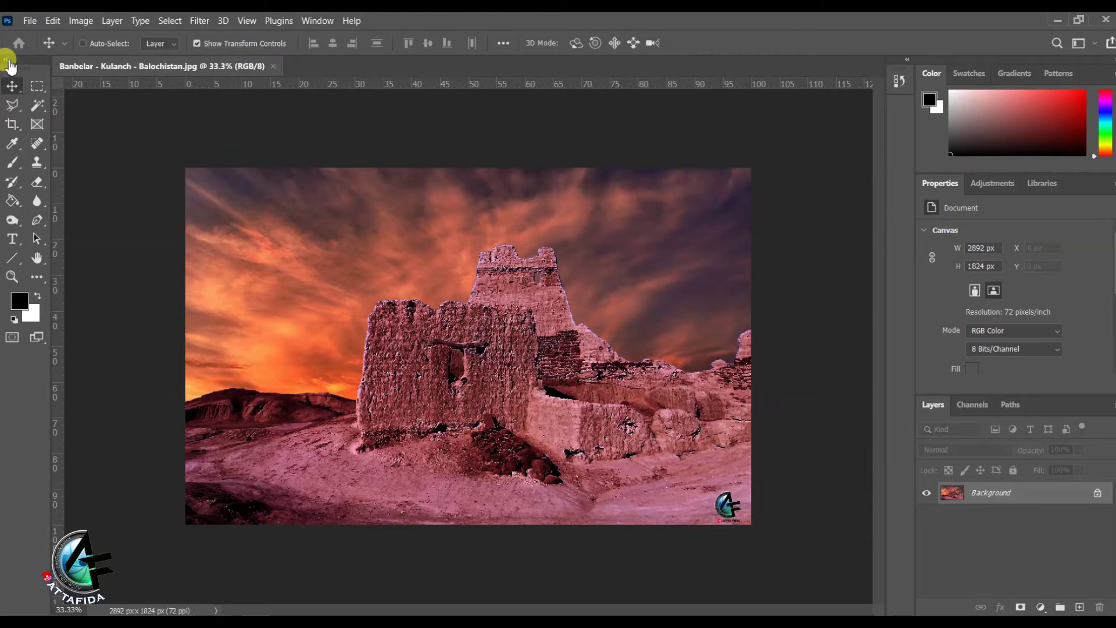
left_click(10, 64)
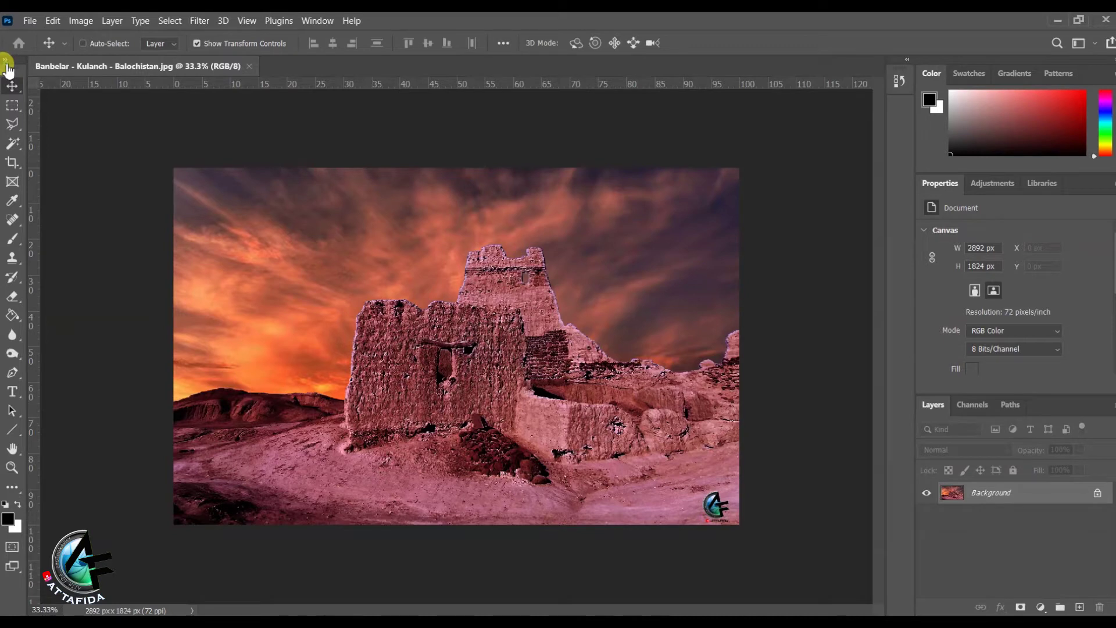
left_click(6, 60)
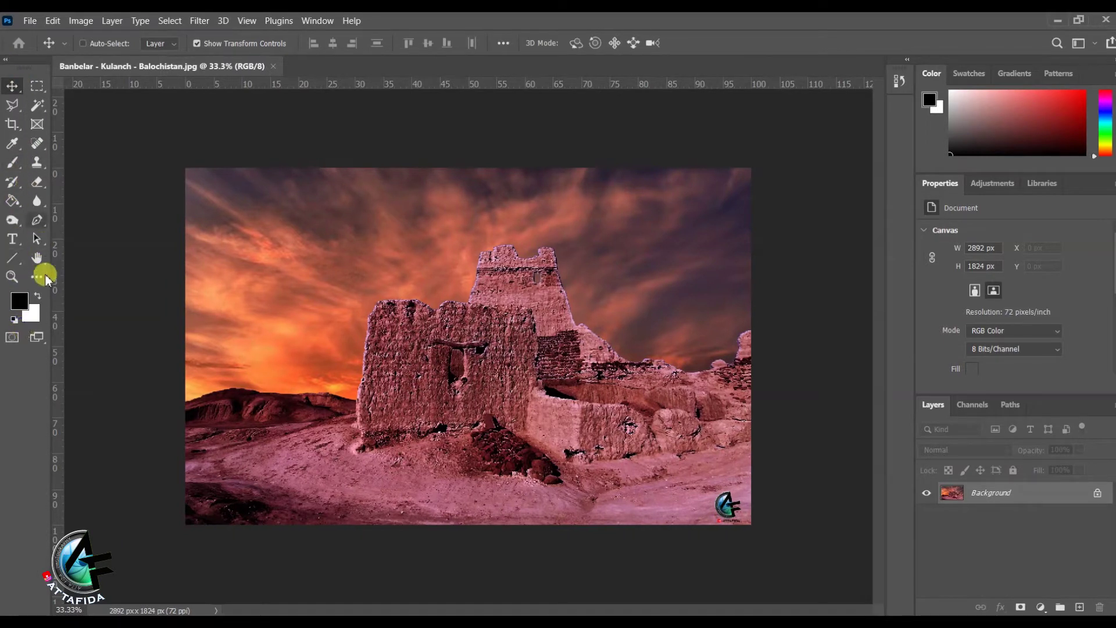
left_click(6, 61)
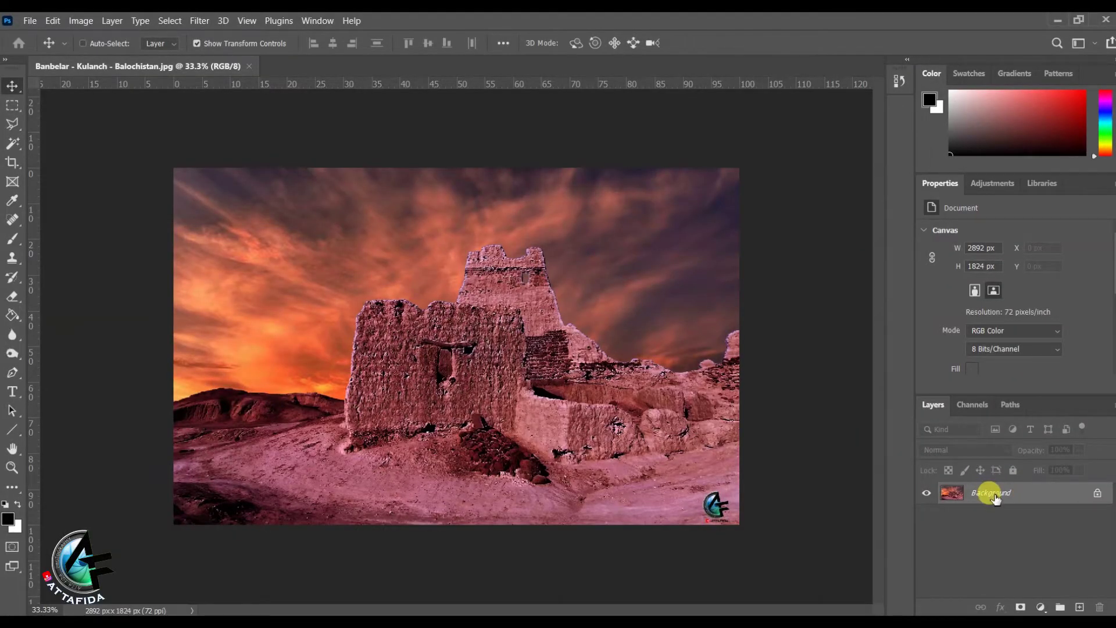
Duplicate the Background layer under the name Qalaat and delete that copy.
right_click(996, 499)
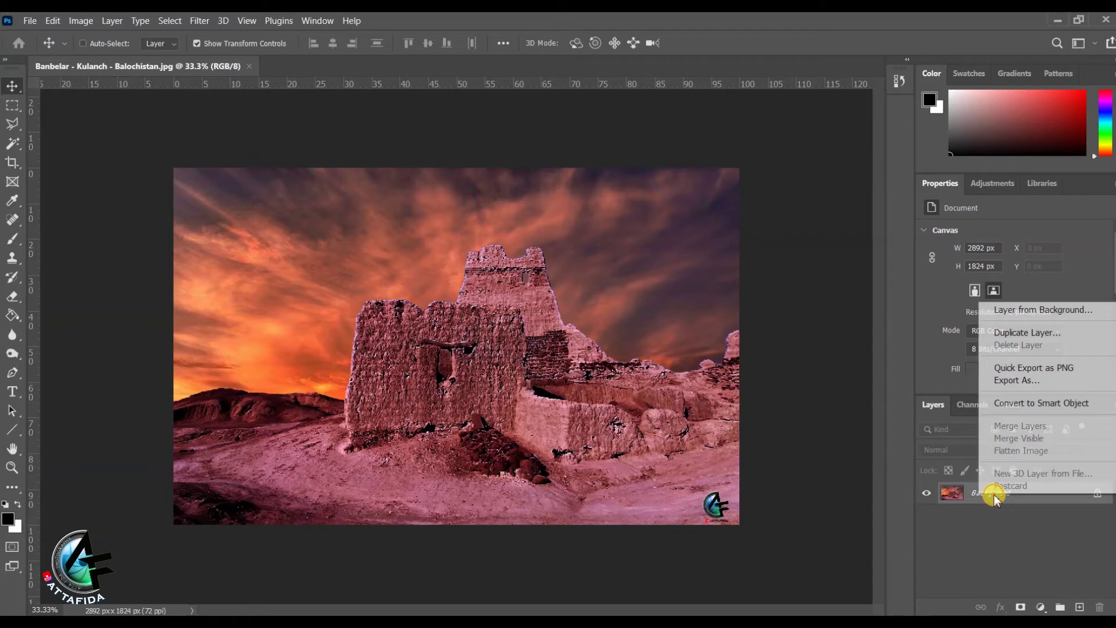
left_click(1014, 332)
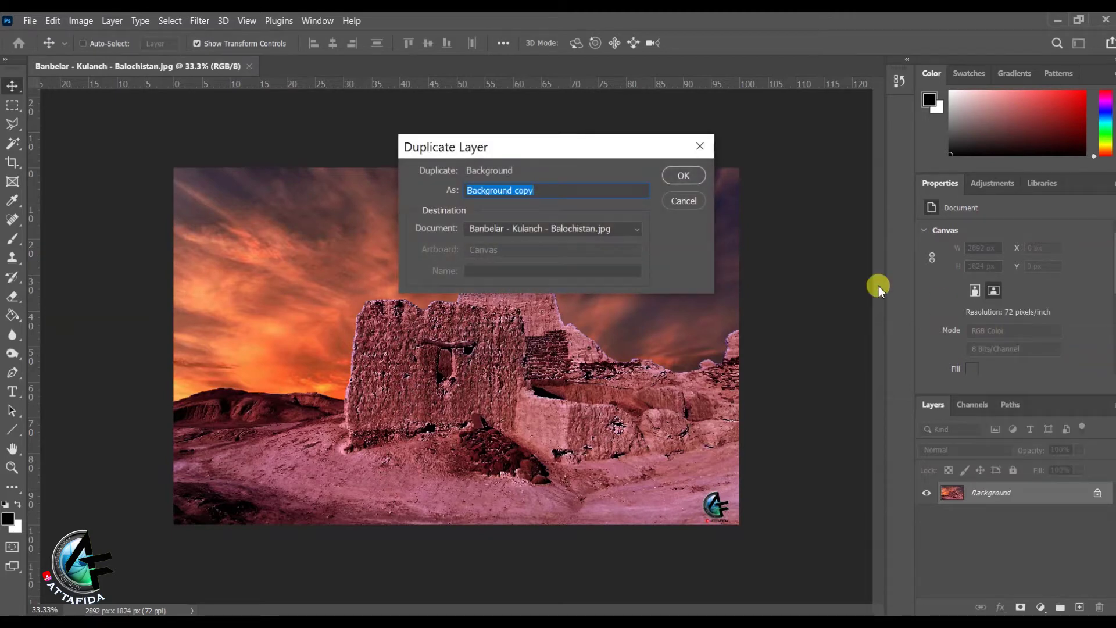
type("Qalaat")
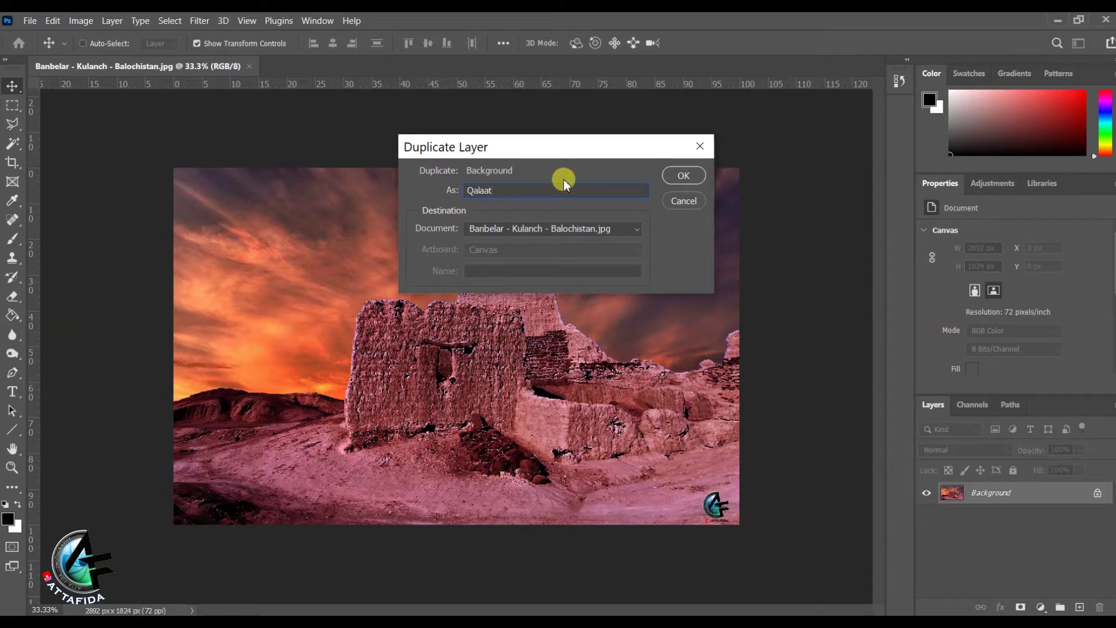
left_click(668, 175)
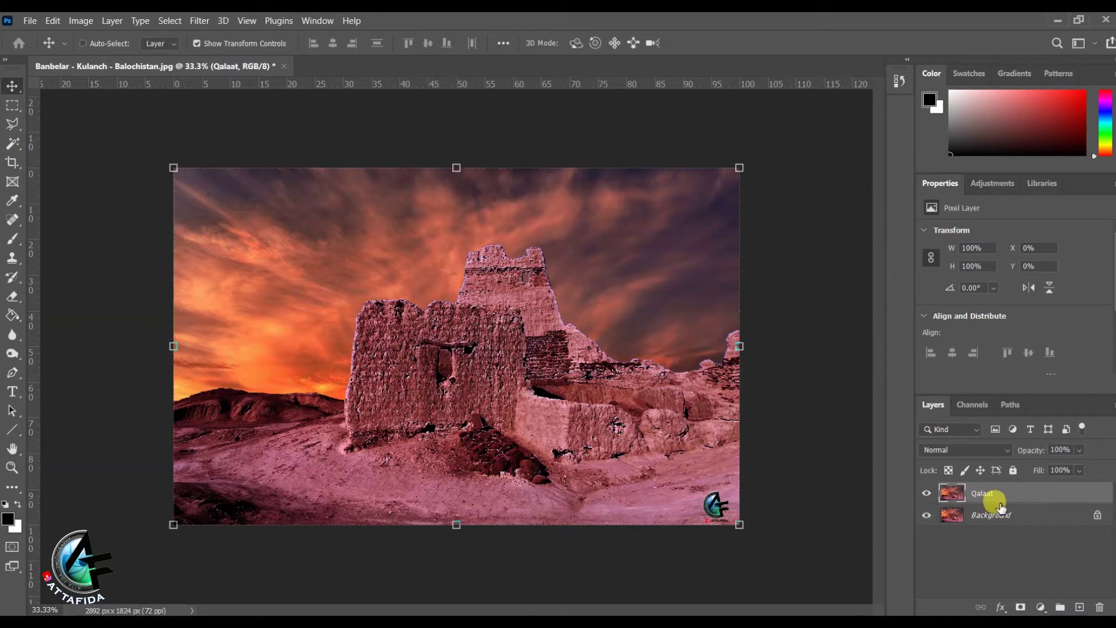
left_click_drag(997, 499, 1101, 605)
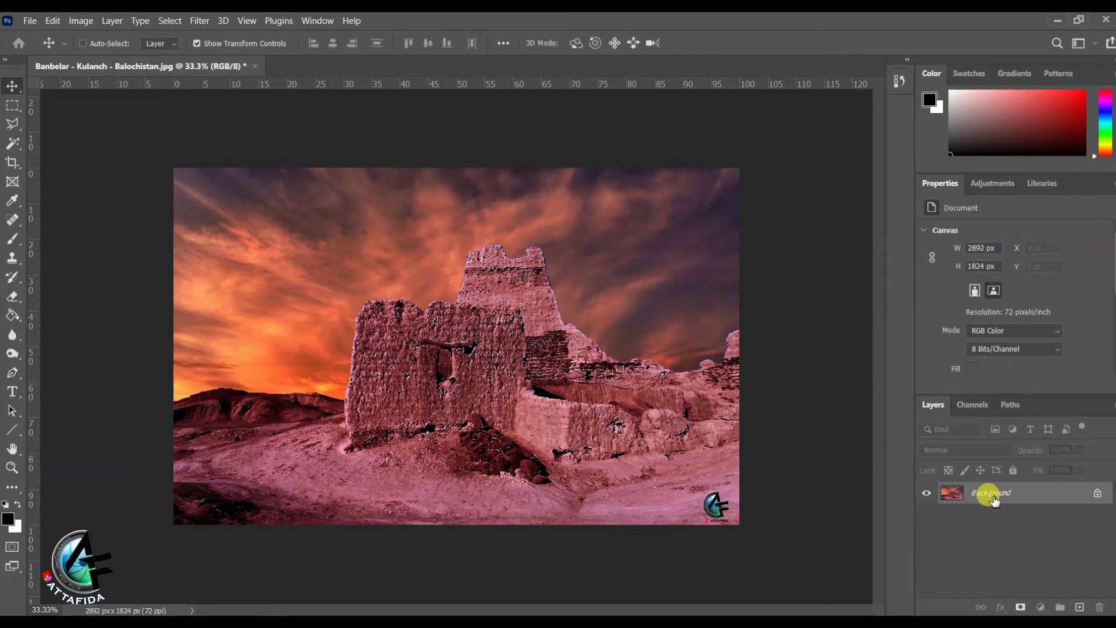
Duplicate the Background layer, then duplicate the copy once more and delete the extra layer.
left_click_drag(995, 500, 1082, 609)
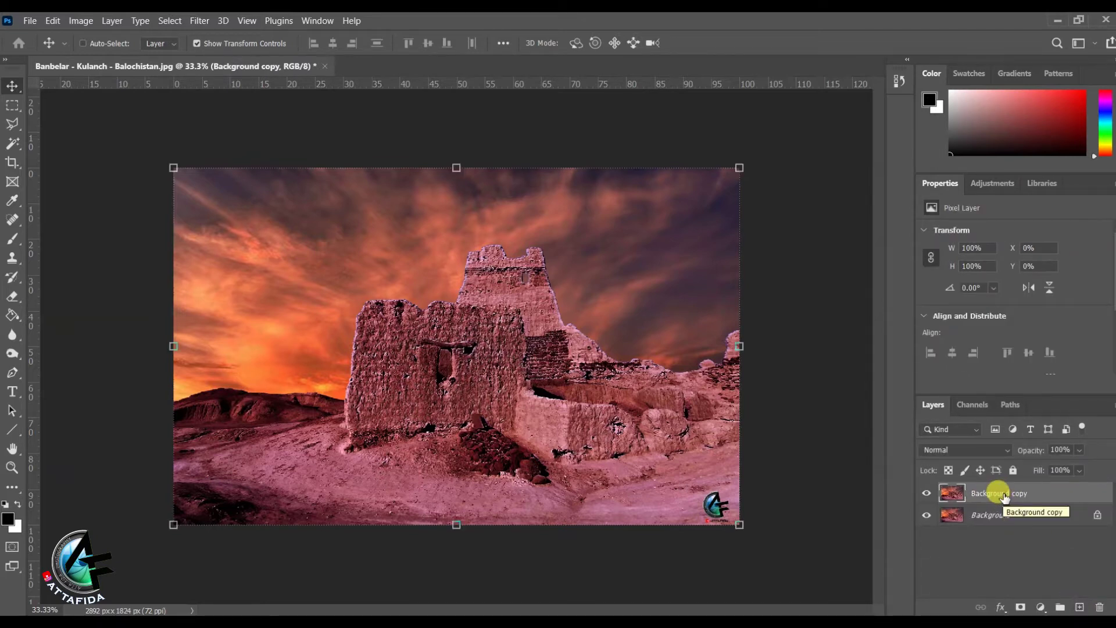
key("ctrl")
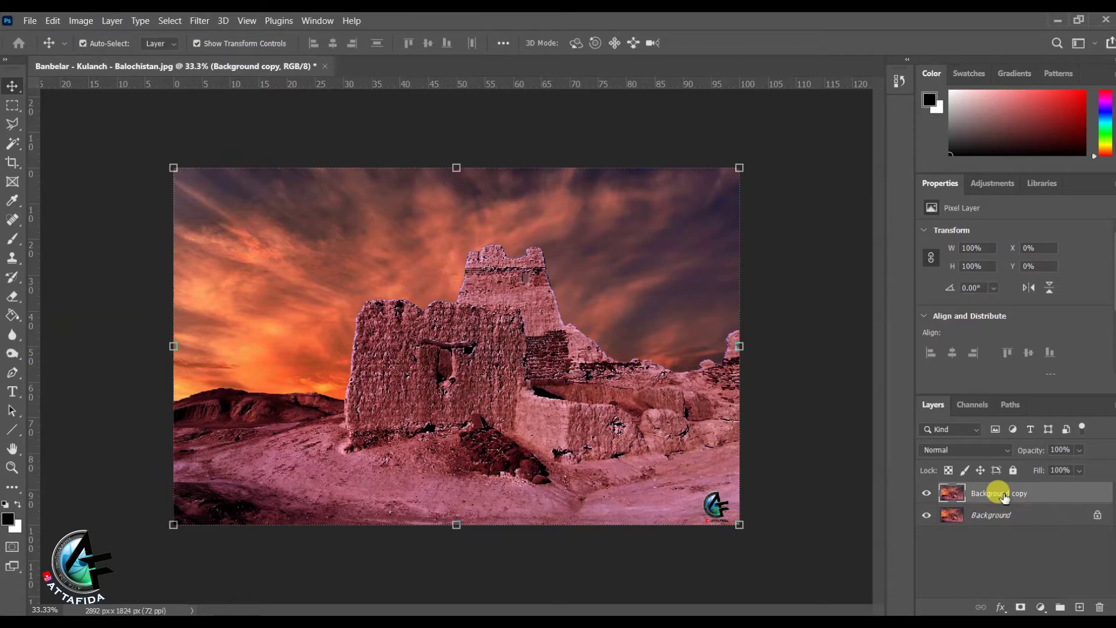
key("ctrl+j")
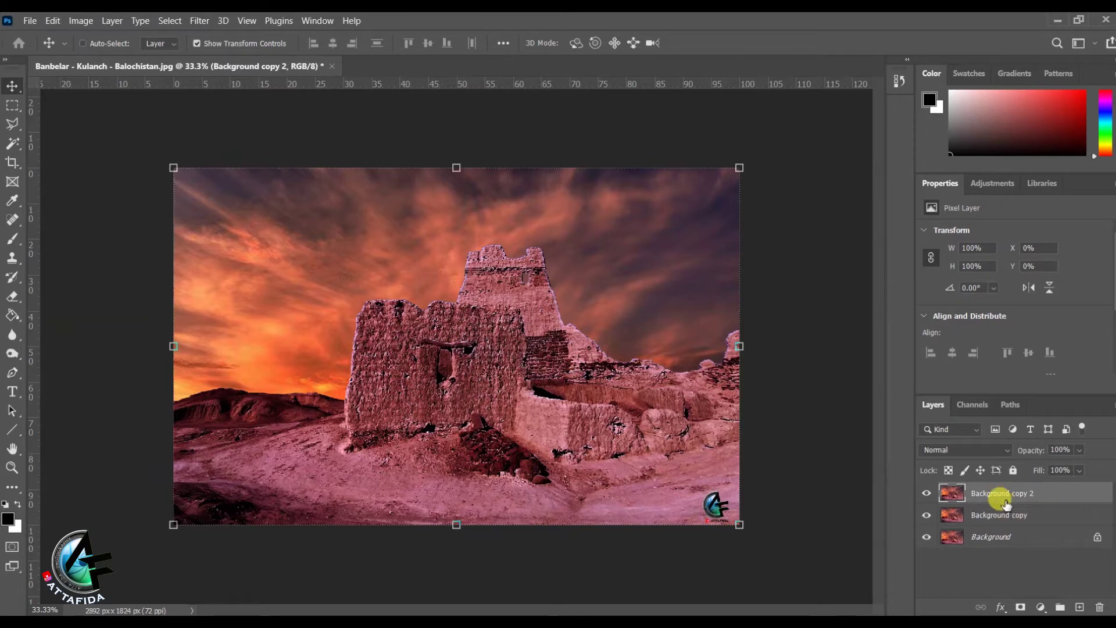
left_click_drag(1004, 495, 1098, 606)
Rename the duplicated layer above the Background to Qalaat.
double_click(1005, 494)
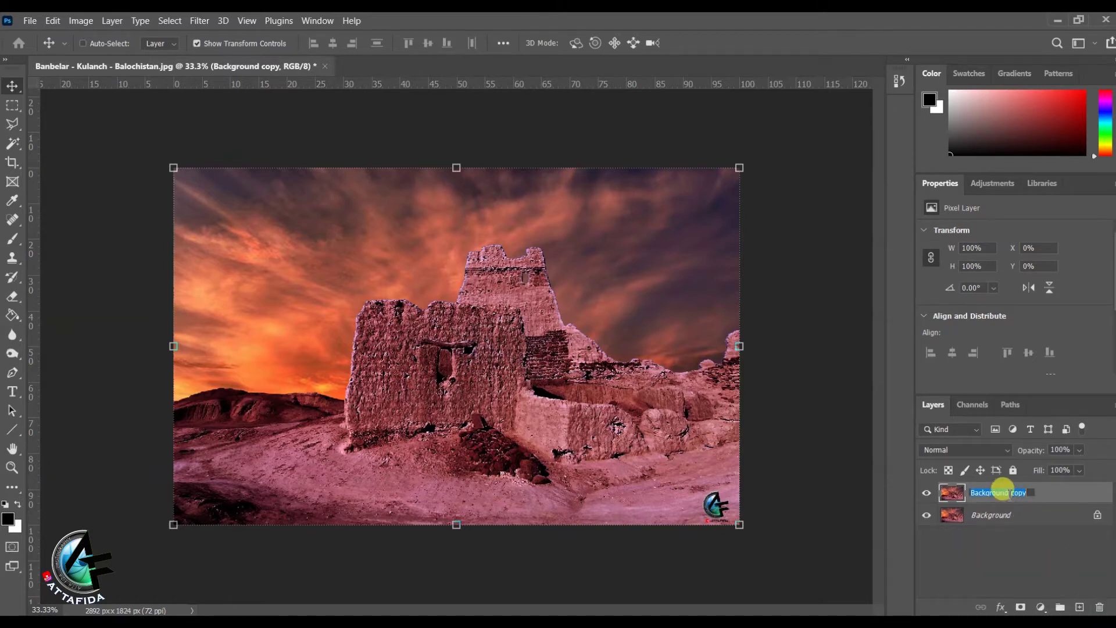
type("Qalaat")
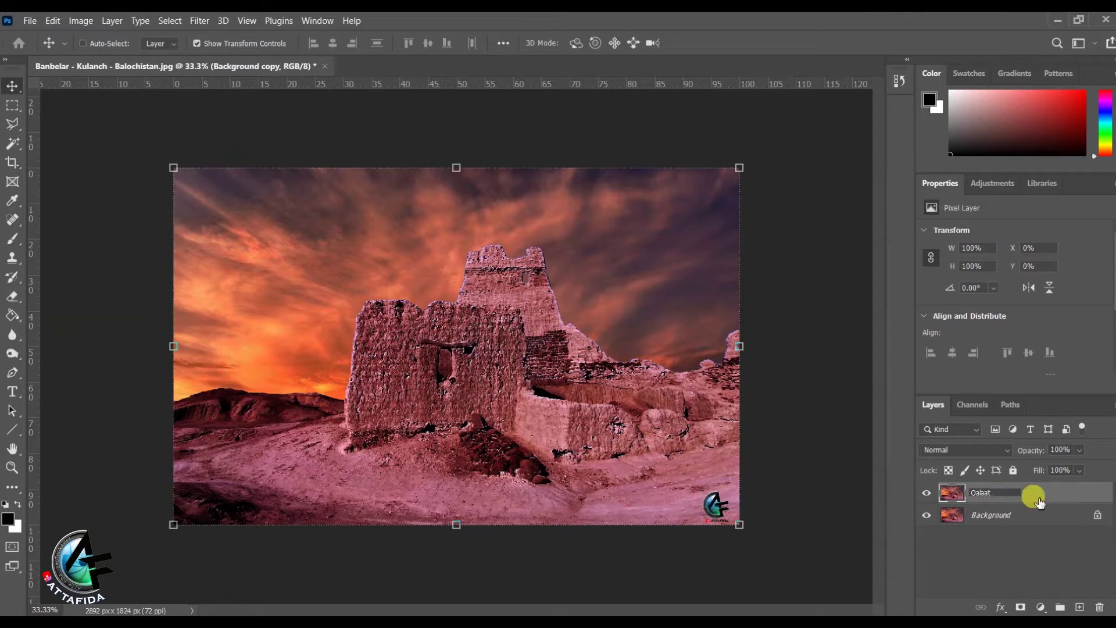
left_click(1057, 493)
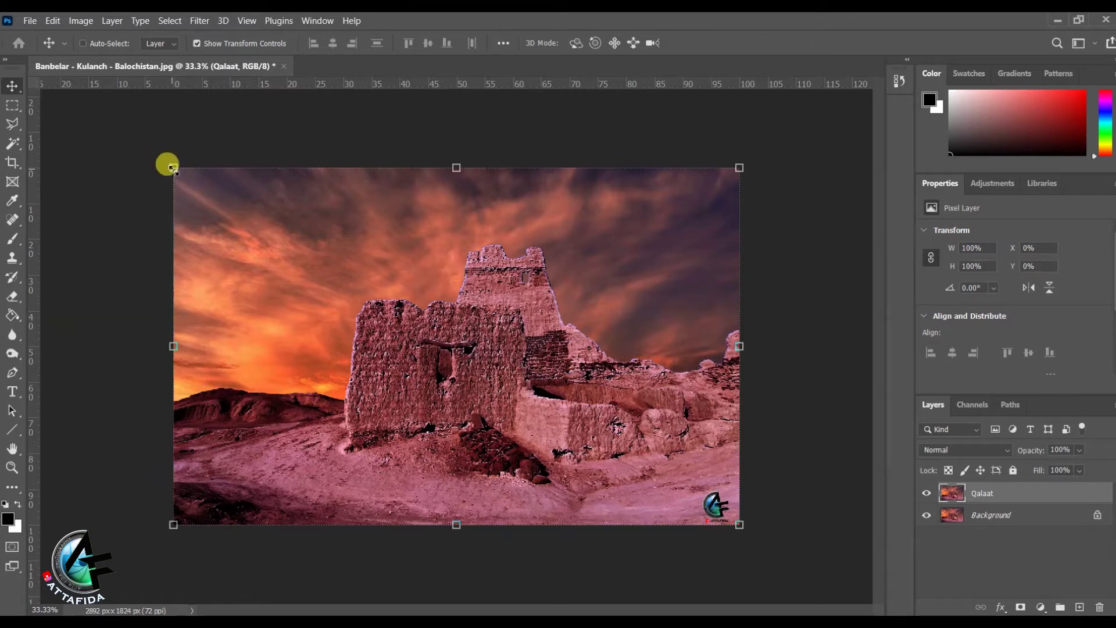
Scale the Qalaat layer proportionally to about 75% toward the canvas's lower-right corner and hide the Background layer.
left_click_drag(173, 169, 297, 284)
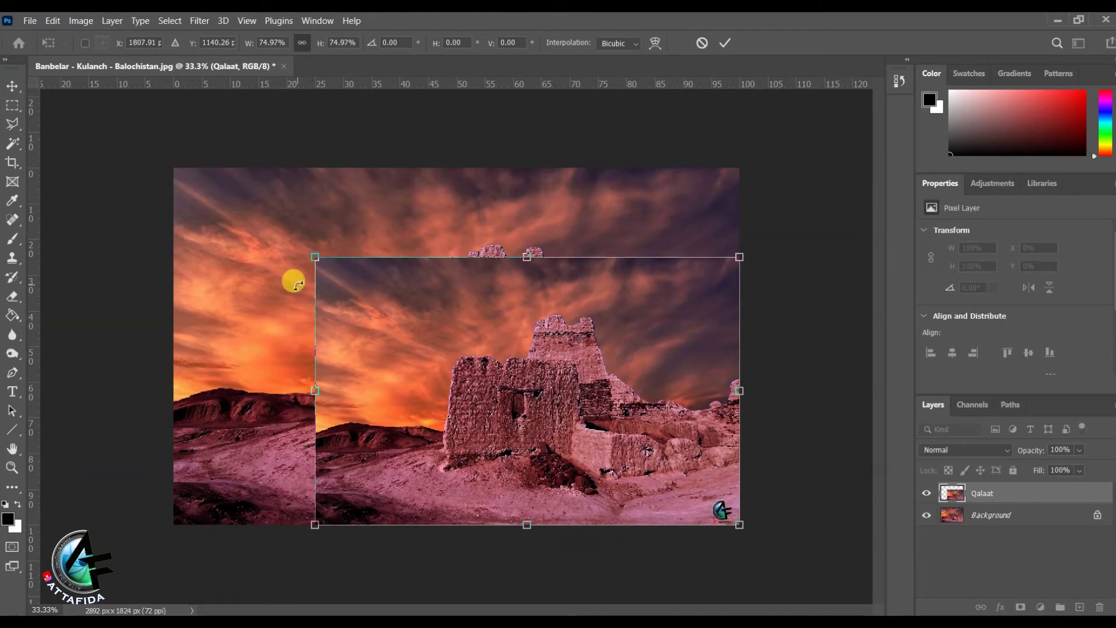
left_click(927, 516)
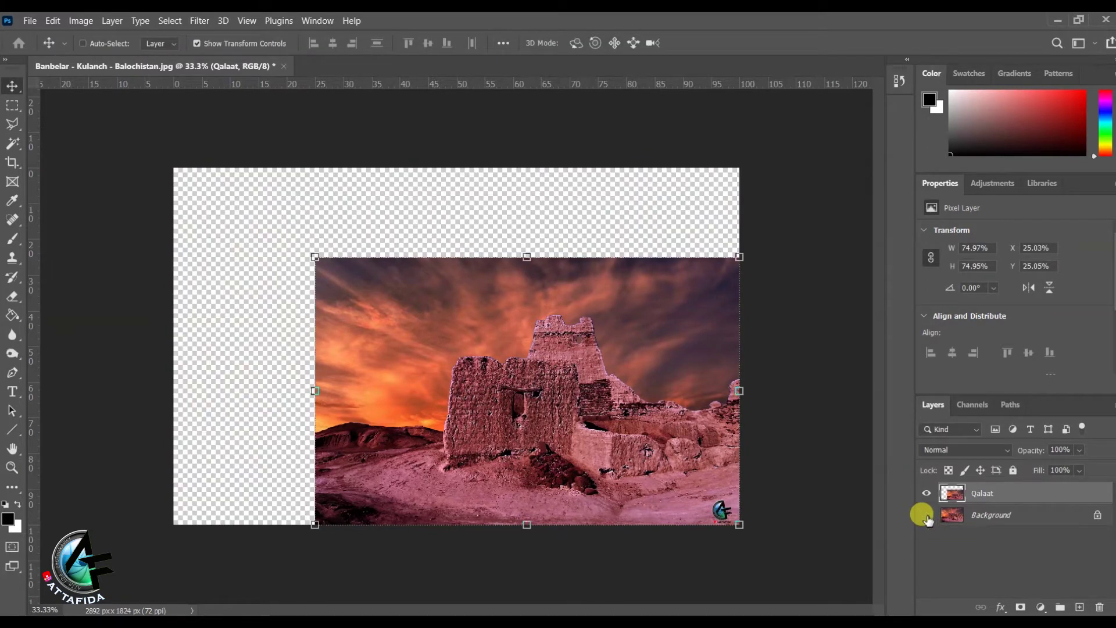
left_click(927, 516)
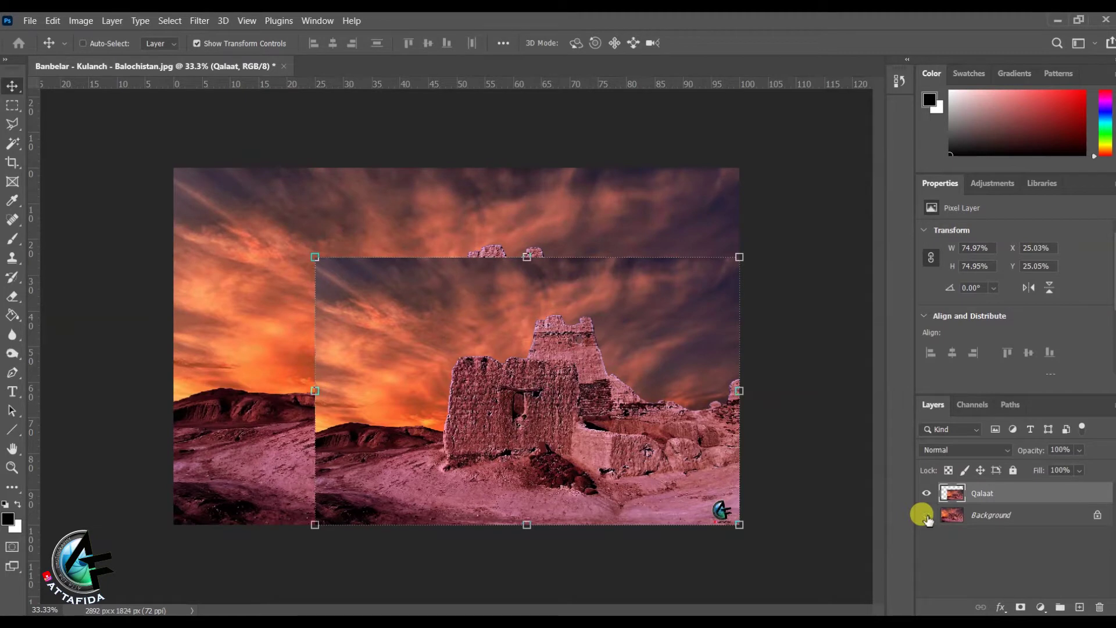
left_click(927, 515)
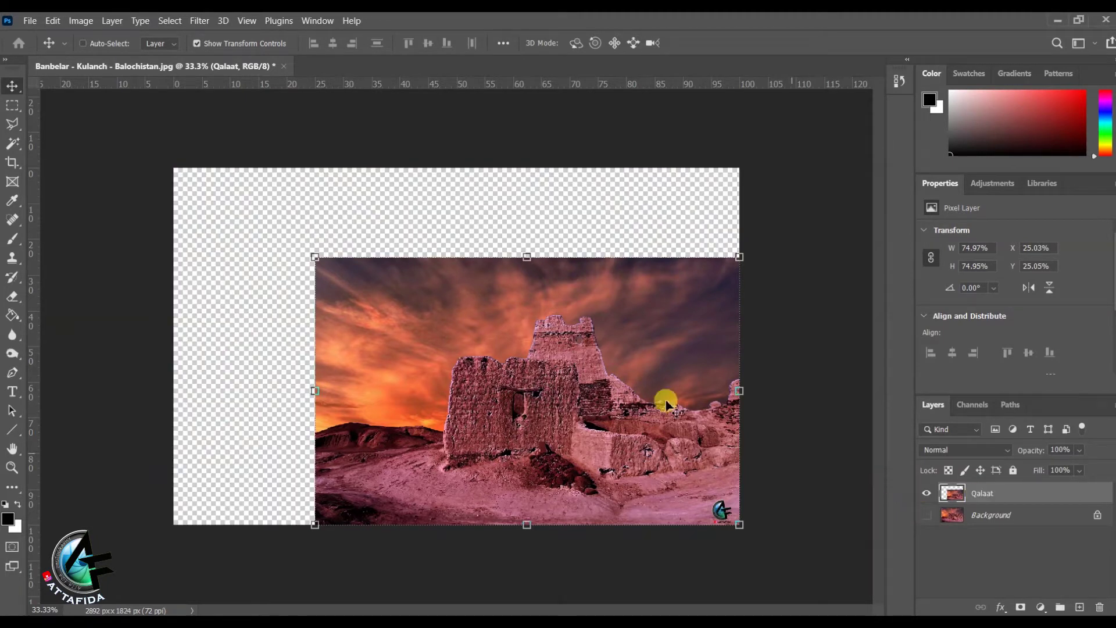
left_click(316, 256)
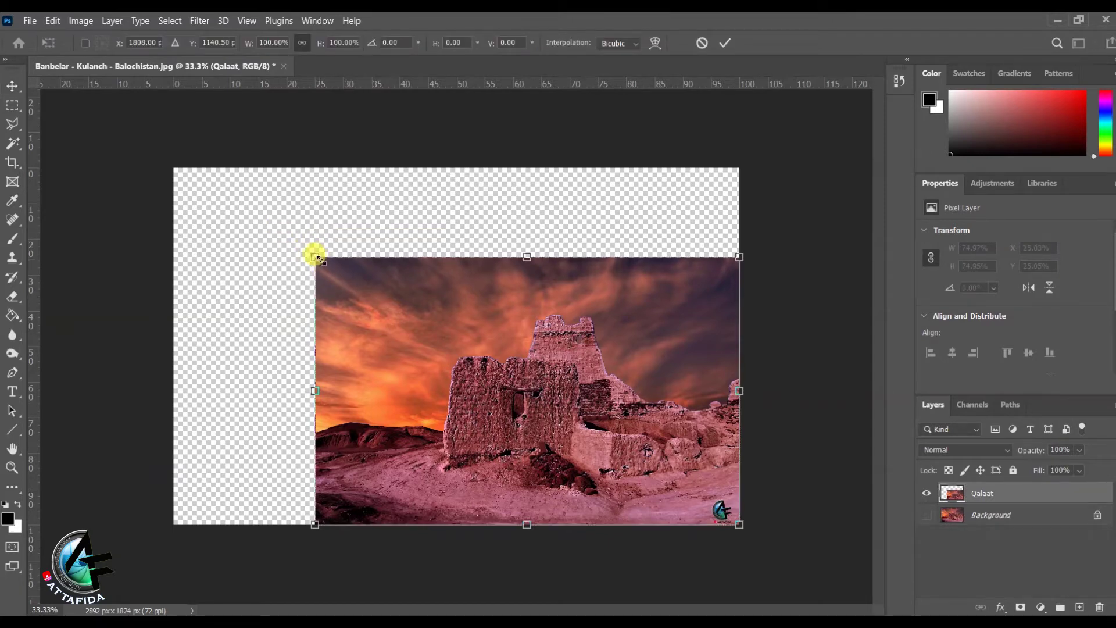
left_click_drag(317, 257, 267, 229)
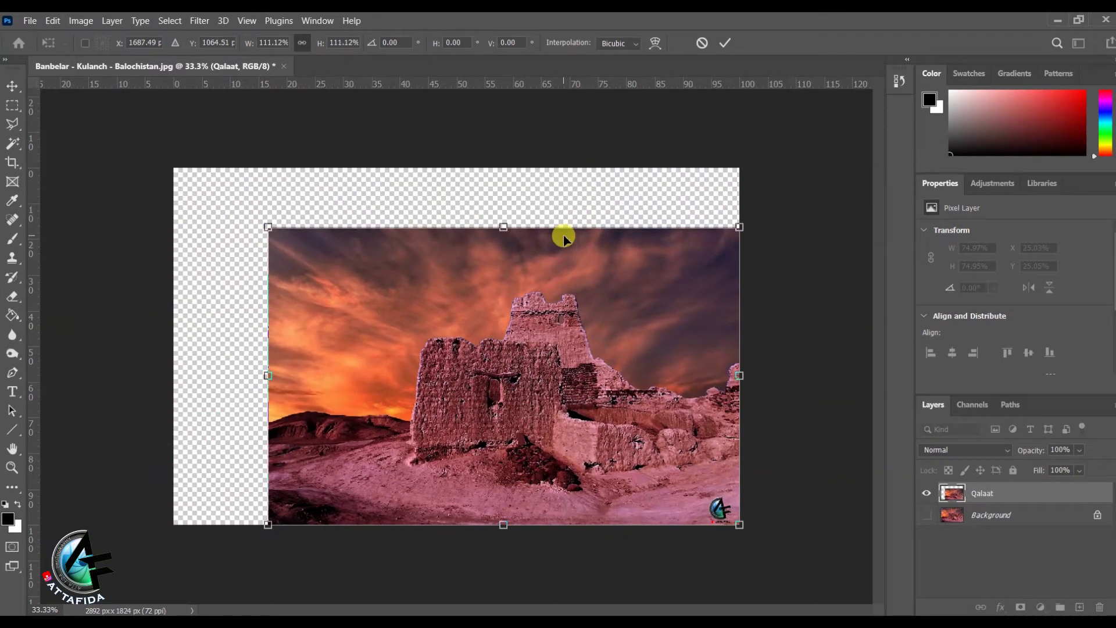
left_click_drag(506, 227, 523, 197)
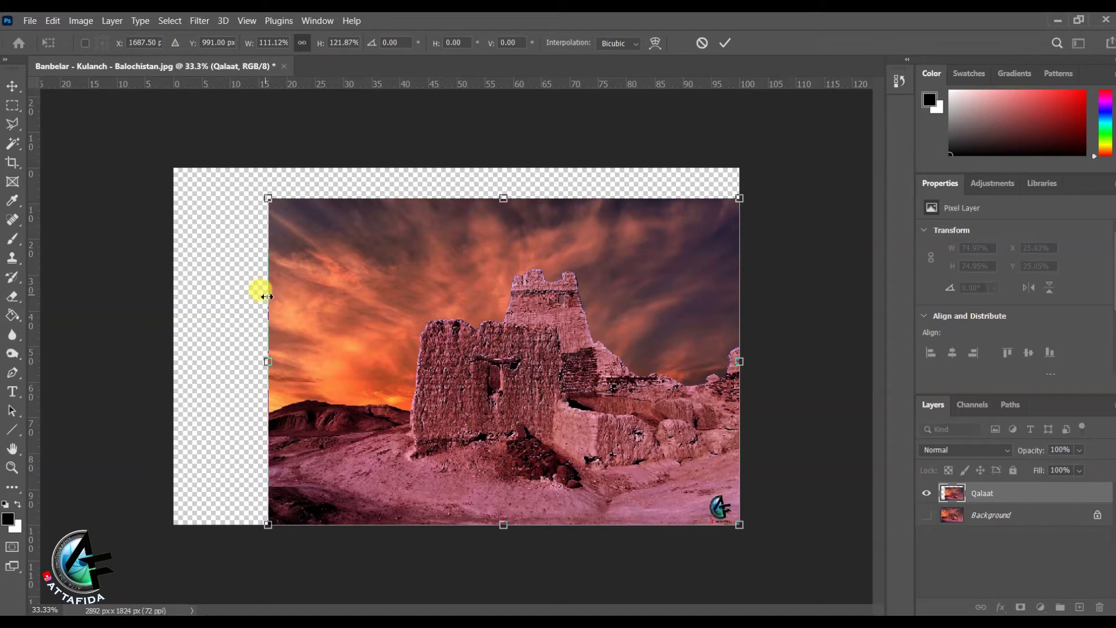
left_click_drag(266, 297, 173, 283)
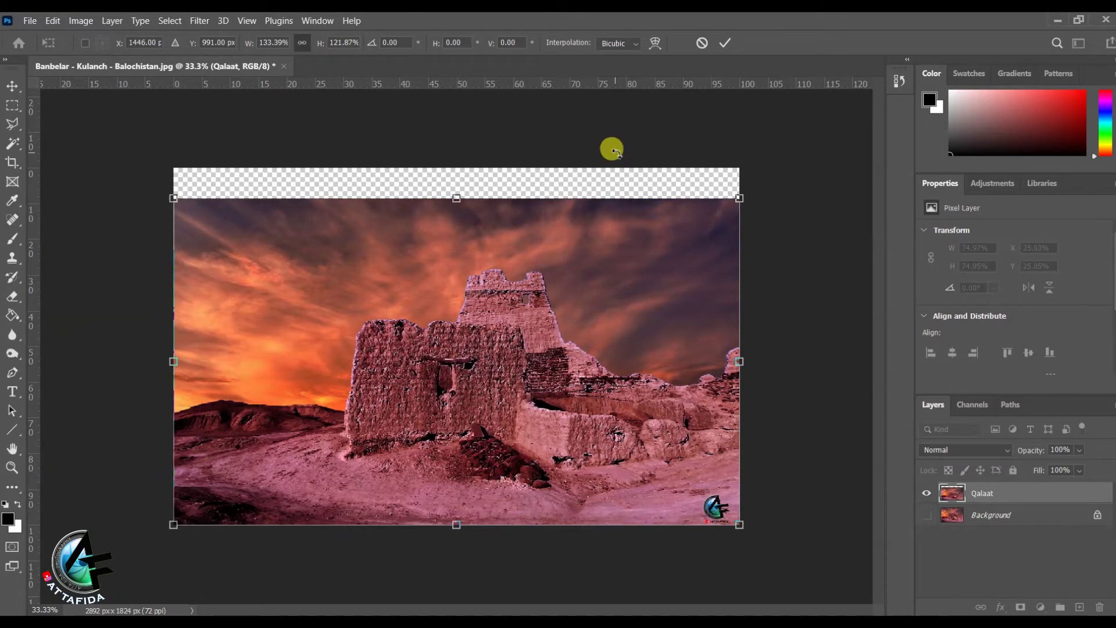
left_click(703, 44)
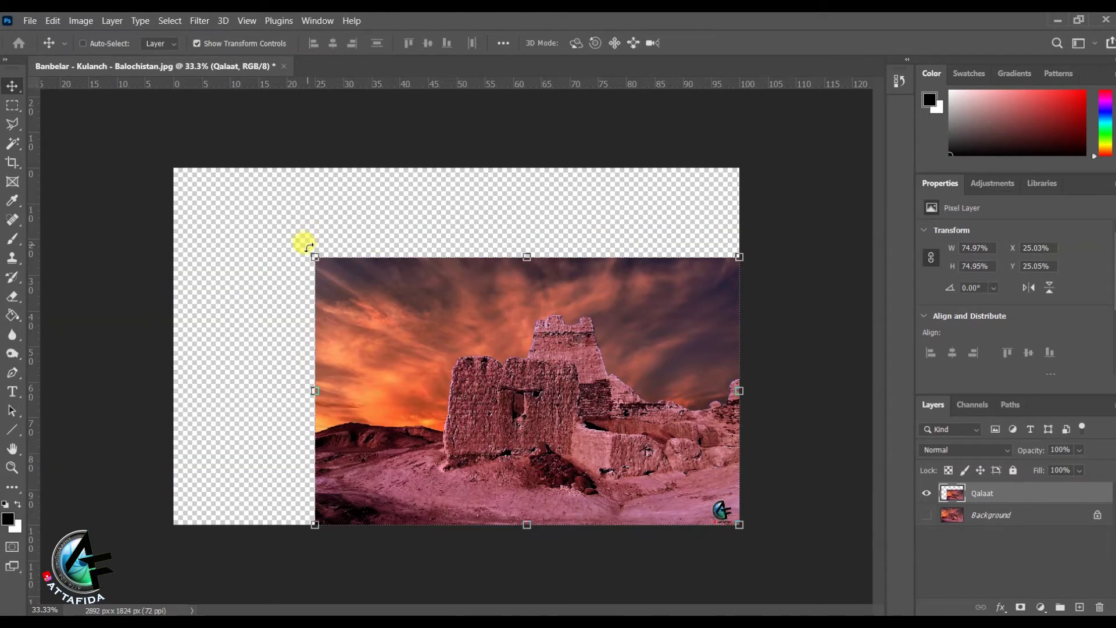
Enlarge the Qalaat layer proportionally by about 134% from its upper-left corner to cover the whole canvas.
left_click_drag(312, 254, 165, 161)
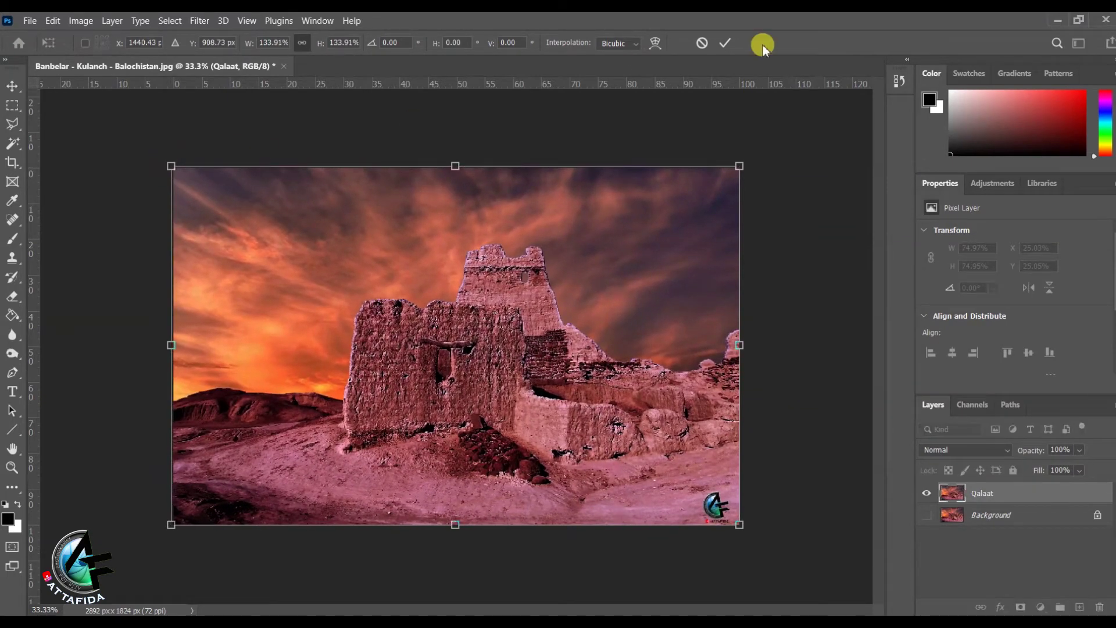
left_click(724, 43)
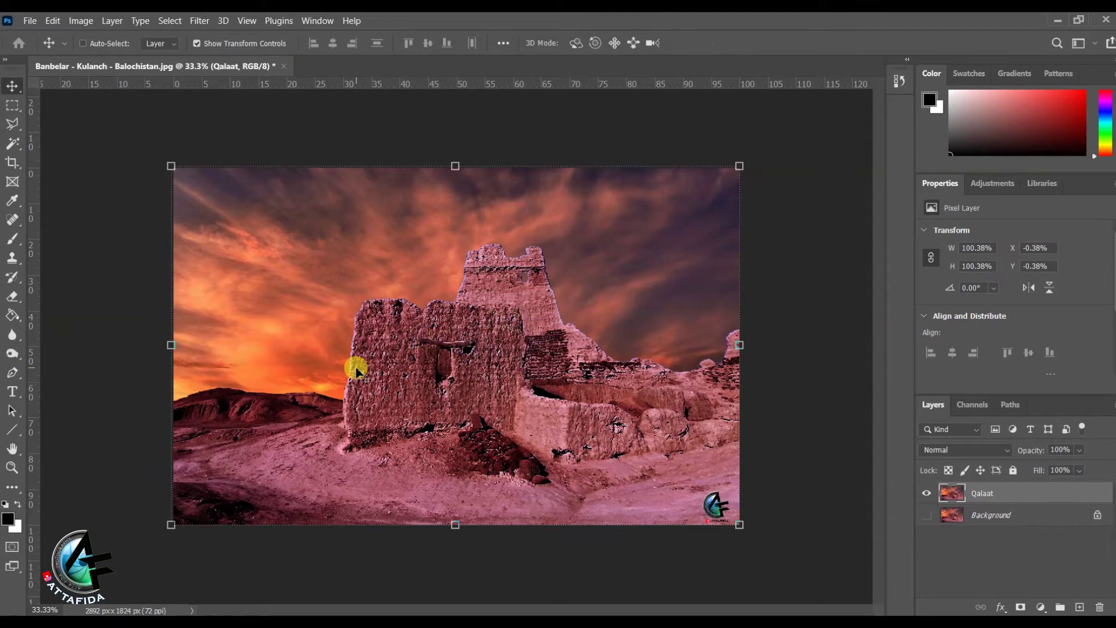
right_click(18, 89)
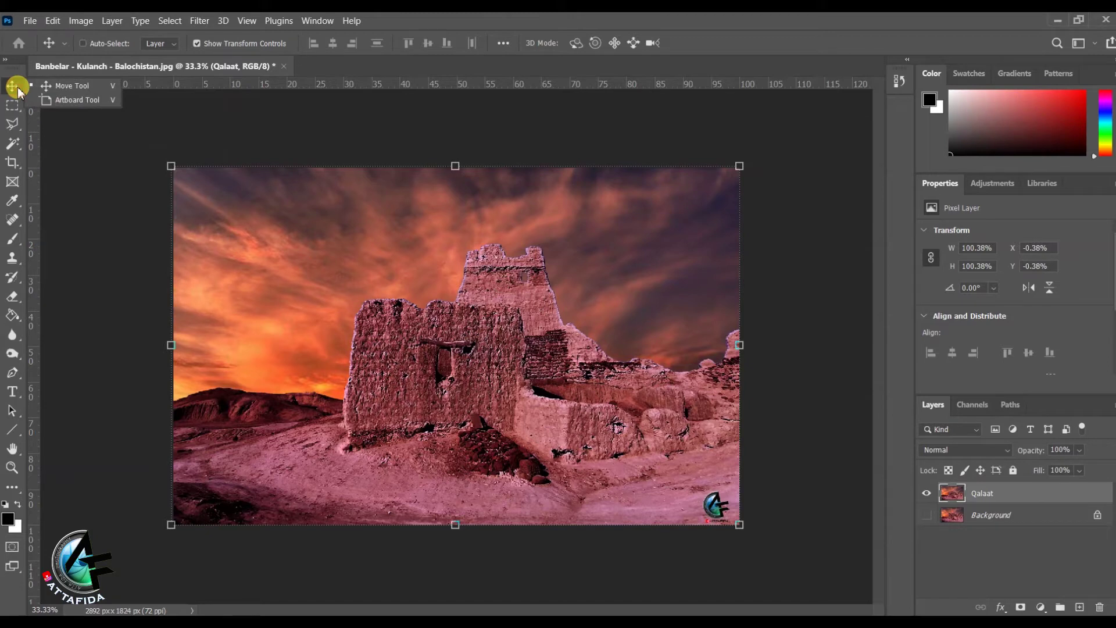
left_click(17, 89)
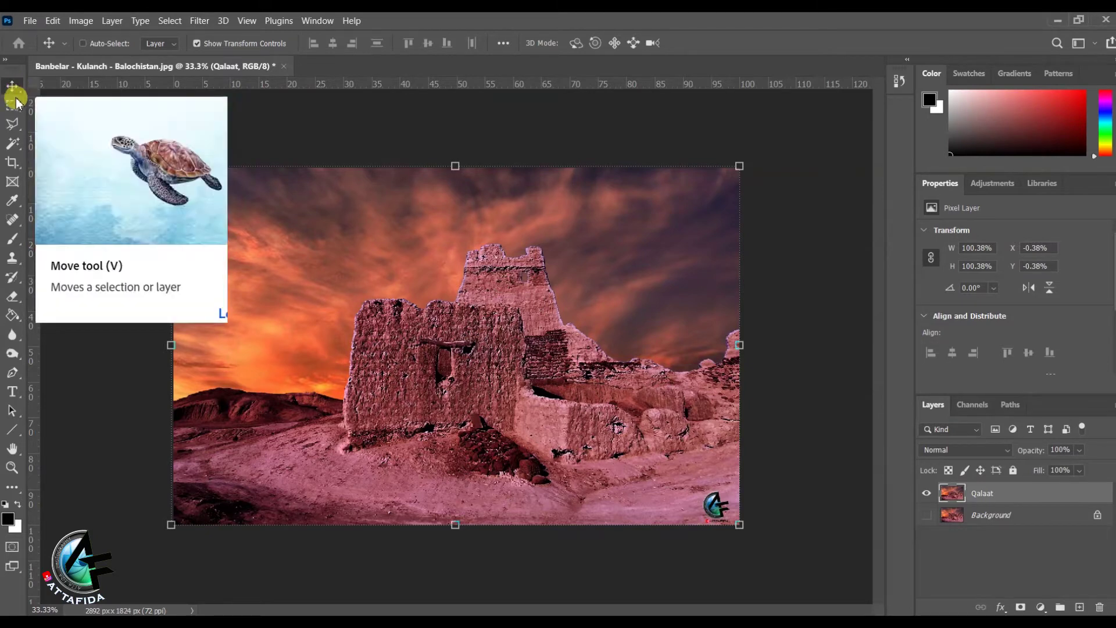
Select the fort with a rectangular marquee about 72% of the canvas width and 73% of its height, reaching the image's right edge.
left_click(14, 106)
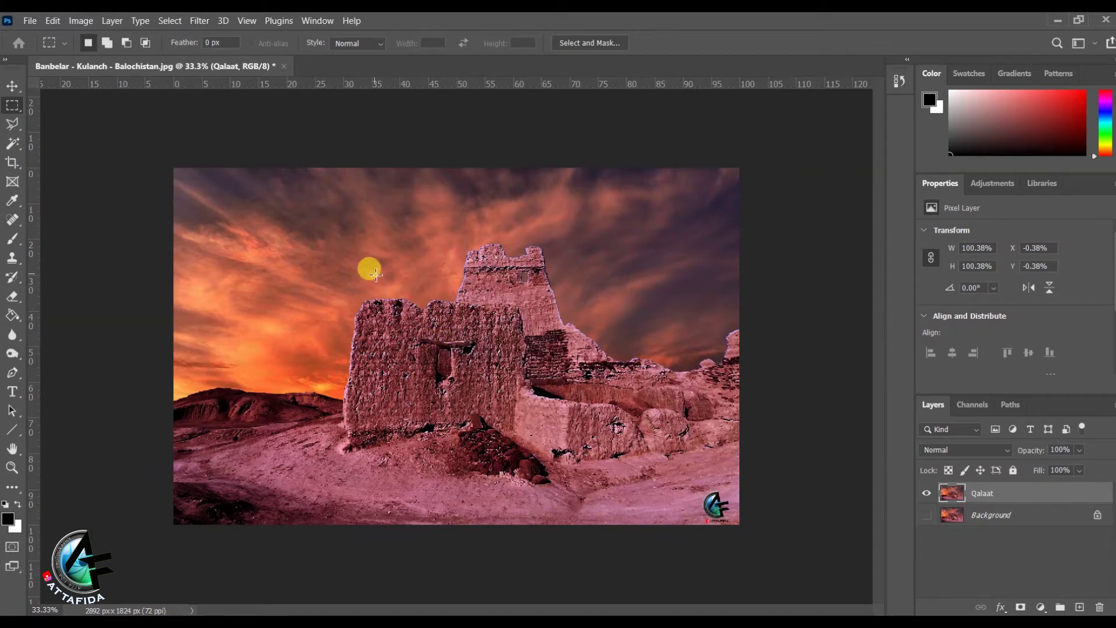
left_click_drag(331, 214, 747, 474)
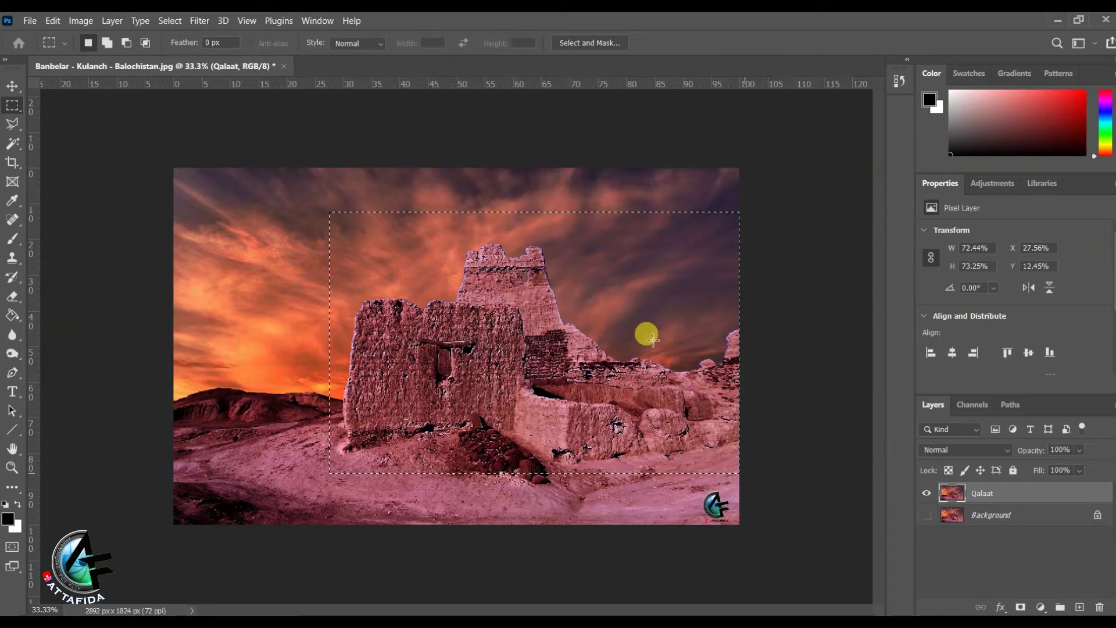
Copy the selected fort area to a new layer and toggle the Qalaat layer's visibility to inspect the copy.
key("ctrl+j")
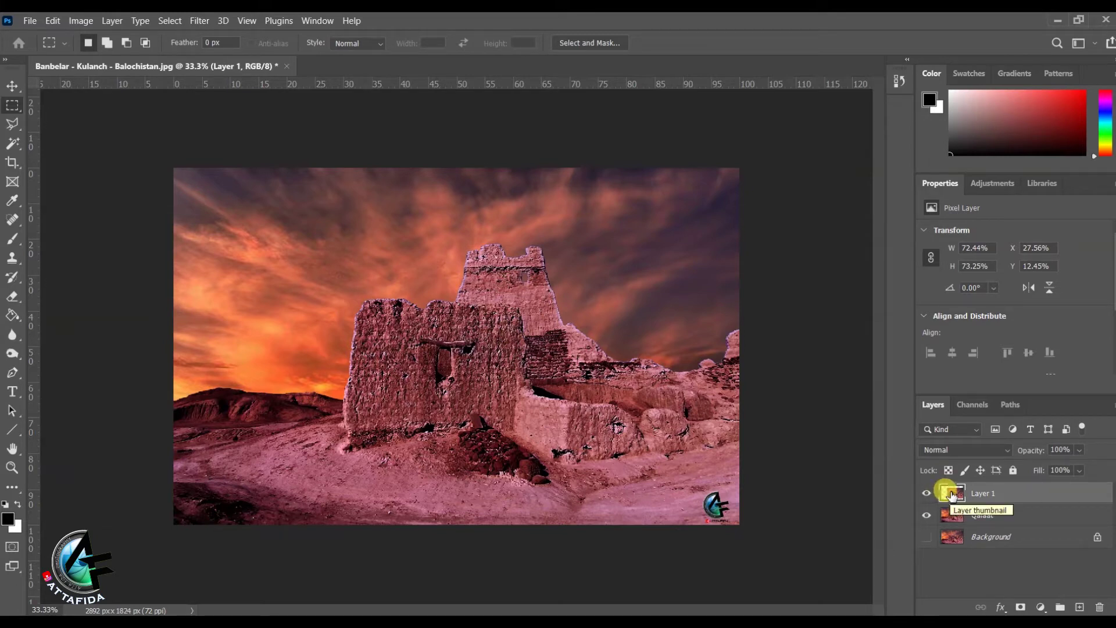
left_click(928, 515)
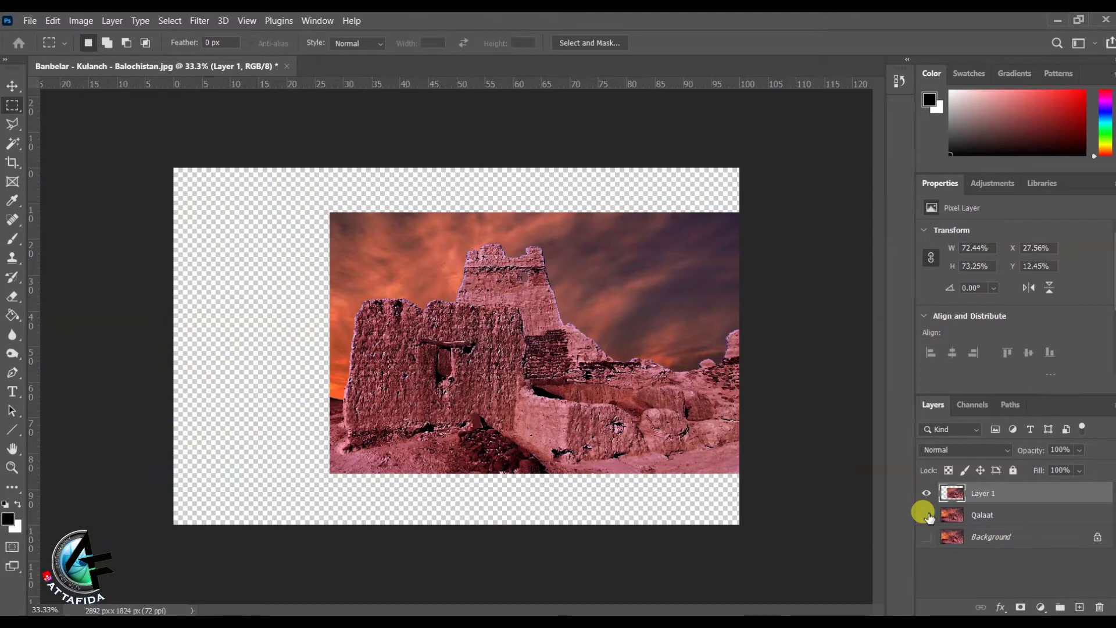
left_click(928, 515)
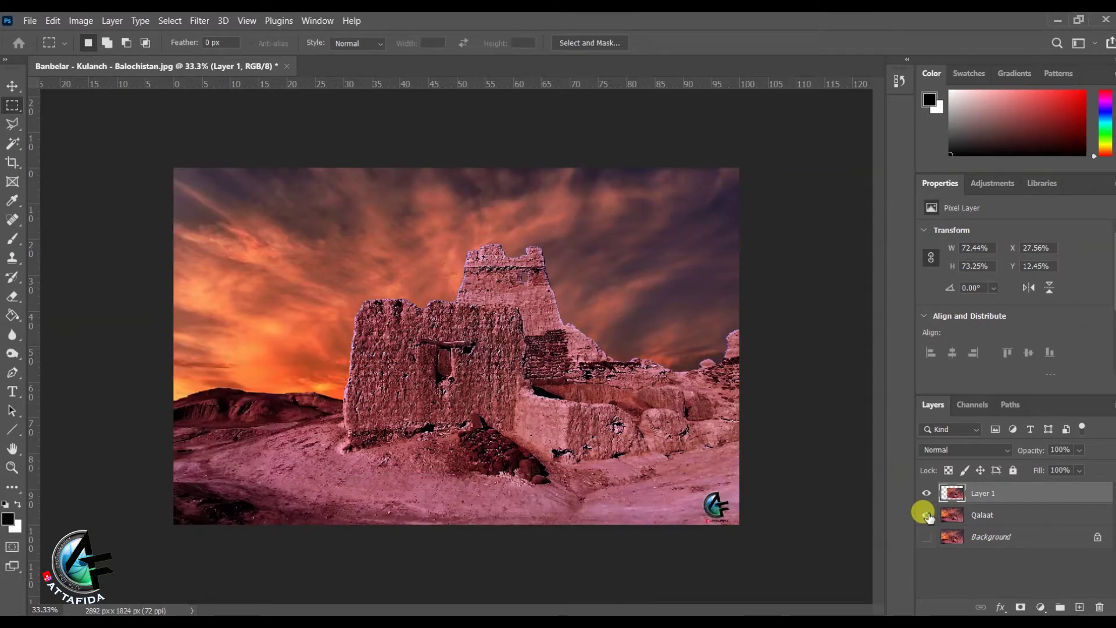
left_click(928, 516)
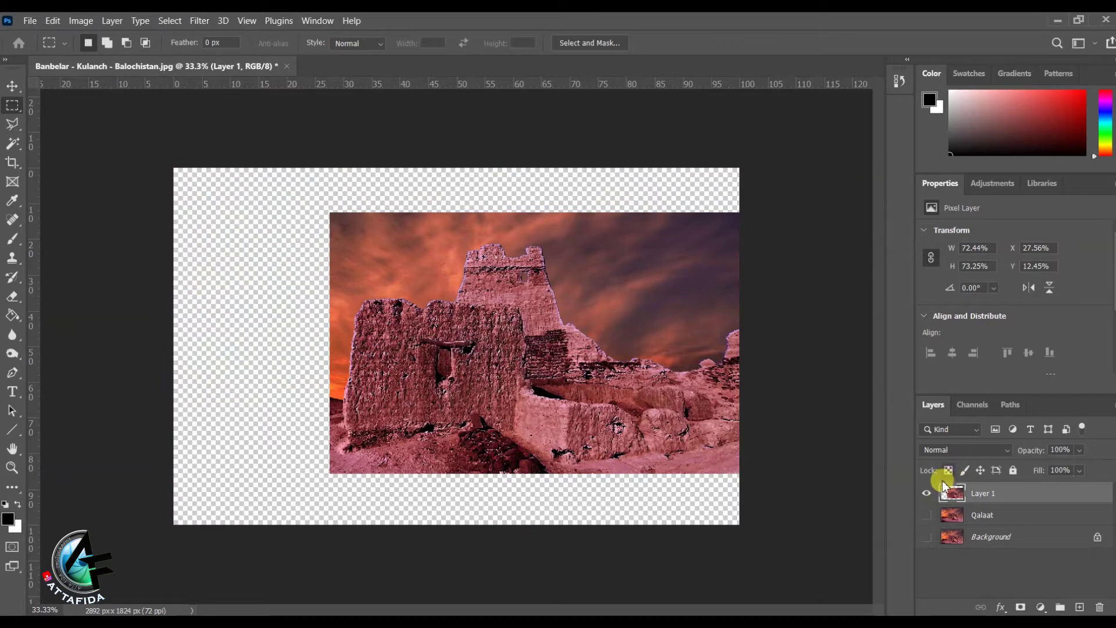
left_click(928, 515)
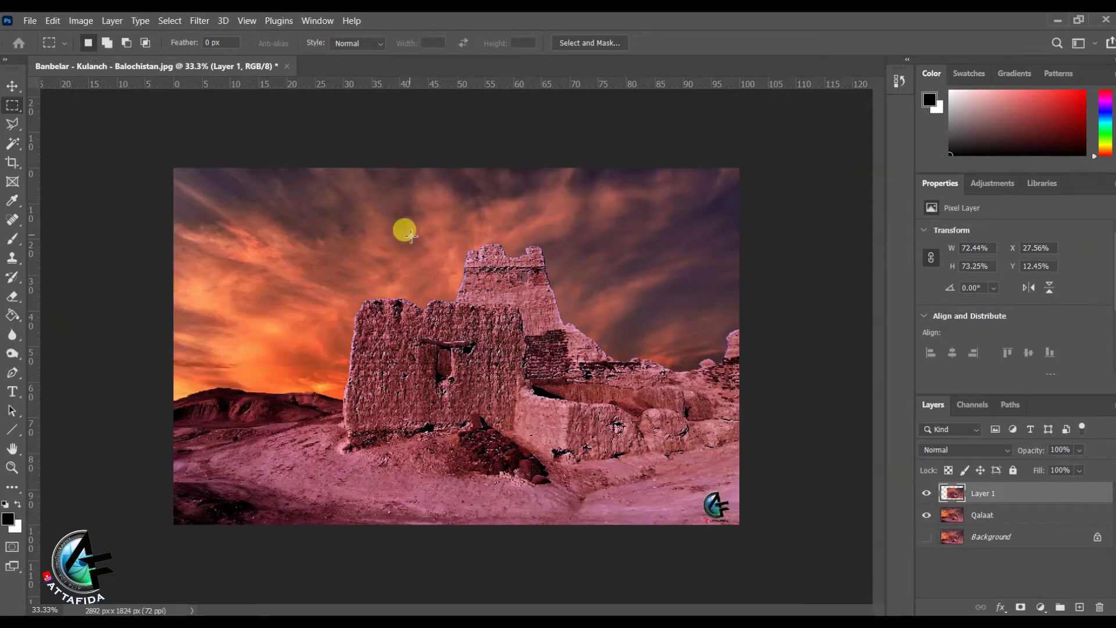
Hide the Qalaat layer and move the copied fort layer left toward the middle of the canvas.
left_click(12, 86)
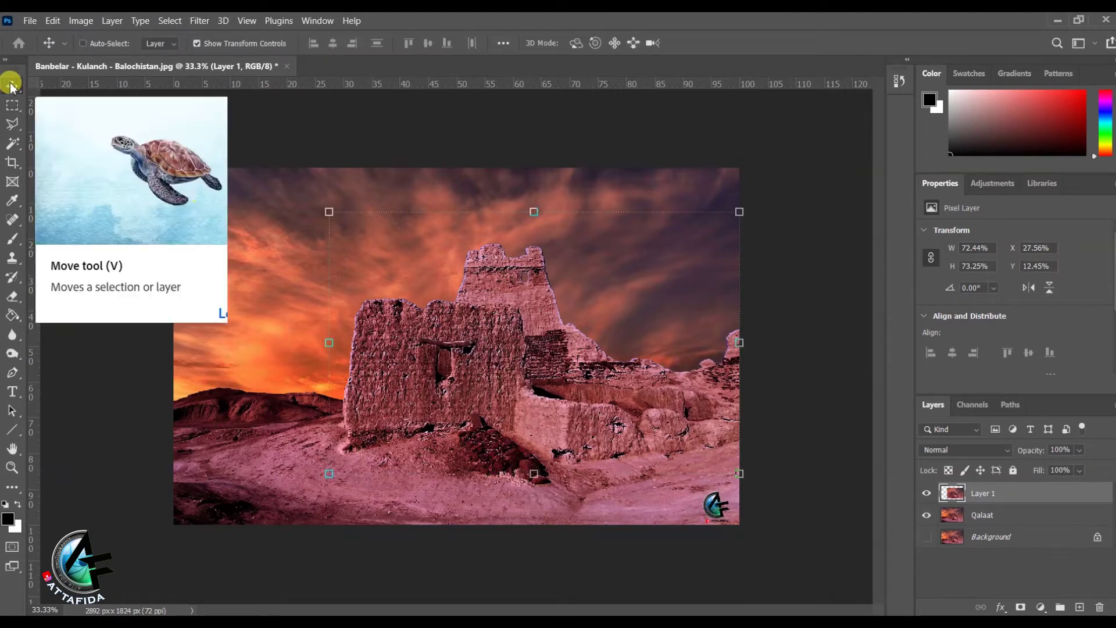
left_click(927, 516)
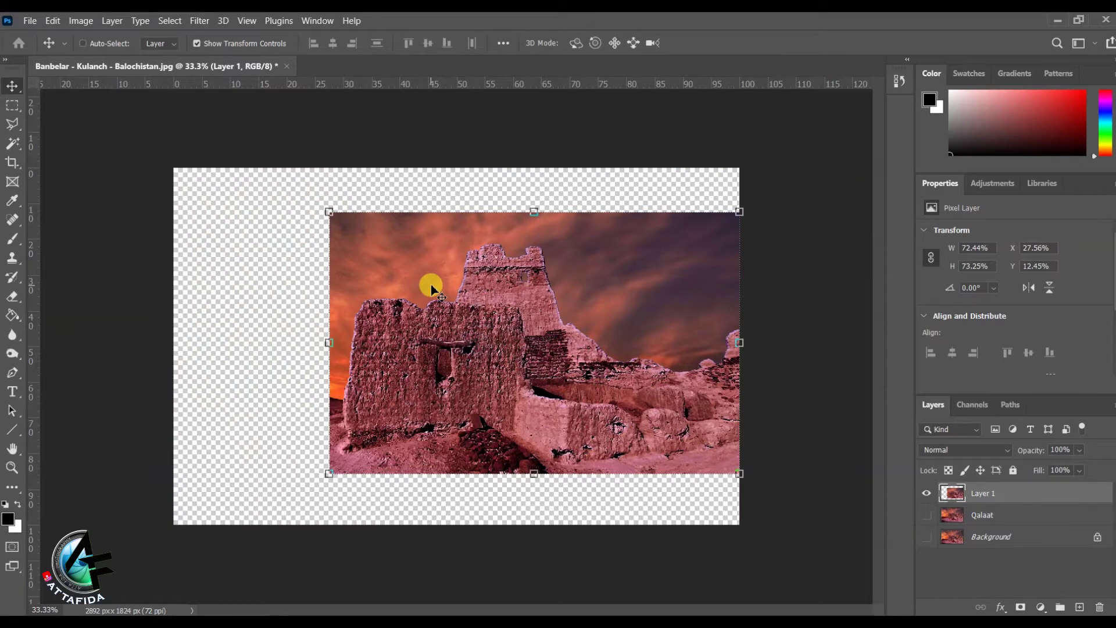
left_click_drag(518, 336, 435, 339)
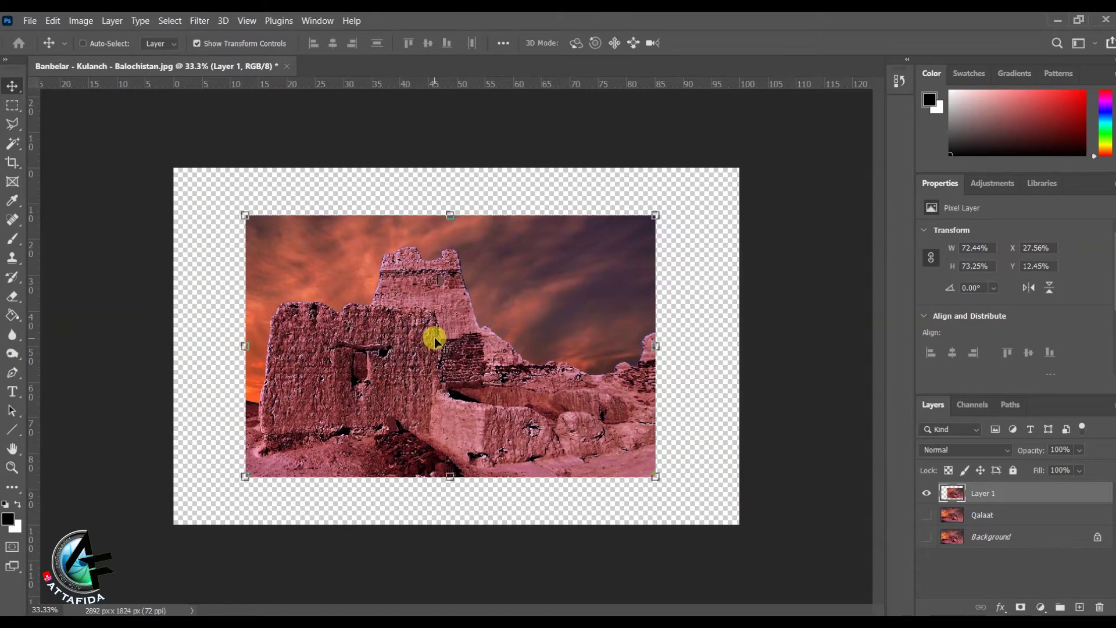
Enlarge the copied fort layer proportionally to about 140% so that it covers the whole canvas.
left_click_drag(655, 475, 738, 517)
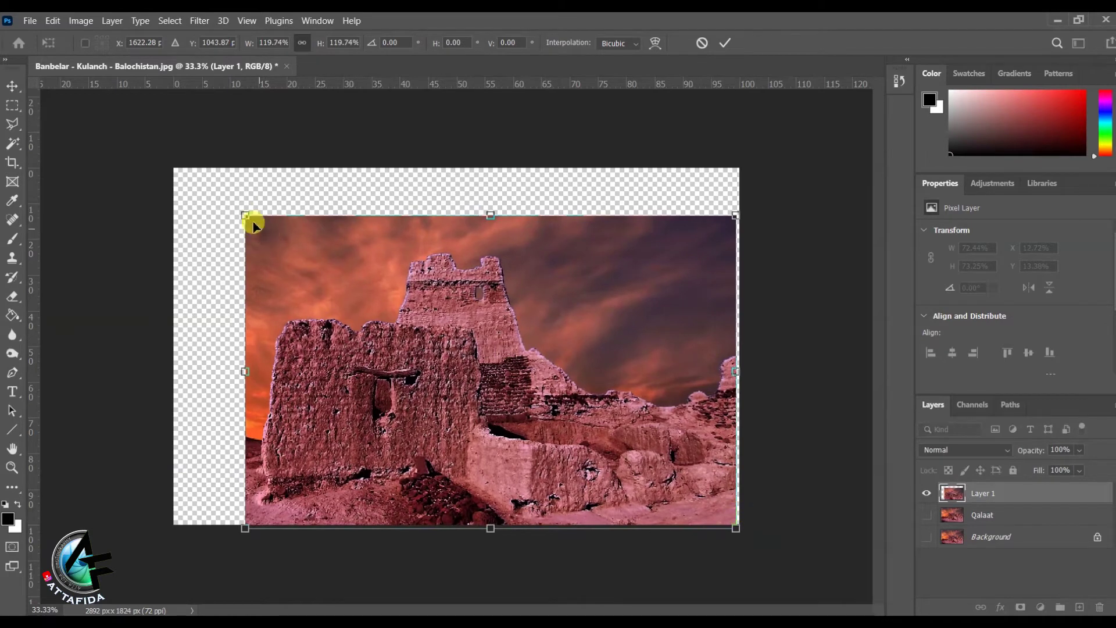
left_click_drag(245, 214, 166, 153)
left_click_drag(736, 347, 739, 347)
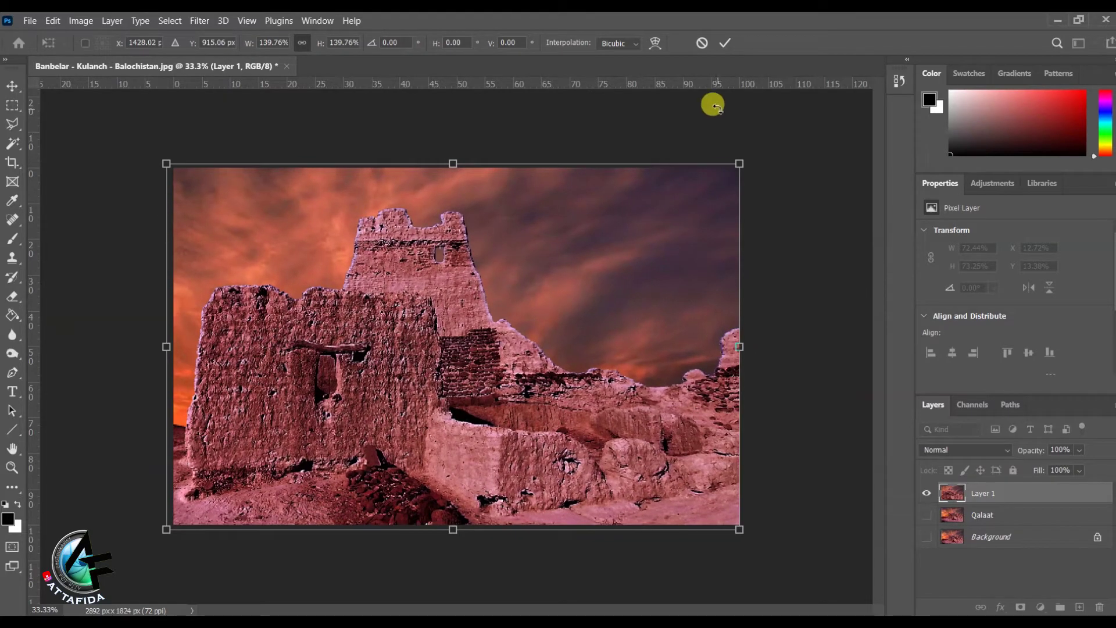
left_click(728, 42)
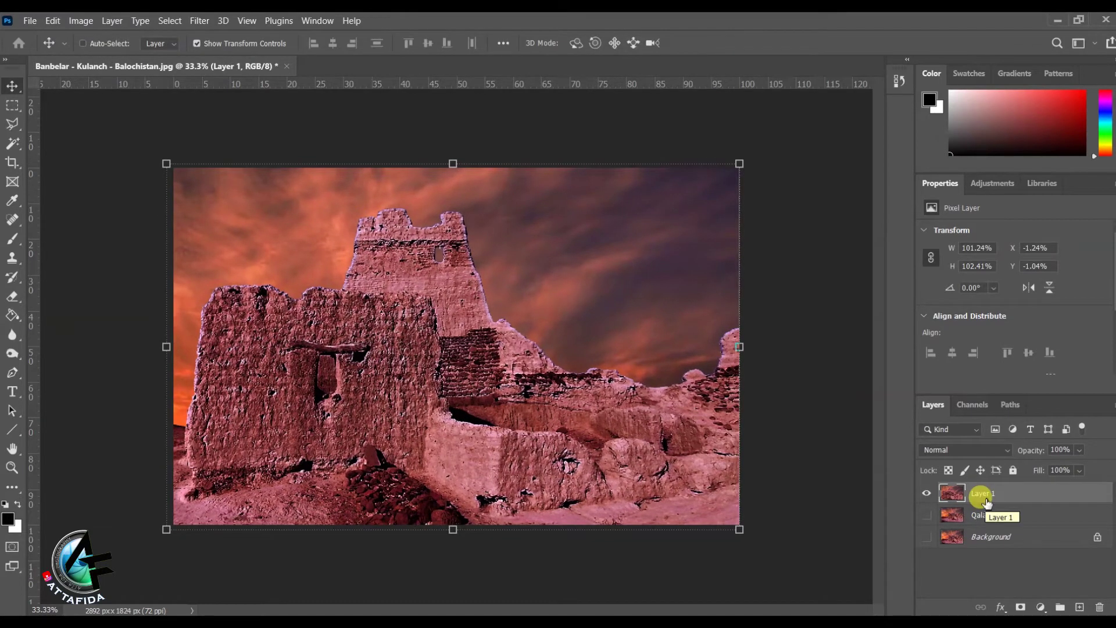
Delete the enlarged fort copy, Layer 1, and show the Qalaat layer again.
left_click_drag(987, 504, 1098, 608)
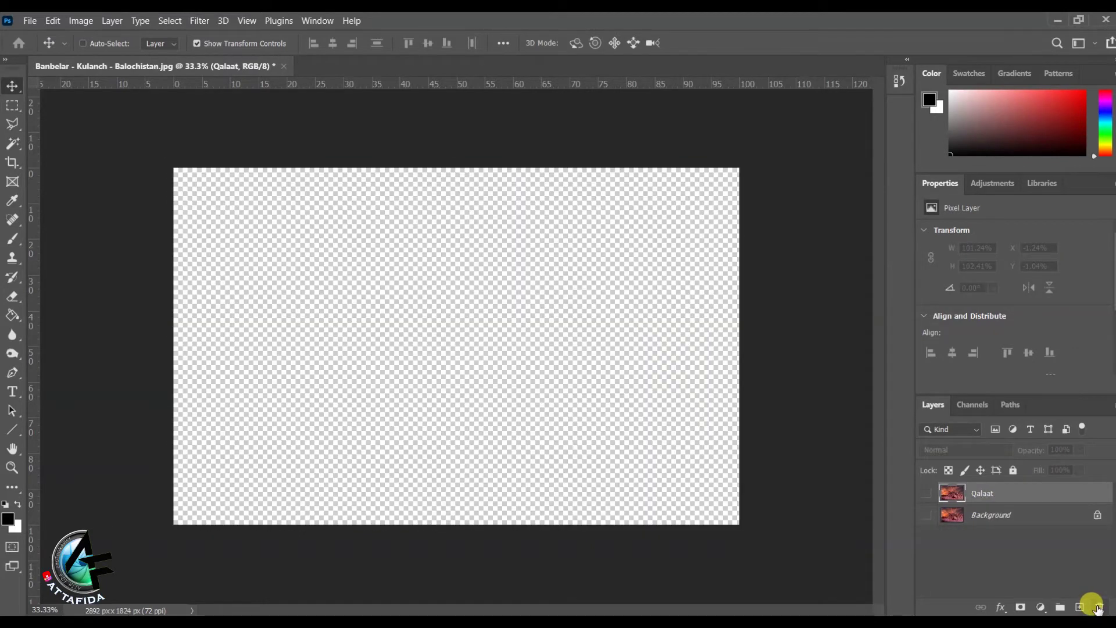
left_click(926, 494)
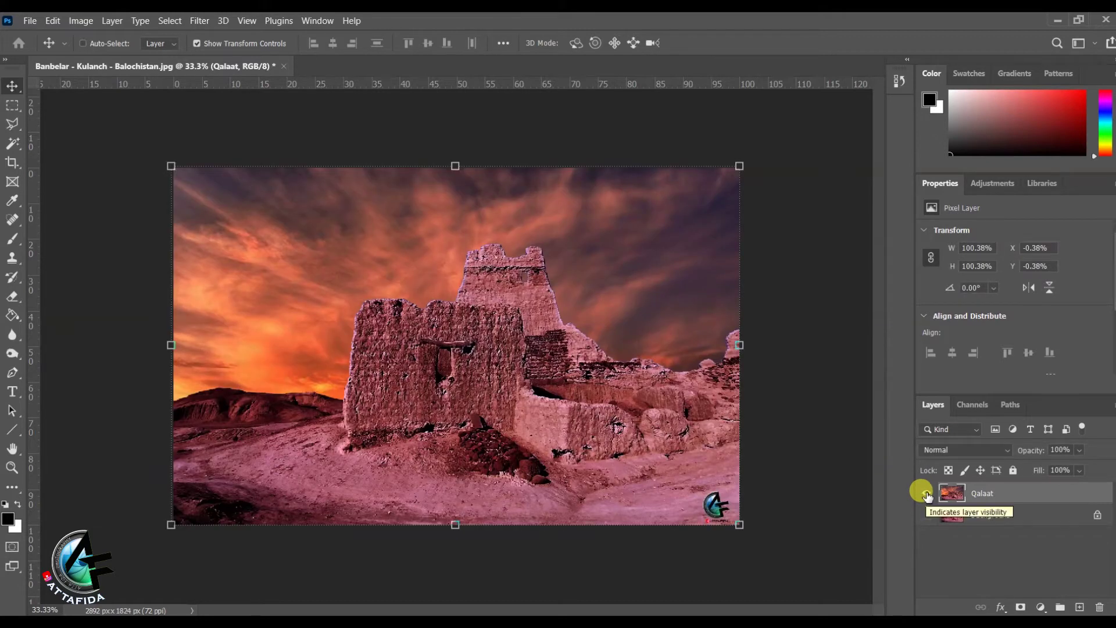
Select the fort's main part with a rectangular marquee about 52% of the canvas width and 66% of its height.
left_click(13, 111)
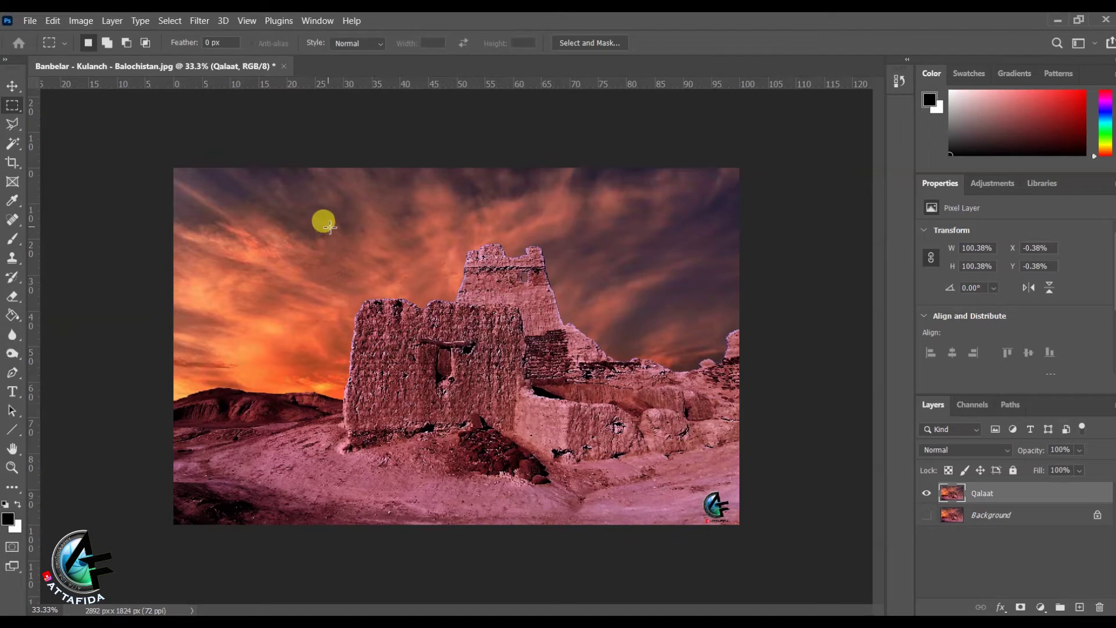
left_click_drag(329, 225, 624, 460)
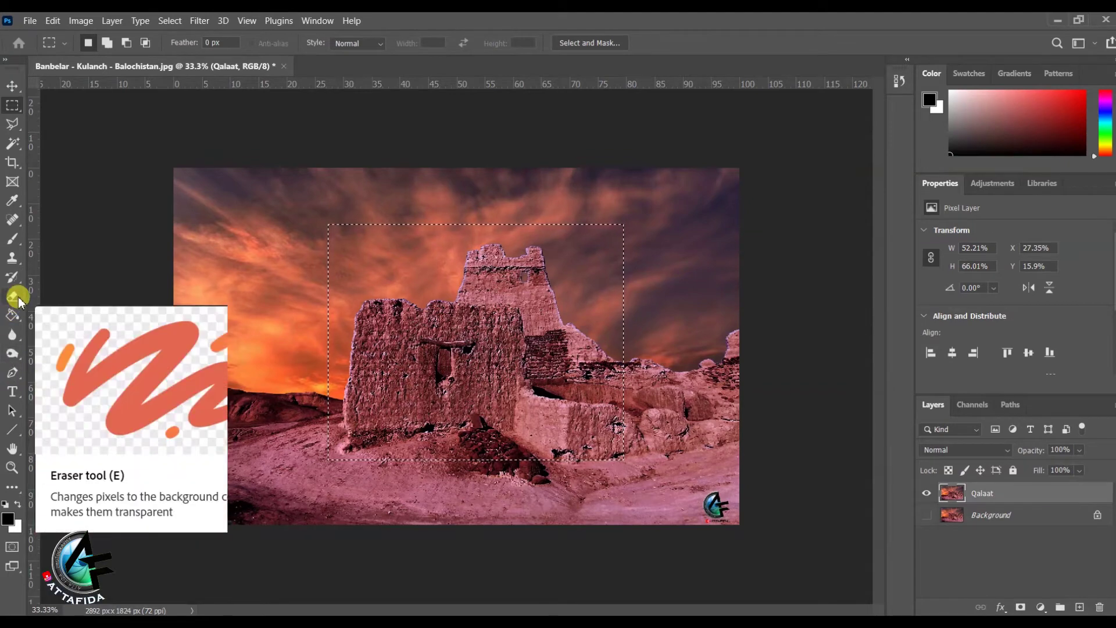
Choose the Brush tool and set its foreground color to golden yellow, f9c320.
left_click(13, 240)
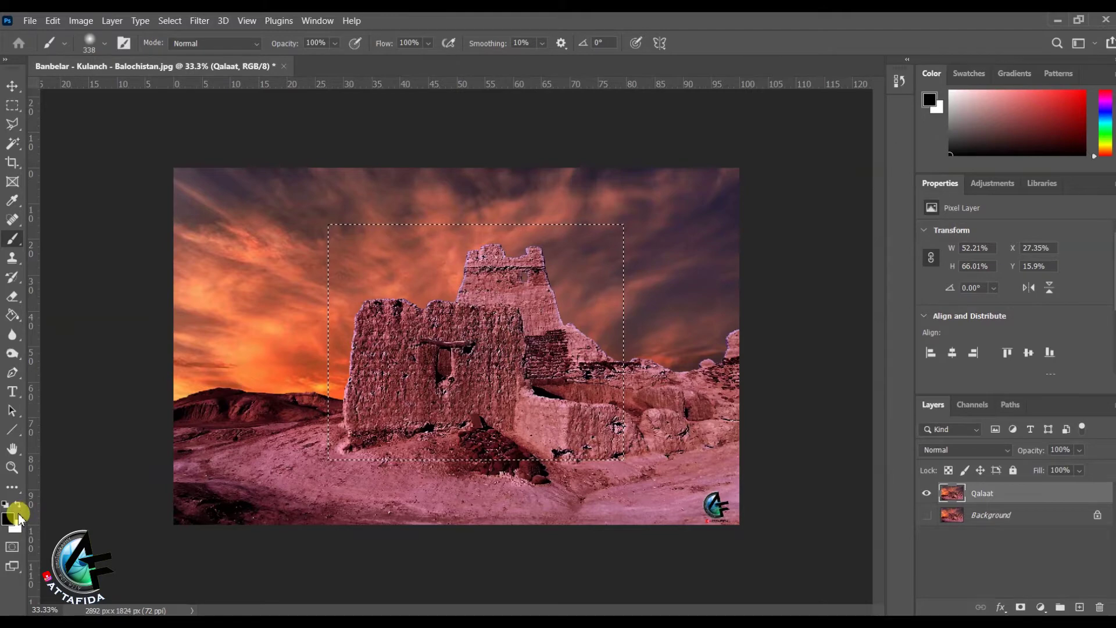
left_click(8, 519)
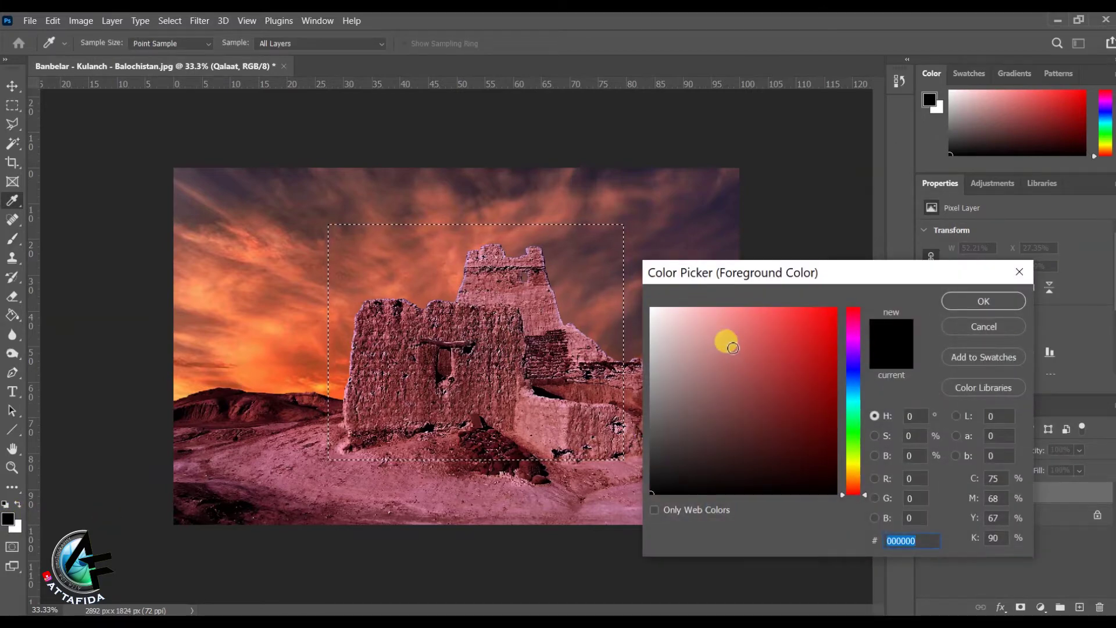
left_click(850, 377)
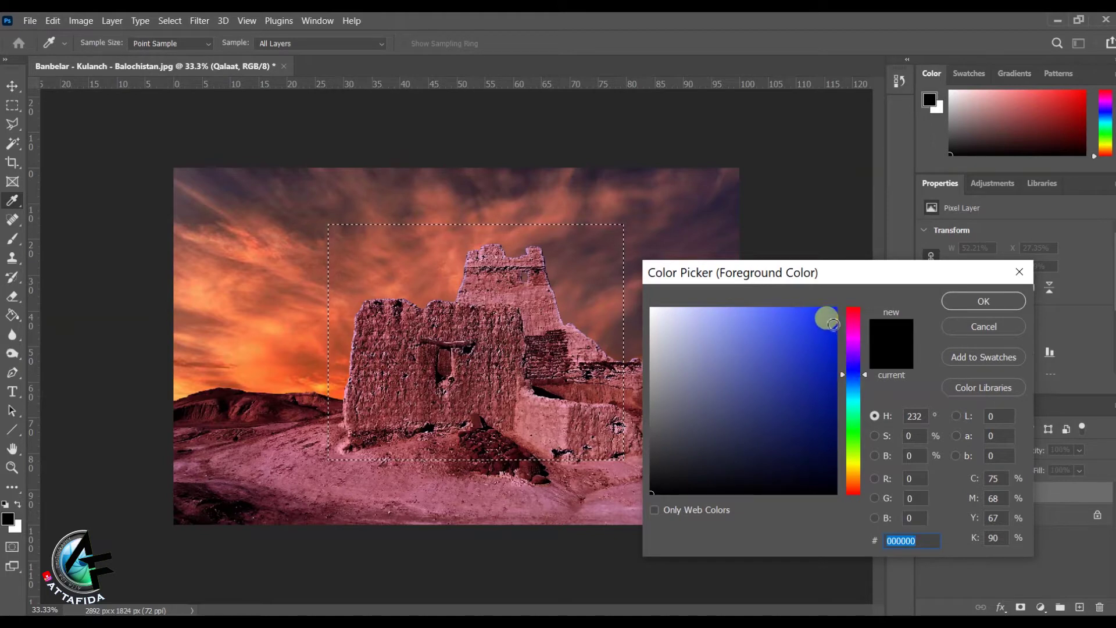
left_click(832, 323)
left_click(854, 316)
left_click(829, 316)
left_click(852, 442)
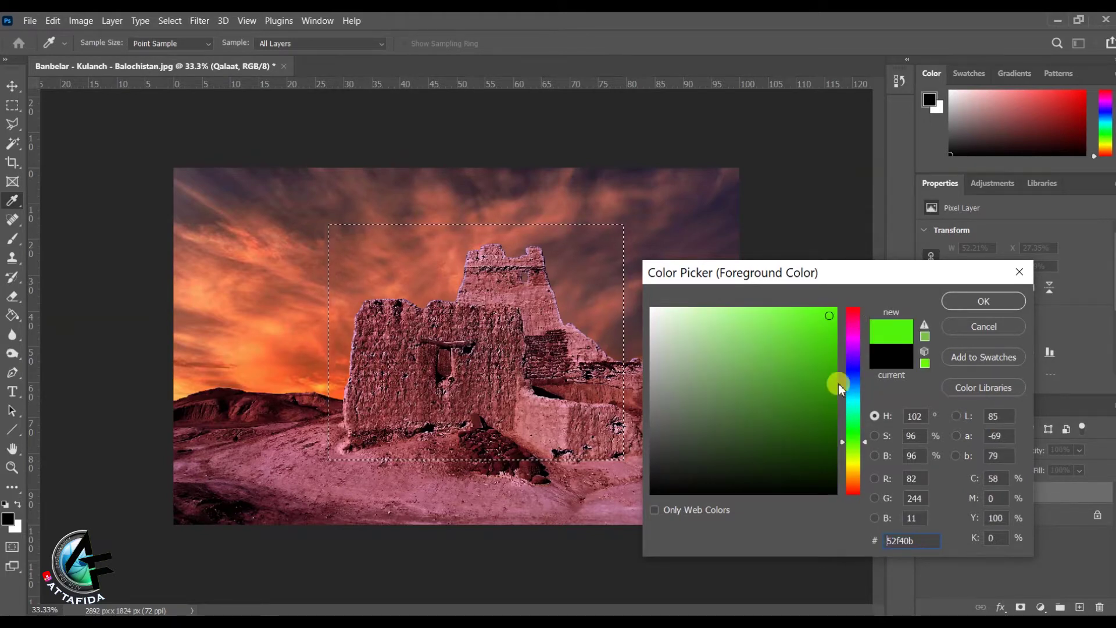
left_click(850, 465)
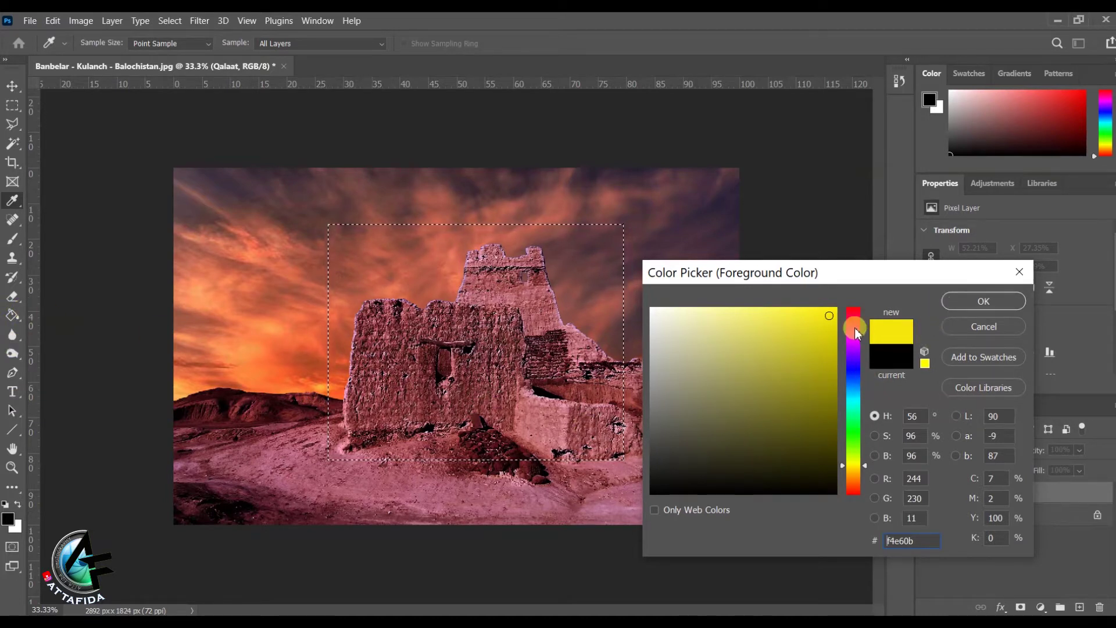
left_click(847, 471)
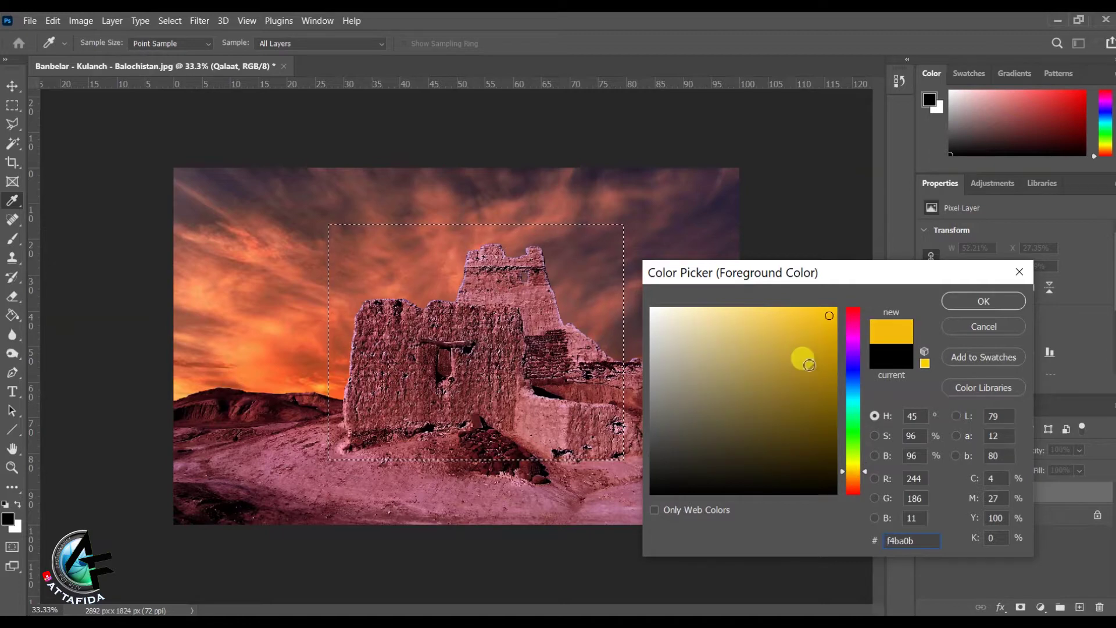
left_click(812, 312)
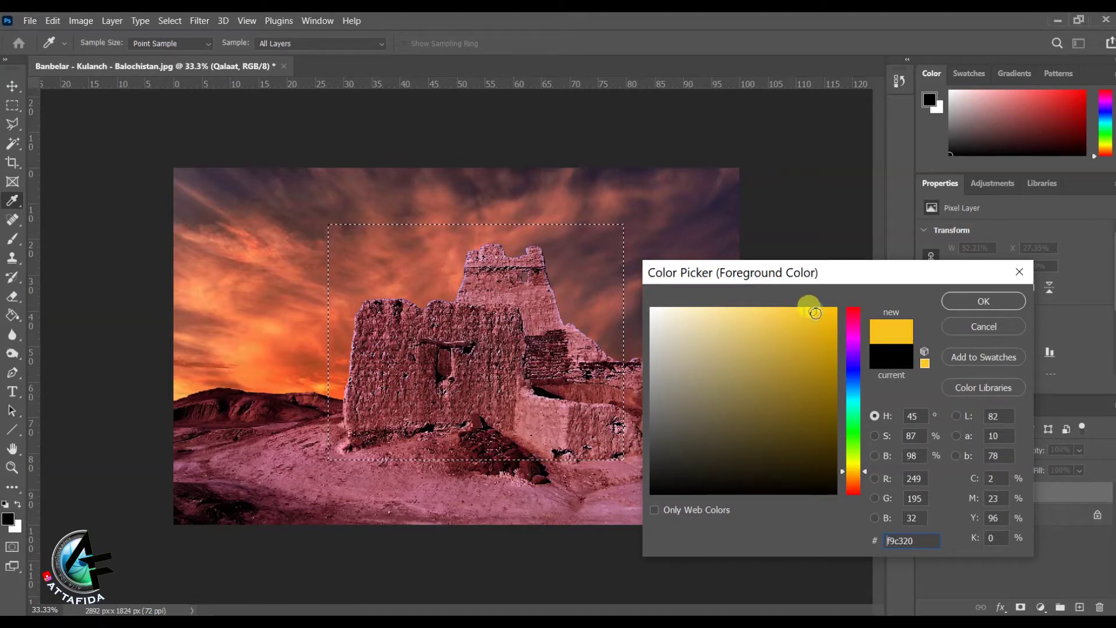
left_click(961, 300)
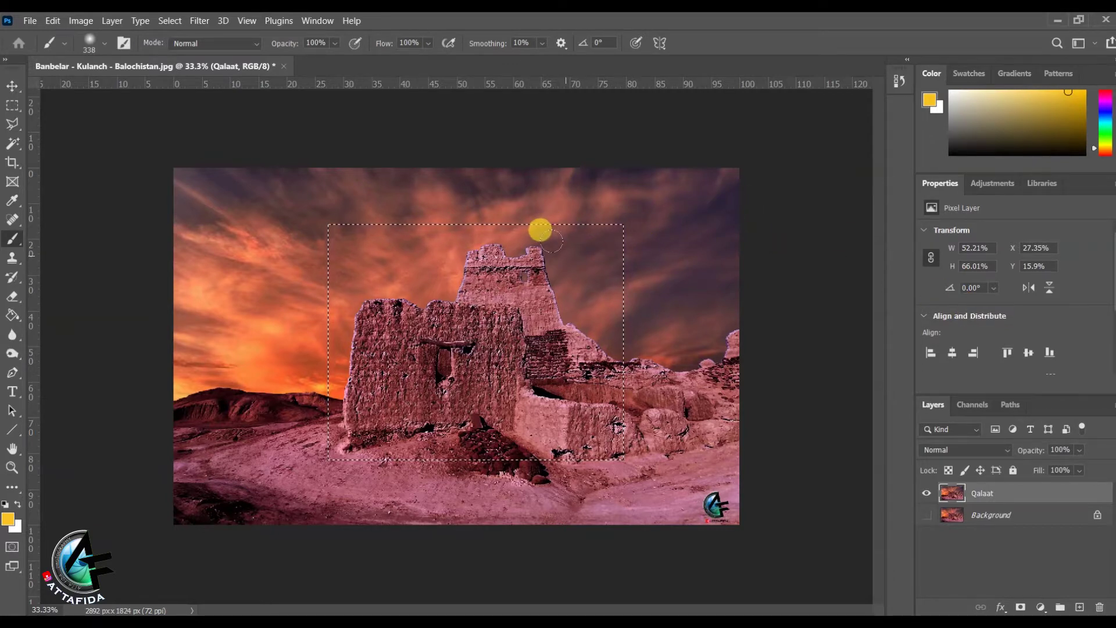
Paint yellow around the fort inside the marquee selection with the soft 338 px brush.
mouse_move(573, 283)
left_mouse_down()
mouse_move(582, 318)
mouse_move(585, 281)
left_mouse_up()
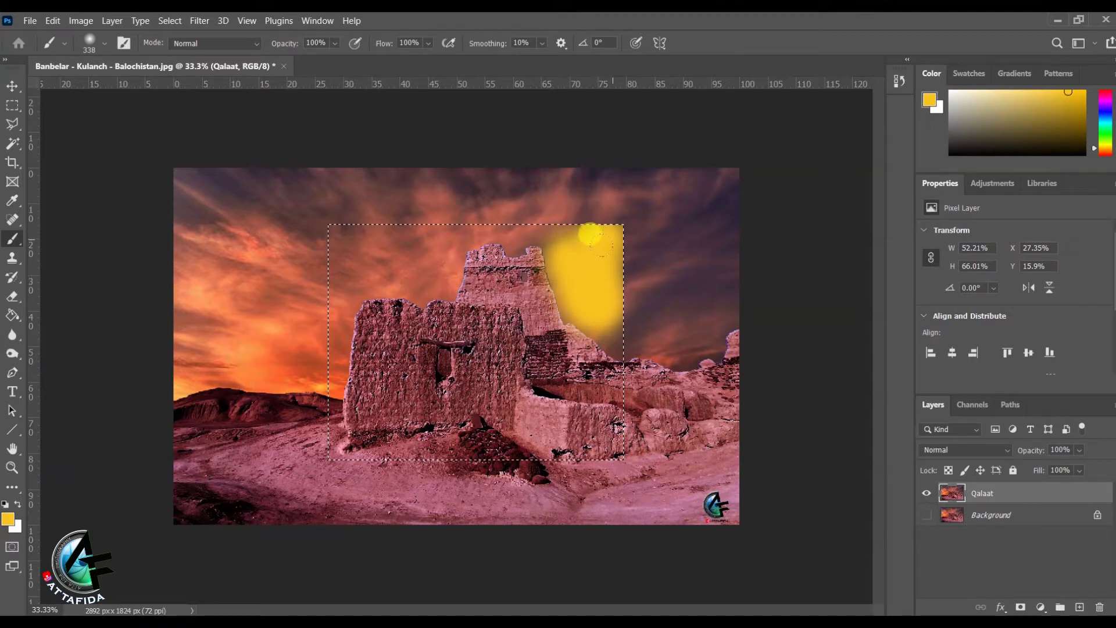
mouse_move(593, 238)
left_mouse_down()
mouse_move(563, 204)
mouse_move(500, 187)
mouse_move(428, 182)
mouse_move(359, 197)
mouse_move(322, 177)
mouse_move(304, 259)
mouse_move(386, 241)
mouse_move(424, 194)
mouse_move(413, 222)
mouse_move(315, 249)
mouse_move(289, 391)
mouse_move(372, 406)
mouse_move(349, 407)
mouse_move(374, 442)
mouse_move(570, 436)
mouse_move(592, 402)
mouse_move(606, 307)
left_mouse_up()
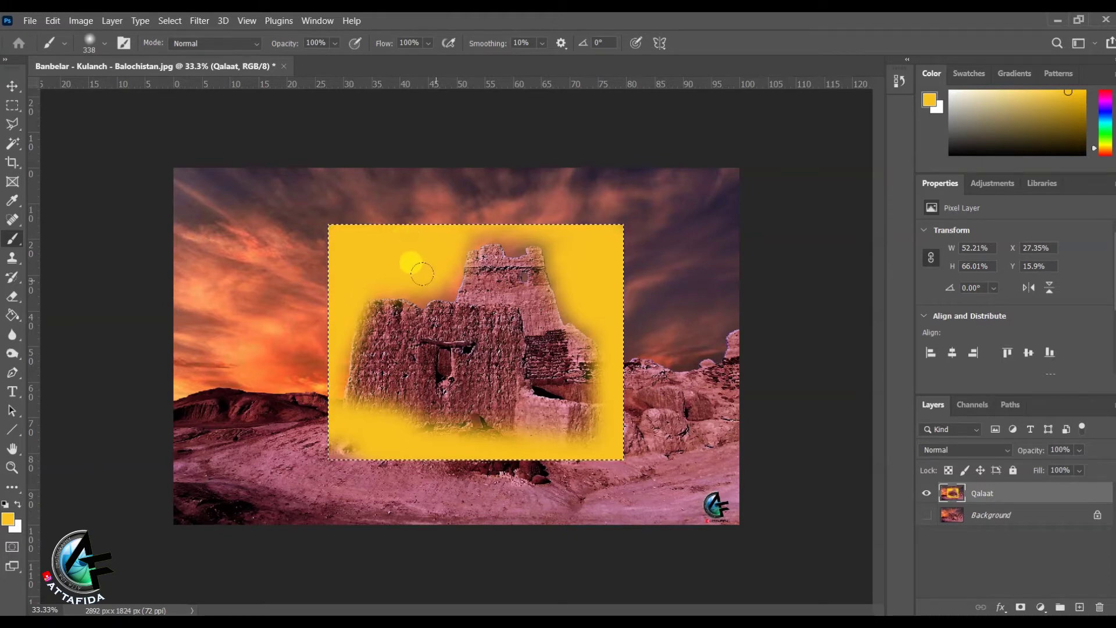
Try brush sizes of 152 px and 5000 px, and settle on 111 px.
key("shift+F5")
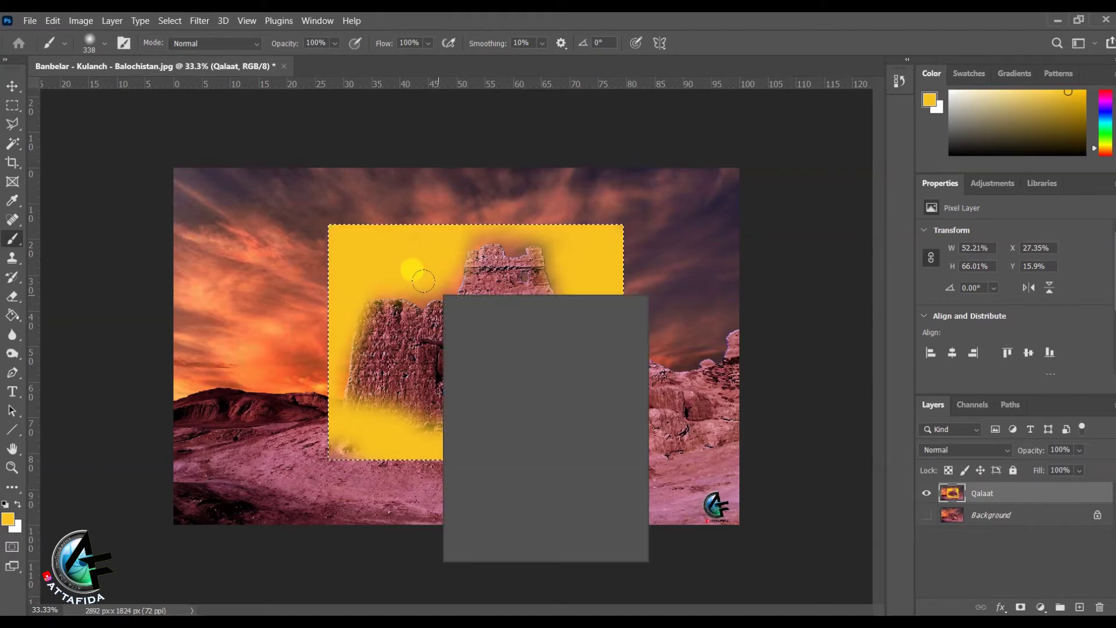
left_click_drag(590, 334, 574, 329)
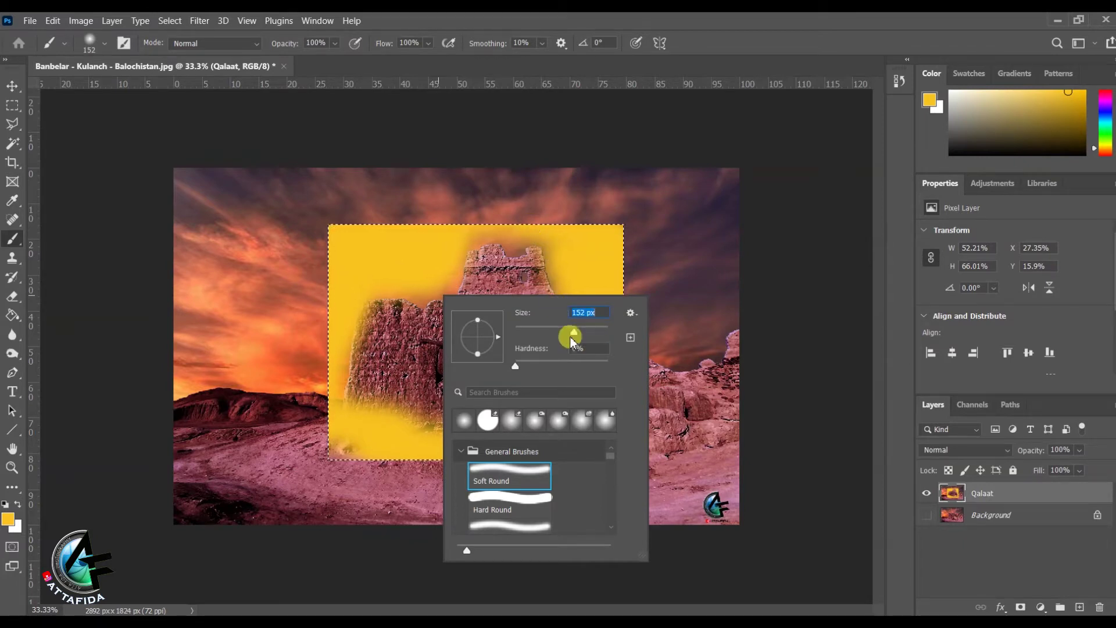
left_click_drag(575, 338, 608, 332)
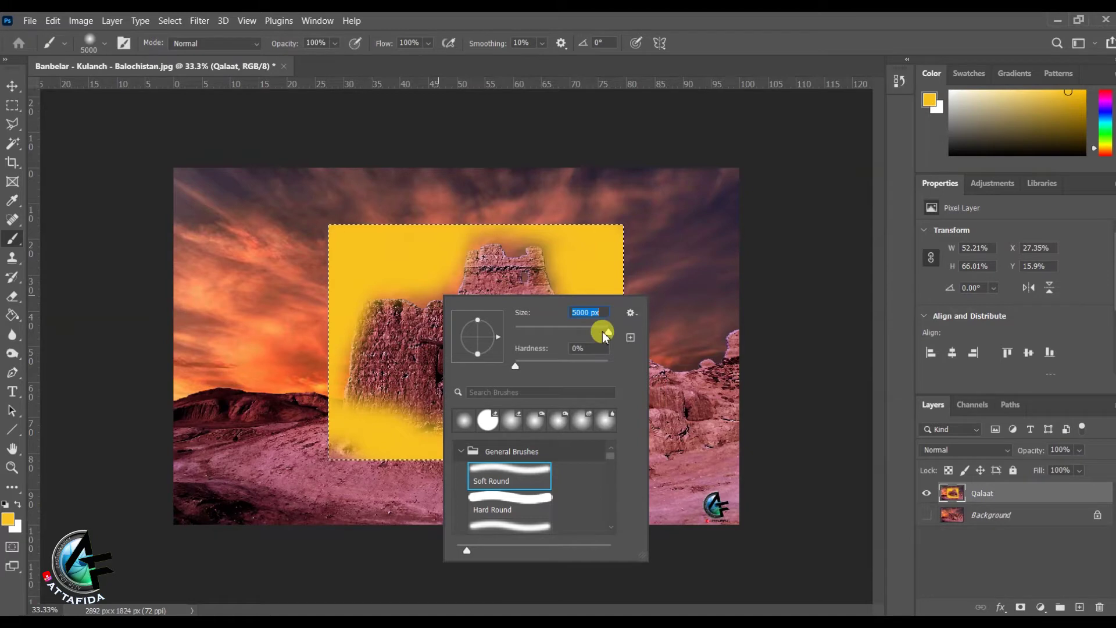
left_click_drag(608, 334, 564, 332)
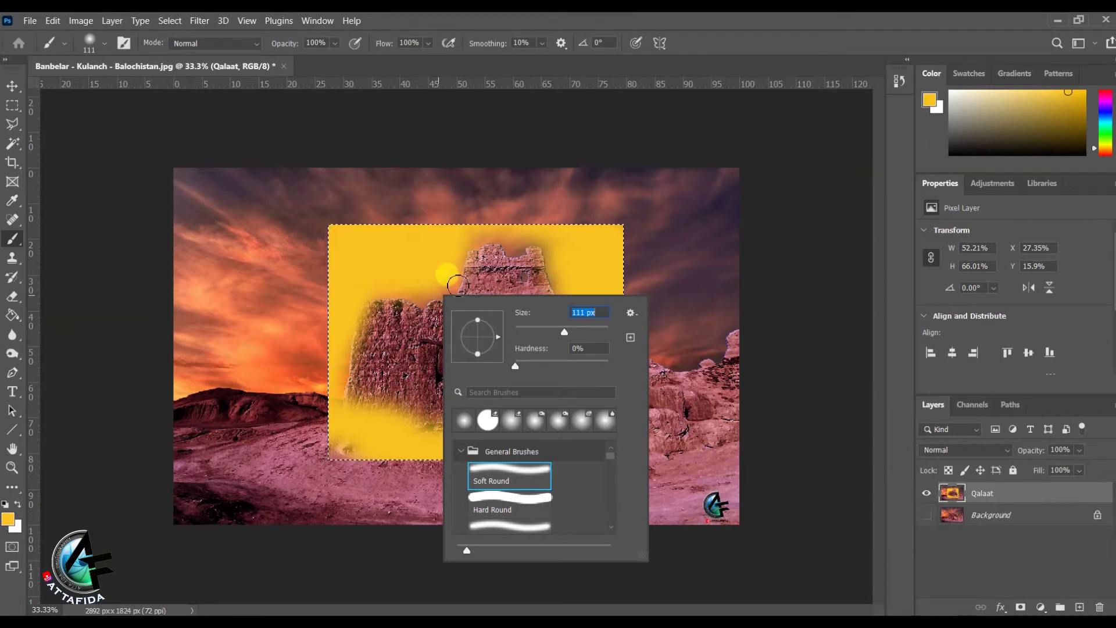
left_click(457, 285)
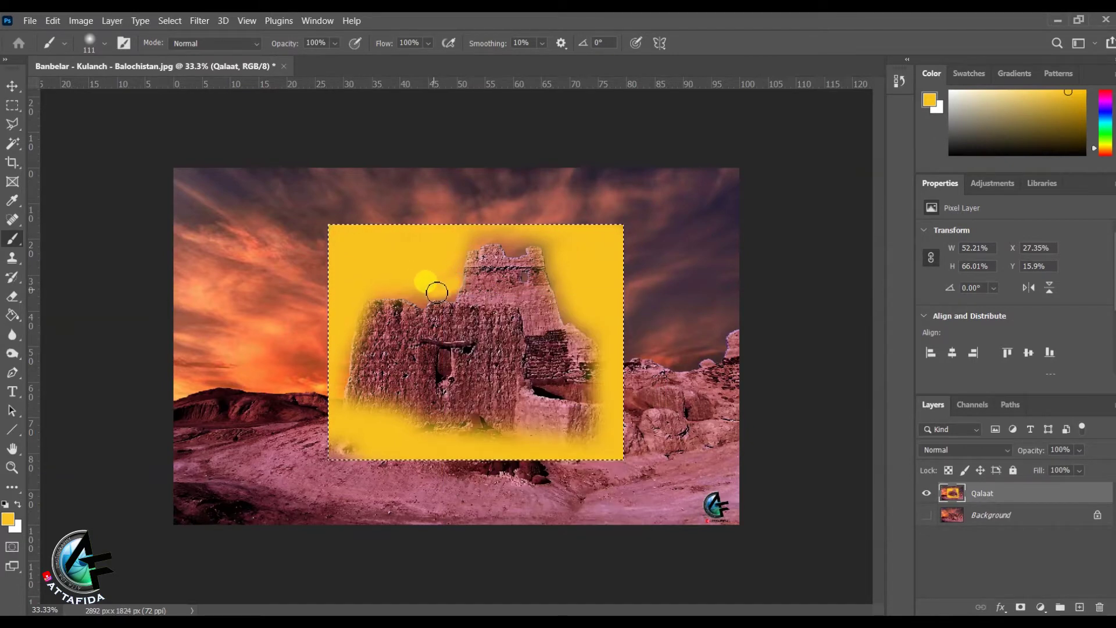
Raise the 111 px brush's hardness to the maximum.
right_click(498, 325)
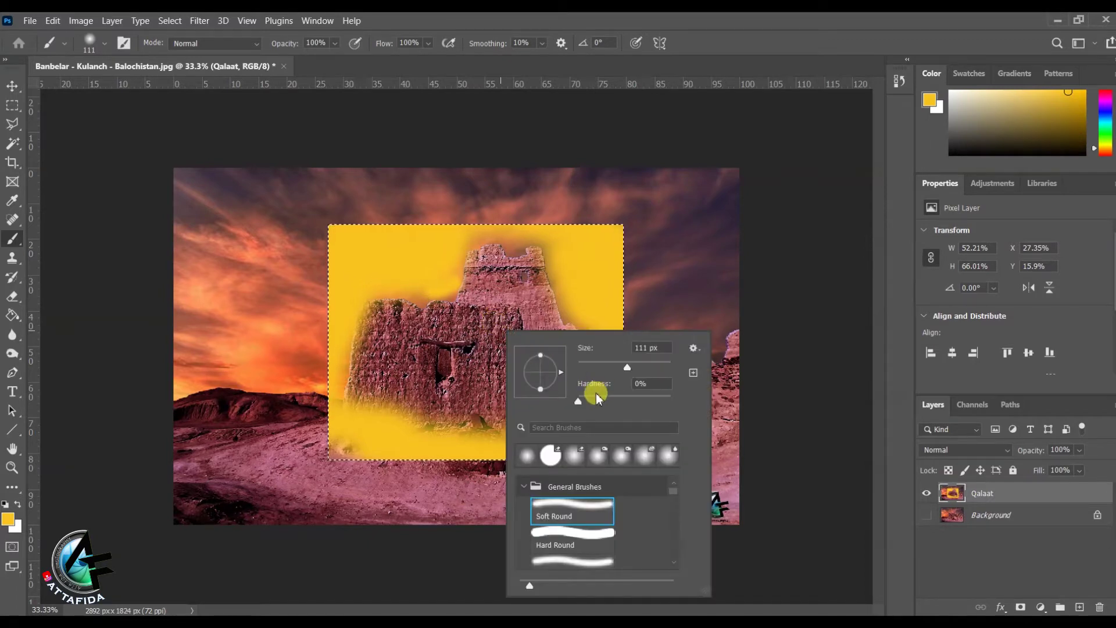
left_click_drag(578, 401, 672, 401)
left_click(461, 322)
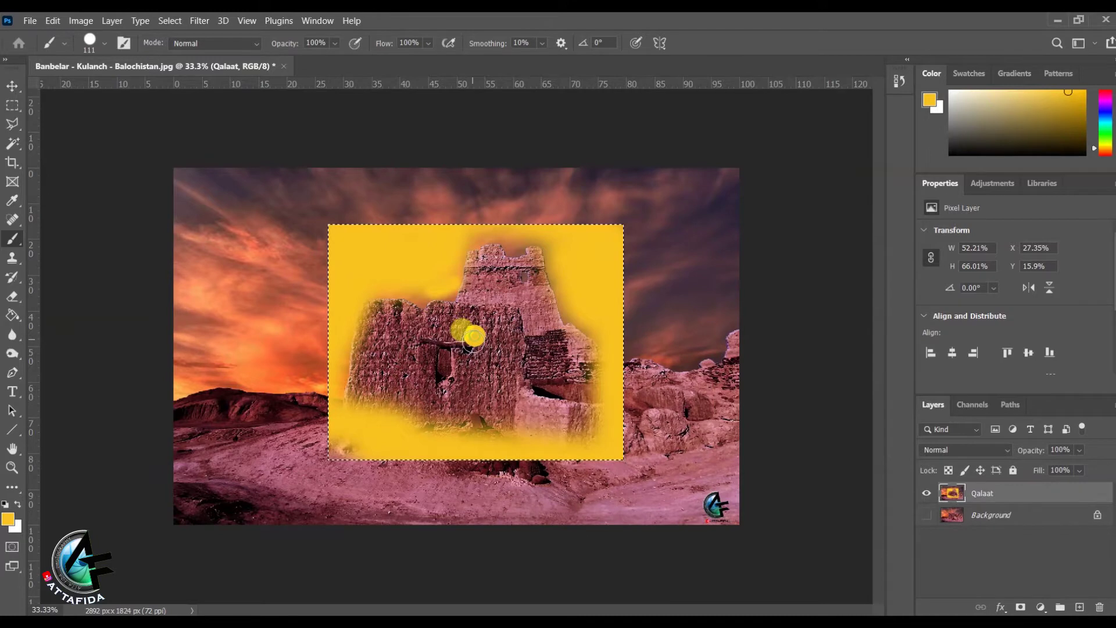
Try a spiral stroke over the fort with the hard 111 px yellow brush, and undo all the yellow paint.
mouse_move(473, 330)
left_mouse_down()
mouse_move(474, 355)
mouse_move(508, 357)
mouse_move(522, 322)
mouse_move(489, 300)
mouse_move(462, 309)
mouse_move(437, 355)
mouse_move(445, 400)
mouse_move(499, 409)
mouse_move(547, 389)
left_mouse_up()
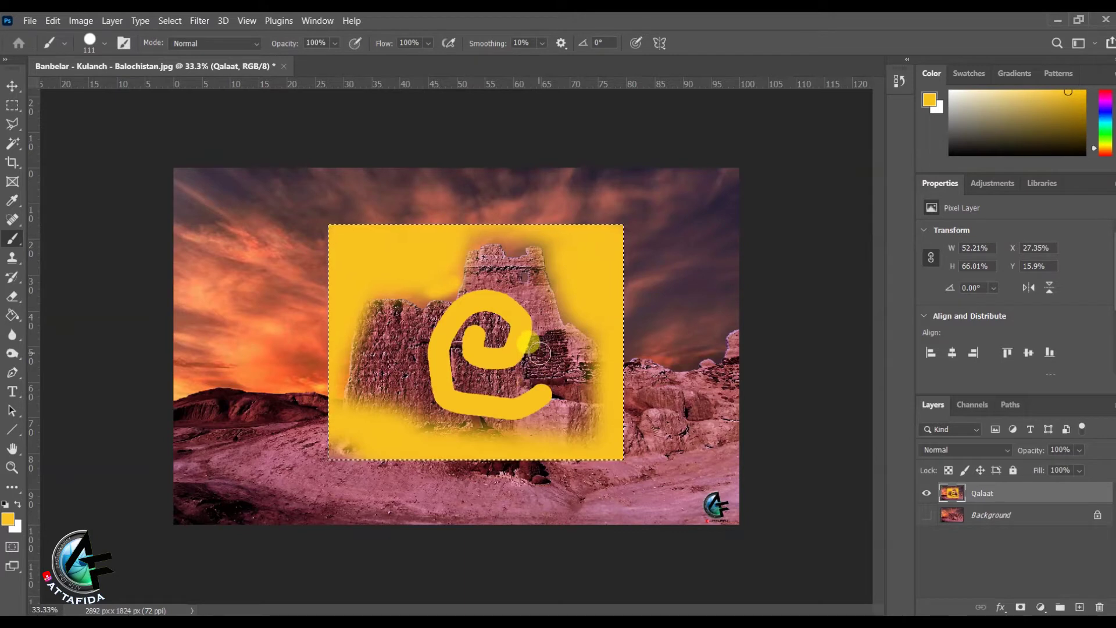
key("ctrl+z")
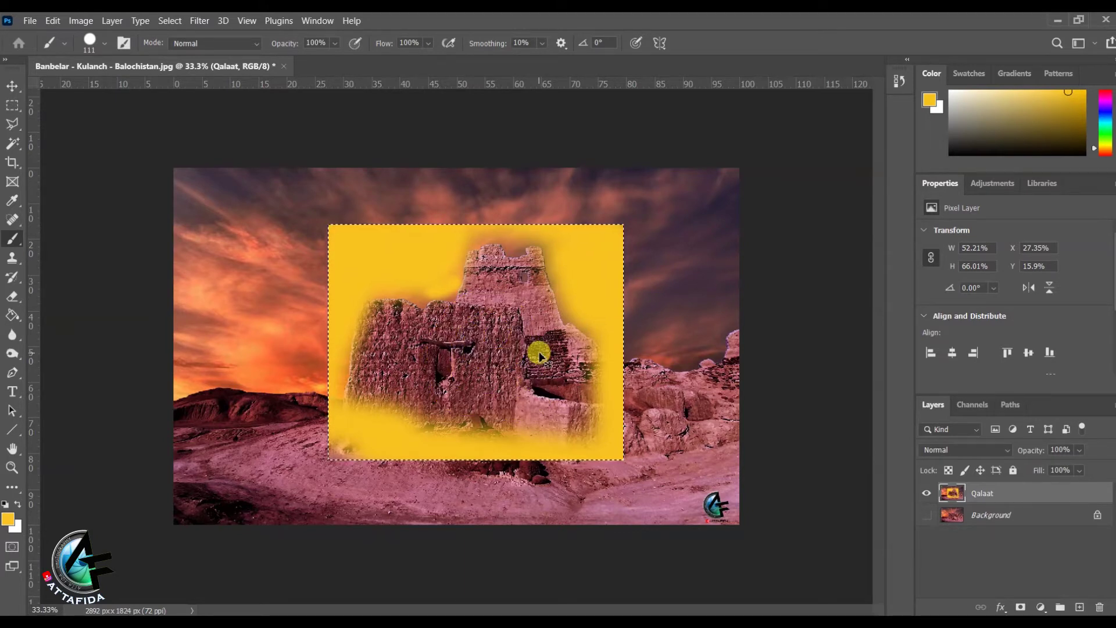
key("ctrl+z")
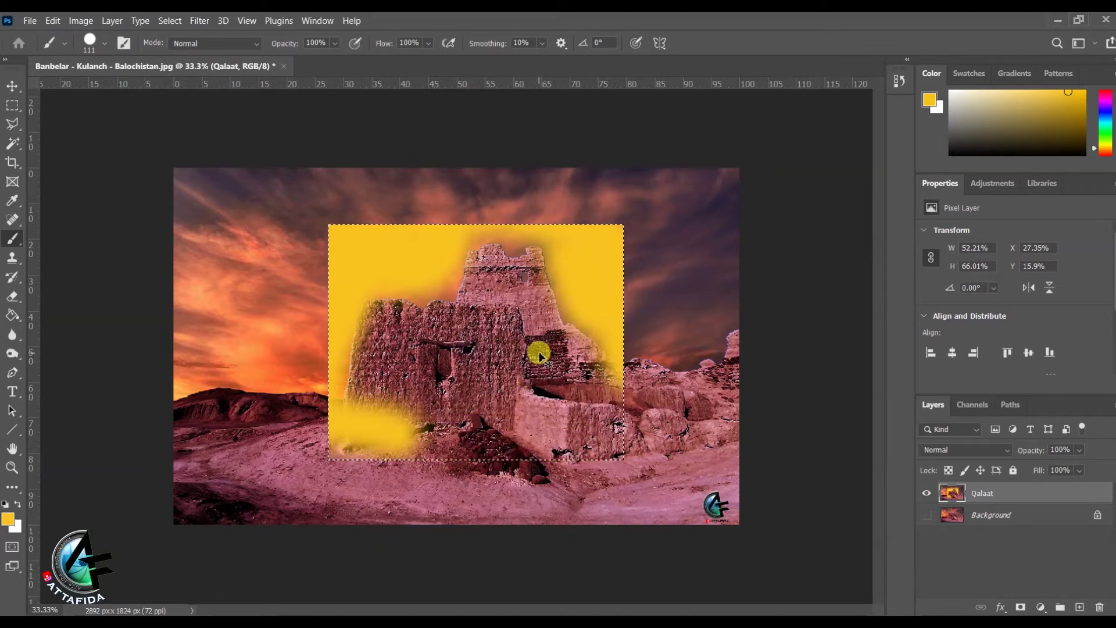
key("ctrl+z")
Switch to the Rectangular Marquee tool, deselect the selection around the fort, restore it, and clear it again.
right_click(540, 356)
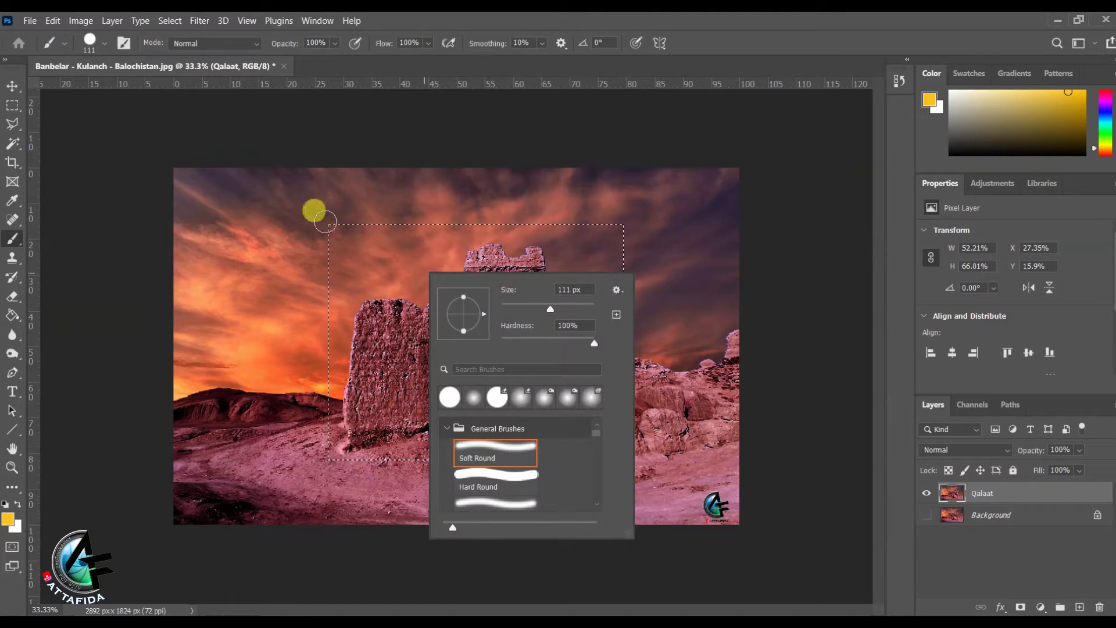
left_click(12, 105)
right_click(397, 313)
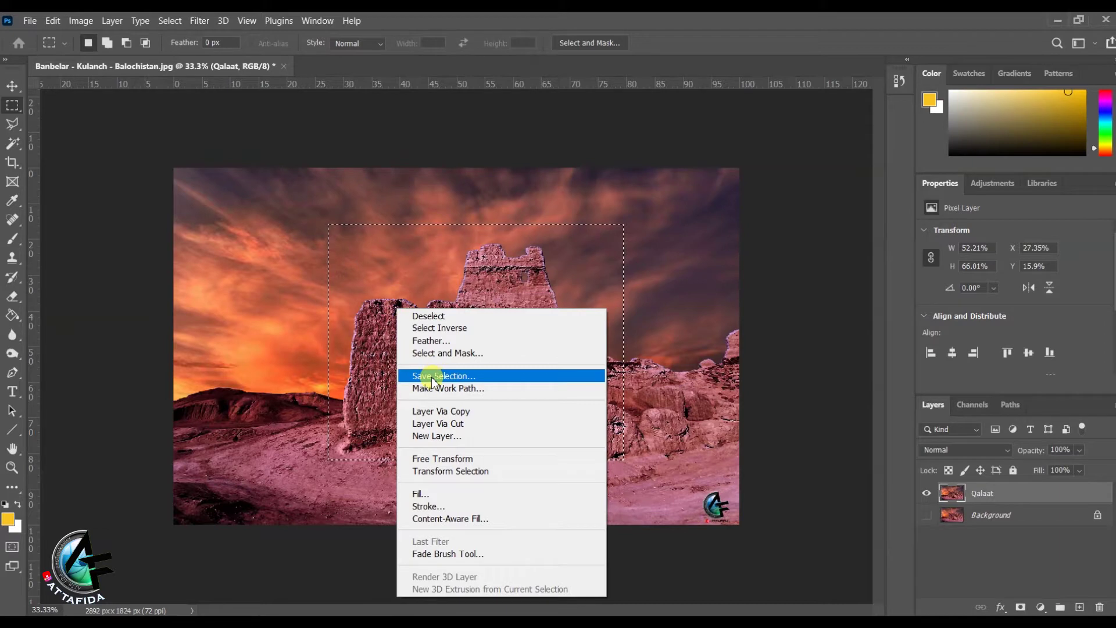
left_click(422, 317)
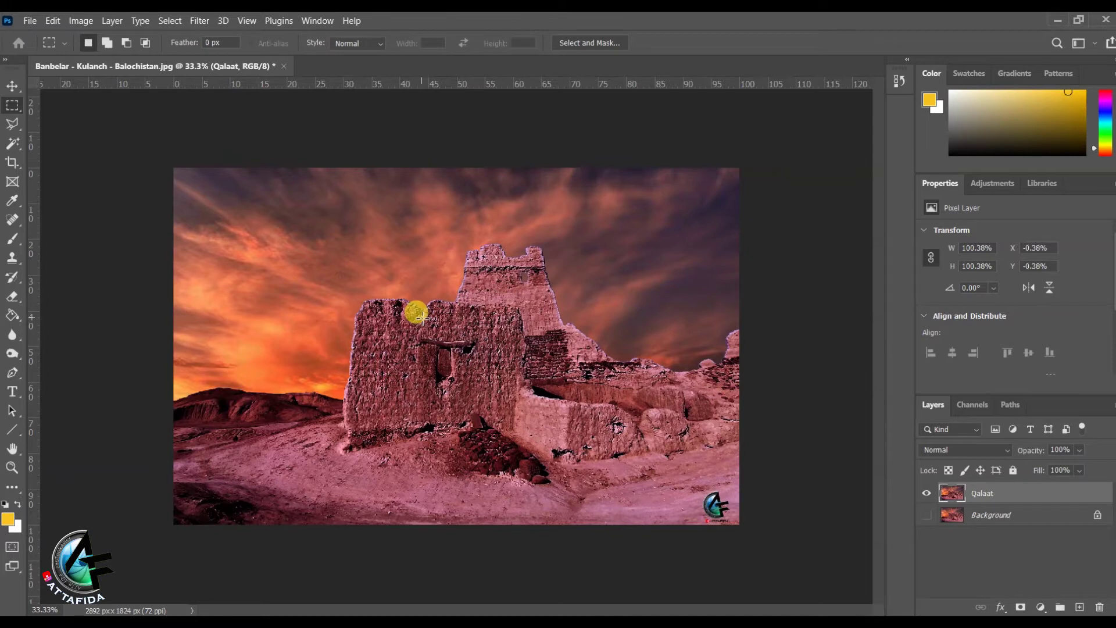
key("ctrl+z")
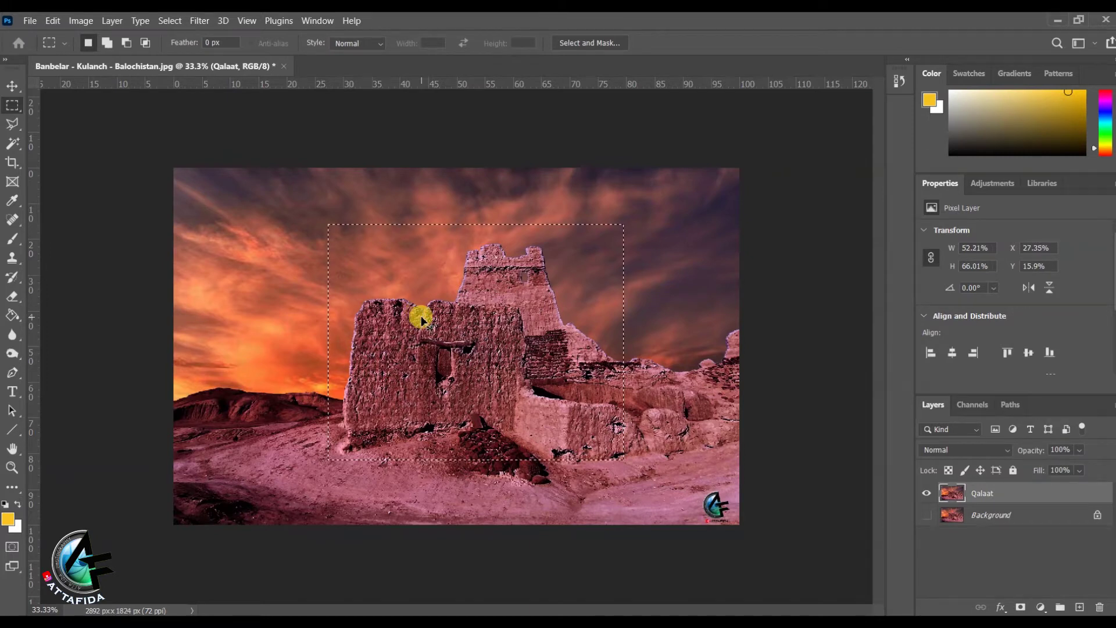
right_click(464, 282)
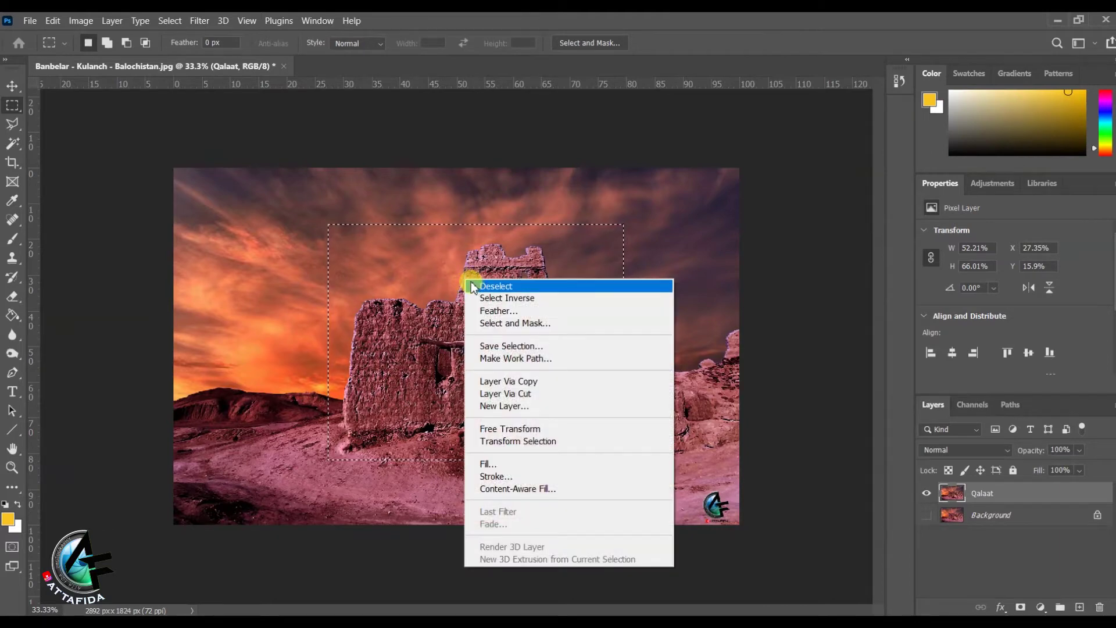
left_click(464, 274)
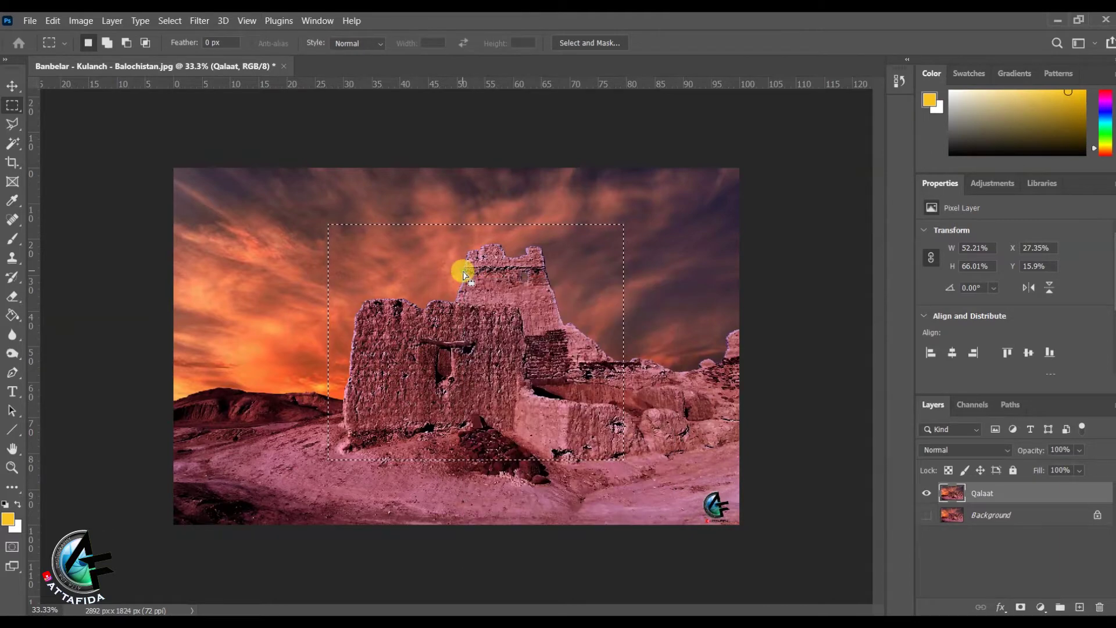
right_click(12, 110)
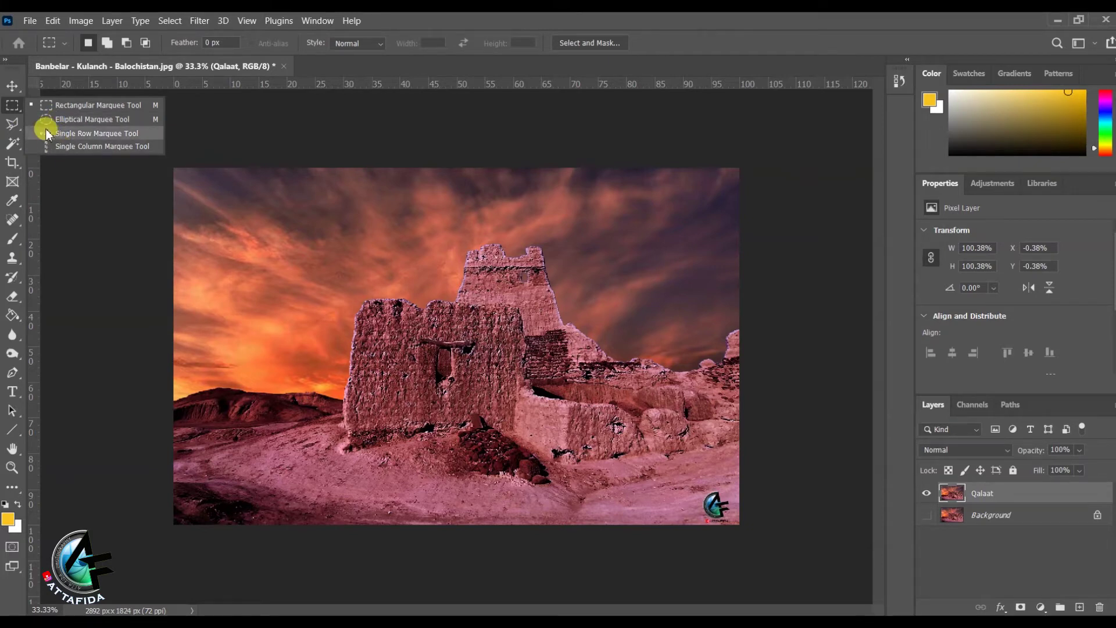
left_click(17, 106)
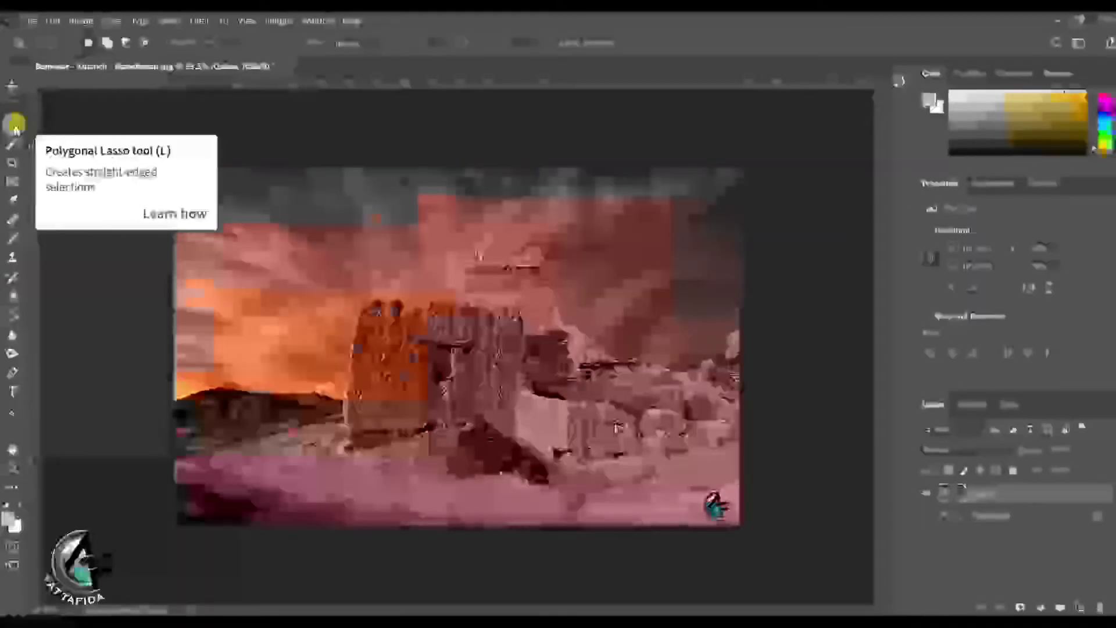
Select a small area of the wall at the photo's right edge with the Polygonal Lasso tool.
left_click(15, 124)
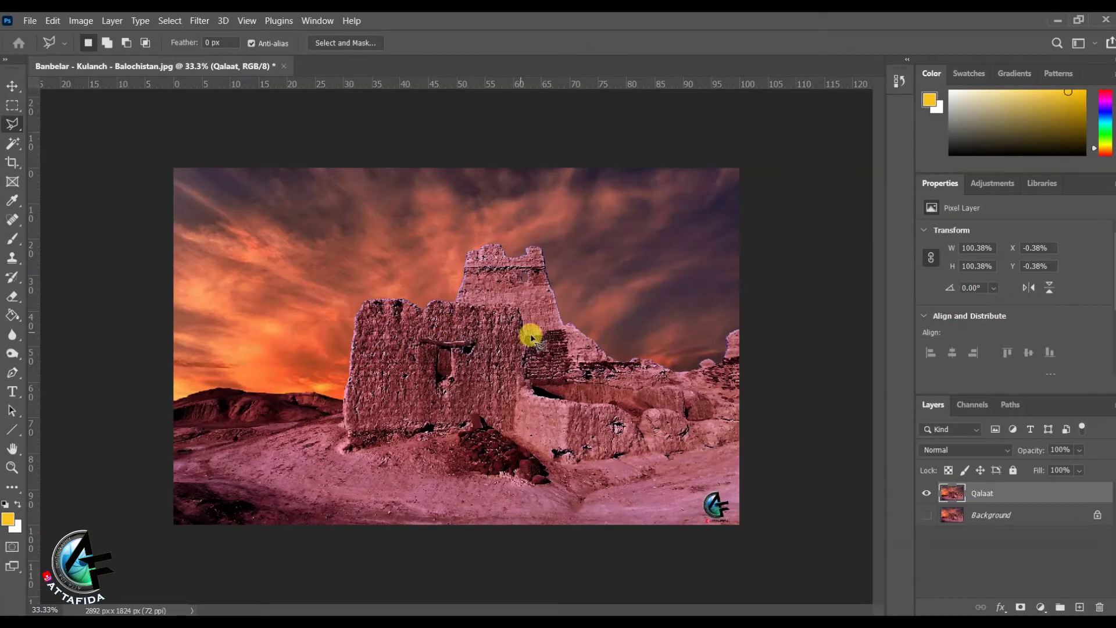
left_click(737, 329)
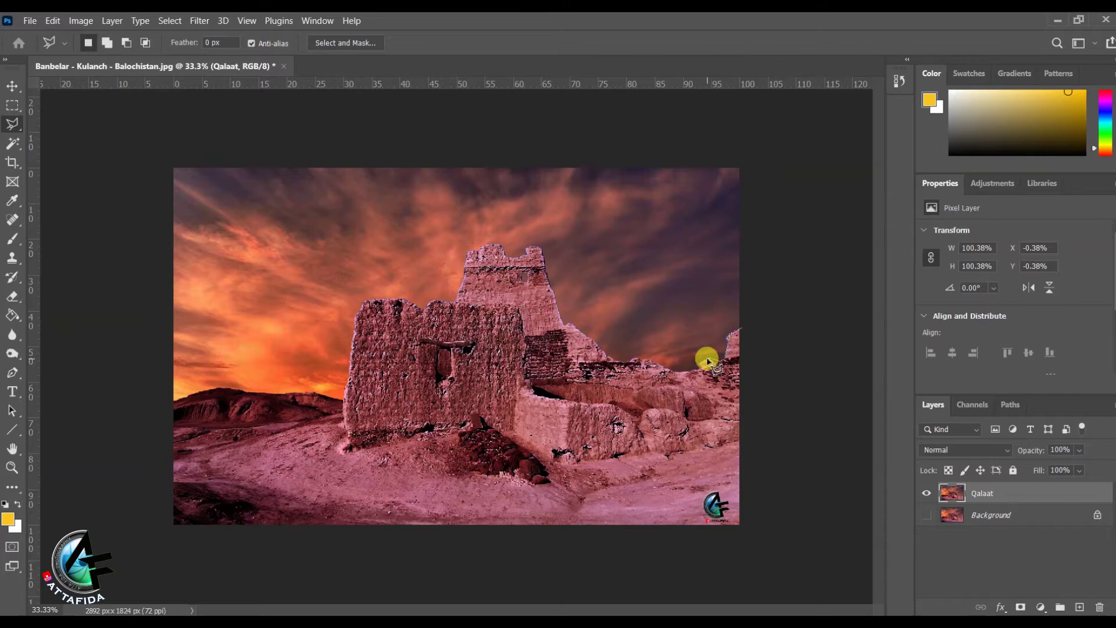
left_click(700, 370)
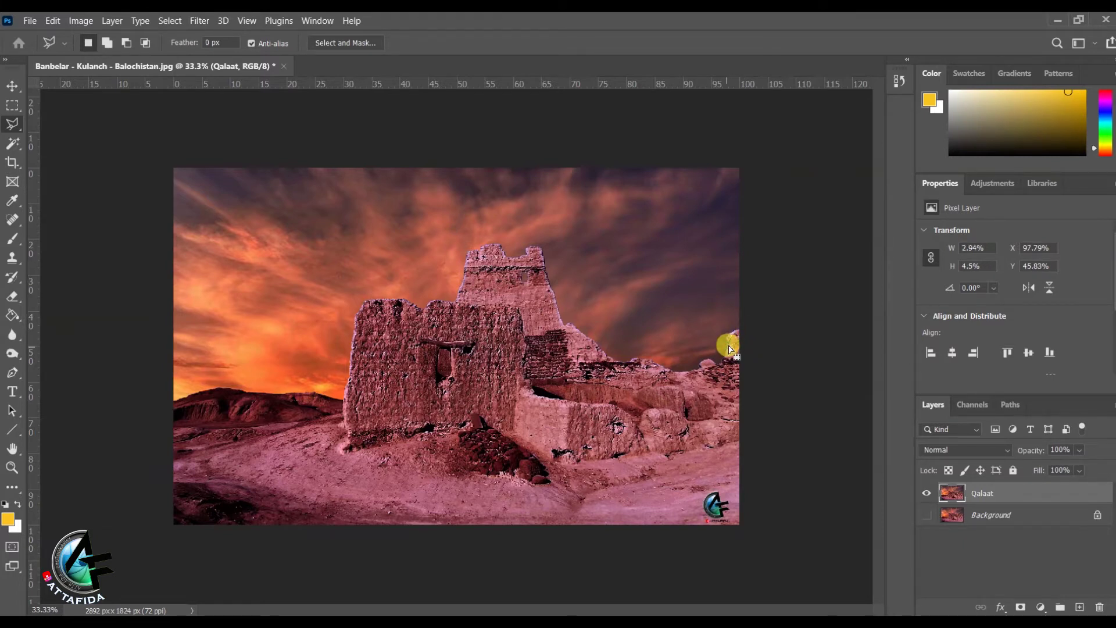
Trace a rough outline of the ruined wall and fort with straight-edged Polygonal Lasso segments, and deselect it.
left_click(741, 325)
left_click(677, 372)
left_click(638, 360)
left_click(564, 321)
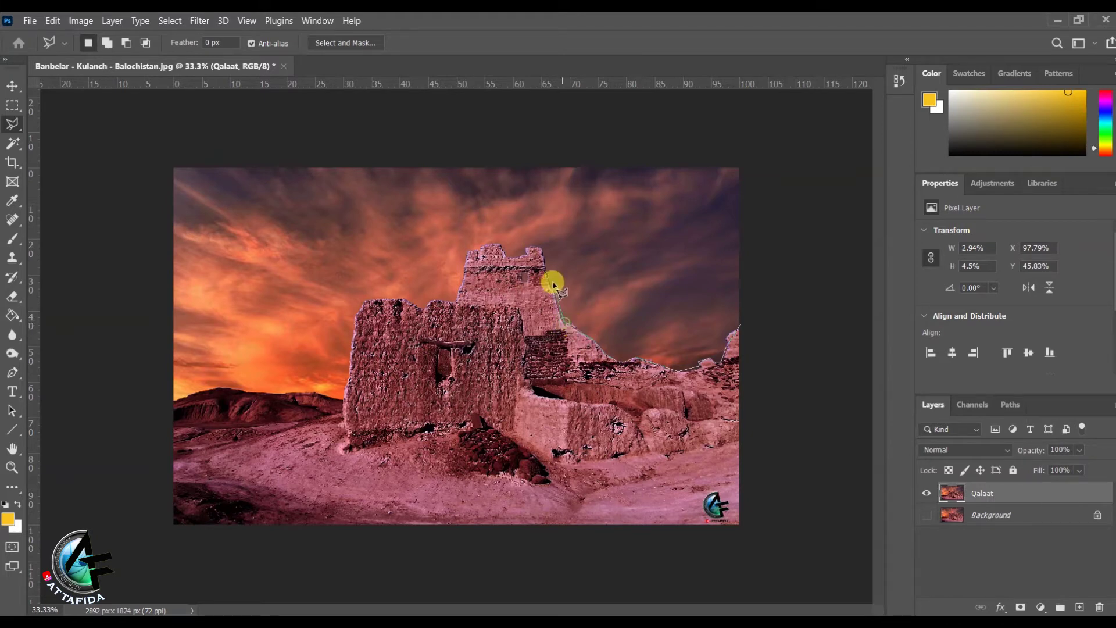
left_click(527, 256)
left_click(482, 241)
left_click(357, 309)
double_click(423, 426)
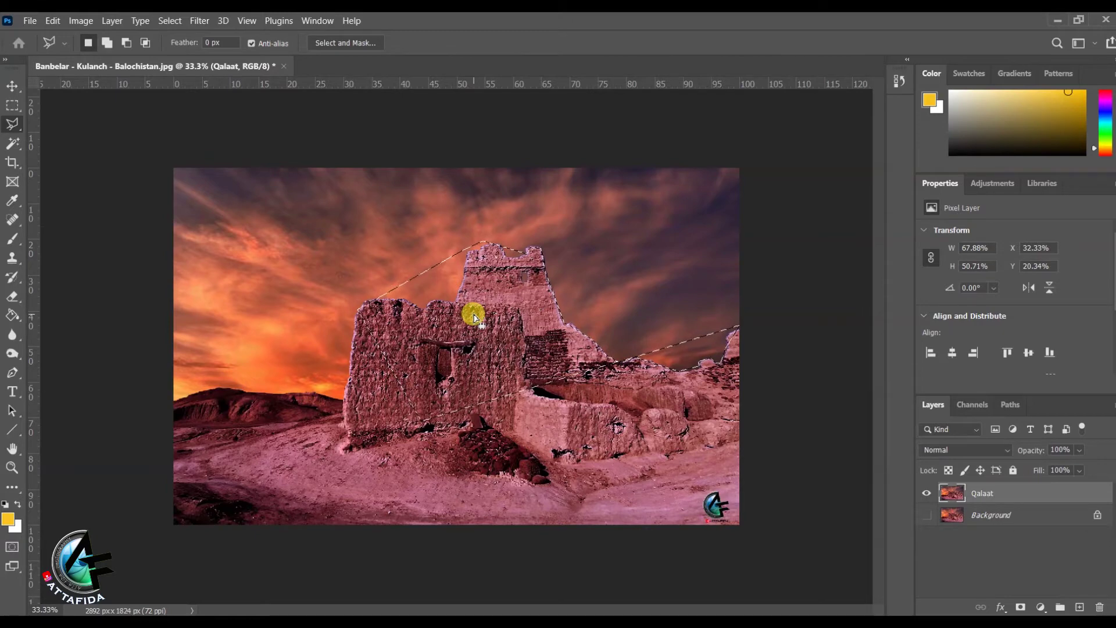
key("ctrl+d")
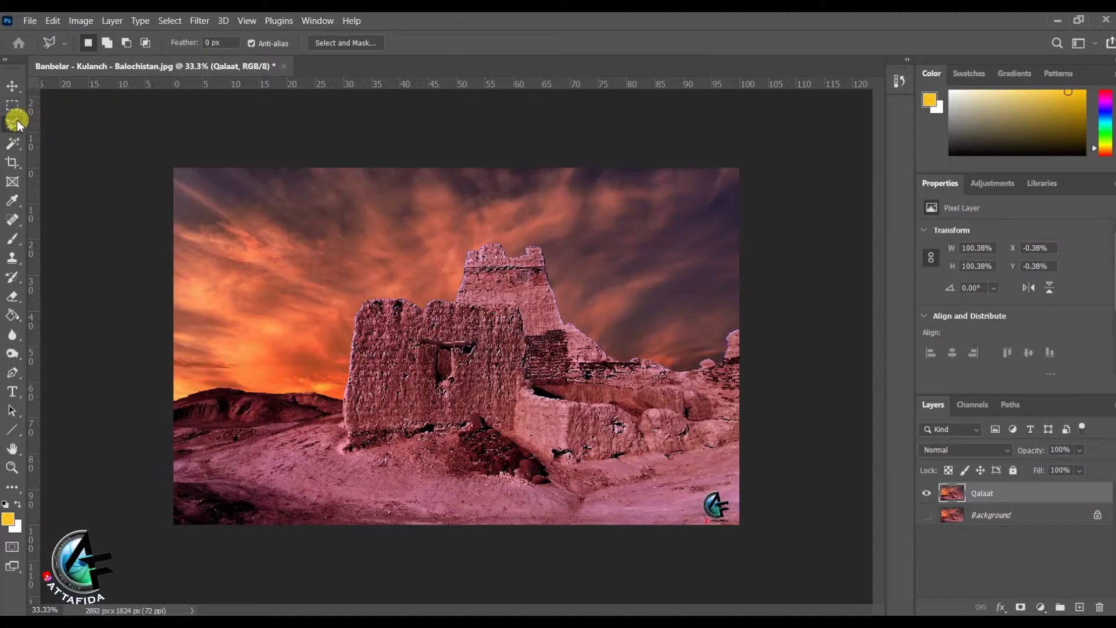
Draw a freehand Lasso selection along the wall's upper edge from the photo's right side to the tower, and deselect it.
left_click(14, 124)
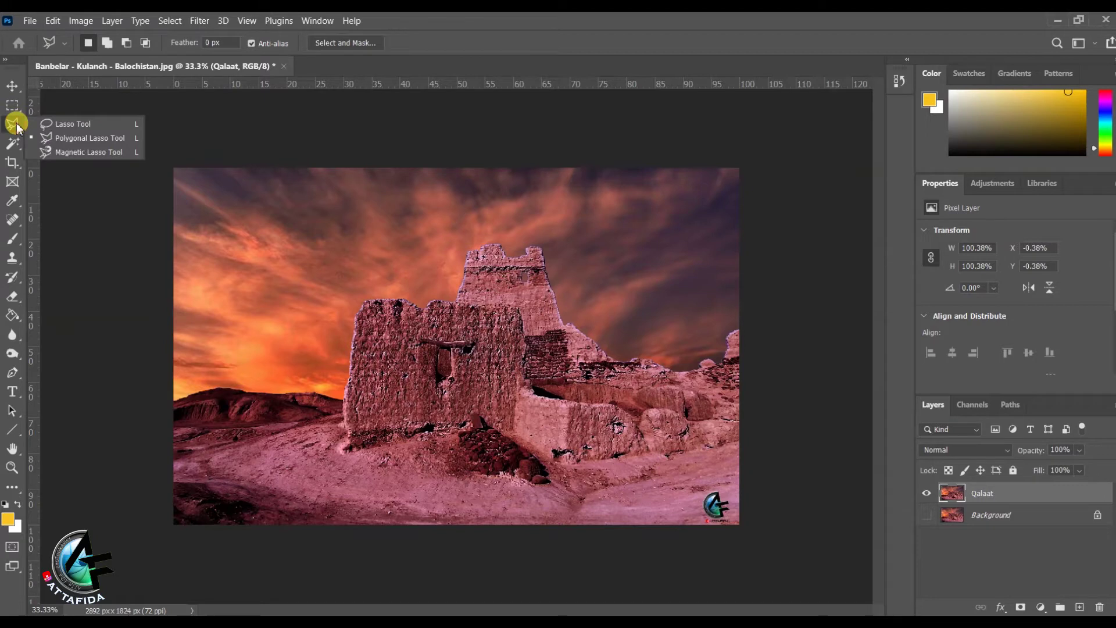
left_click(64, 125)
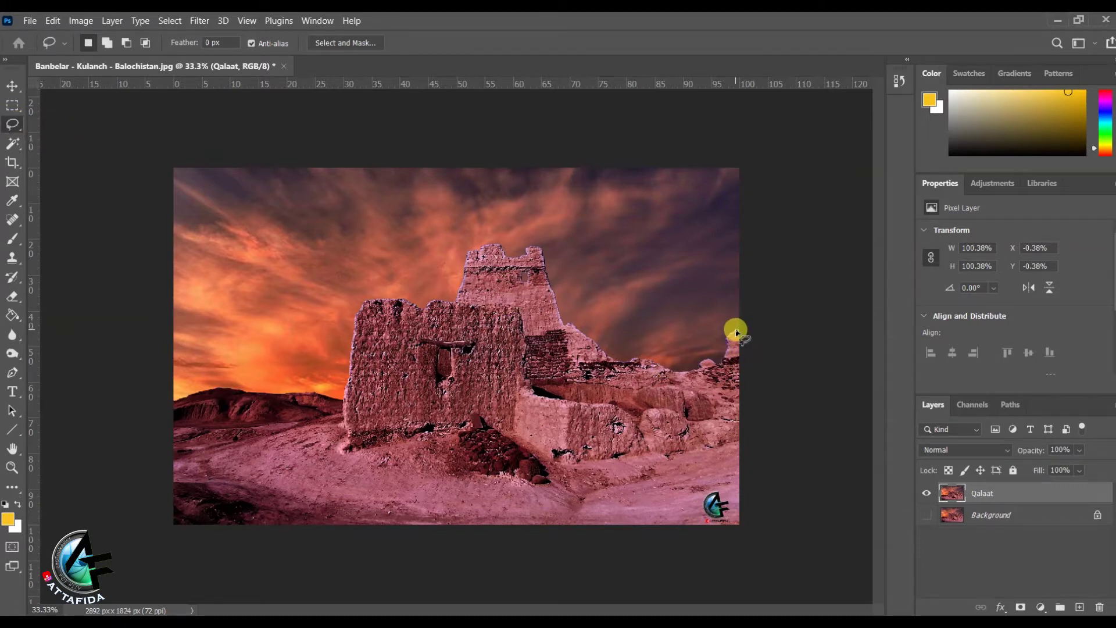
mouse_move(744, 328)
left_mouse_down()
mouse_move(725, 331)
mouse_move(725, 361)
mouse_move(651, 366)
mouse_move(634, 352)
mouse_move(608, 360)
mouse_move(556, 308)
left_mouse_up()
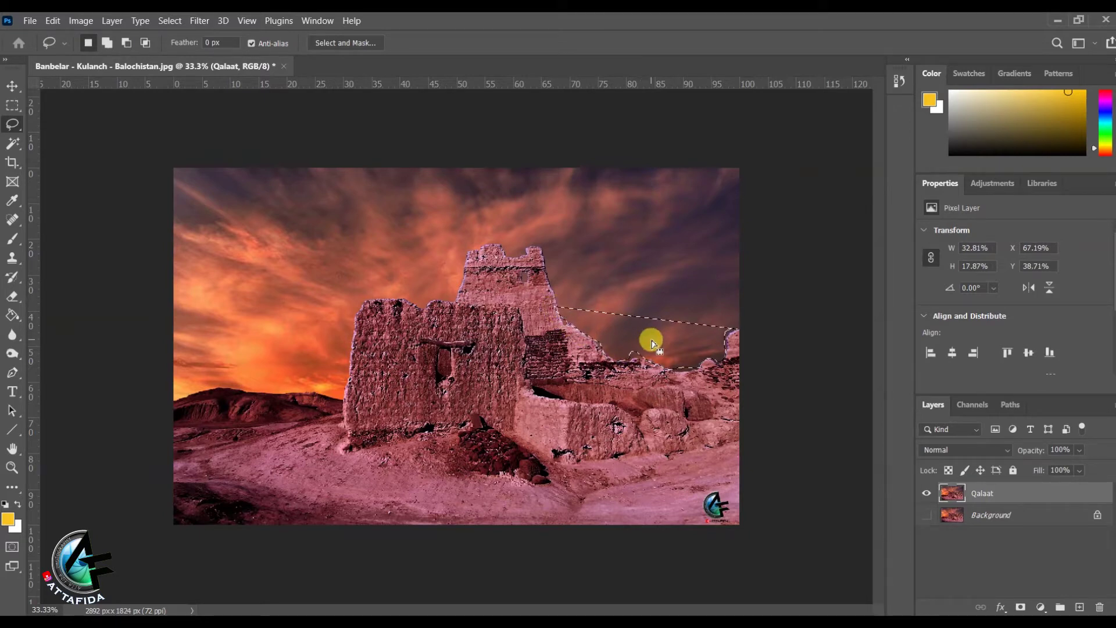
right_click(636, 329)
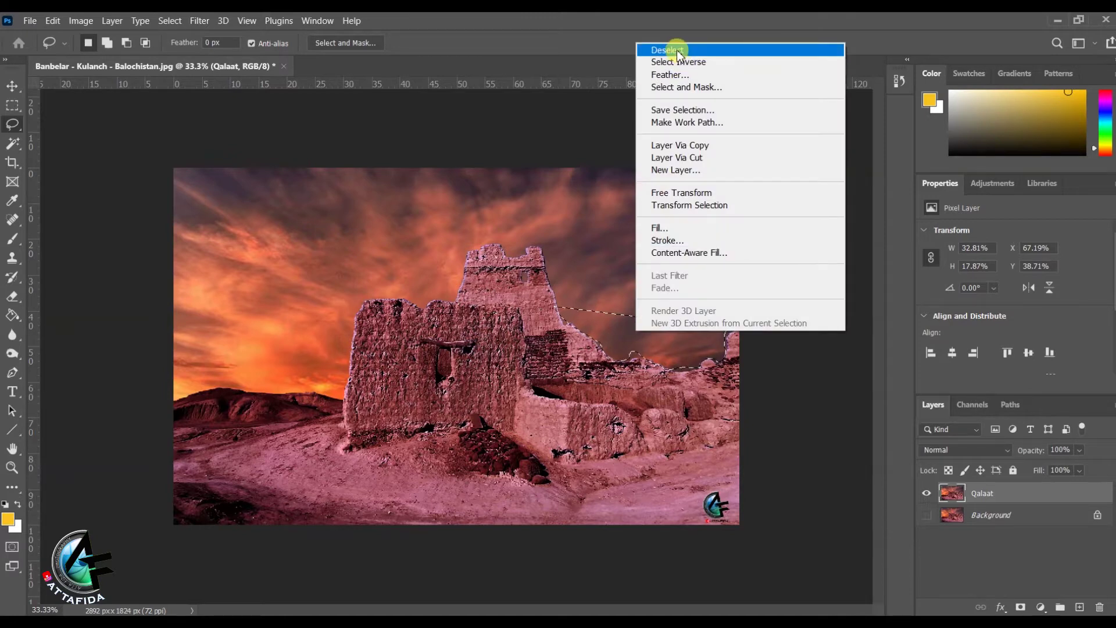
left_click(678, 50)
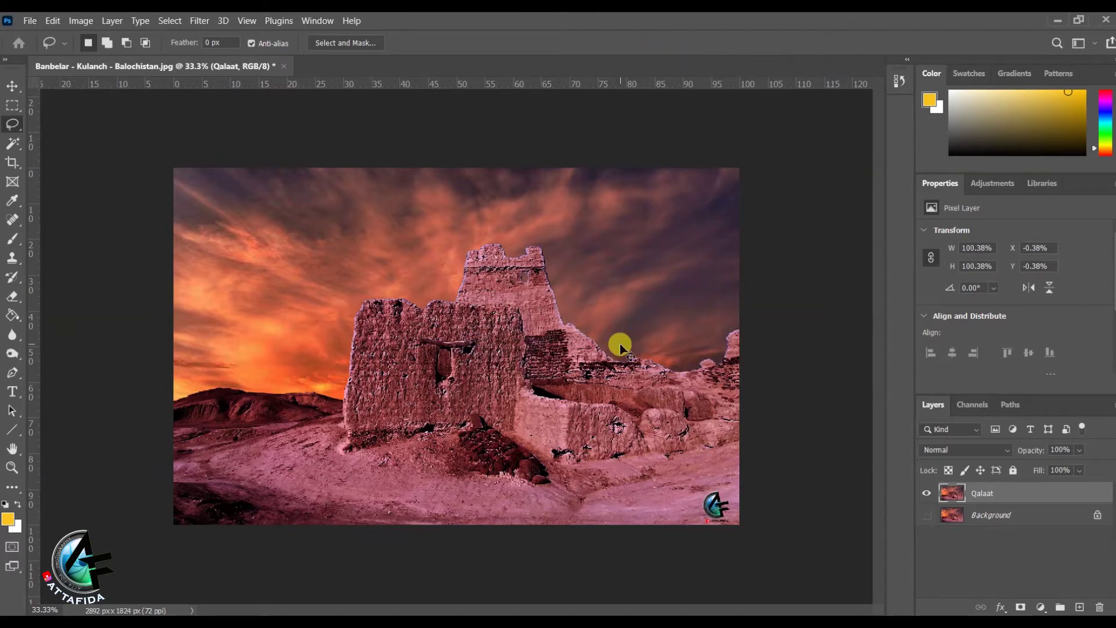
Switch to the Magnetic Lasso tool, trace the fort, hills and ground with it, and deselect the result.
right_click(19, 129)
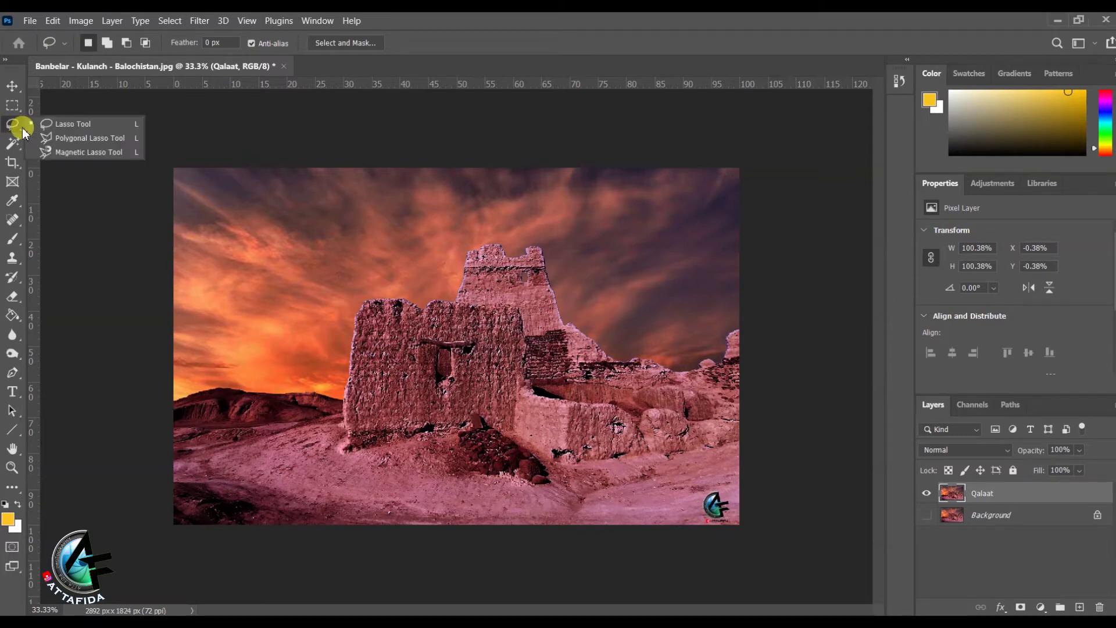
left_click(58, 152)
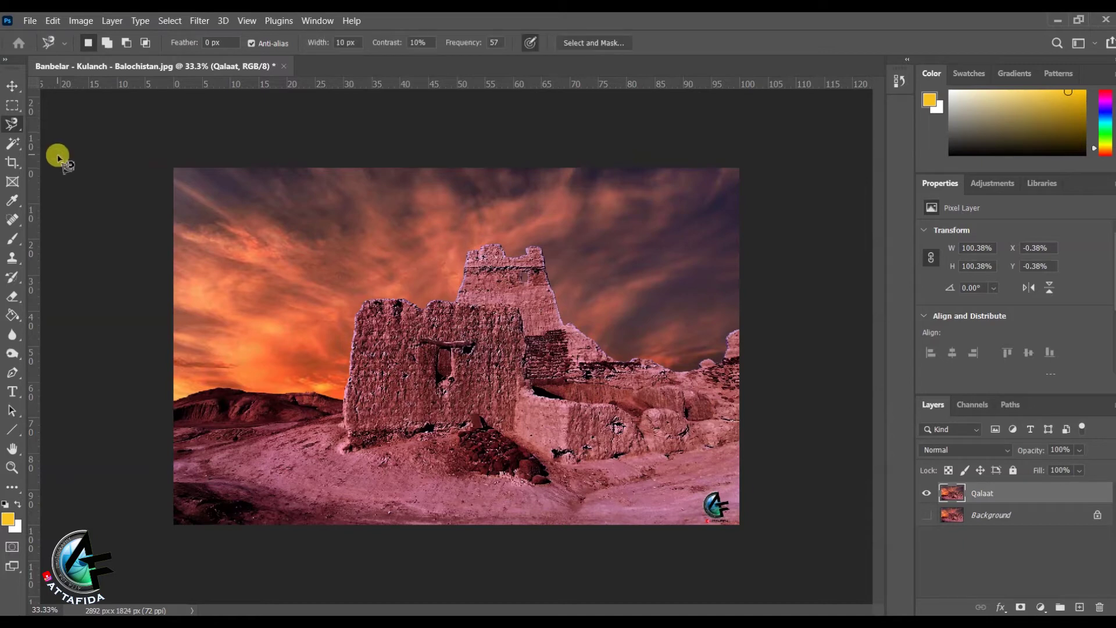
left_click(739, 326)
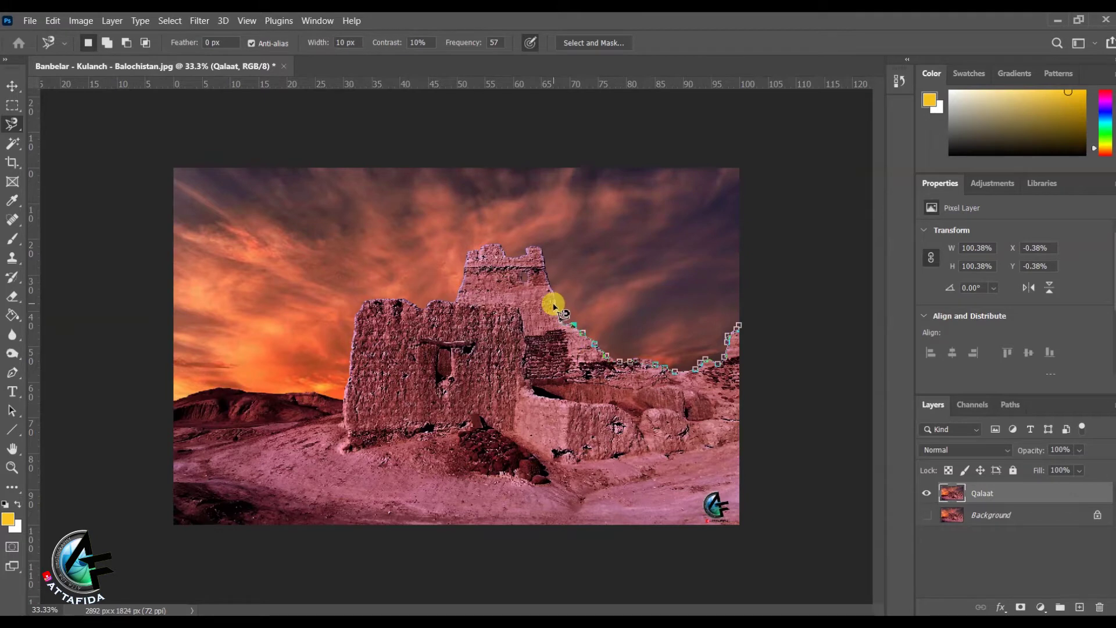
mouse_move(521, 252)
left_mouse_down()
mouse_move(495, 241)
mouse_move(461, 263)
mouse_move(456, 303)
mouse_move(467, 303)
mouse_move(353, 303)
mouse_move(330, 383)
mouse_move(344, 406)
mouse_move(287, 382)
mouse_move(212, 405)
mouse_move(165, 399)
mouse_move(192, 465)
mouse_move(455, 590)
mouse_move(556, 592)
mouse_move(579, 569)
mouse_move(766, 555)
mouse_move(773, 406)
mouse_move(759, 306)
mouse_move(738, 331)
left_mouse_up()
left_click(739, 331)
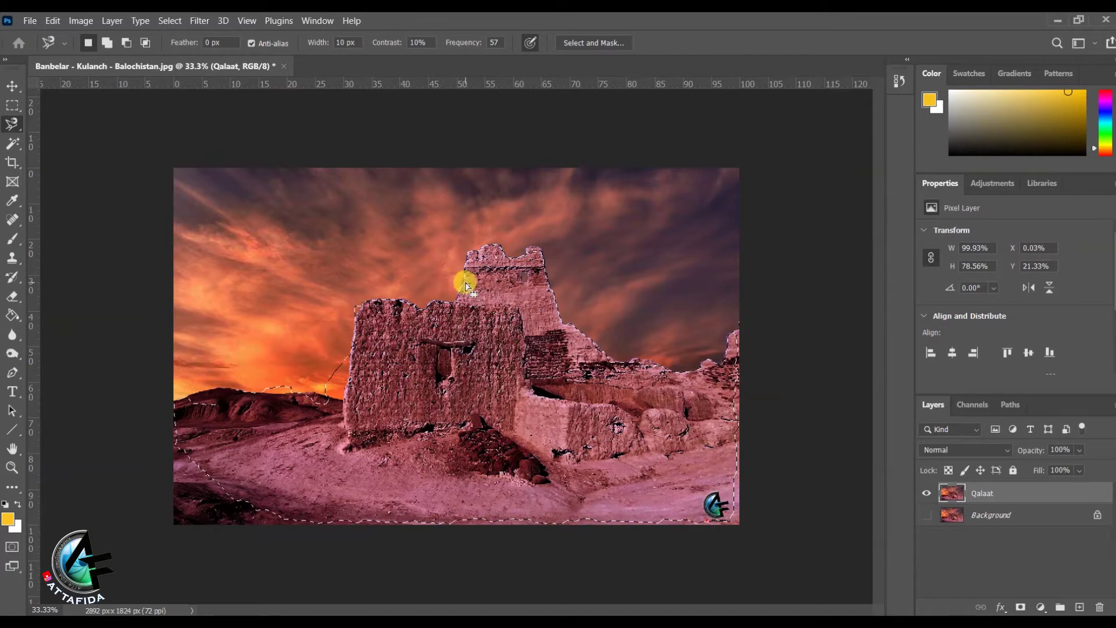
key("ctrl+d")
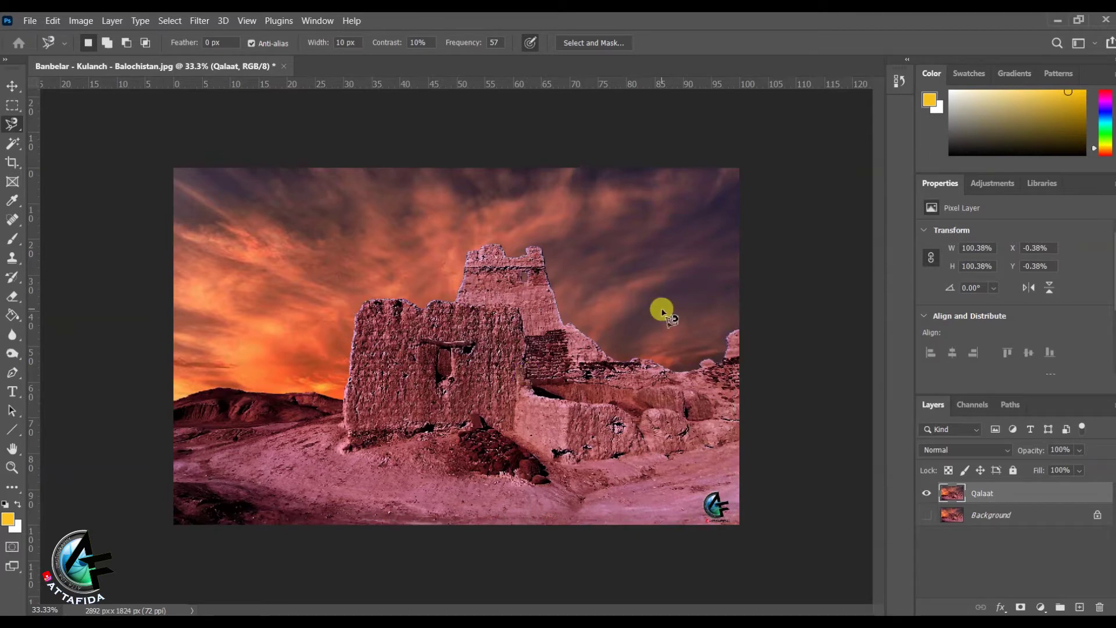
Trace the fort, hills and ground again with the Magnetic Lasso, and copy the selection to a new layer.
left_click(739, 330)
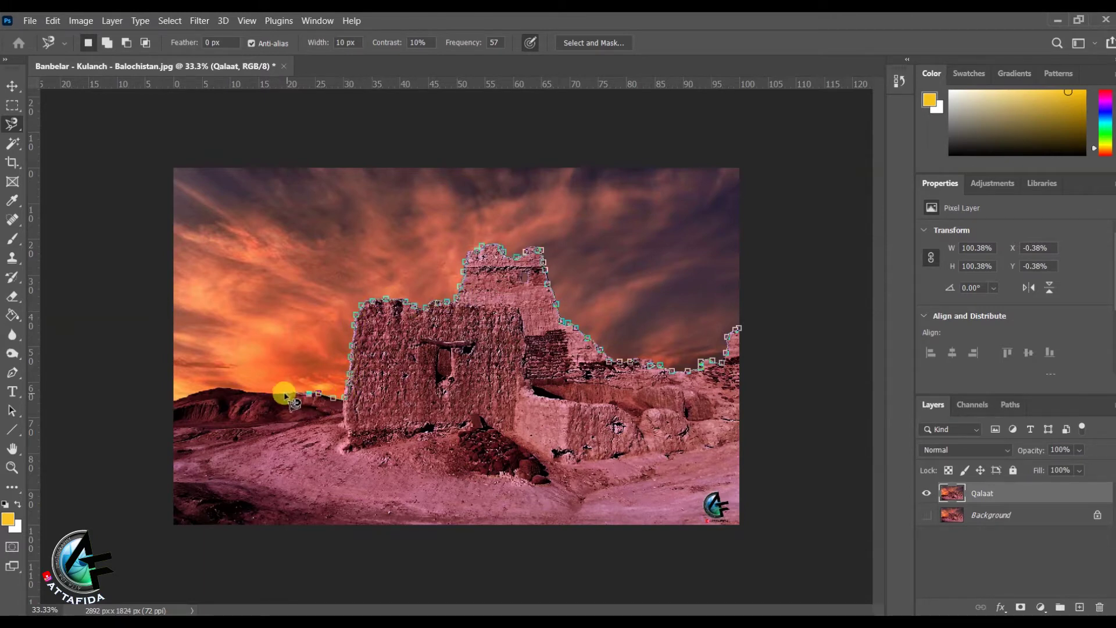
left_click(747, 334)
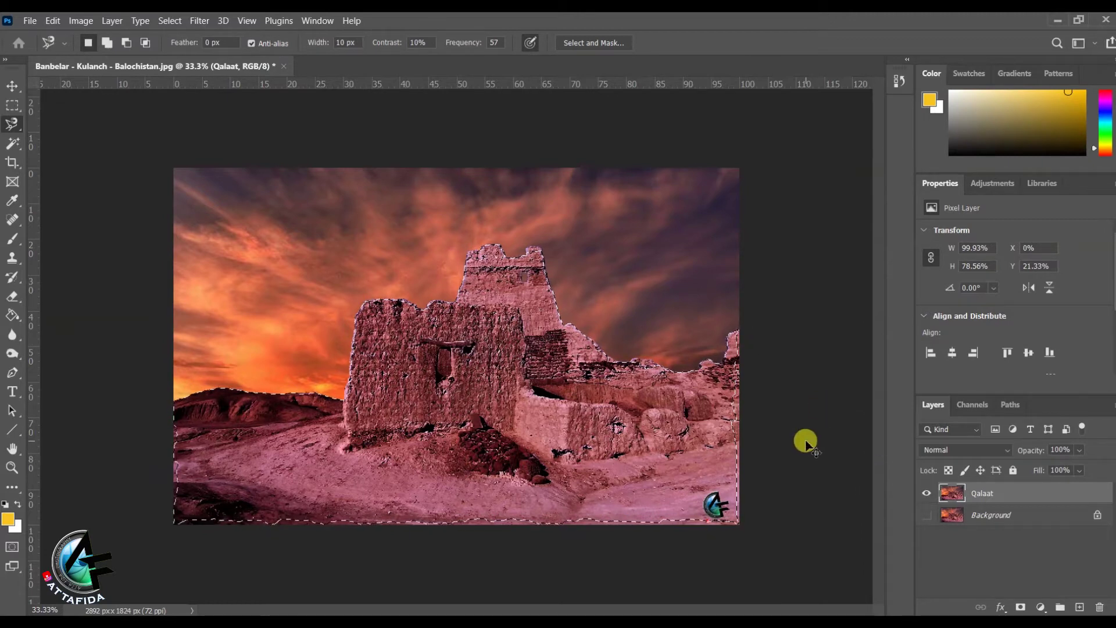
key("ctrl+j")
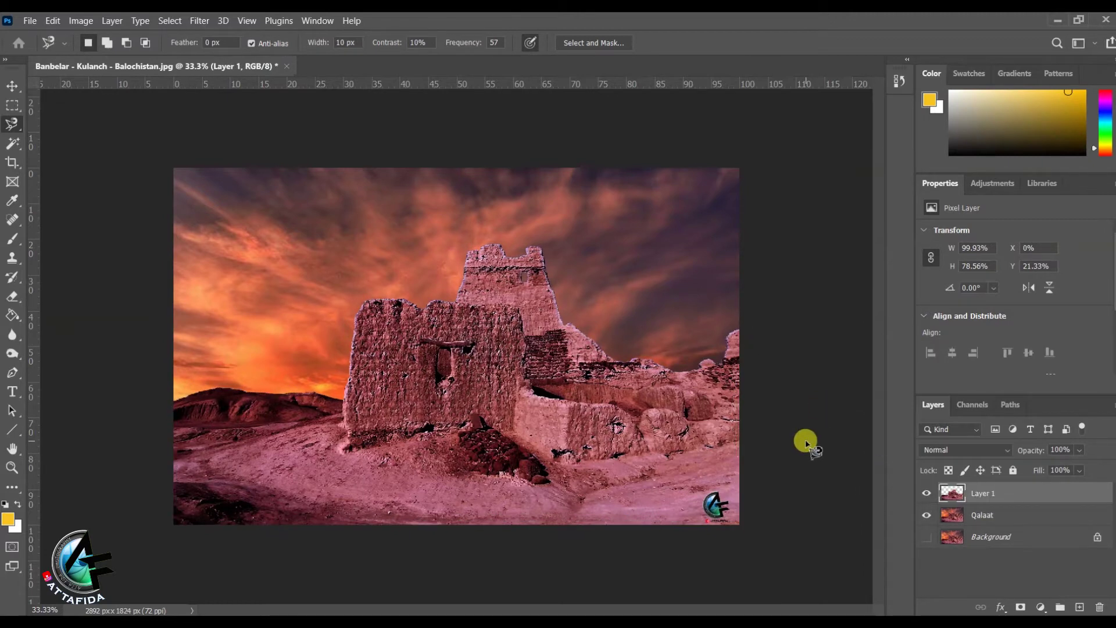
Hide the Qalaat layer while enlarging the fort cutout layer to about 105.56%, and show it again.
left_click(927, 515)
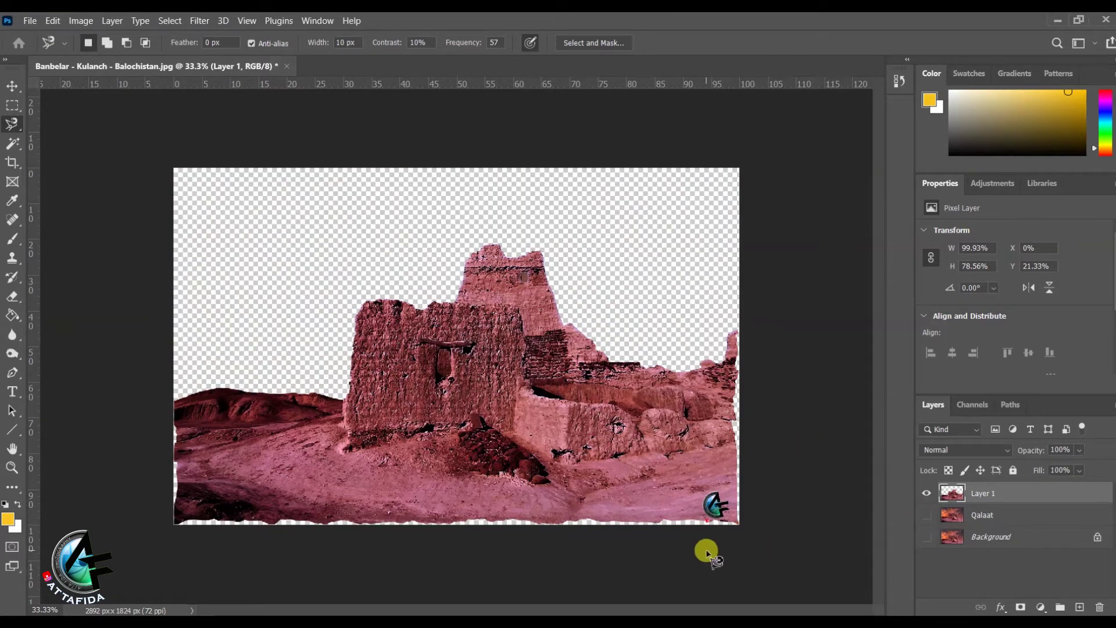
left_click(11, 87)
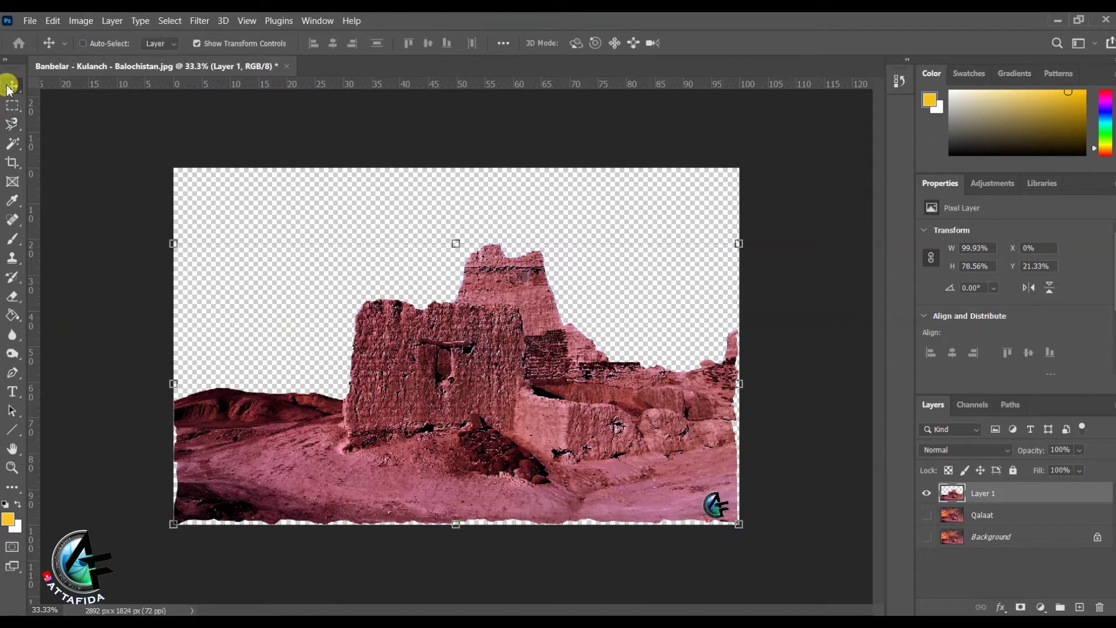
left_click_drag(737, 525, 757, 557)
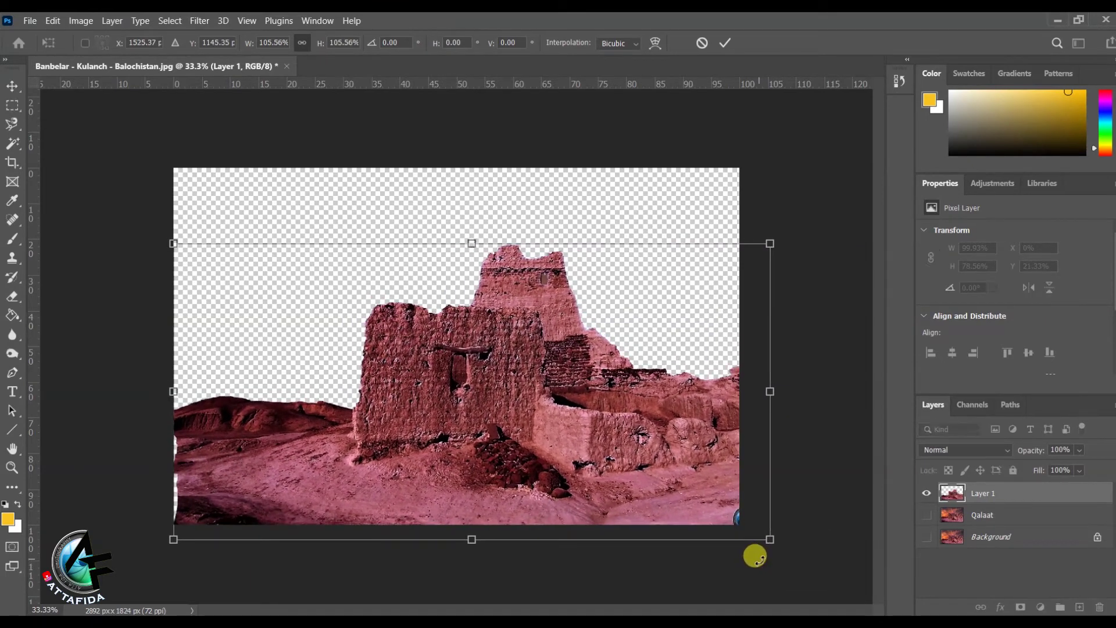
left_click(724, 42)
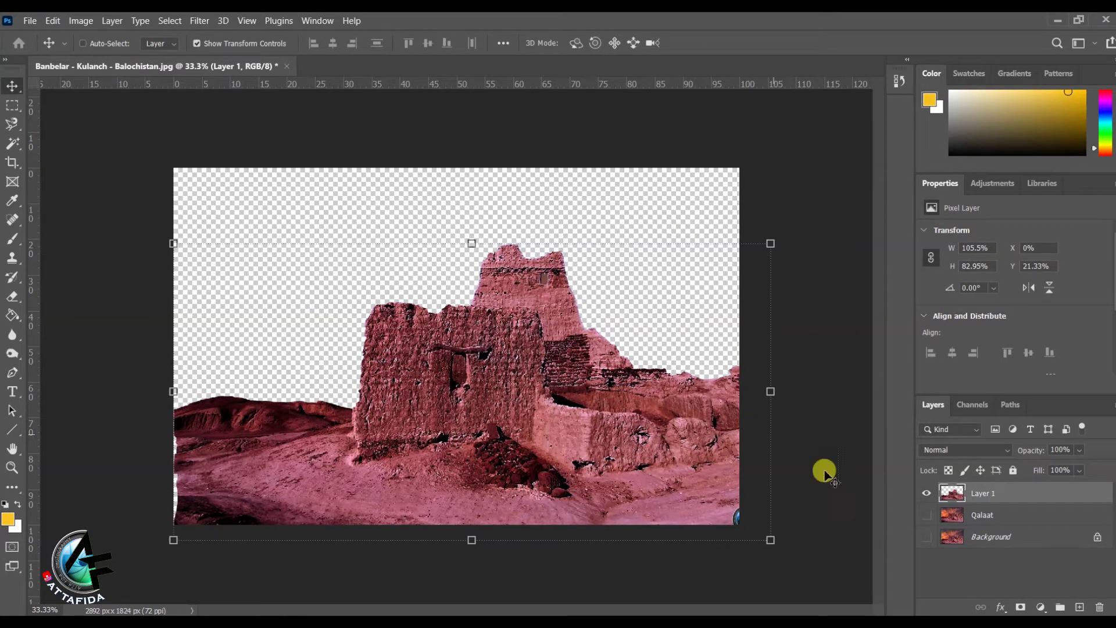
left_click(927, 514)
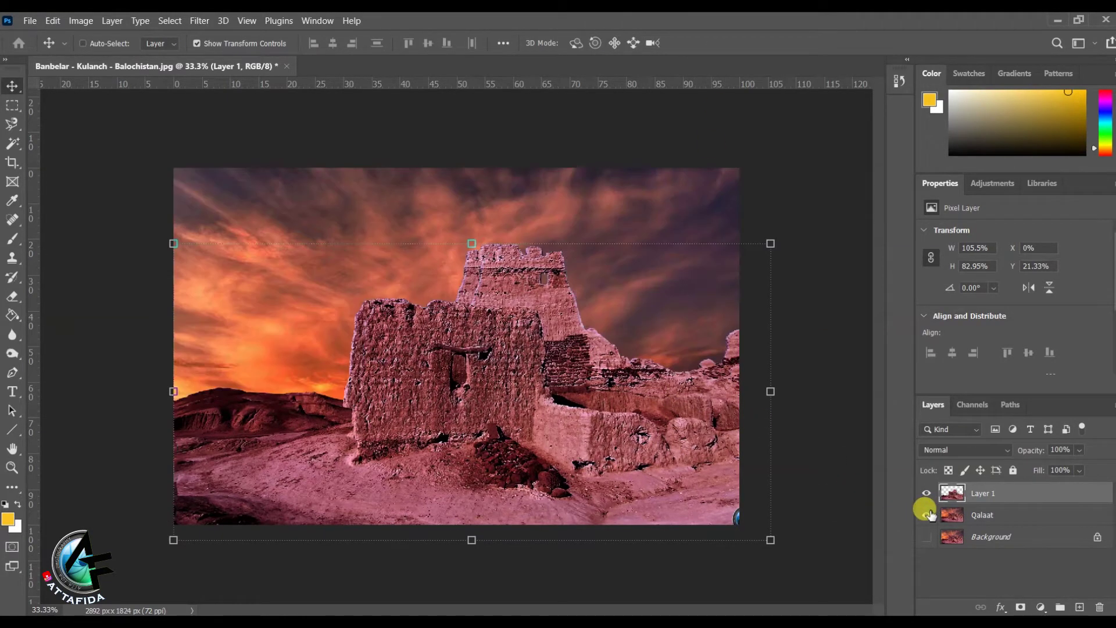
Compare the fort cutout with the Qalaat layer toggled off and on, delete the cutout layer, and leave Qalaat visible.
left_click(927, 515)
left_click(927, 515)
left_click(927, 515)
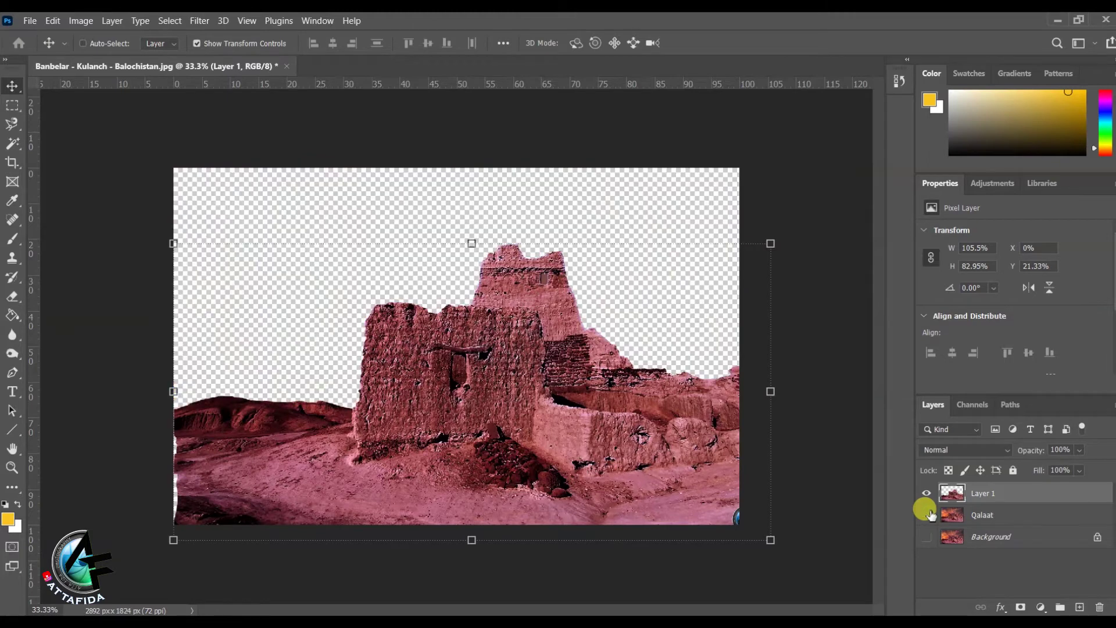
left_click_drag(991, 501, 1100, 607)
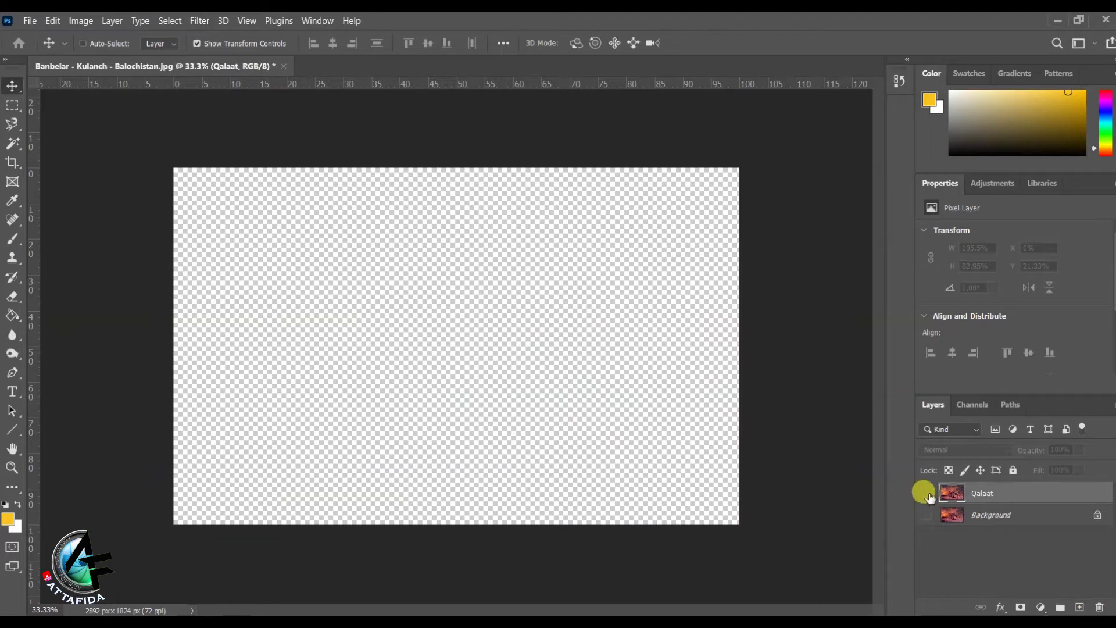
left_click(926, 494)
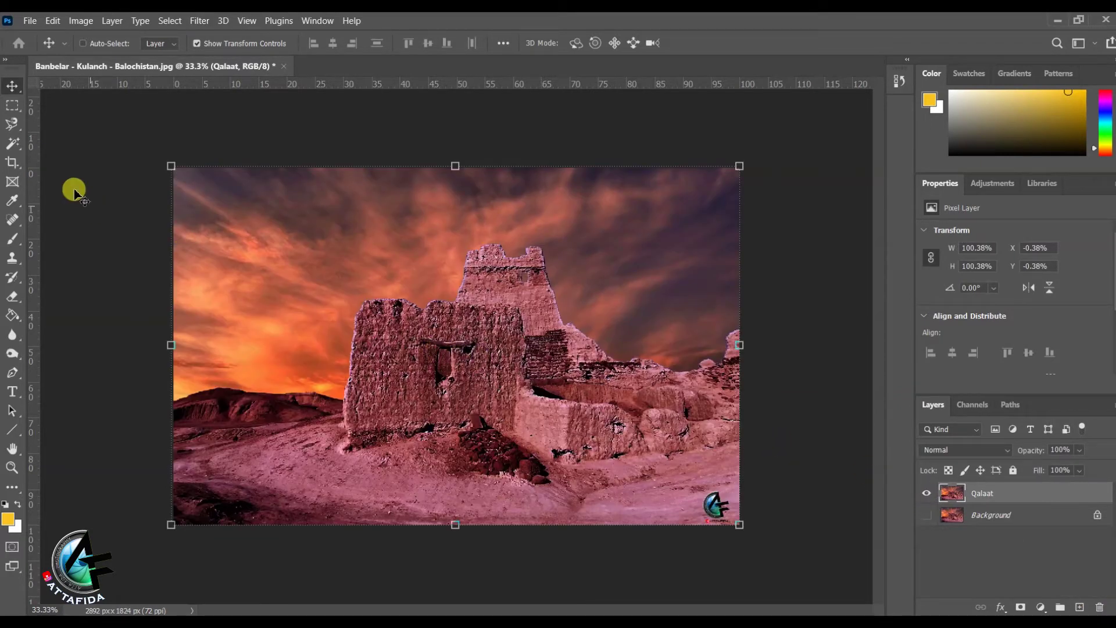
Switch to the Magic Wand tool, select a patch of sky beside the tower's sloping edge, and deselect it.
right_click(13, 125)
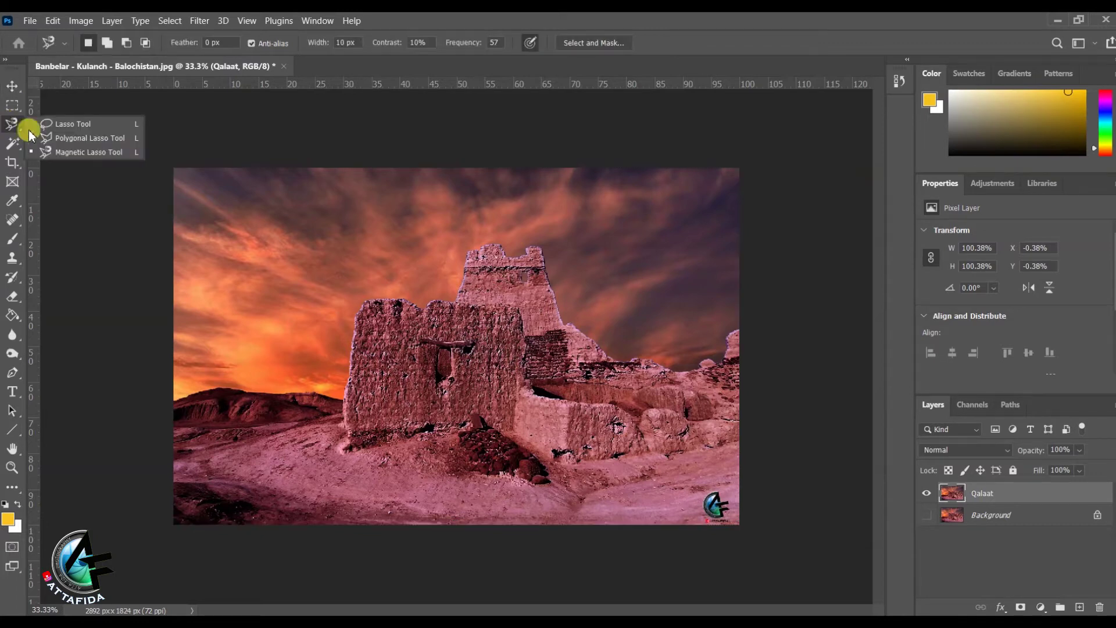
left_click(52, 147)
key("shift+l")
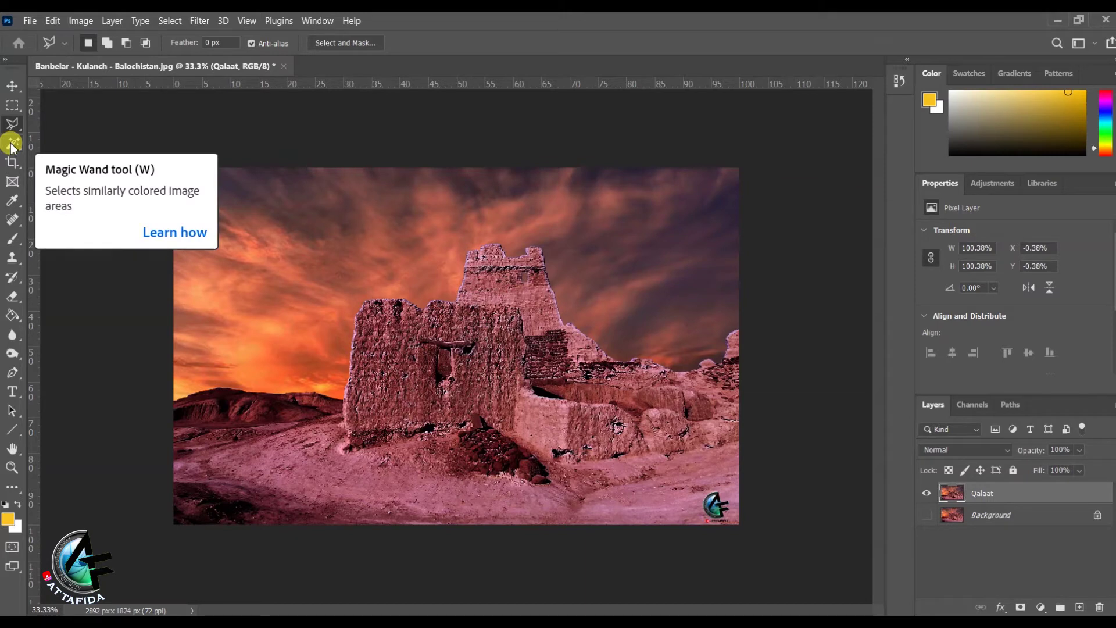
left_click(11, 145)
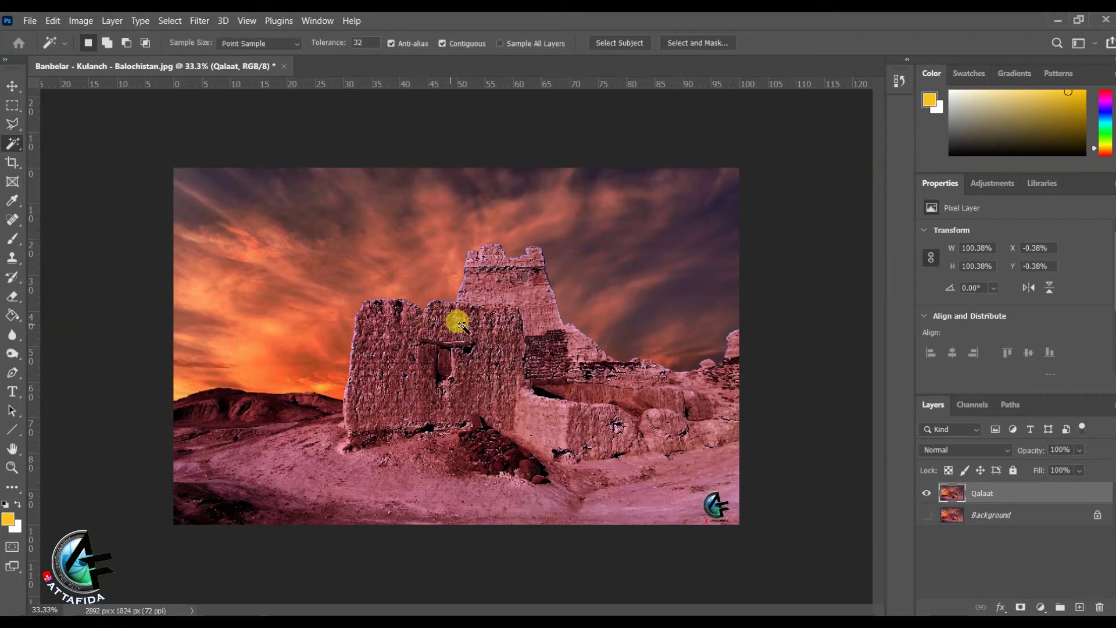
left_click(547, 302)
left_click(592, 316)
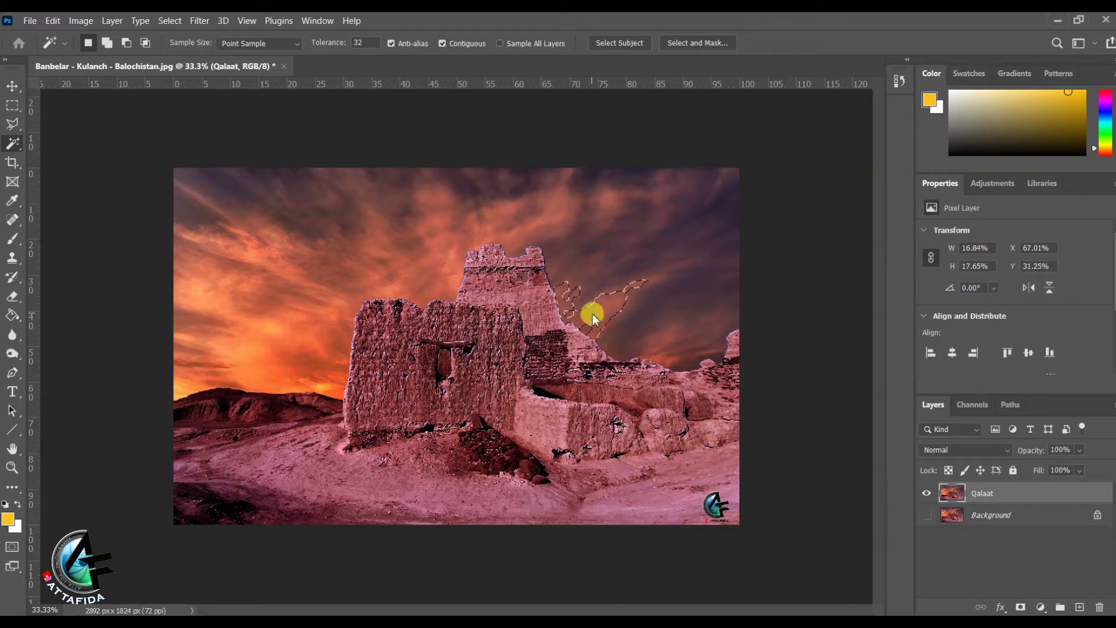
key("ctrl+d")
Sample the pale face of the low wall and the ground with the Magic Wand, and deselect.
left_click(560, 405)
left_click(549, 422)
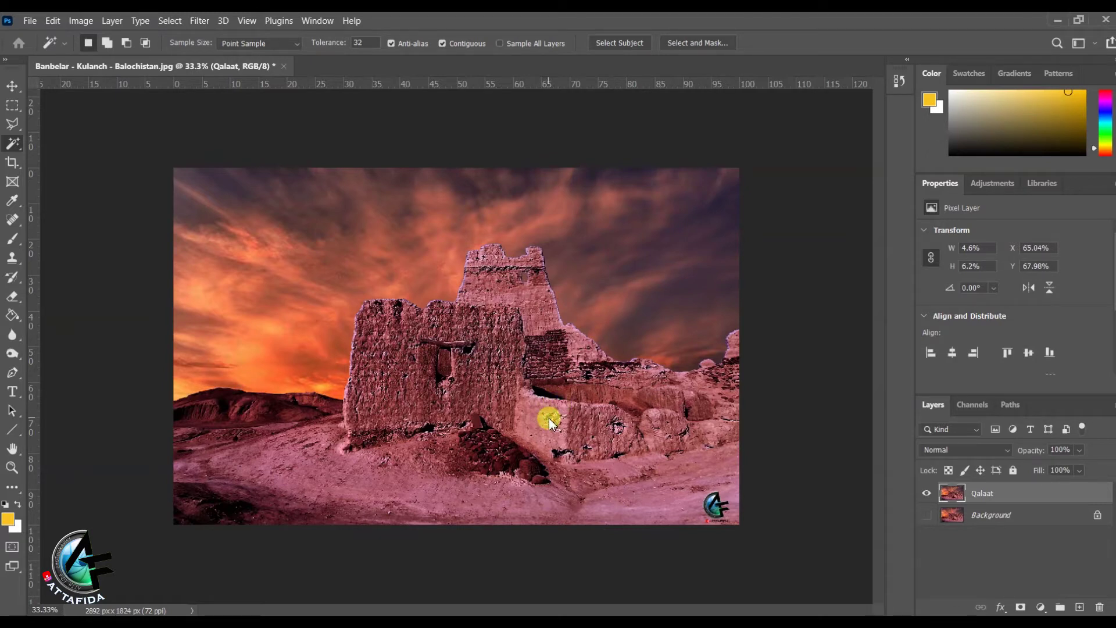
left_click(296, 467)
key("ctrl+d")
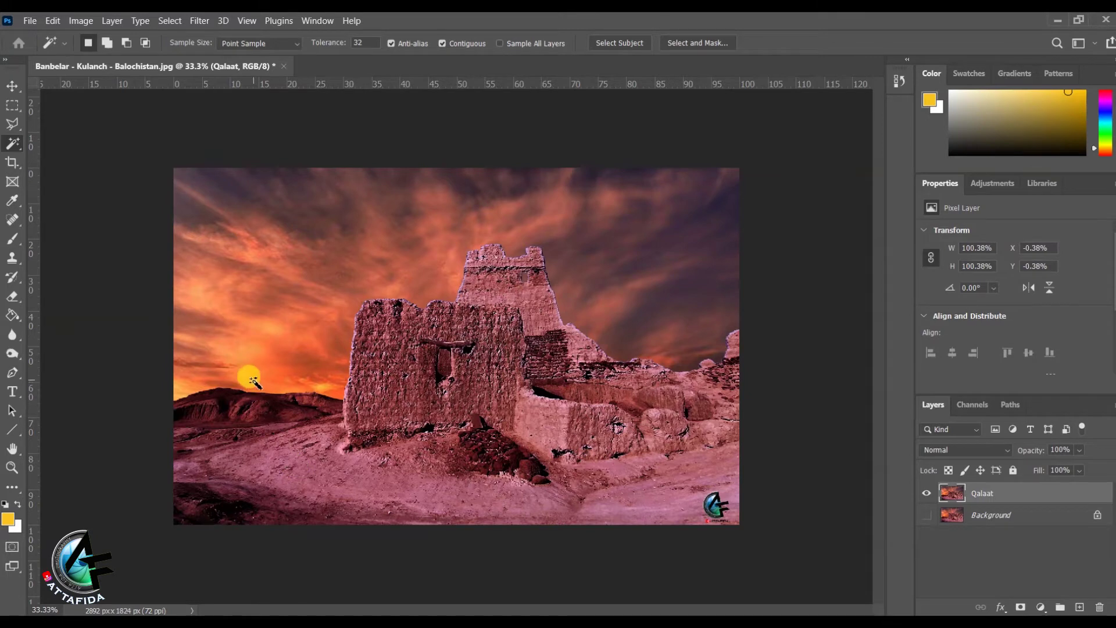
Sample the orange sky above the hills, the photo's logo and the low wall with the Magic Wand, and deselect.
left_click(251, 381)
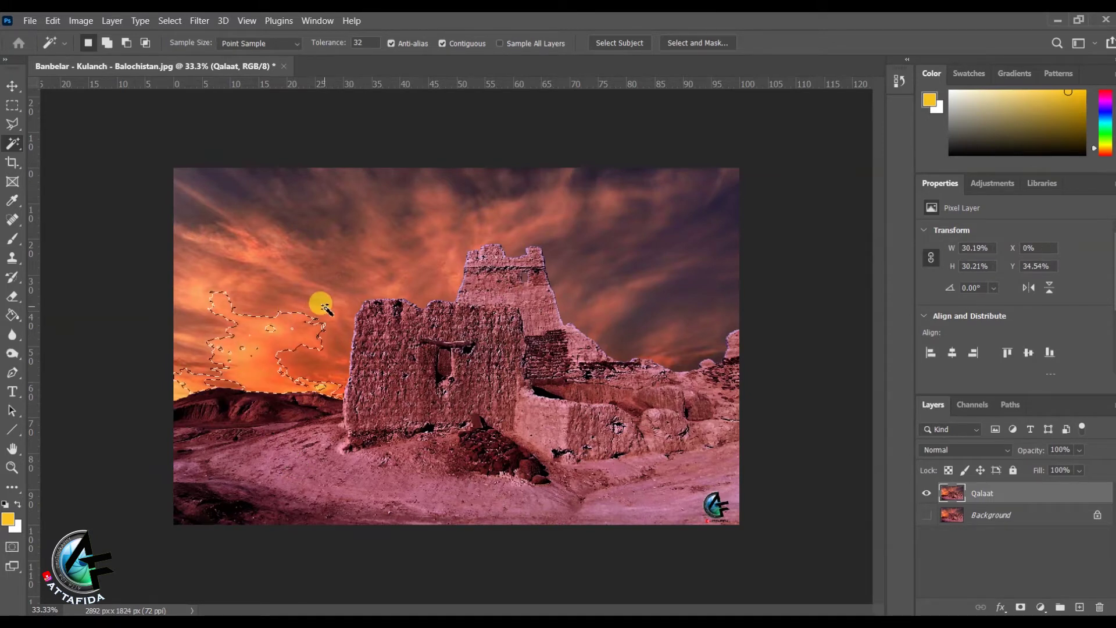
left_click(722, 503)
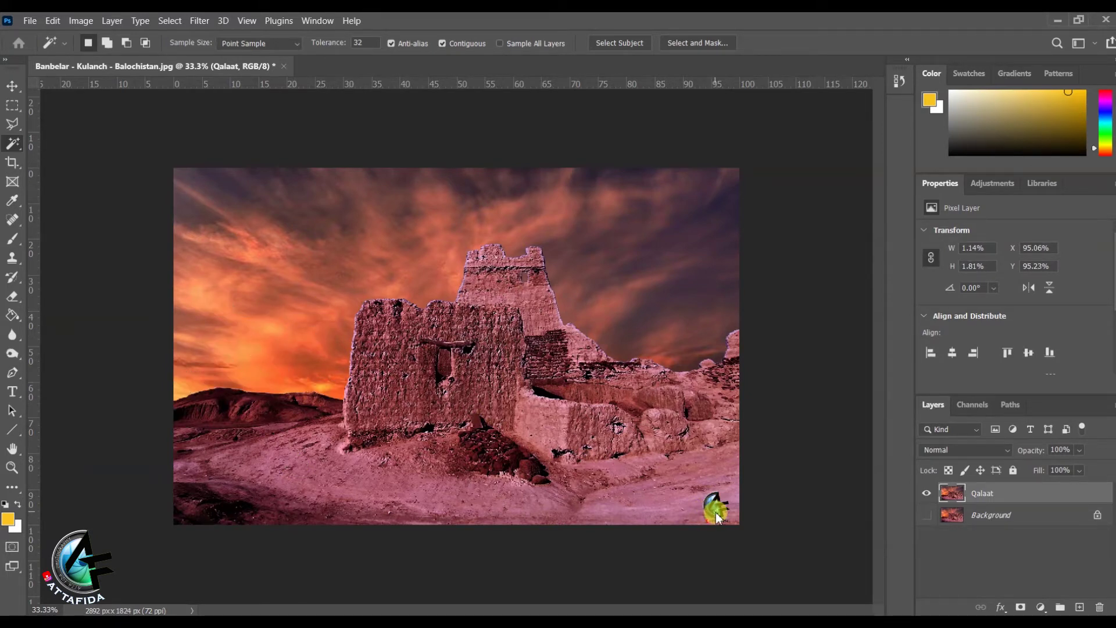
left_click(728, 508)
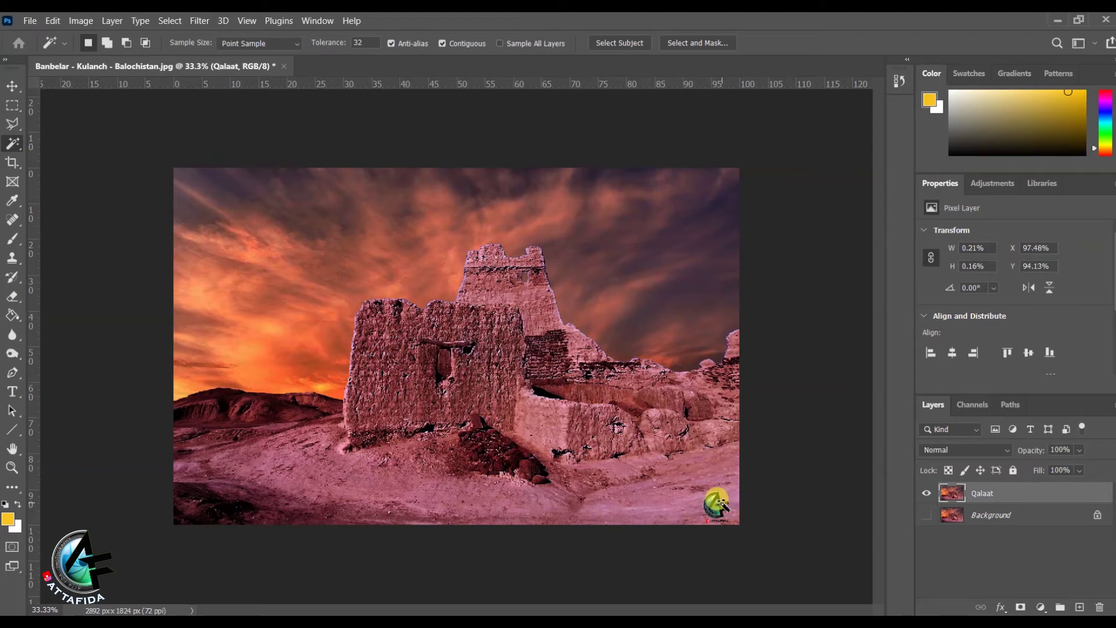
left_click(721, 502)
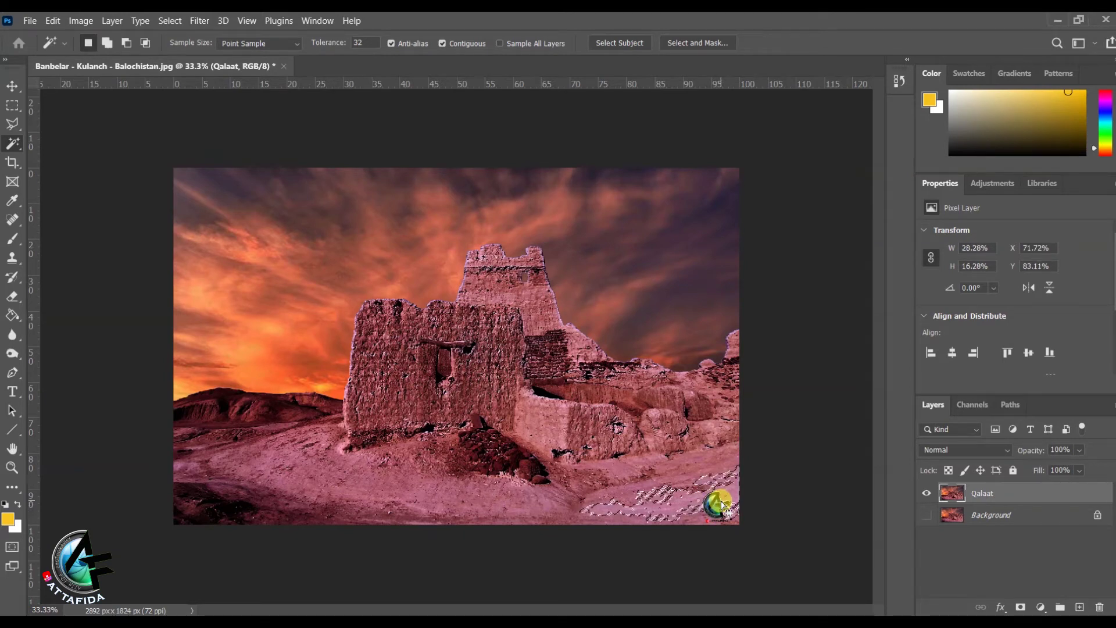
left_click(640, 443)
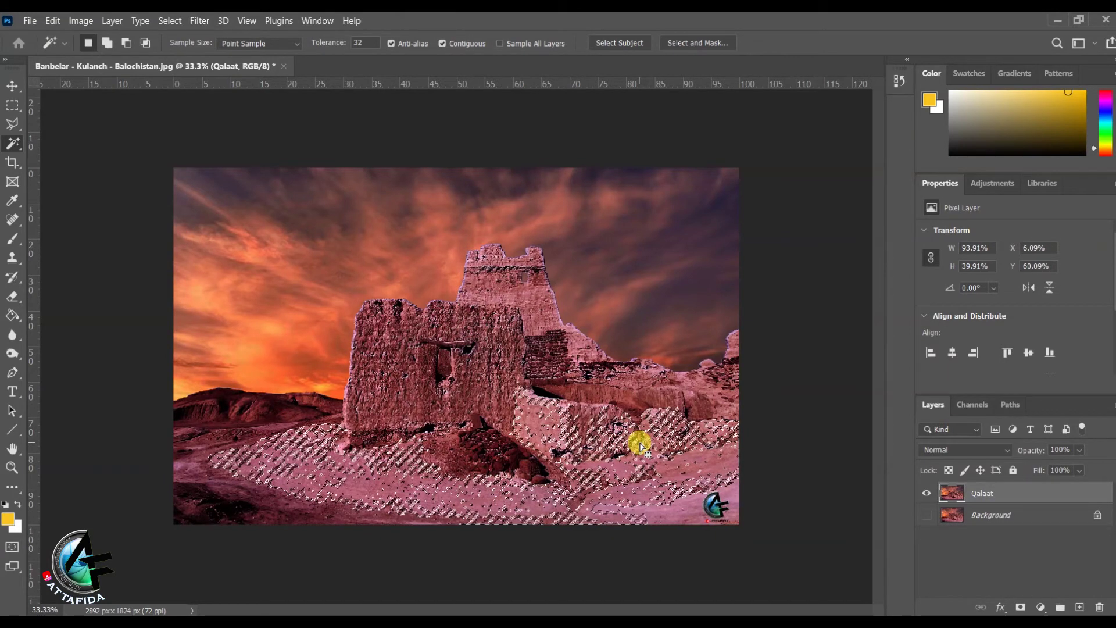
key("ctrl+d")
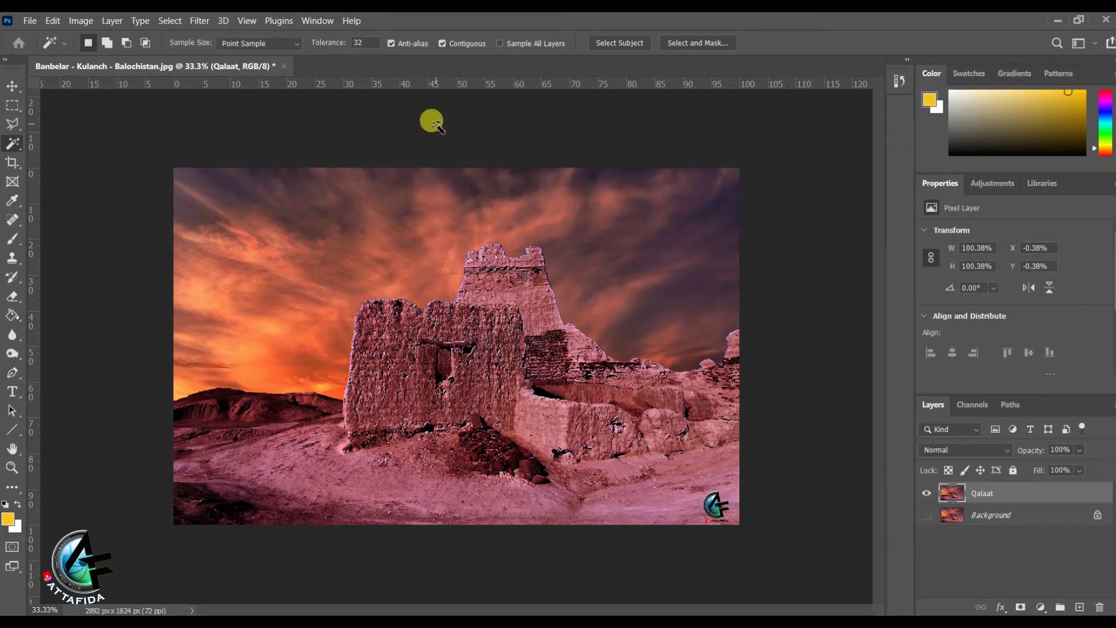
Open the Navigator and dock it in the same group as Color, Swatches, Gradients and Patterns.
left_click(308, 21)
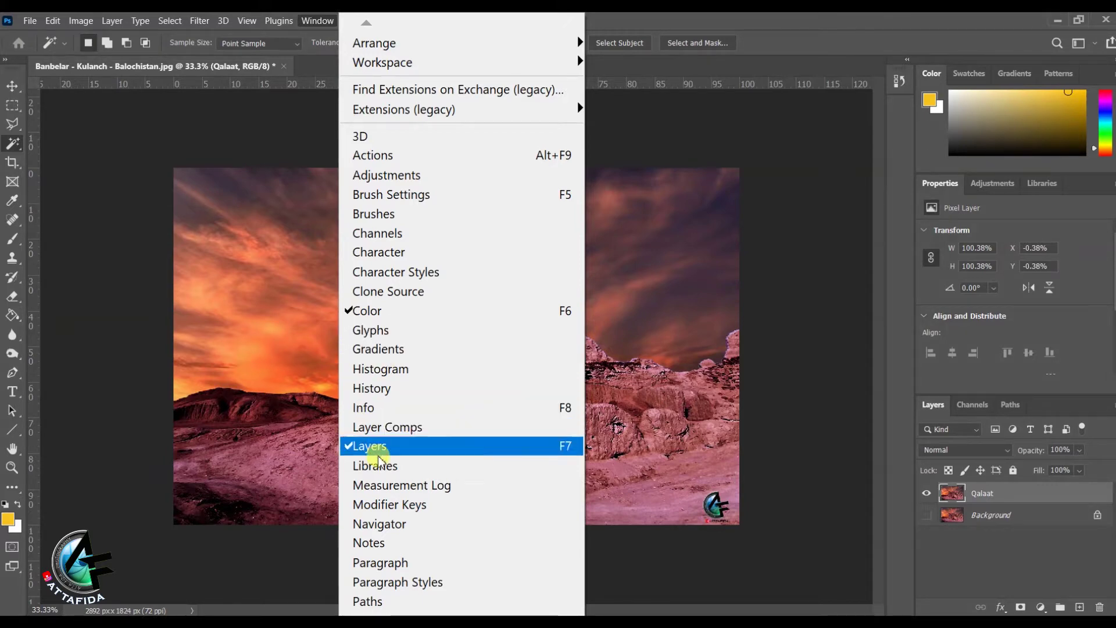
left_click(375, 526)
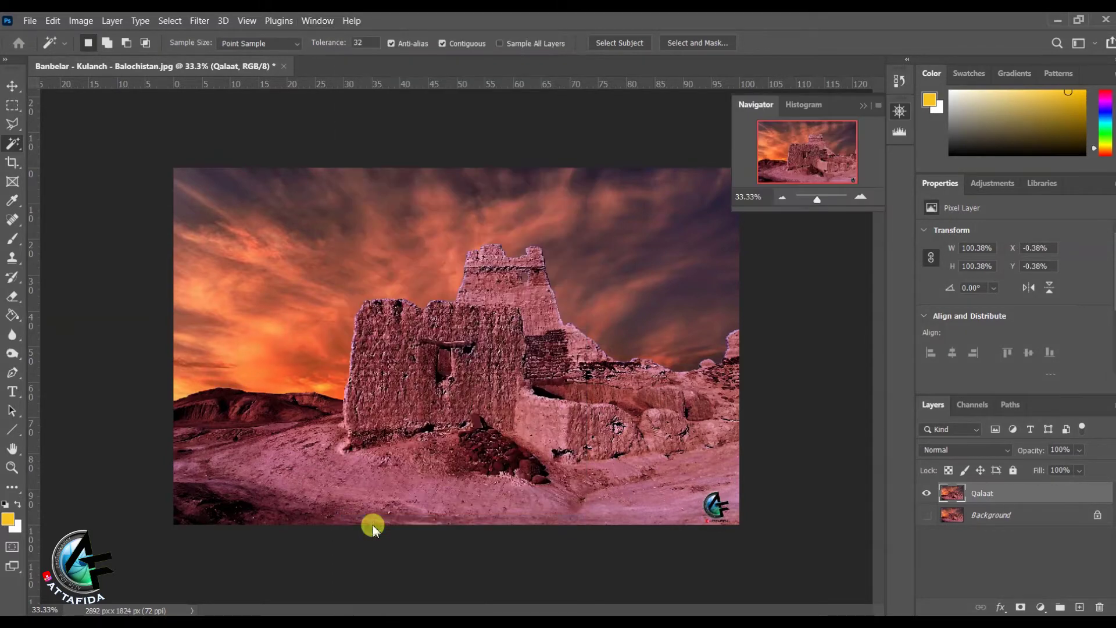
left_click_drag(839, 101, 1010, 79)
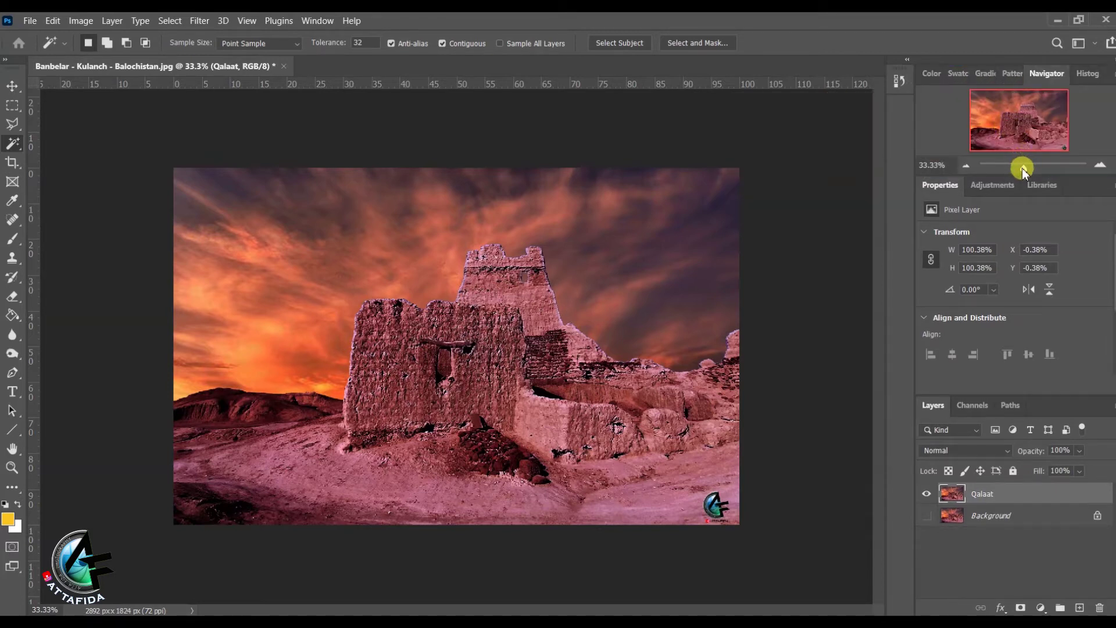
Try zooming in and out with the Navigator, and view the photo's logo and the low wall at 100%.
left_click_drag(1024, 170, 1027, 172)
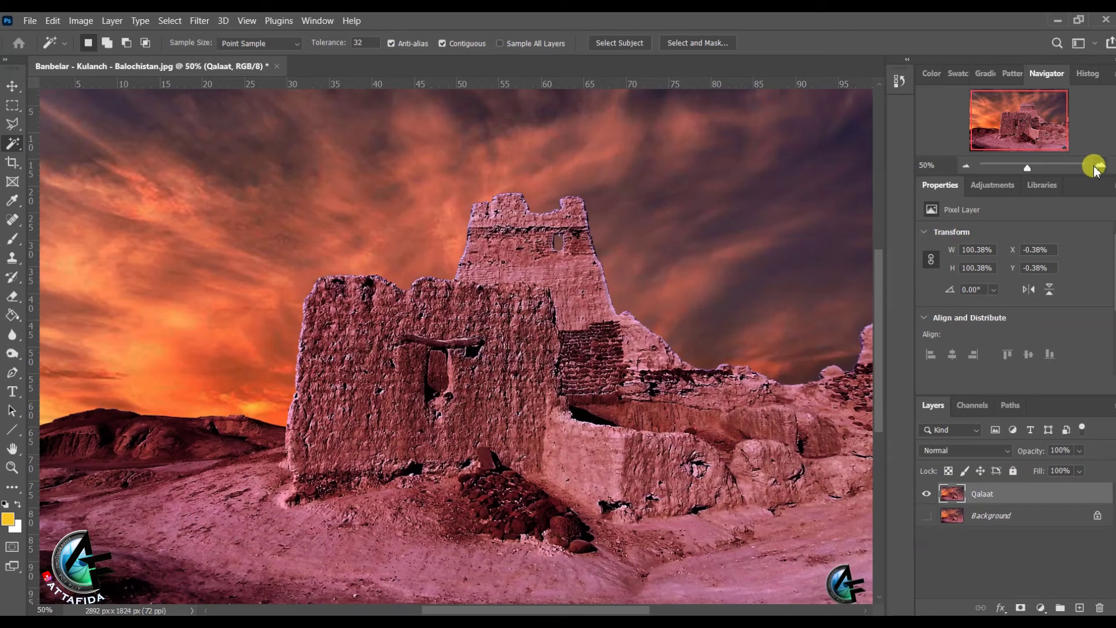
left_click(1098, 166)
left_click(963, 165)
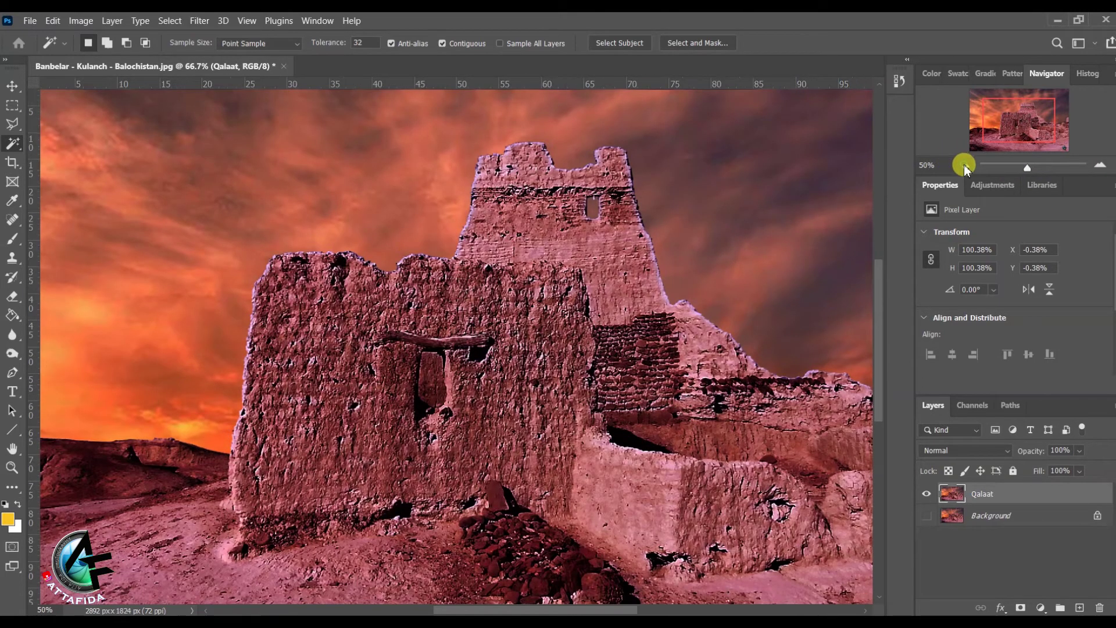
left_click(964, 166)
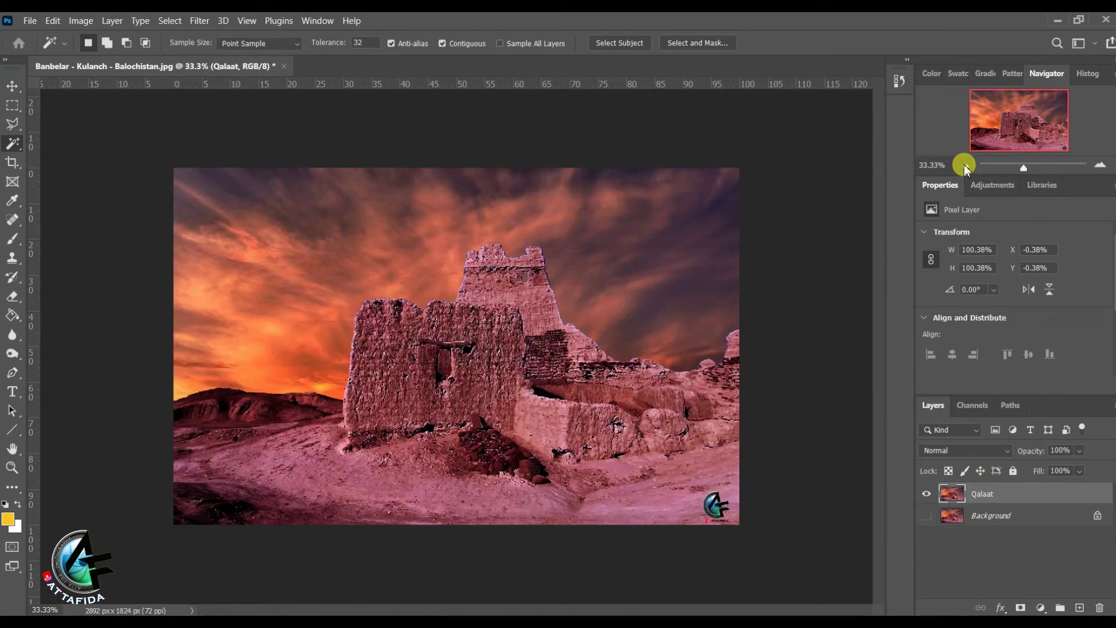
left_click(1102, 166)
left_click(1101, 166)
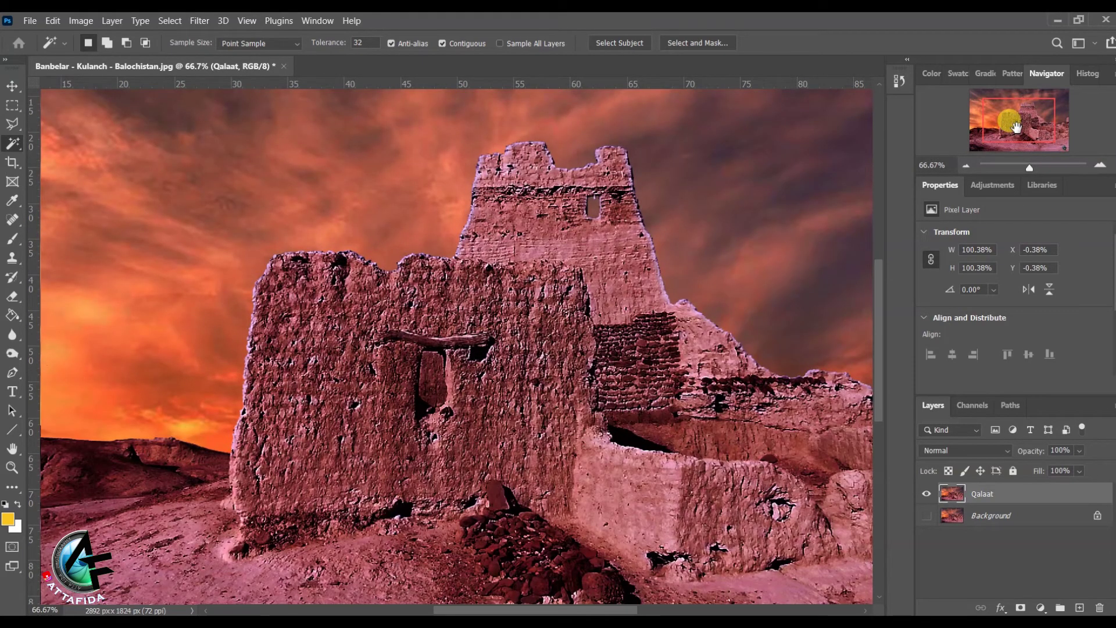
left_click_drag(1017, 126, 1037, 147)
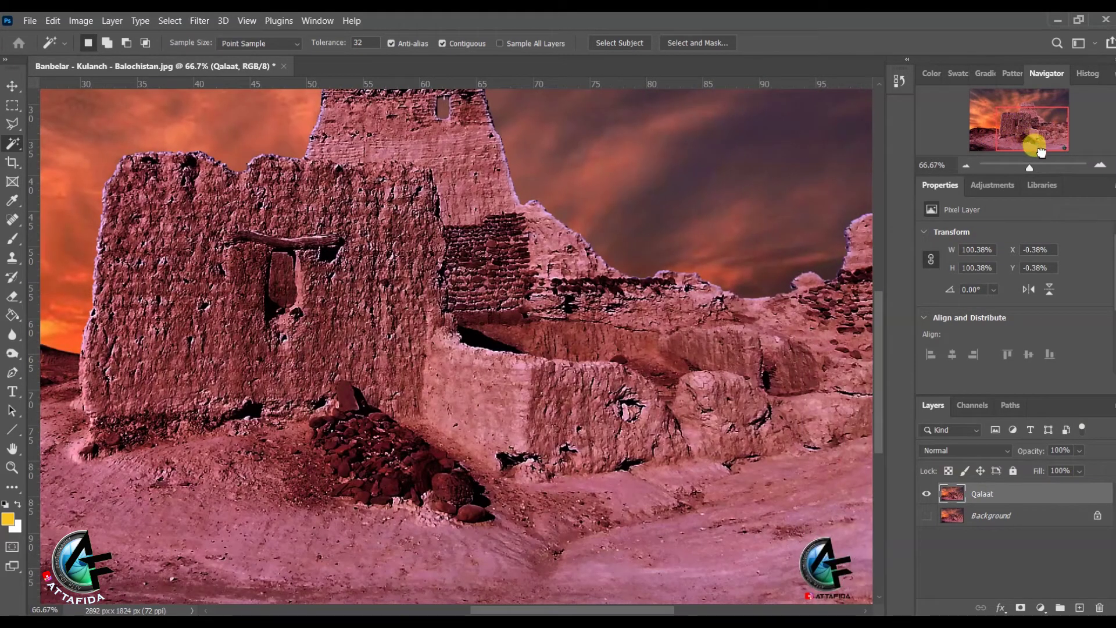
left_click(1102, 166)
left_click_drag(1046, 142, 1064, 150)
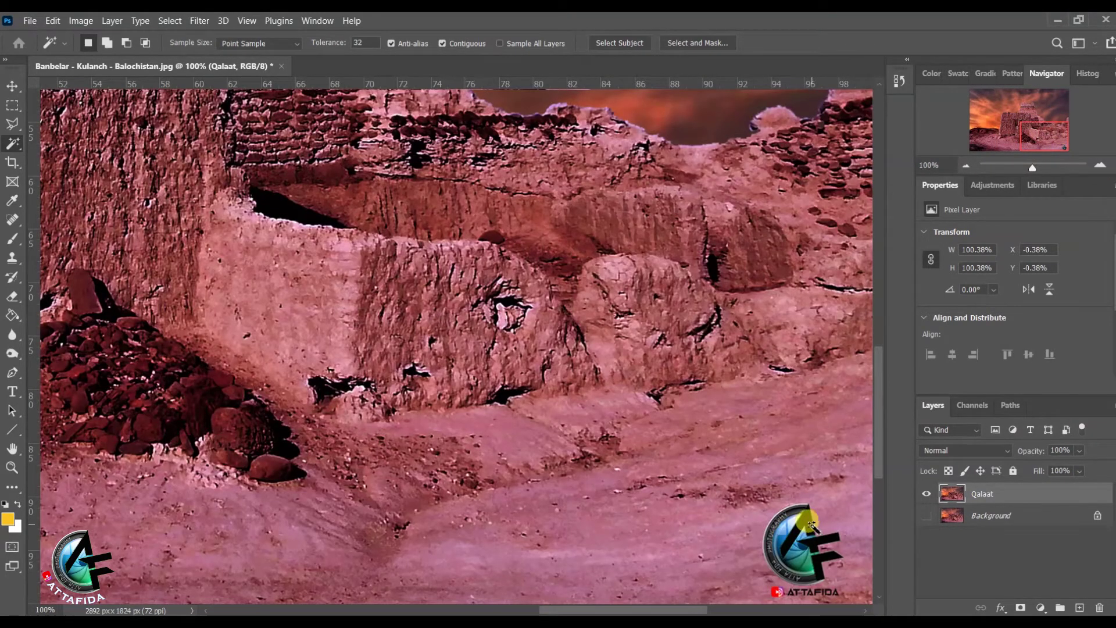
Sample the dark shapes of the photo's logo and the pale face of the low wall with the Magic Wand.
left_click(810, 520)
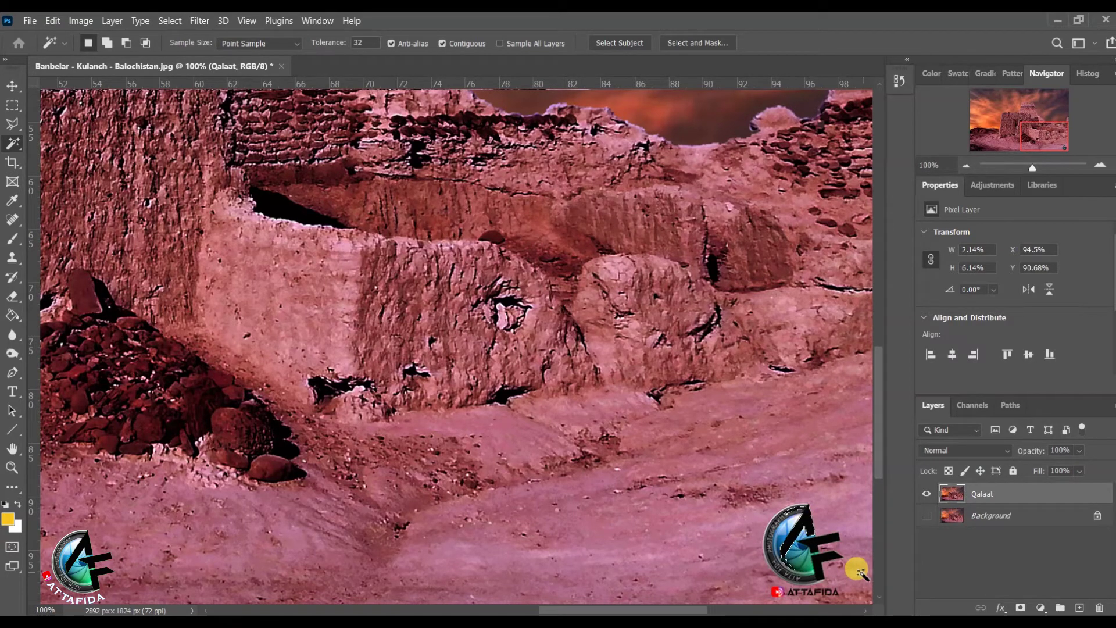
left_click(833, 573)
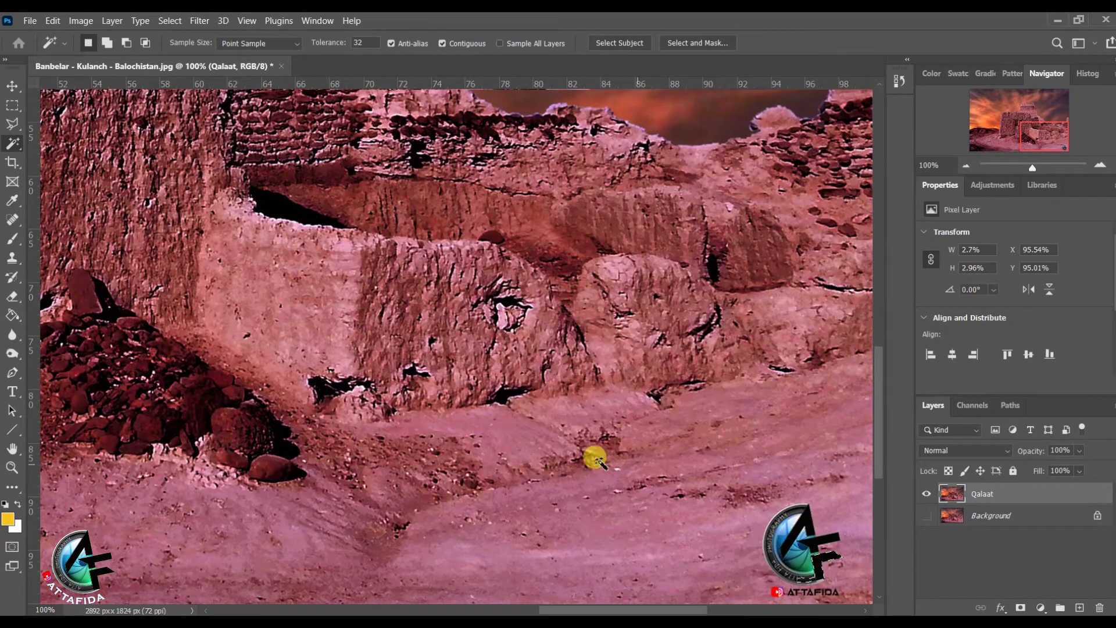
left_click(318, 302)
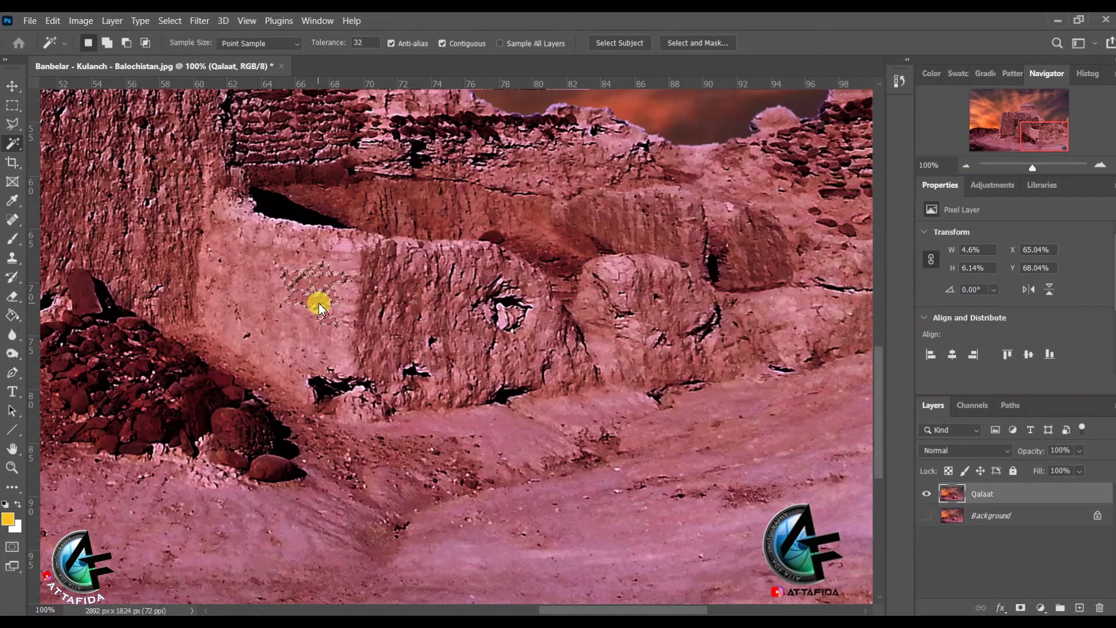
Select the dark crack in the low wall with the Magic Wand, delete its pixels, and undo the deletion.
left_click(499, 305)
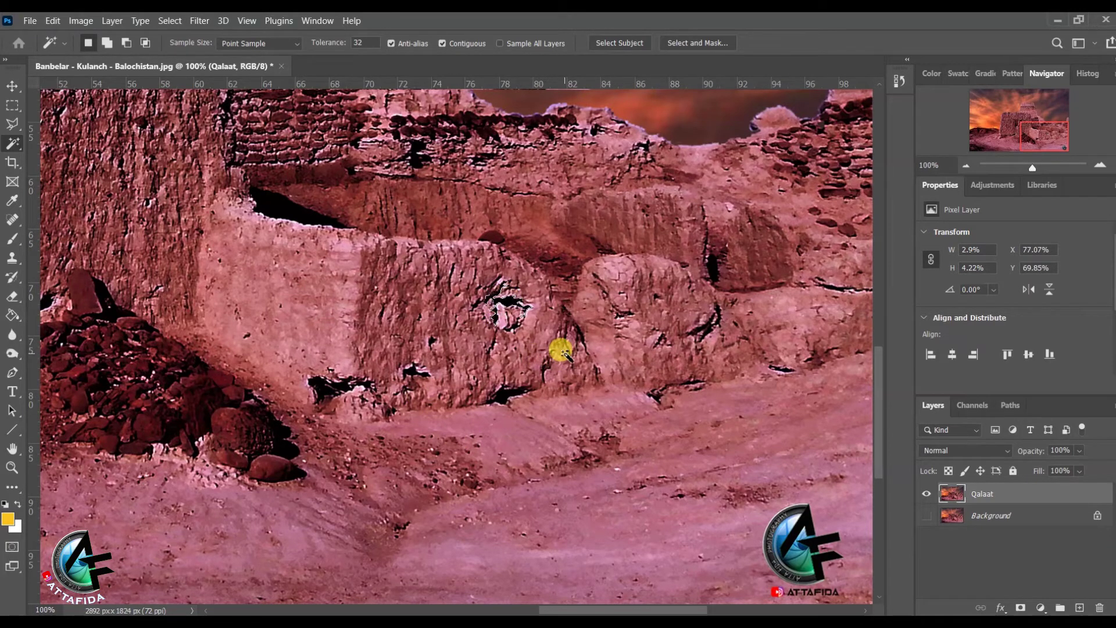
key("Delete")
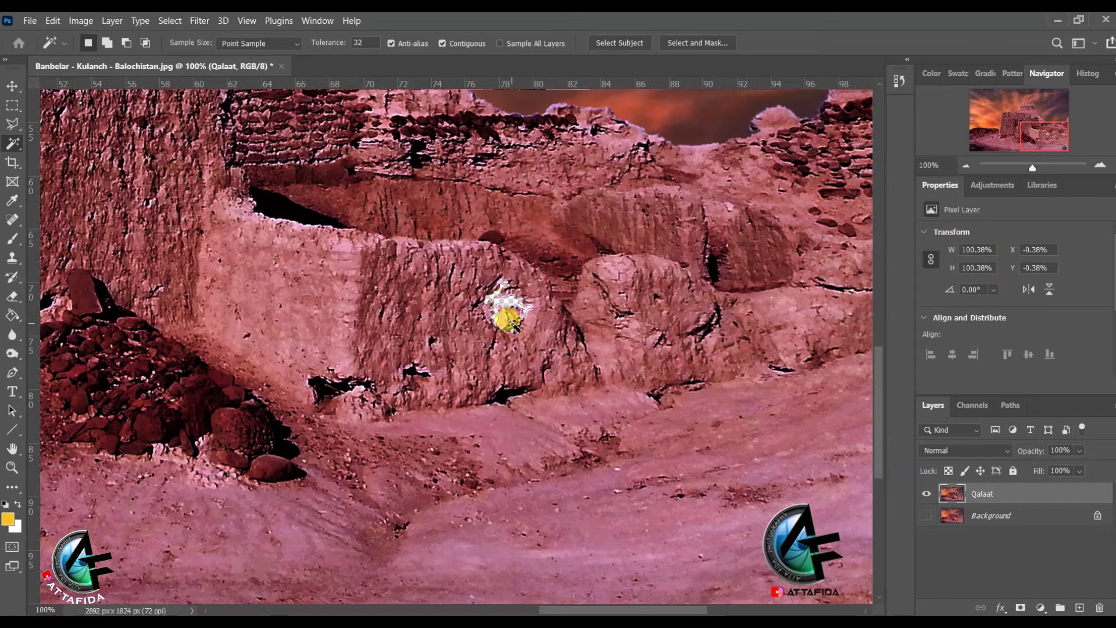
key("ctrl+z")
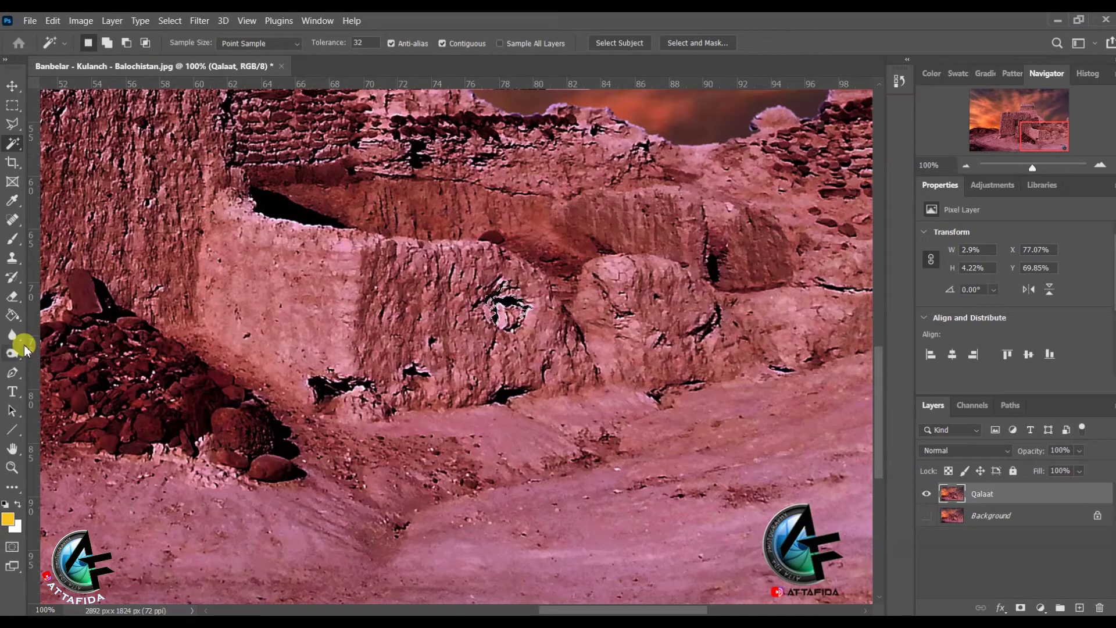
Paint the selected wall crack yellow with the Brush tool at size 111, and deselect it.
left_click(12, 243)
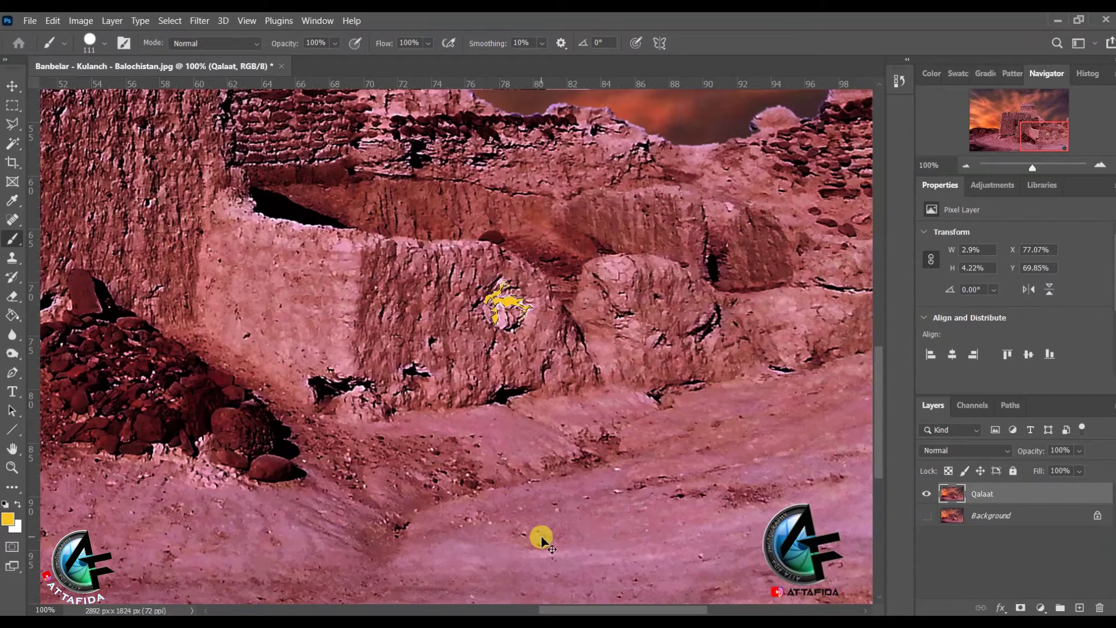
key("ctrl+d")
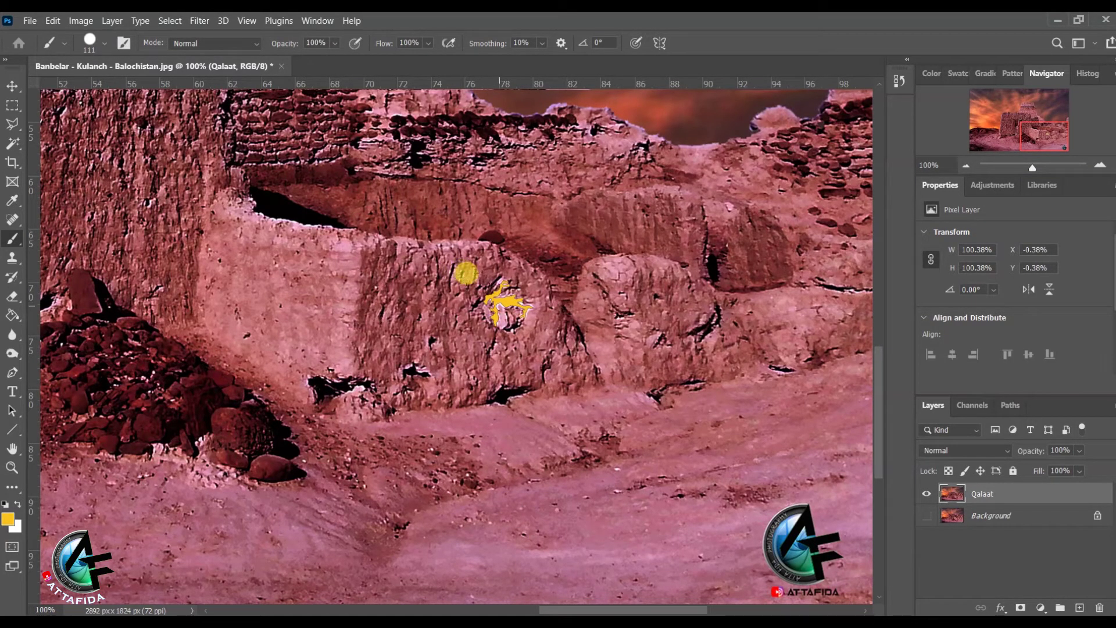
Try a yellow brush dab over the wall crack without a selection, undo it, and zoom out to 50%.
left_click(508, 306)
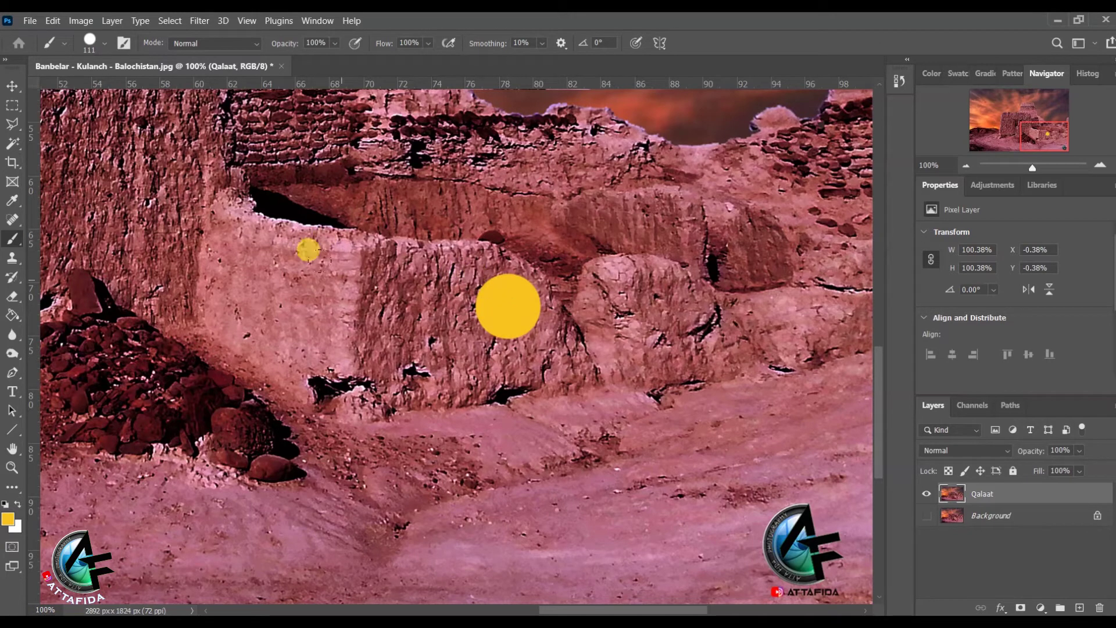
key("ctrl+z")
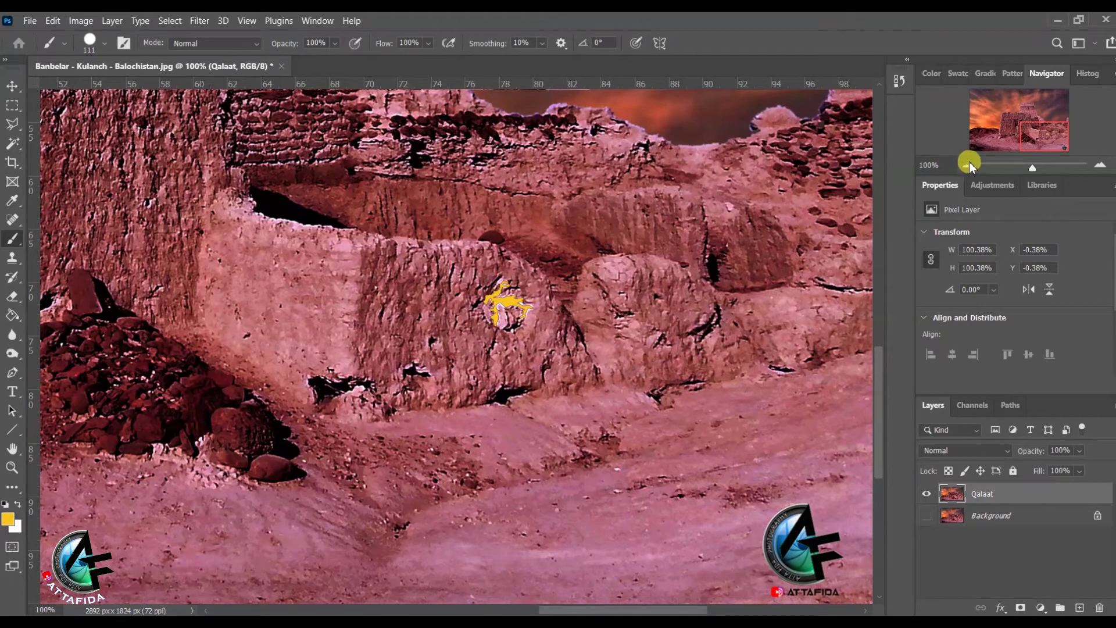
left_click(969, 162)
left_click(969, 163)
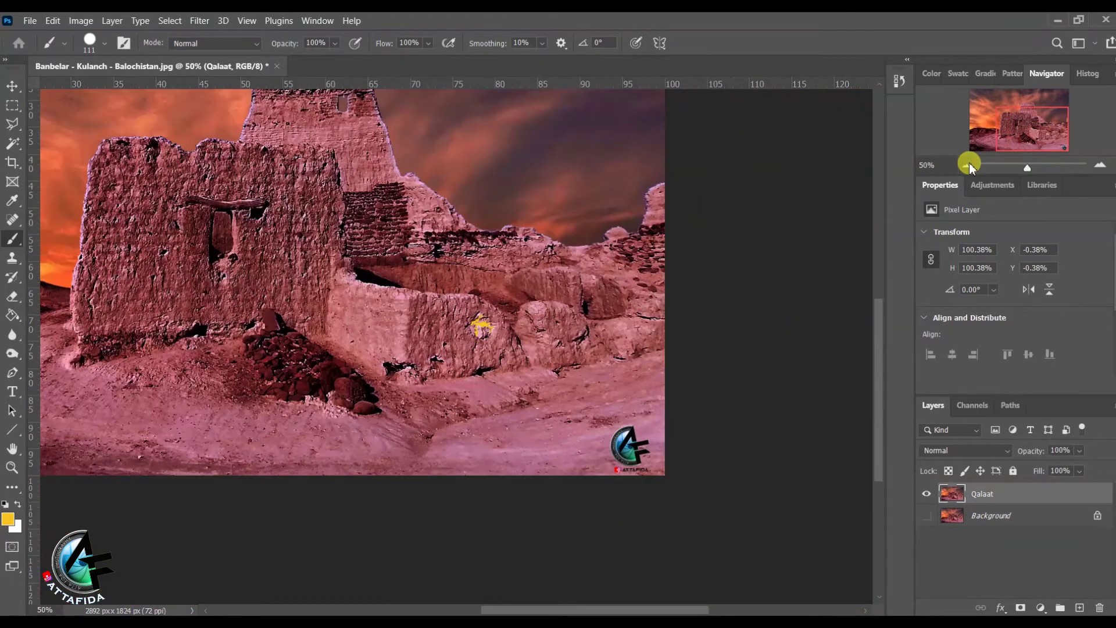
Select parts of the fort's tower and front wall with the Quick Selection tool, and clear the selection.
left_click(969, 162)
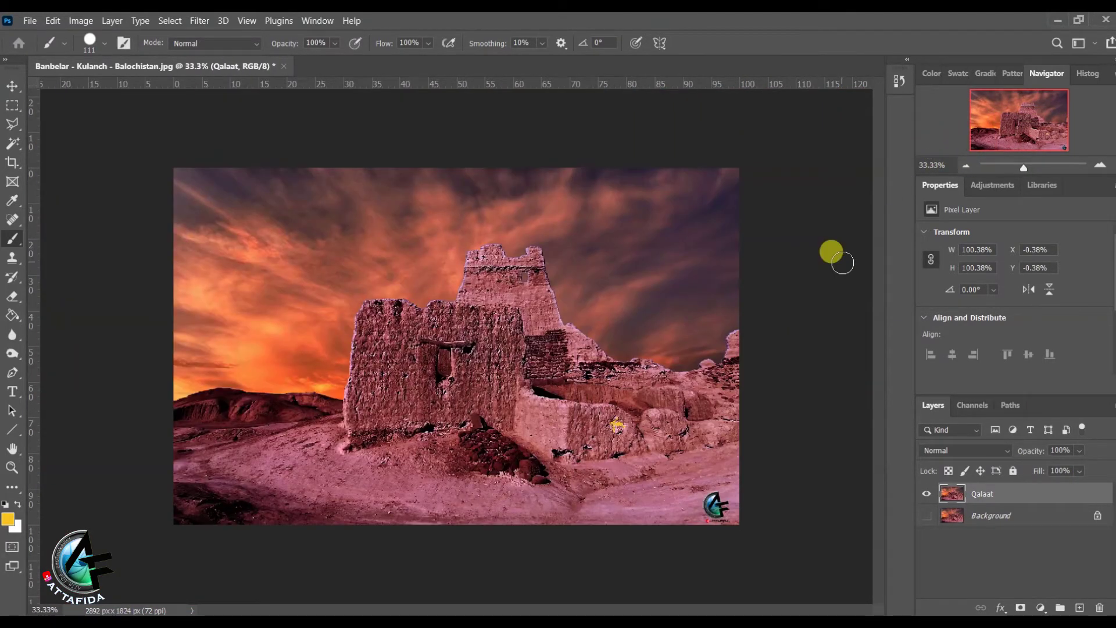
left_click(18, 147)
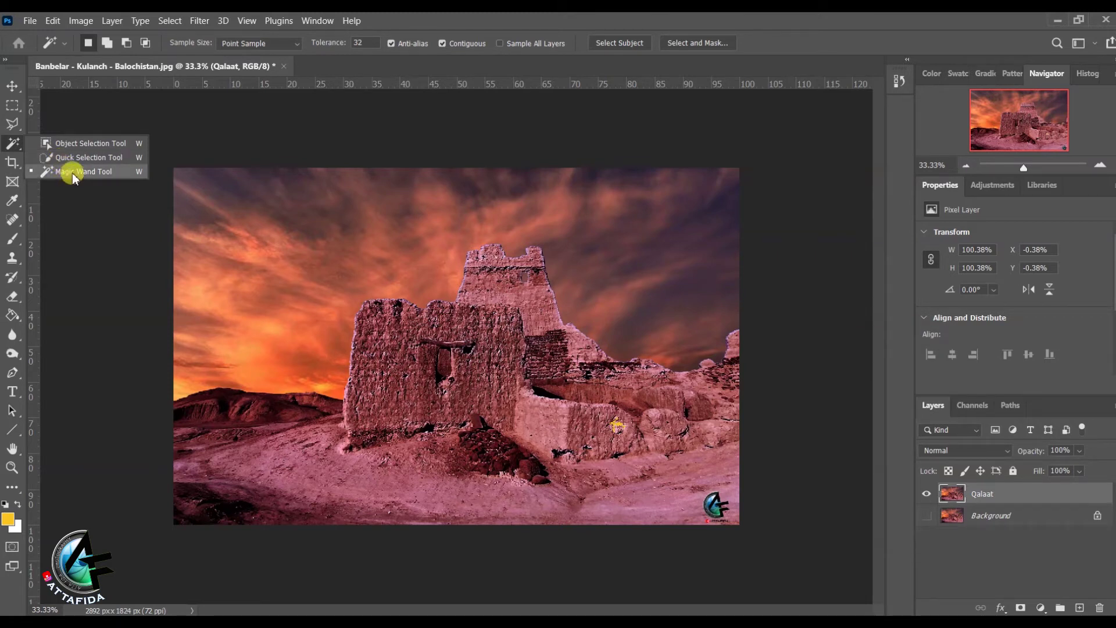
left_click(75, 153)
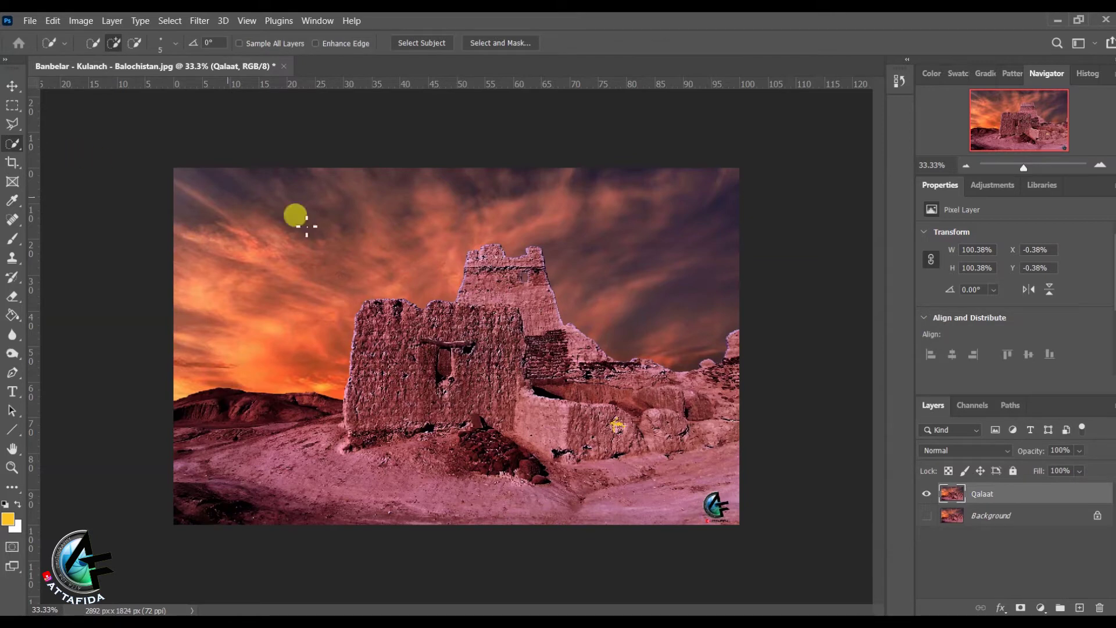
left_click_drag(470, 279, 586, 229)
mouse_move(414, 352)
left_mouse_down()
mouse_move(579, 342)
mouse_move(558, 383)
mouse_move(512, 357)
left_mouse_up()
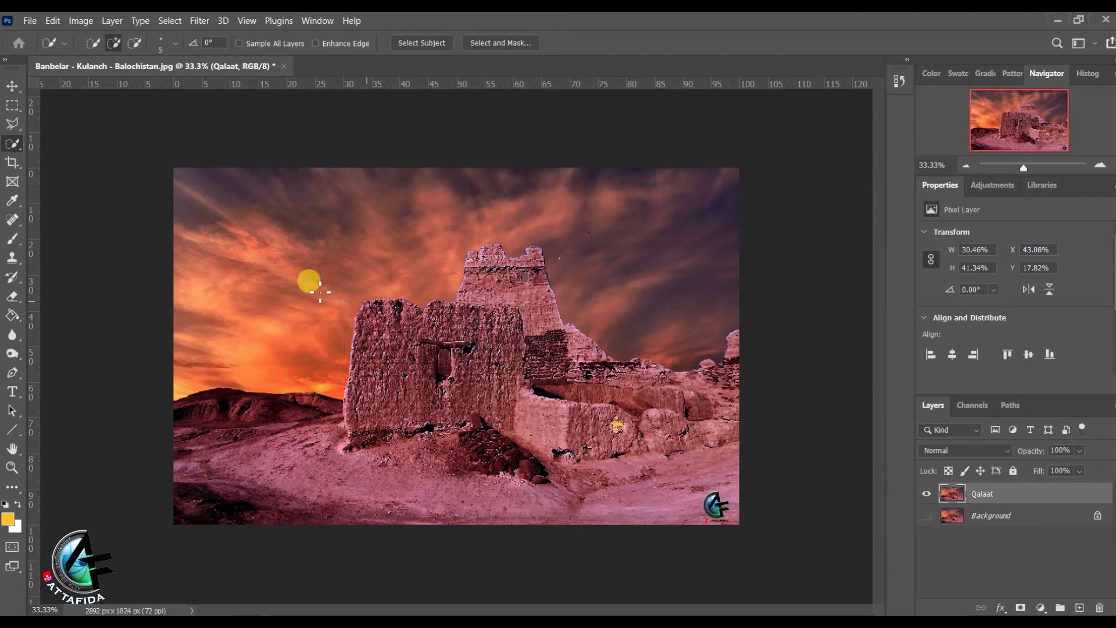
key("ctrl+d")
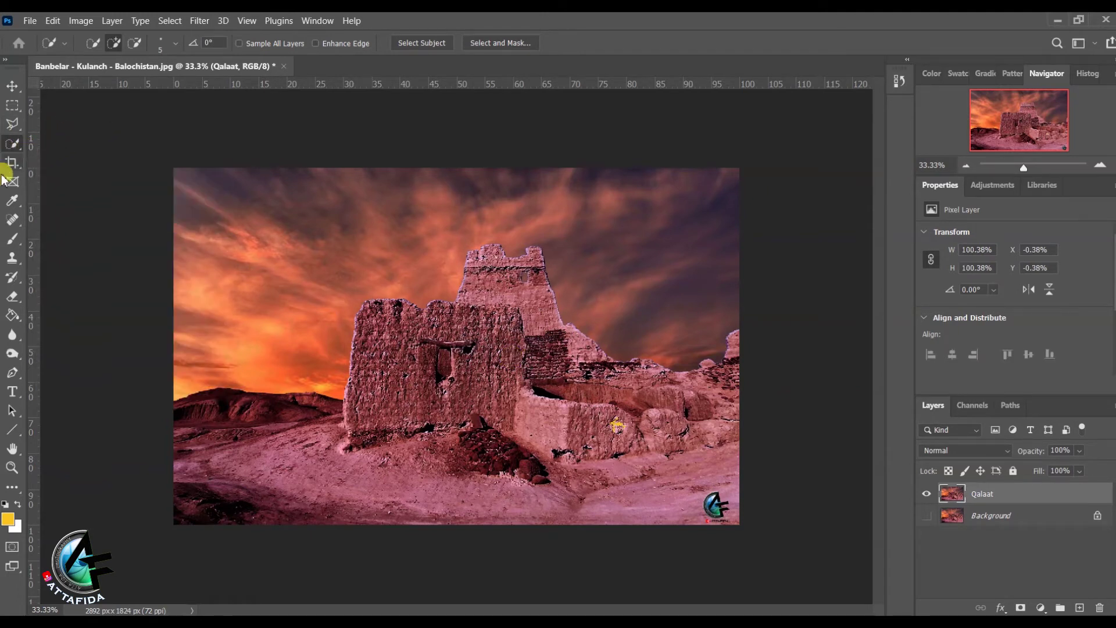
Select the whole fort with the Object Selection tool, copy it to a new layer, and undo the copy.
right_click(13, 146)
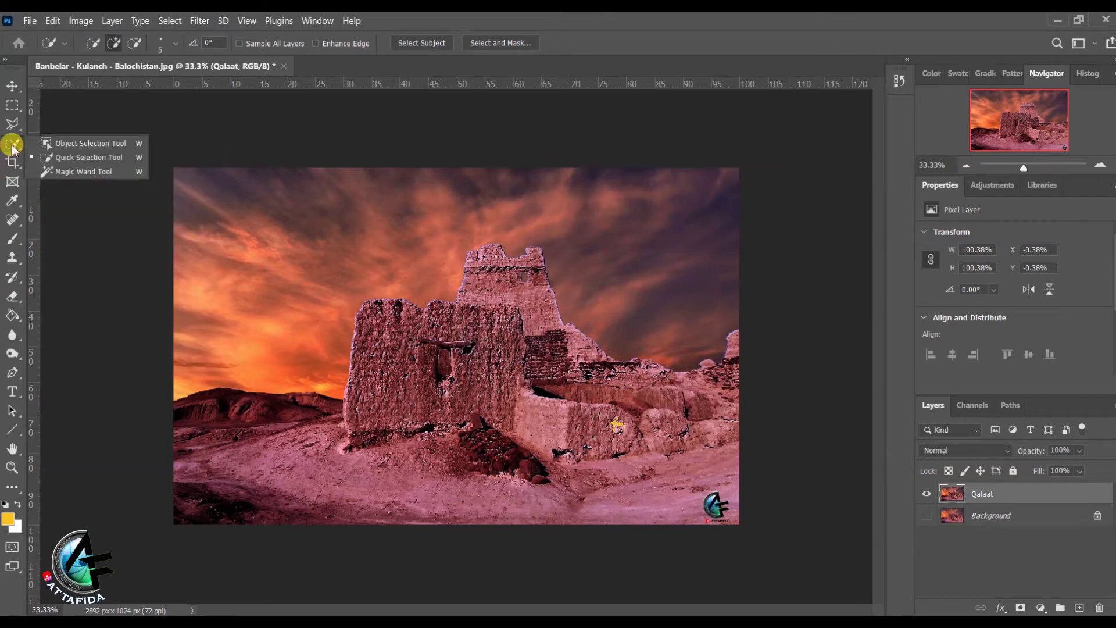
left_click(82, 142)
left_click(638, 400)
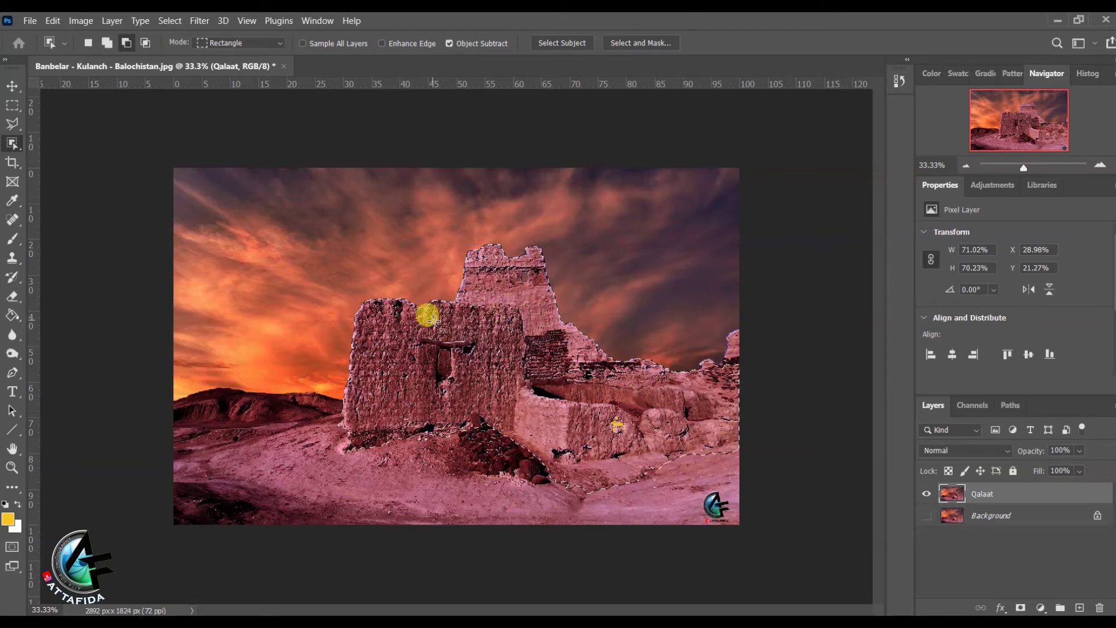
key("ctrl+j")
key("ctrl+z")
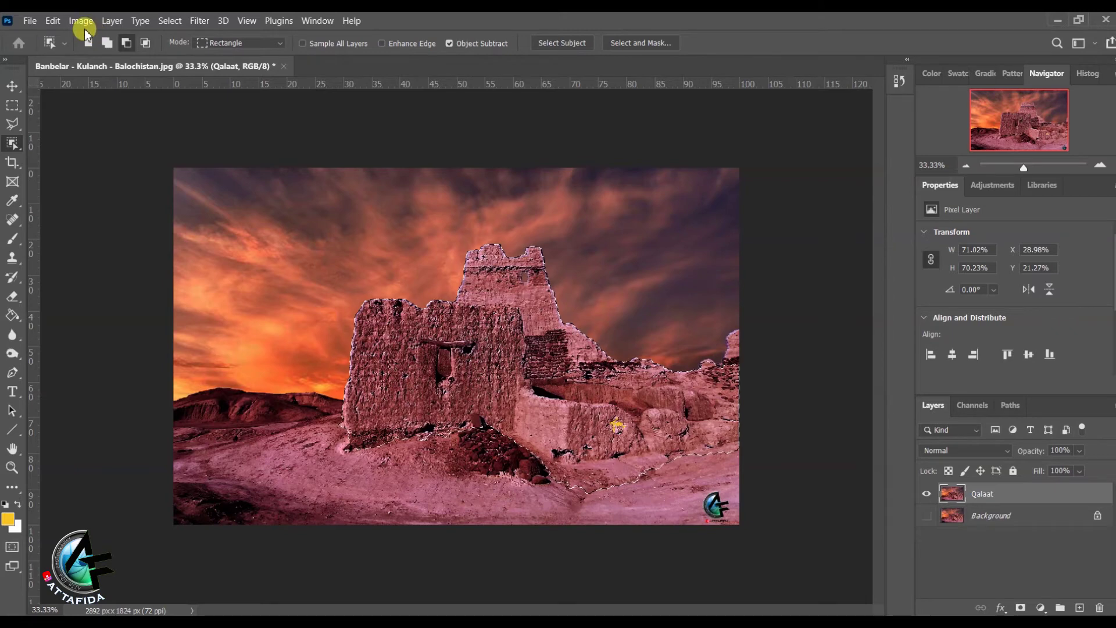
Try brightness 44 and contrast 56 on the selected fort, cancel the adjustment, and deselect the fort.
left_click(81, 21)
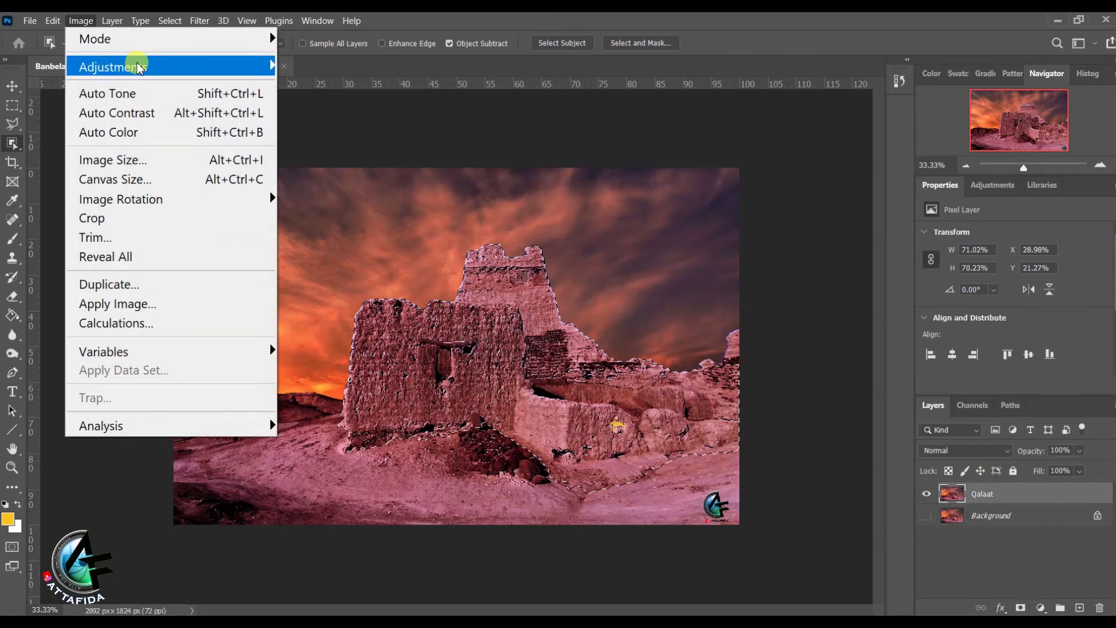
mouse_move(140, 68)
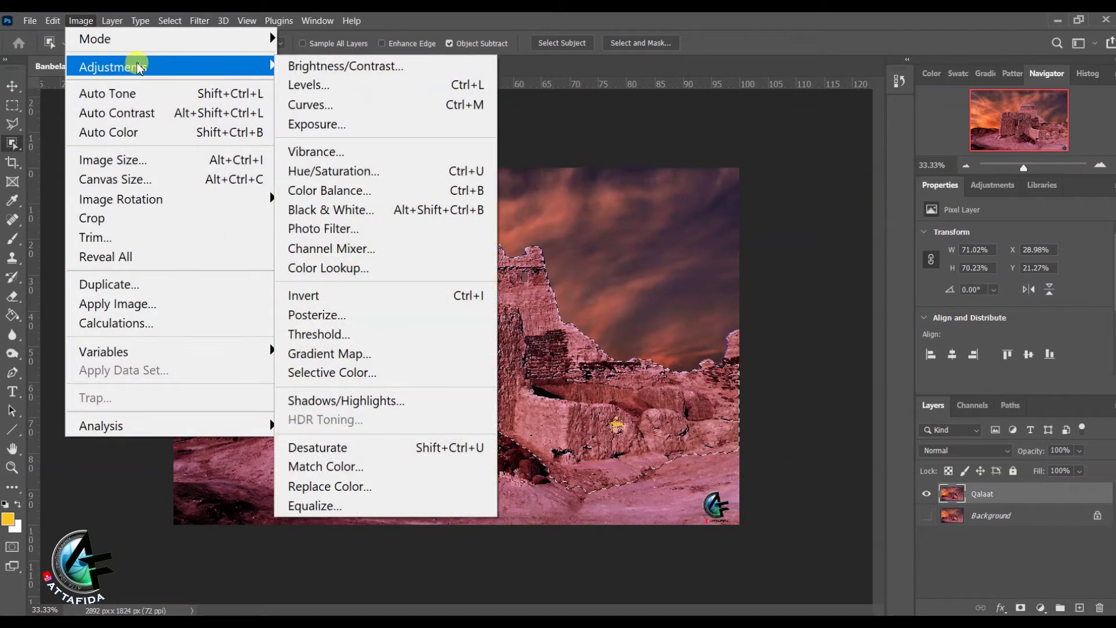
left_click(327, 69)
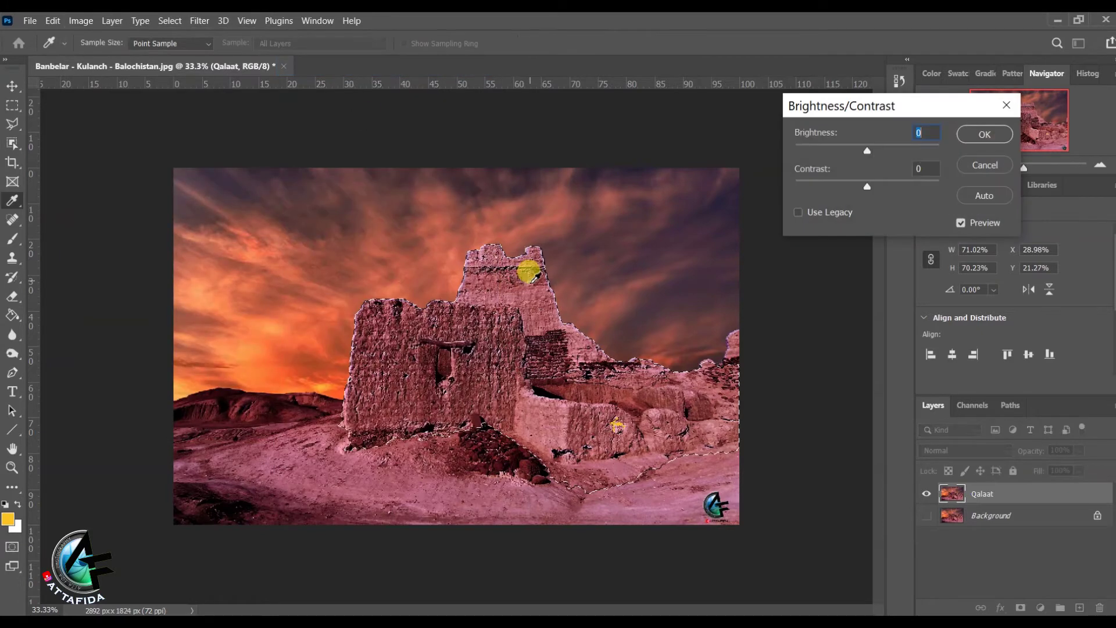
left_click_drag(867, 151, 908, 191)
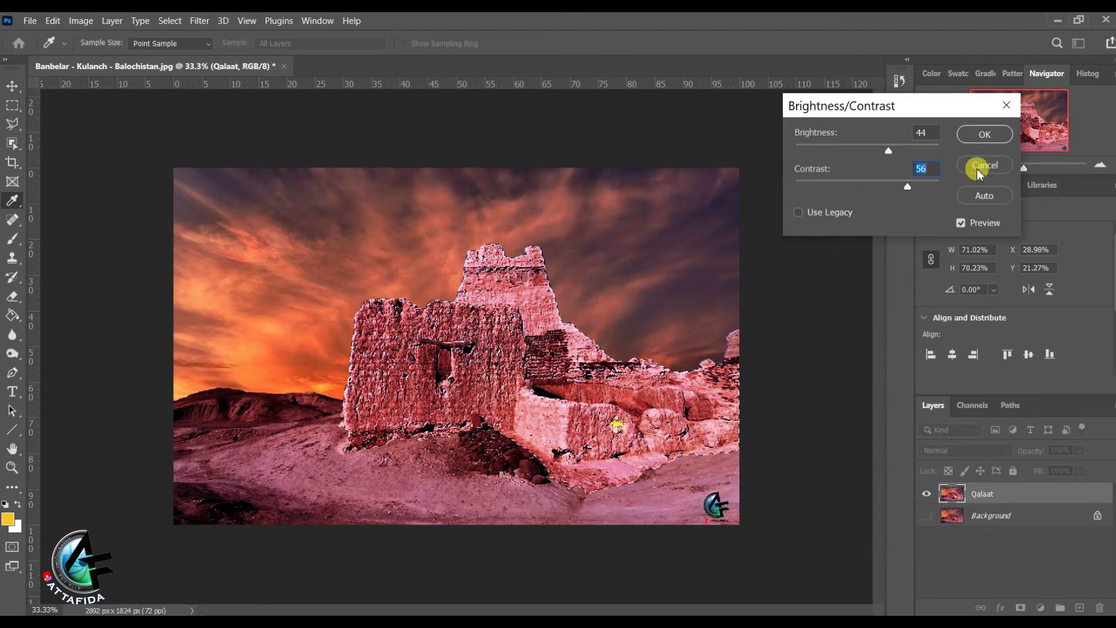
left_click(980, 169)
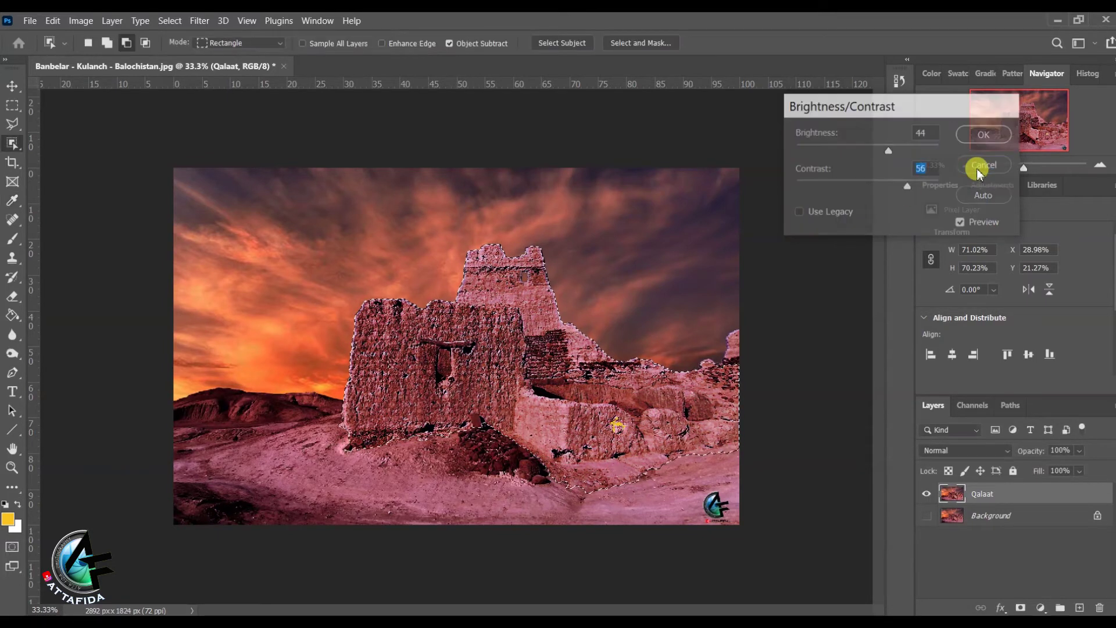
left_click(367, 299)
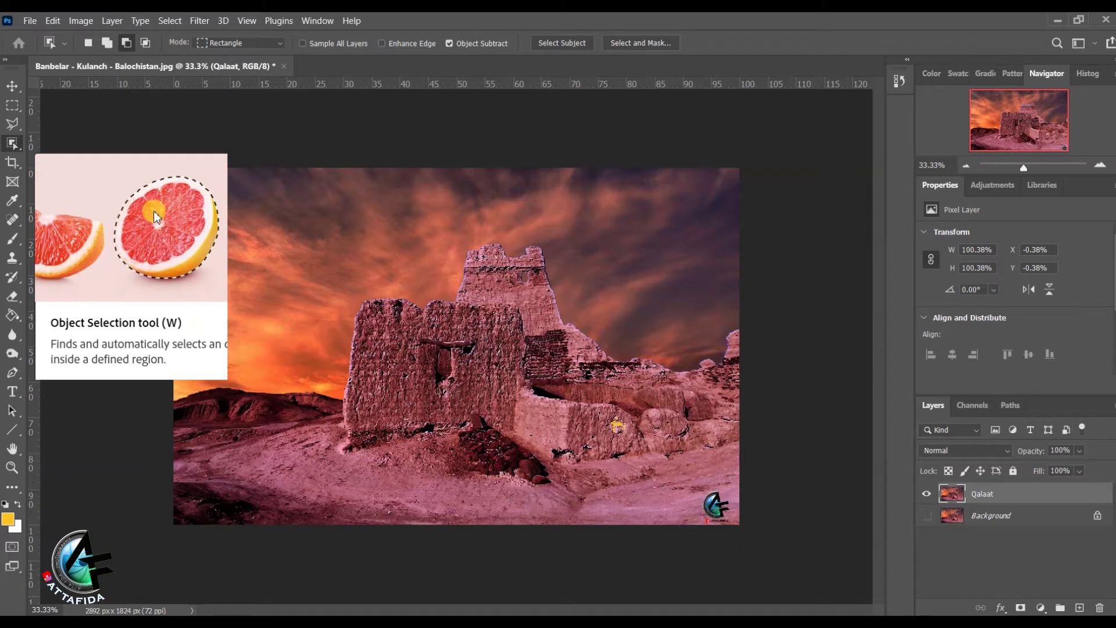
Crop the photo around the fort to about 2298 by 1560 px, keeping the tower top inside, and undo the crop.
left_click(12, 162)
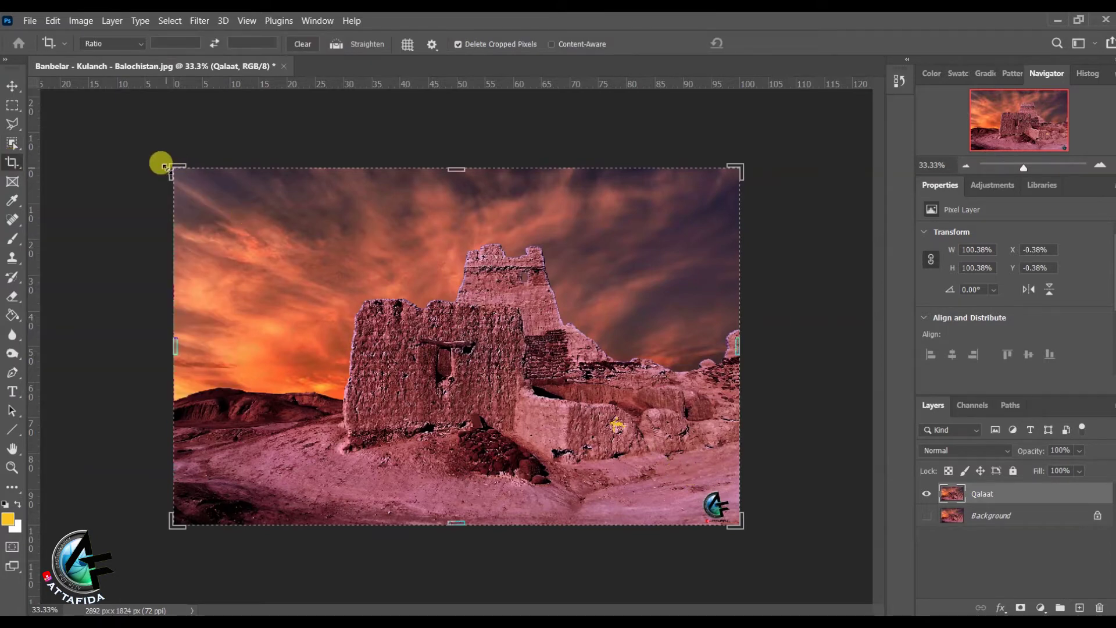
left_click_drag(169, 166, 232, 213)
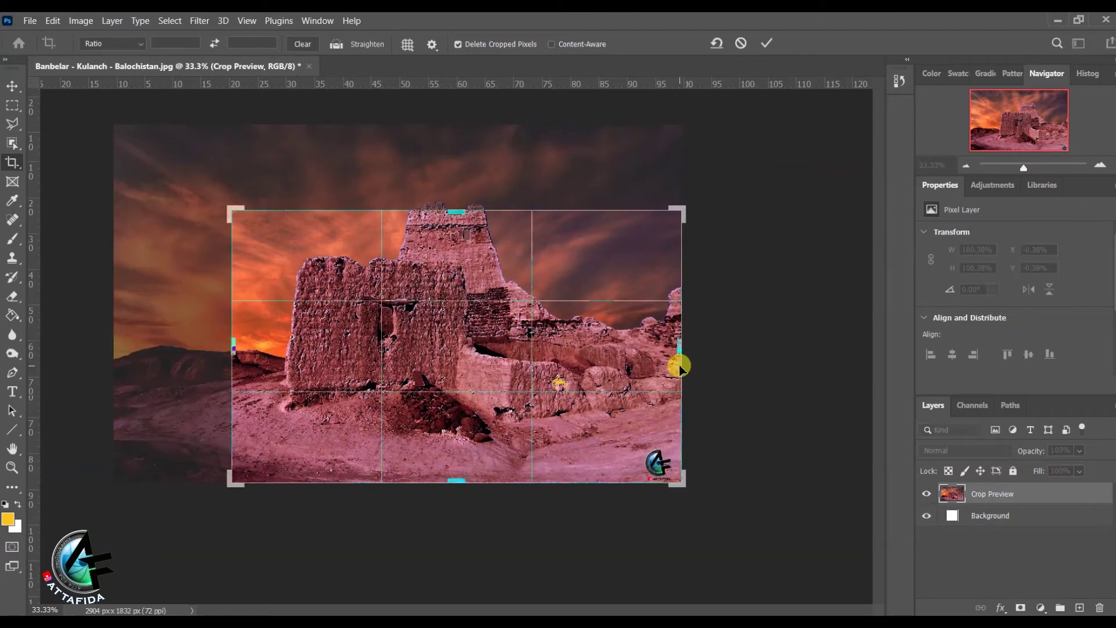
left_click_drag(455, 212, 454, 192)
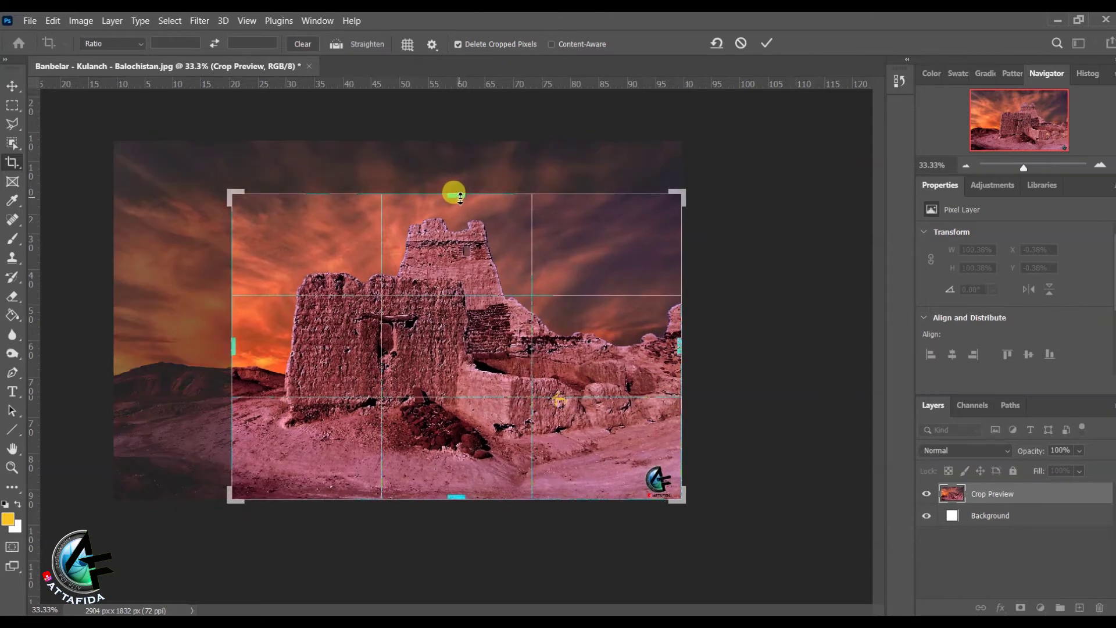
left_click(769, 45)
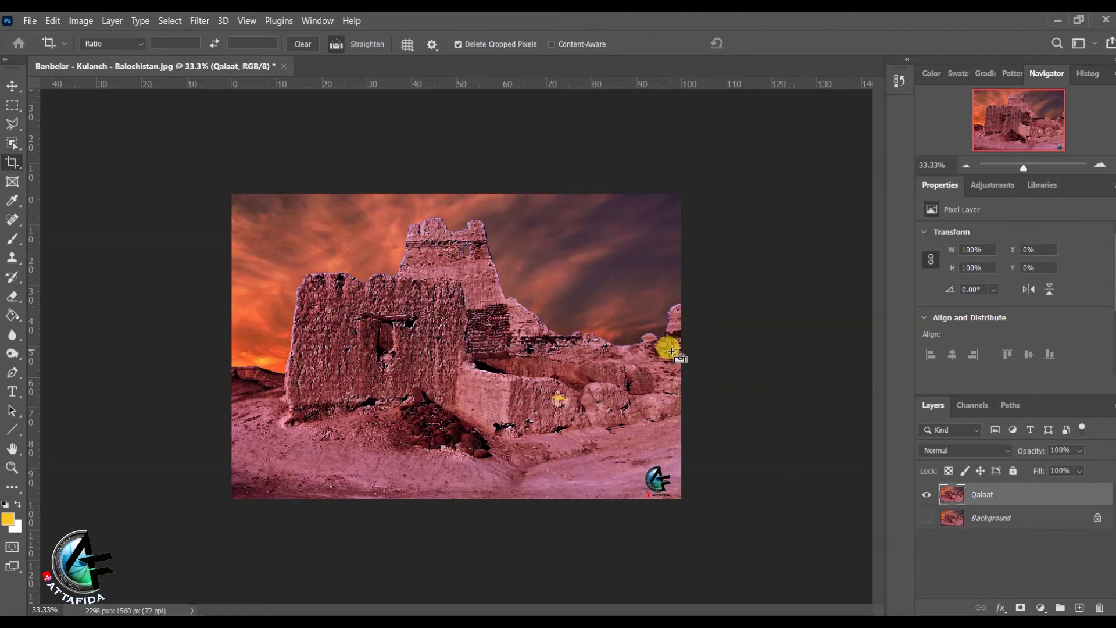
key("ctrl+z")
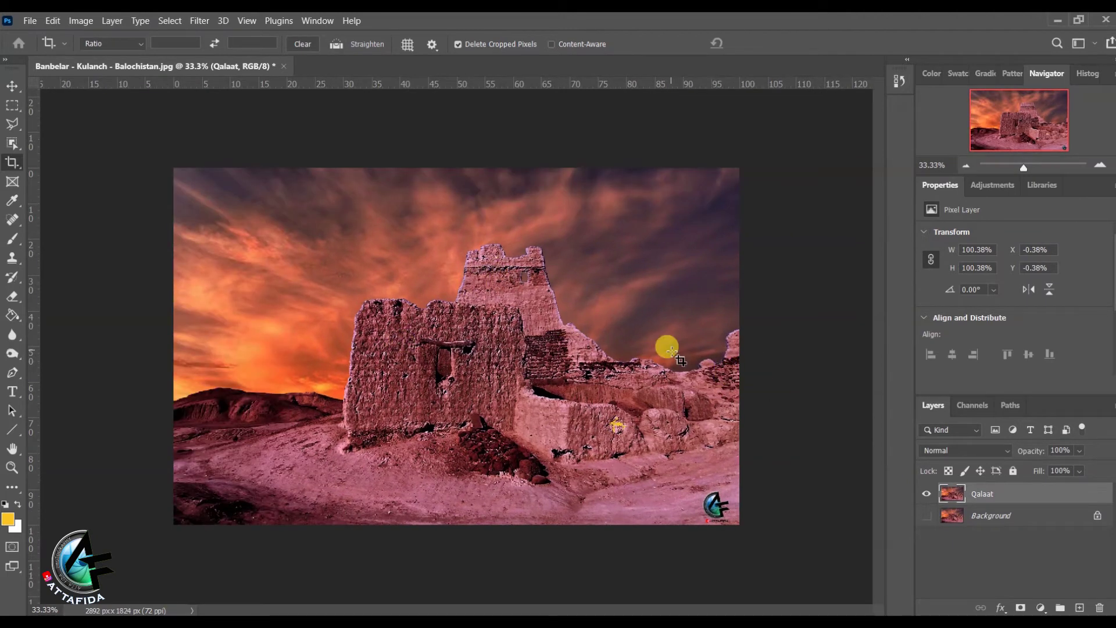
Draw a rectangular frame over the fort's window, place the Qalaat layer inside it, and undo the placement.
left_click(12, 184)
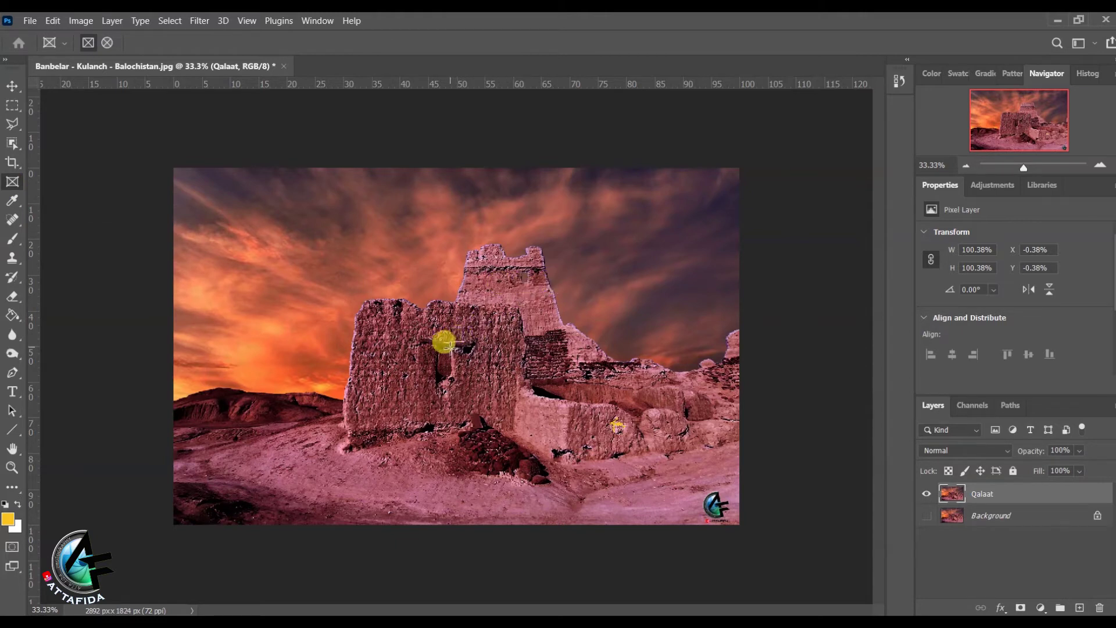
left_click_drag(434, 340, 453, 381)
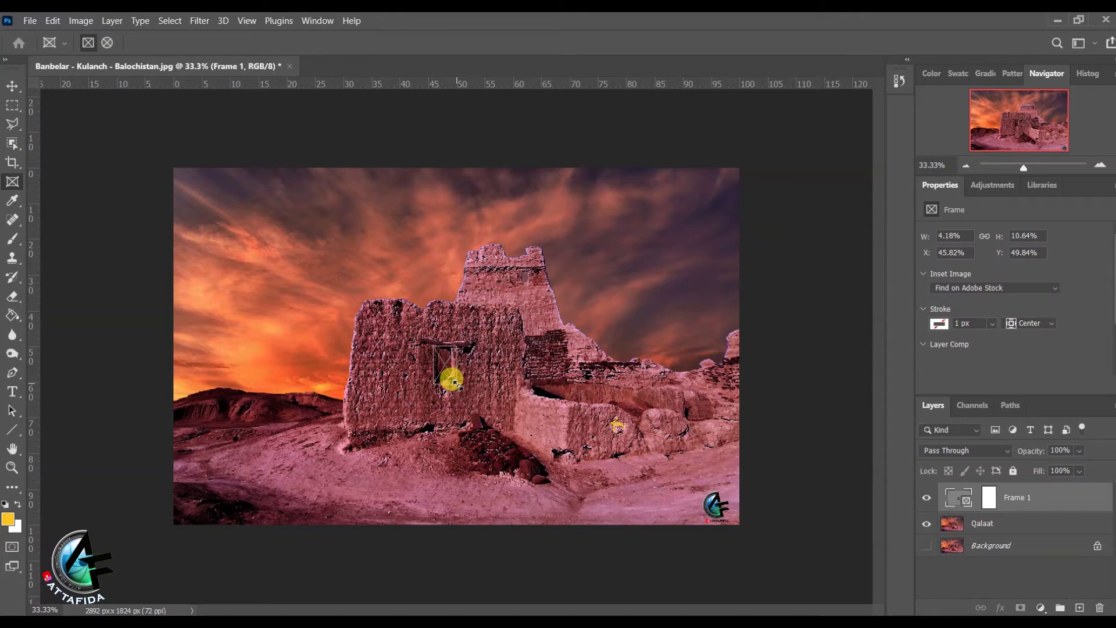
left_click_drag(967, 525, 984, 498)
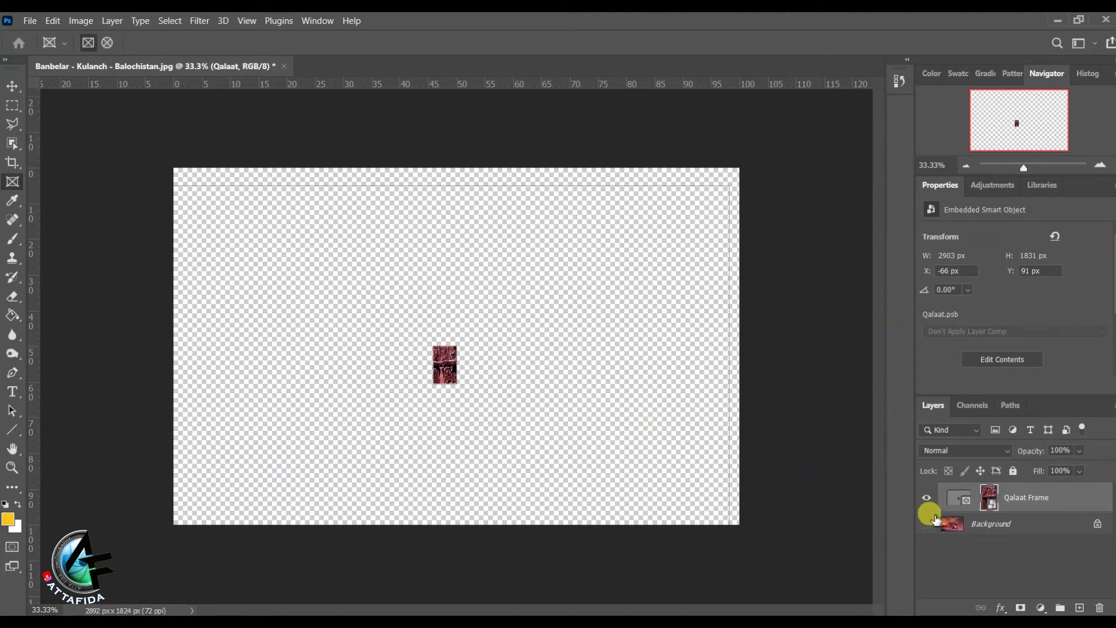
key("ctrl+z")
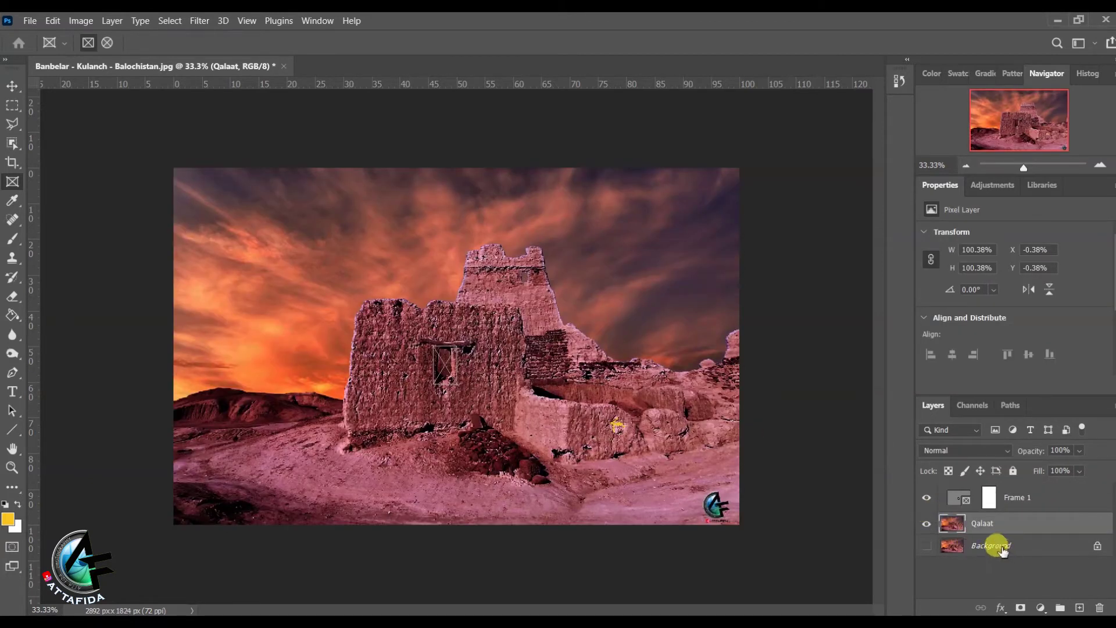
Show the Background layer, place the Qalaat layer in the window frame and shift it, and undo everything including the frame.
left_click(938, 545)
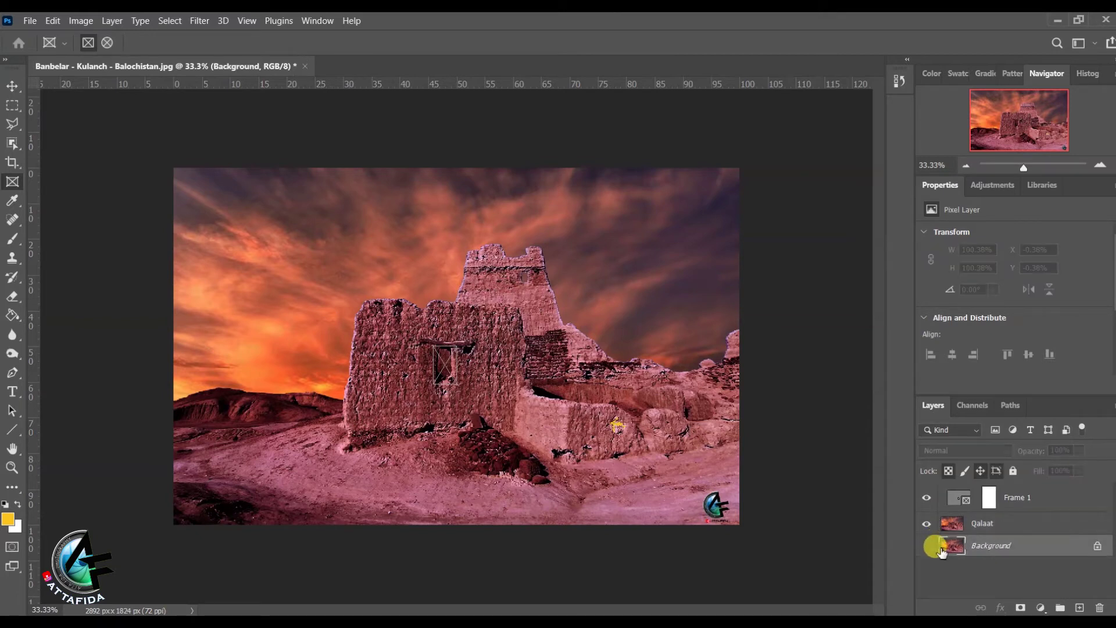
left_click_drag(953, 523, 994, 504)
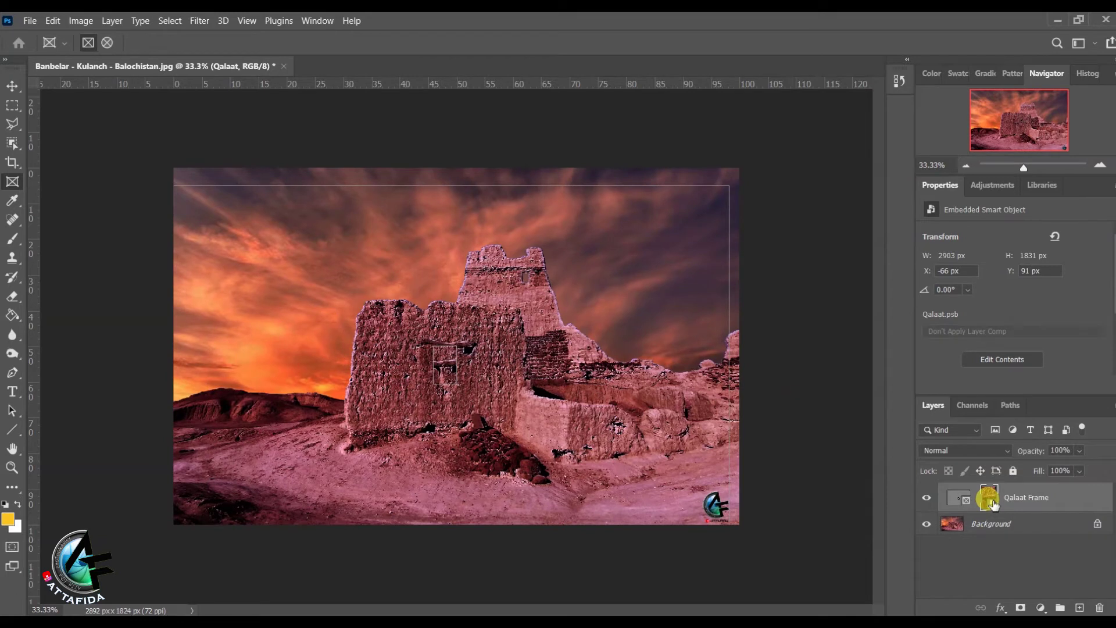
left_click_drag(446, 378, 347, 368)
key("ctrl+z")
key("ctrl+z")
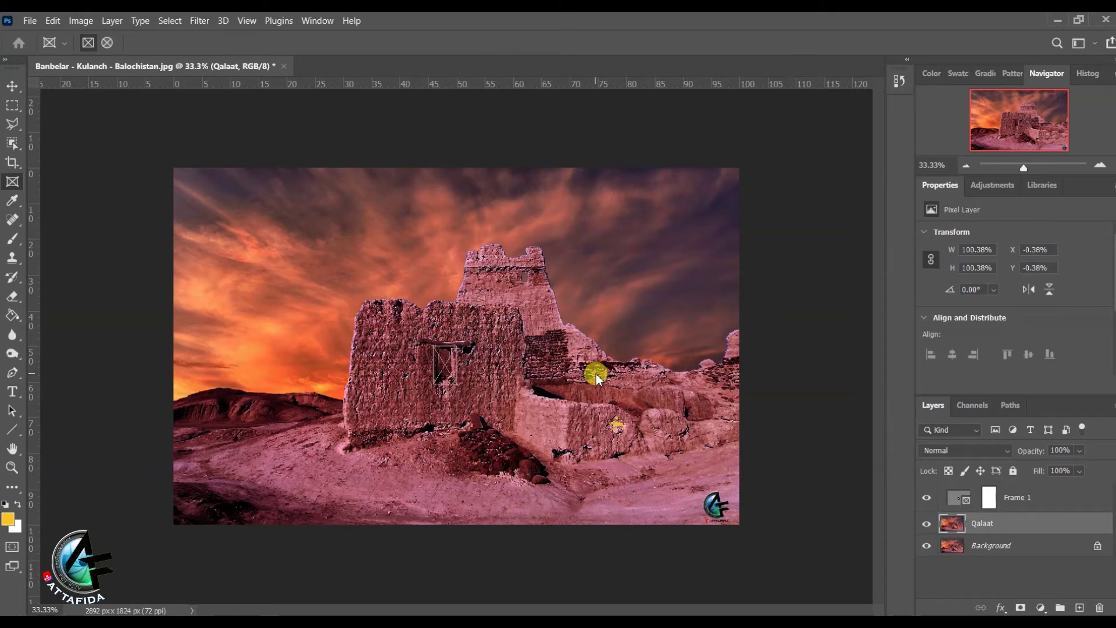
key("ctrl+z")
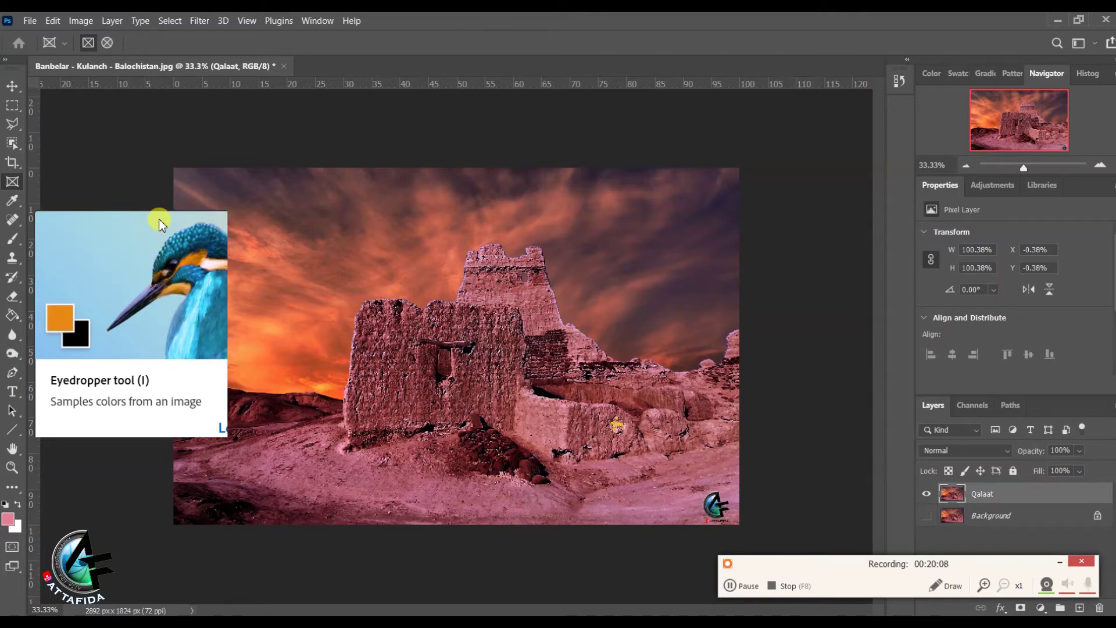
Sample a dark red from the fort's wall as the foreground colour with the Eyedropper, and switch to the Brush tool.
left_click(17, 203)
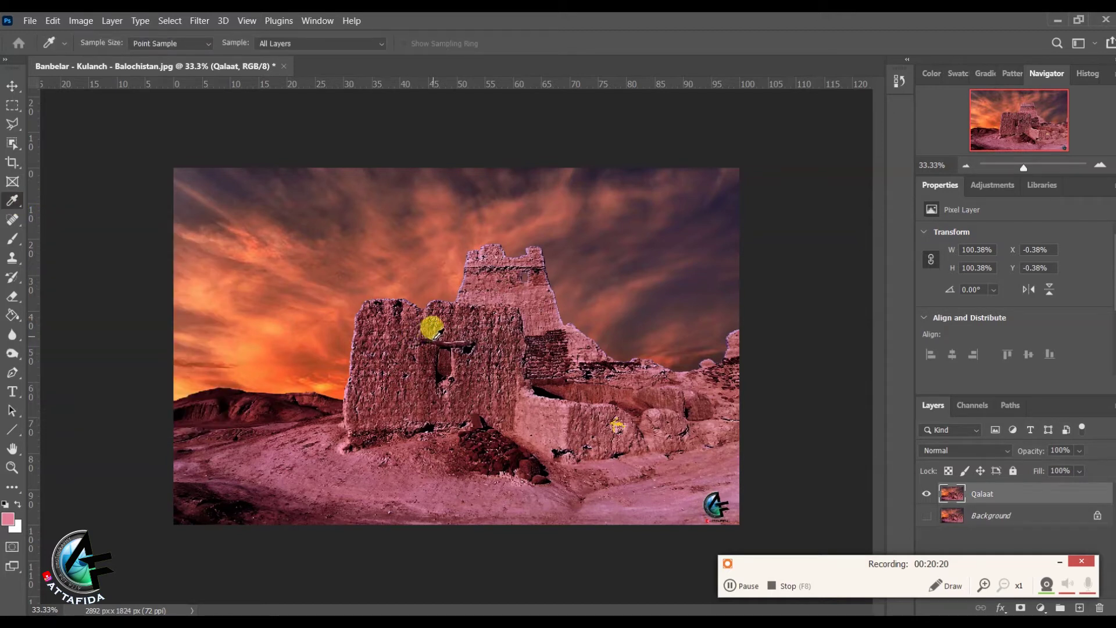
left_click_drag(436, 332, 426, 327)
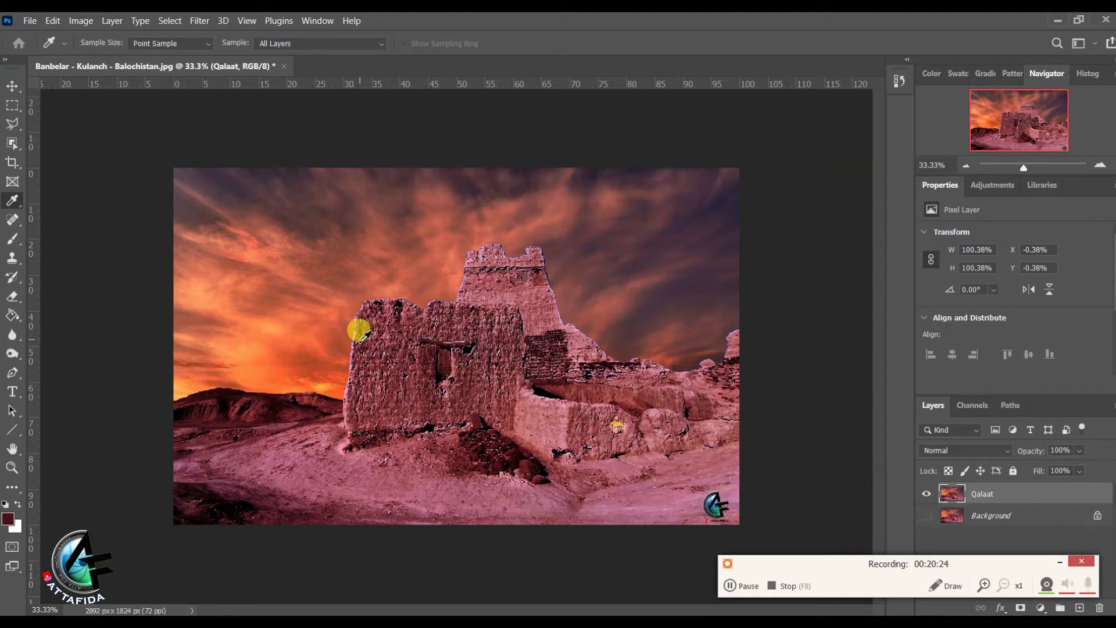
left_click(13, 244)
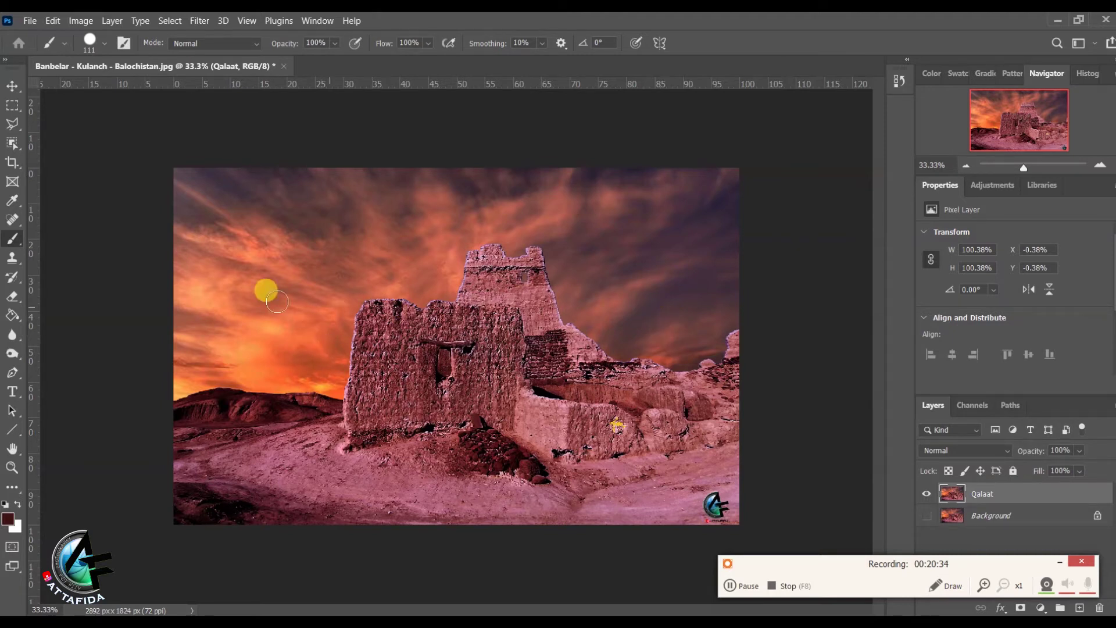
Sample orange from the photo as the foreground colour, try a brush stroke in the sky beside the tower, and undo the stroke.
left_click(11, 201)
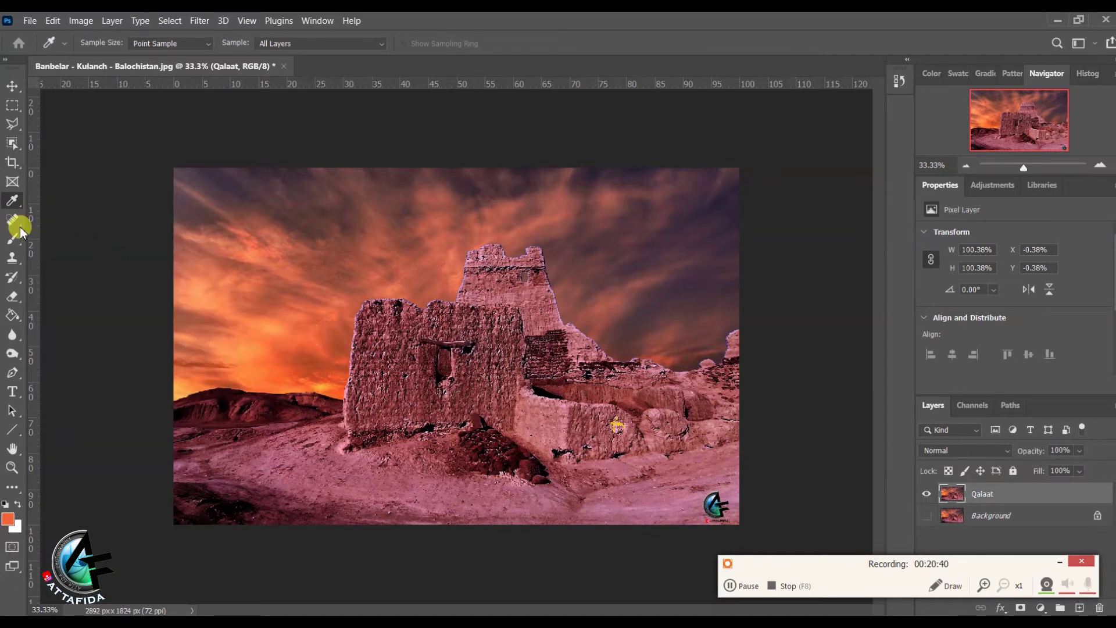
left_click(11, 243)
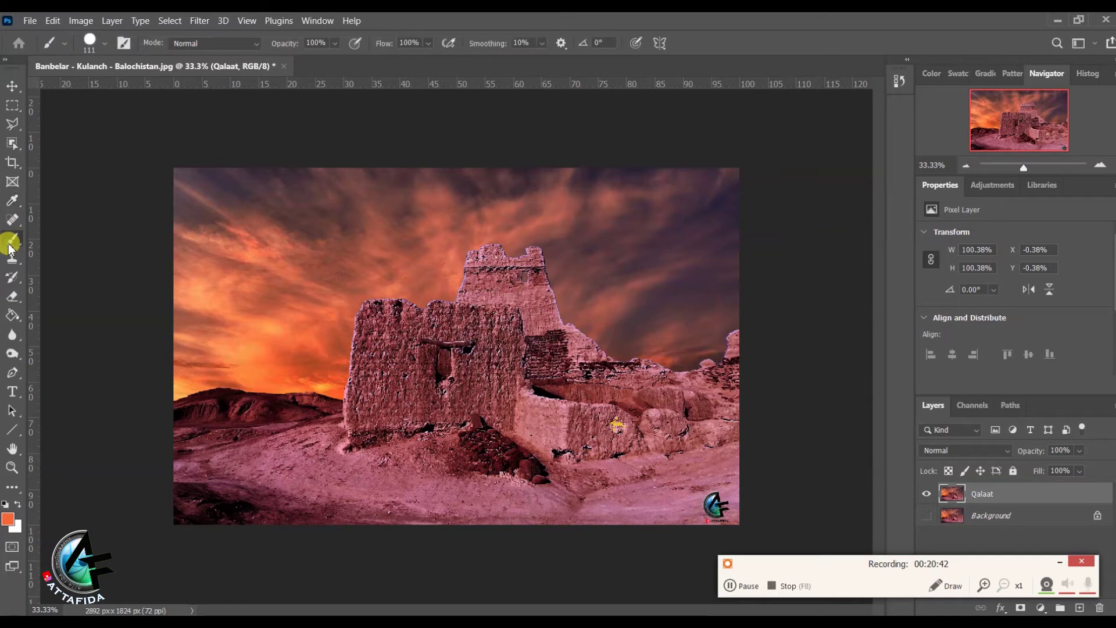
mouse_move(592, 289)
left_mouse_down()
mouse_move(664, 258)
mouse_move(628, 293)
left_mouse_up()
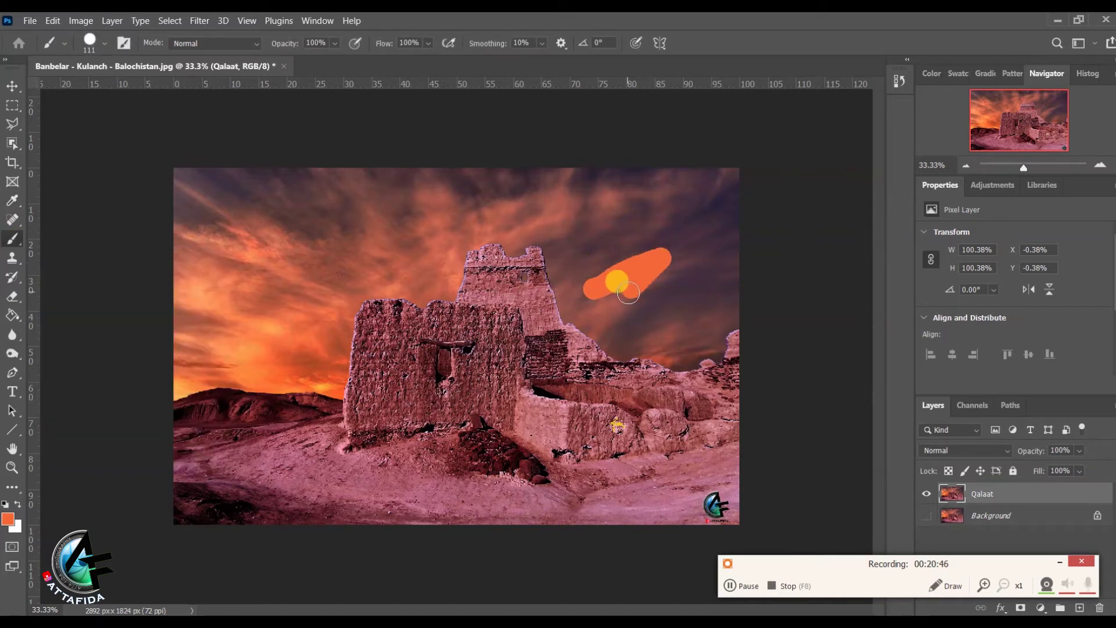
key("ctrl+z")
Set the brush size to 171 px and lower its hardness for a soft edge.
right_click(628, 291)
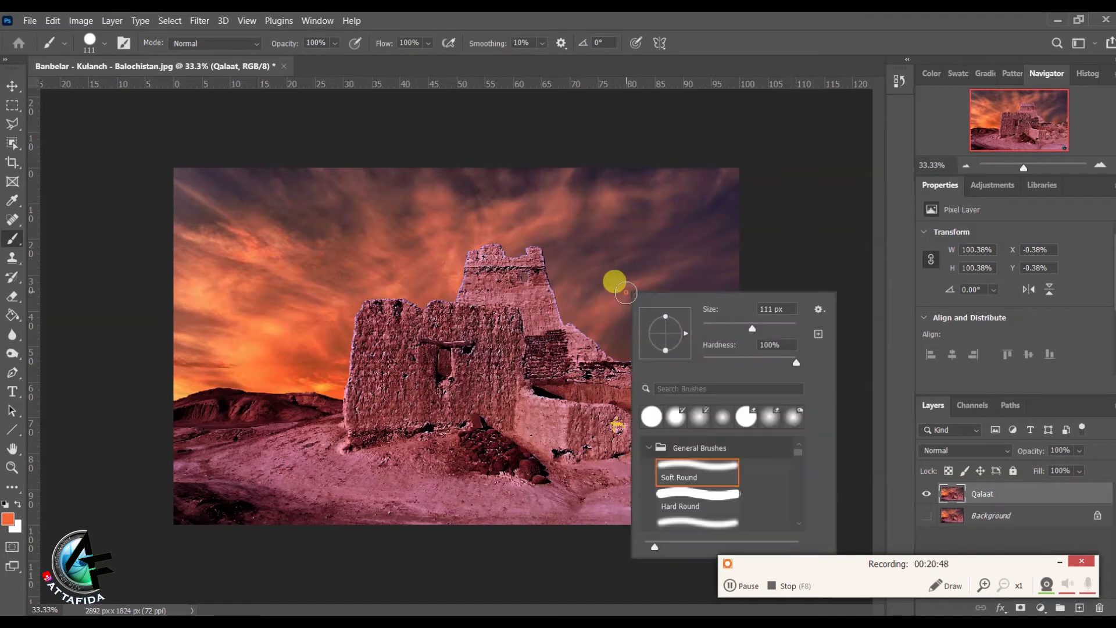
left_click_drag(751, 359, 706, 360)
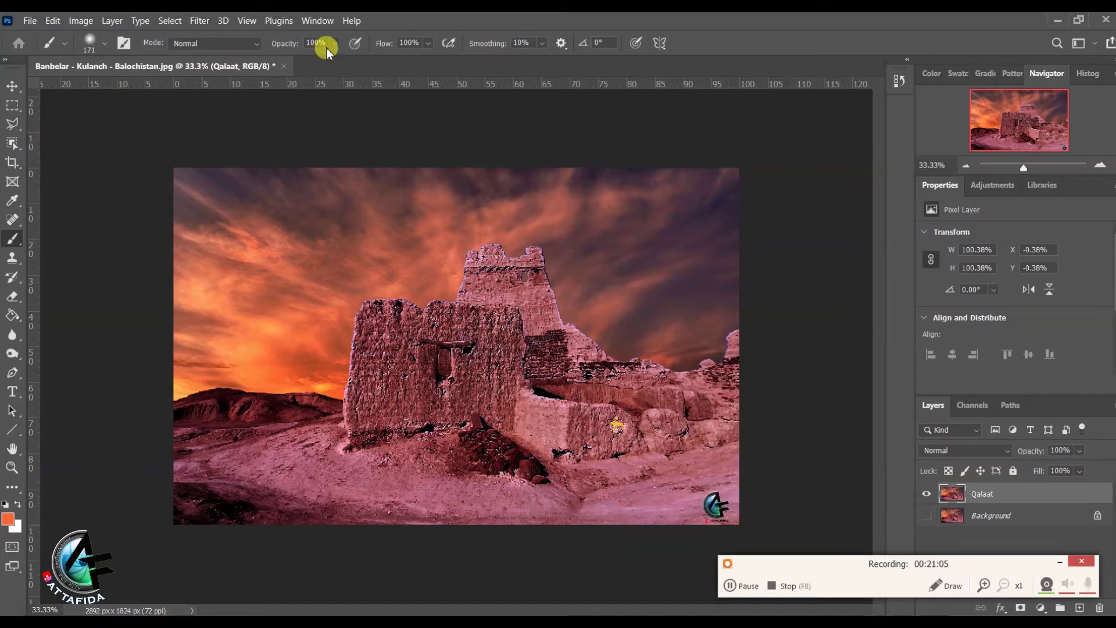
Paint an orange patch in the sky beside the tower, undo it, and lower the brush opacity to 46%.
left_click(335, 42)
left_click_drag(349, 61, 341, 63)
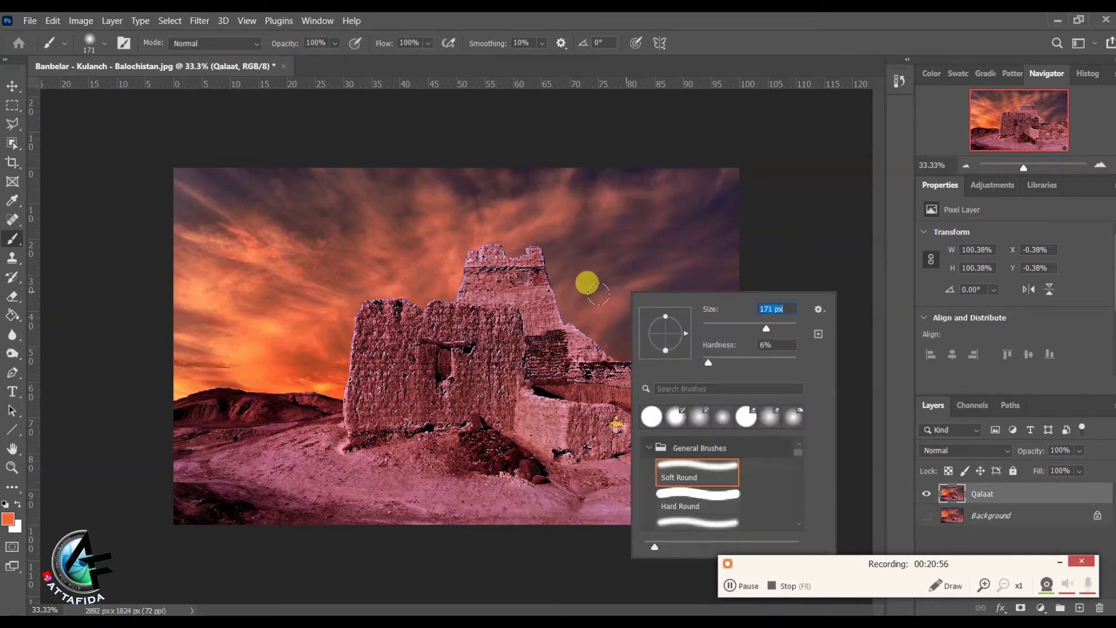
mouse_move(599, 294)
left_mouse_down()
mouse_move(645, 260)
mouse_move(614, 262)
mouse_move(572, 297)
mouse_move(632, 303)
mouse_move(649, 279)
mouse_move(615, 327)
mouse_move(645, 300)
mouse_move(697, 298)
left_mouse_up()
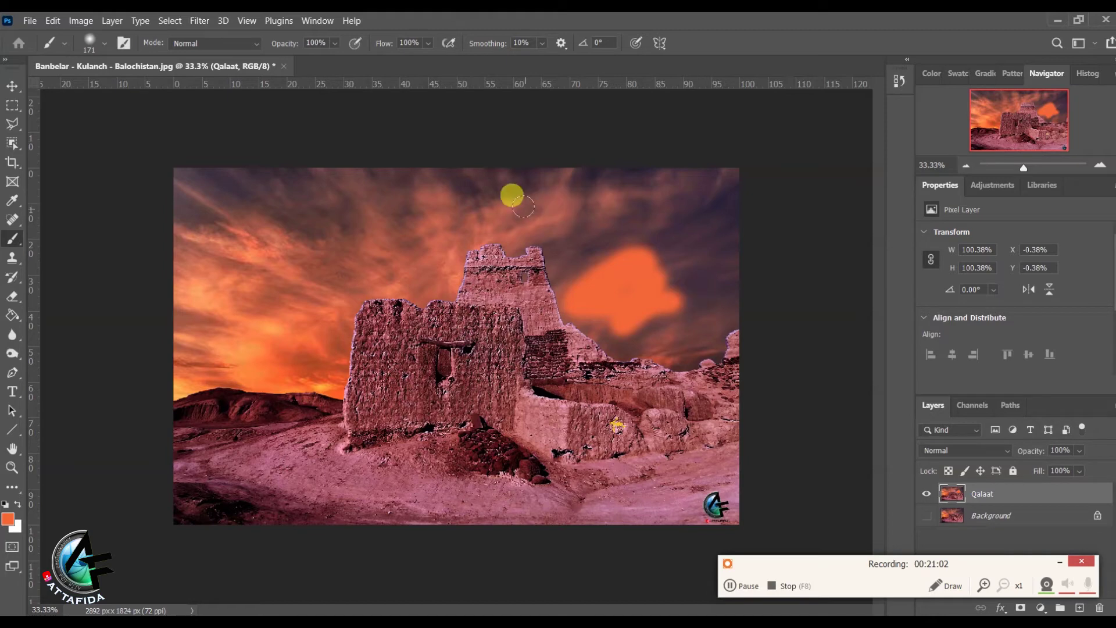
key("ctrl+z")
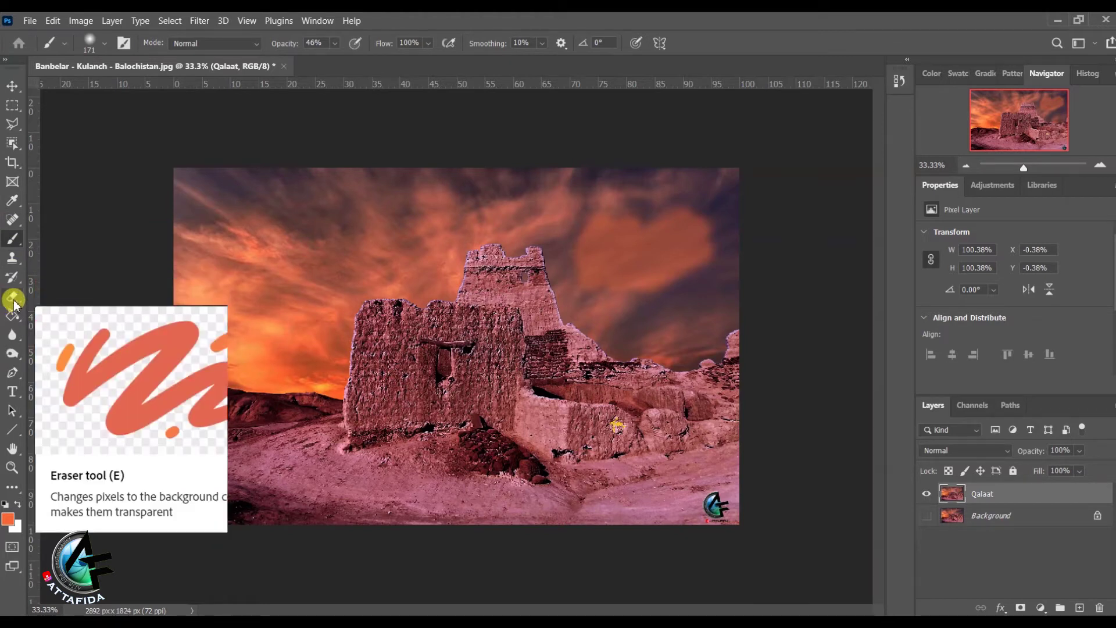
Try the Eraser on the orange patch painted on the Qalaat layer, and undo both the erasing and the paint.
left_click(13, 299)
mouse_move(633, 216)
left_mouse_down()
mouse_move(642, 221)
mouse_move(626, 260)
left_mouse_up()
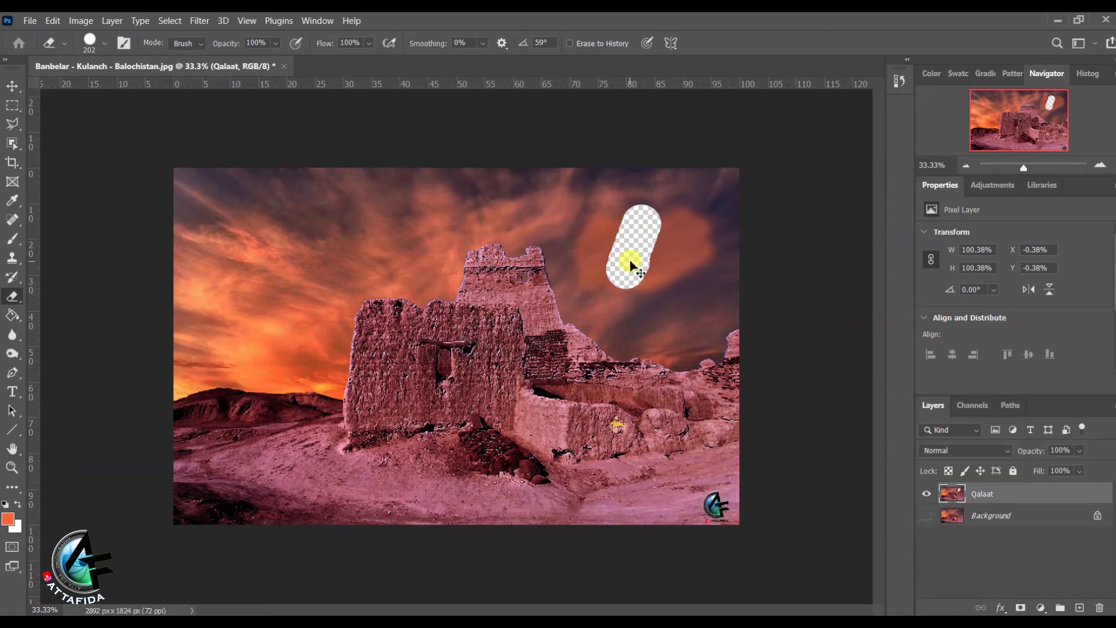
key("ctrl+z")
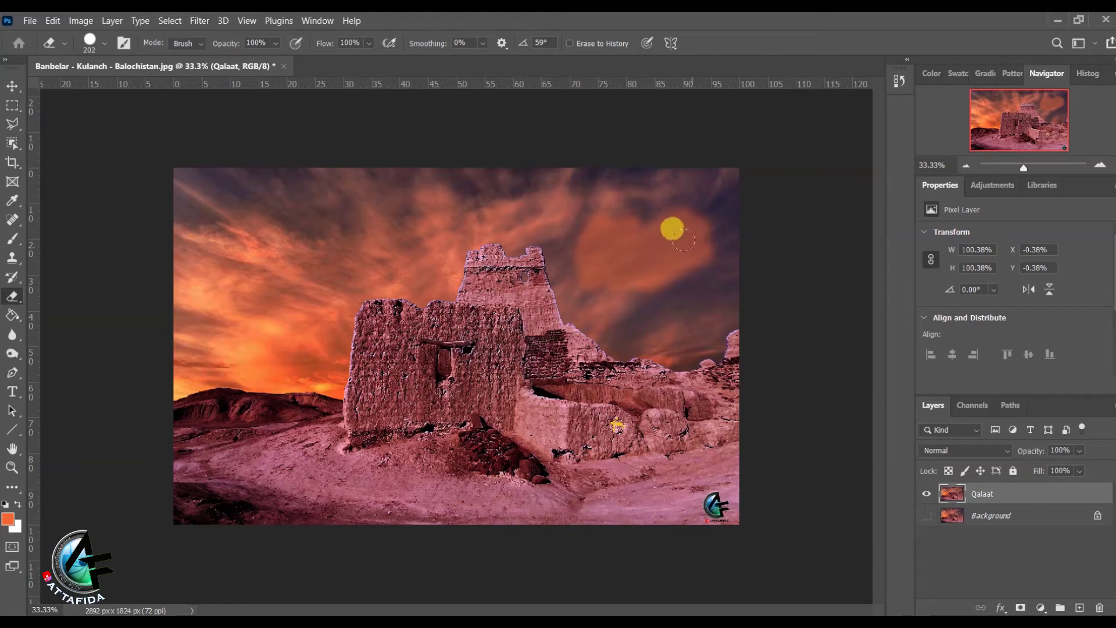
key("ctrl+z")
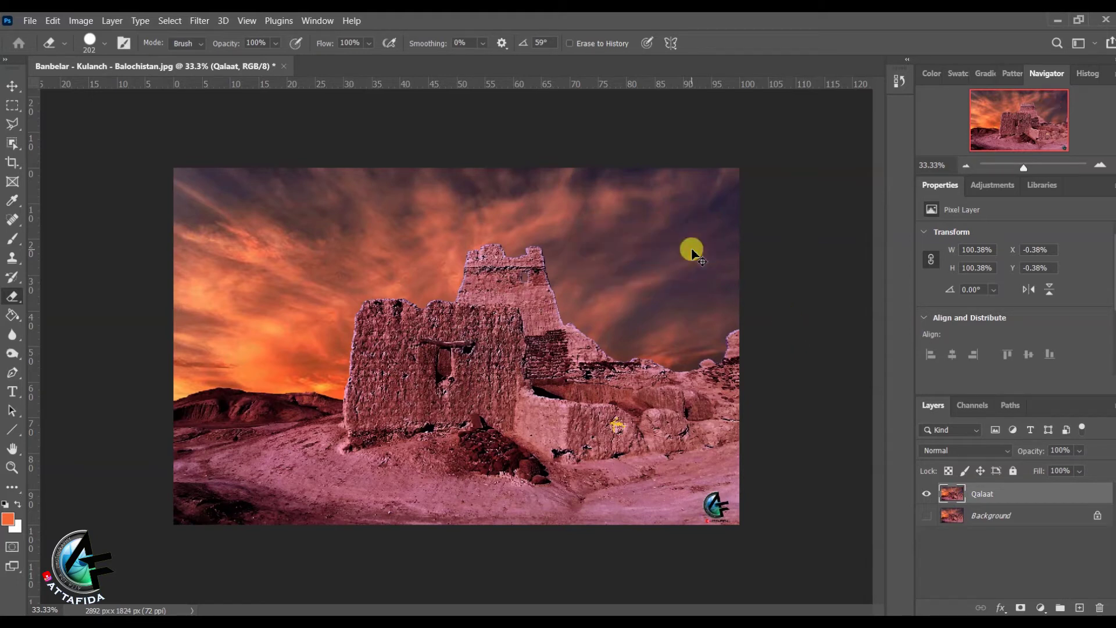
Create a new empty layer above Qalaat and paint orange on it over the tower's edge and the adjacent sky.
left_click(1080, 608)
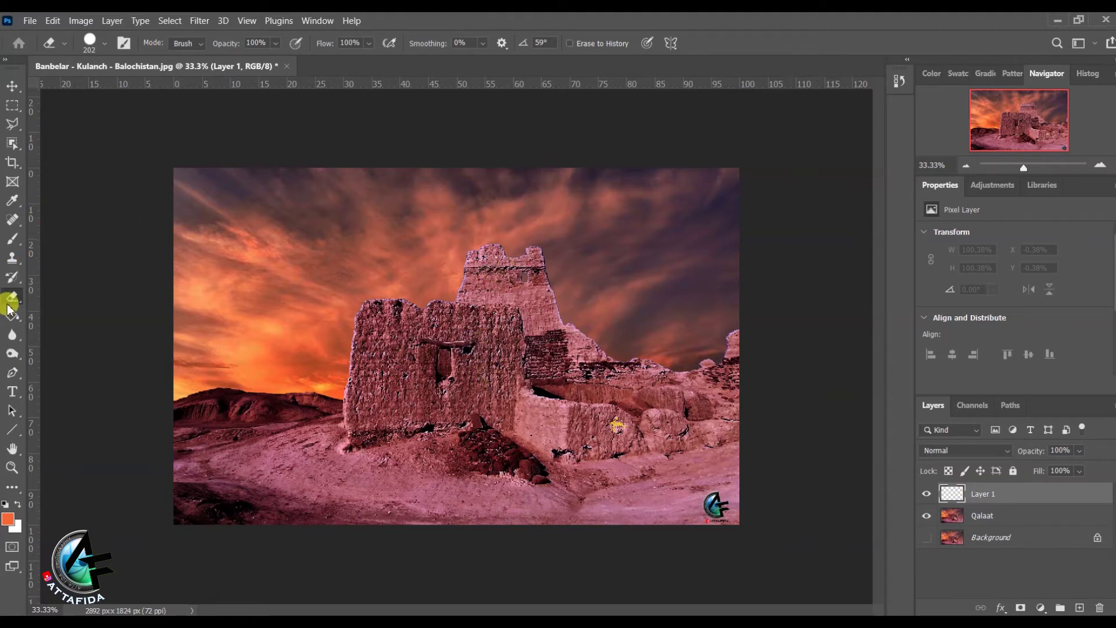
left_click(12, 244)
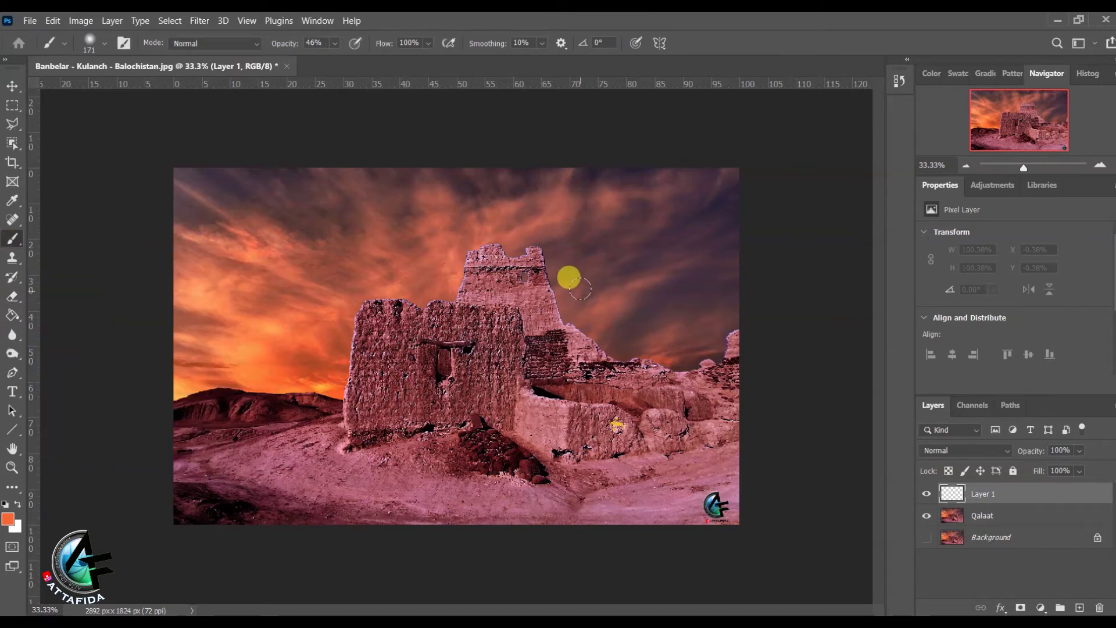
mouse_move(585, 289)
left_mouse_down()
mouse_move(633, 250)
mouse_move(618, 263)
mouse_move(650, 250)
mouse_move(590, 294)
mouse_move(603, 240)
mouse_move(564, 276)
mouse_move(545, 217)
mouse_move(583, 307)
mouse_move(548, 257)
mouse_move(560, 325)
mouse_move(557, 292)
mouse_move(586, 329)
mouse_move(663, 267)
mouse_move(670, 255)
mouse_move(619, 259)
mouse_move(645, 234)
left_mouse_up()
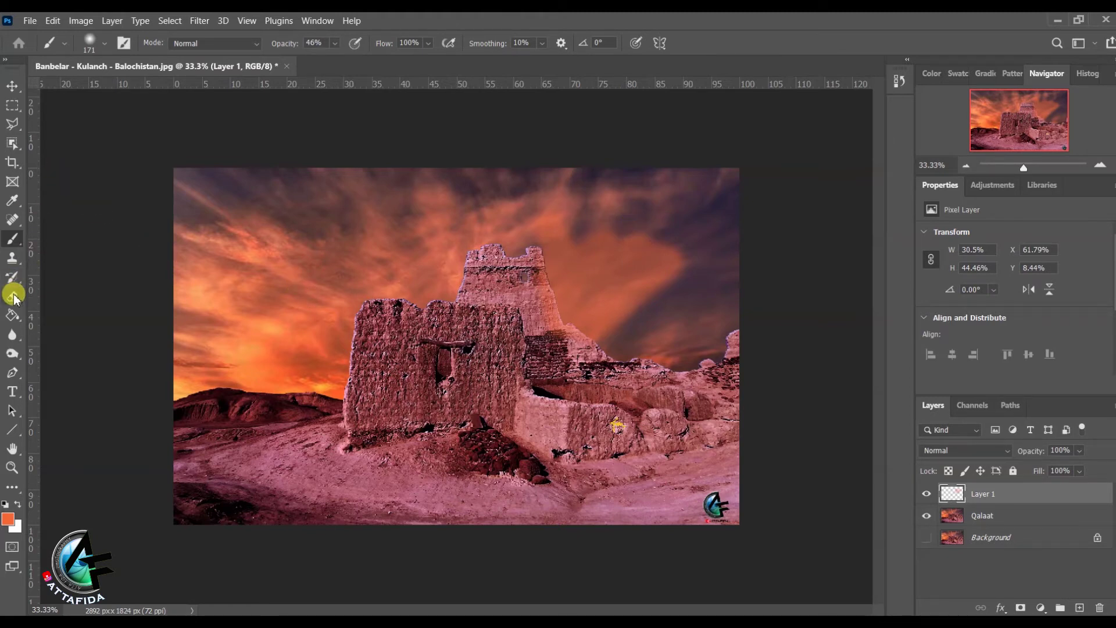
Lower the Eraser's hardness to 23% and erase the orange paint from Layer 1 around the tower and sky.
left_click(13, 297)
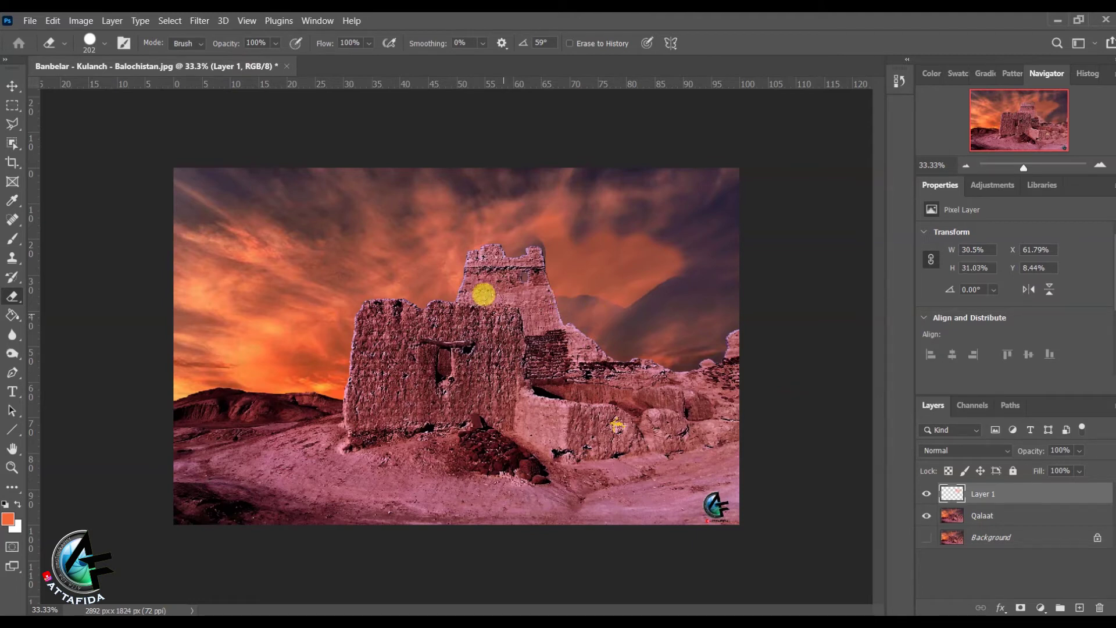
right_click(517, 292)
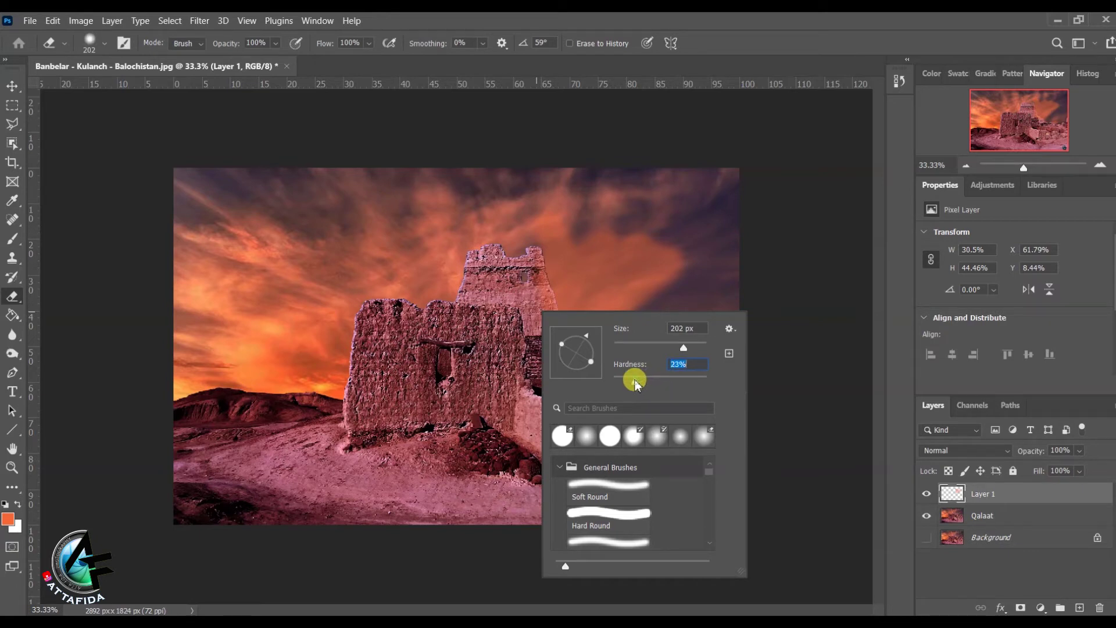
left_click(511, 241)
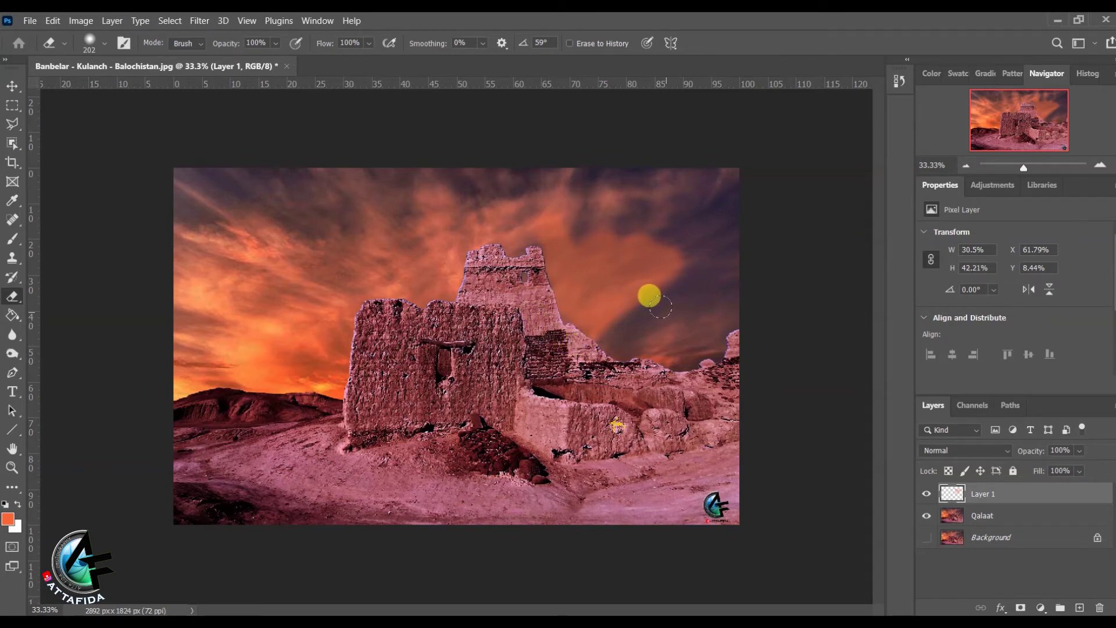
mouse_move(708, 238)
left_mouse_down()
mouse_move(590, 247)
mouse_move(594, 223)
mouse_move(560, 226)
mouse_move(532, 209)
mouse_move(681, 253)
mouse_move(536, 389)
mouse_move(636, 260)
mouse_move(555, 319)
mouse_move(600, 250)
mouse_move(559, 236)
mouse_move(518, 263)
mouse_move(580, 364)
mouse_move(633, 344)
mouse_move(532, 235)
mouse_move(547, 349)
mouse_move(518, 281)
left_mouse_up()
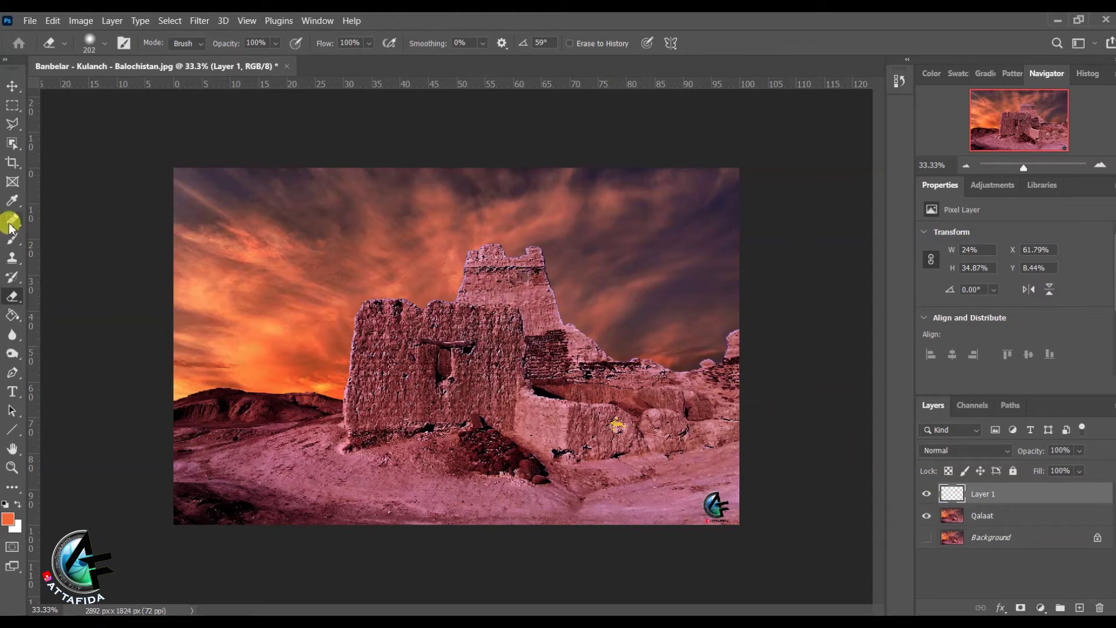
Brush orange over the fort walls and sky on Layer 1, and move that layer below Qalaat.
left_click(12, 238)
mouse_move(530, 271)
left_mouse_down()
mouse_move(564, 265)
mouse_move(635, 349)
mouse_move(598, 262)
mouse_move(555, 341)
mouse_move(564, 239)
mouse_move(590, 262)
mouse_move(664, 278)
mouse_move(588, 333)
mouse_move(582, 351)
mouse_move(506, 357)
mouse_move(515, 316)
mouse_move(626, 337)
mouse_move(629, 313)
mouse_move(651, 294)
left_mouse_up()
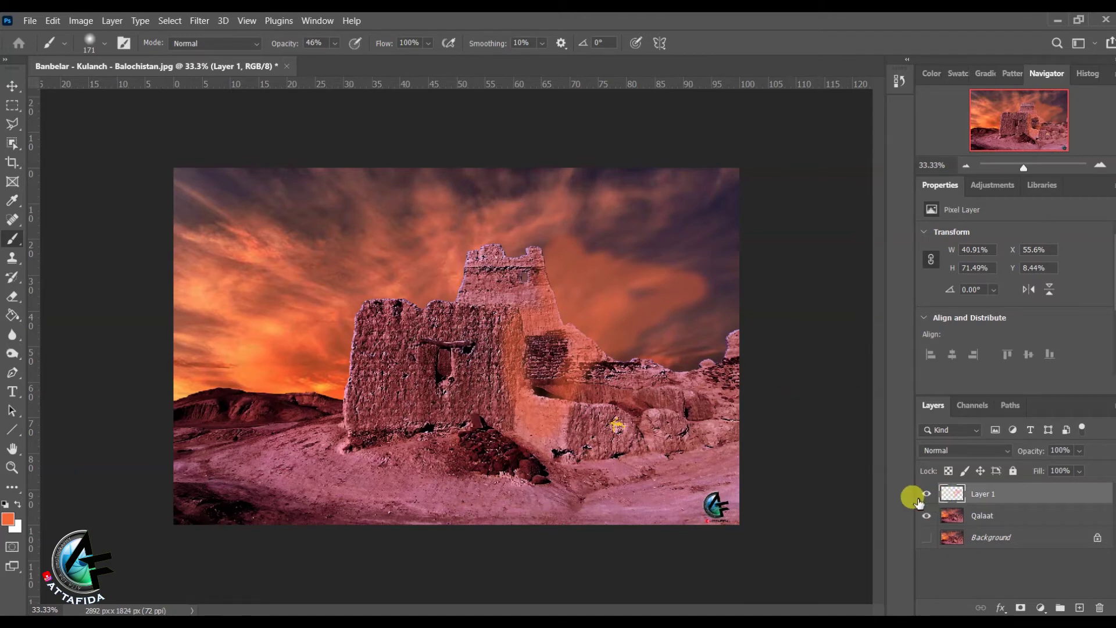
left_click_drag(975, 495, 983, 526)
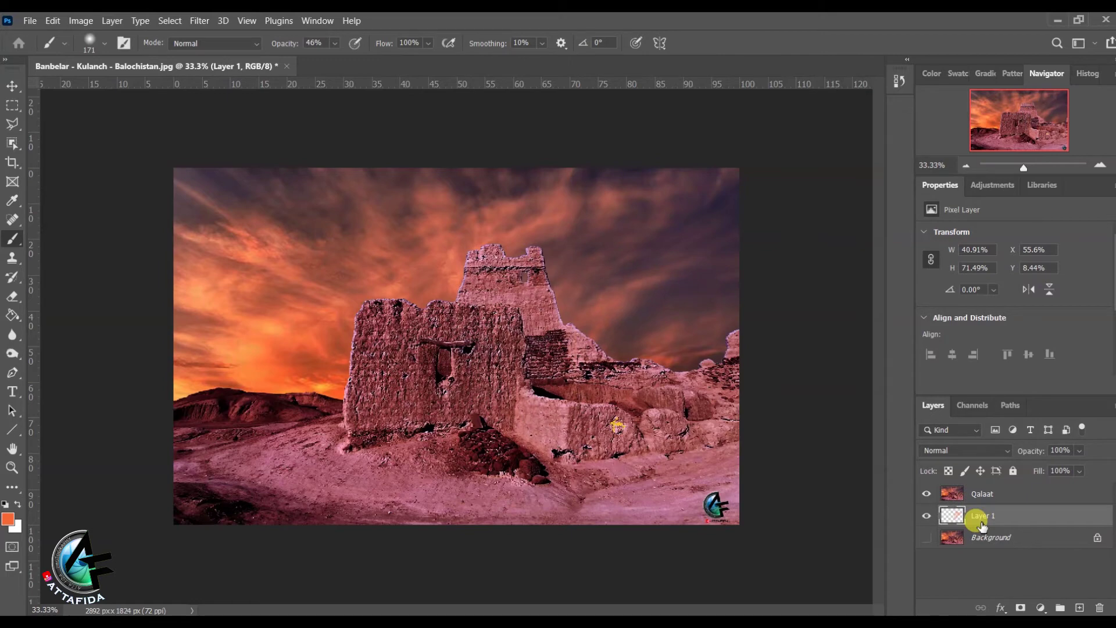
Hide and reshow the Qalaat layer to compare the stack, and make the Background layer visible.
left_click(927, 495)
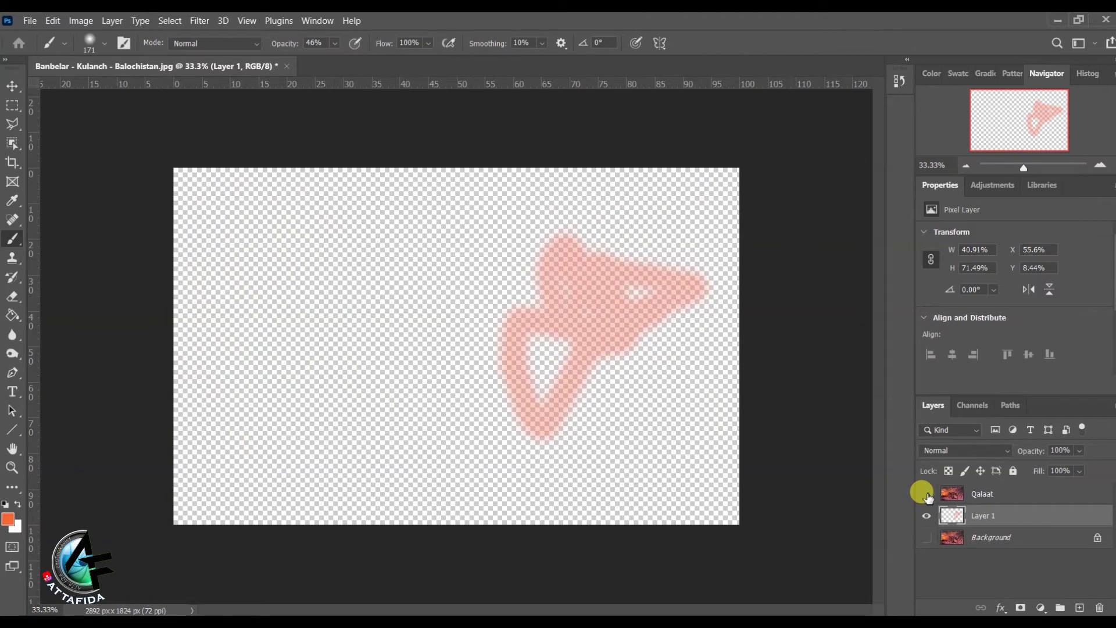
left_click(927, 495)
left_click(928, 538)
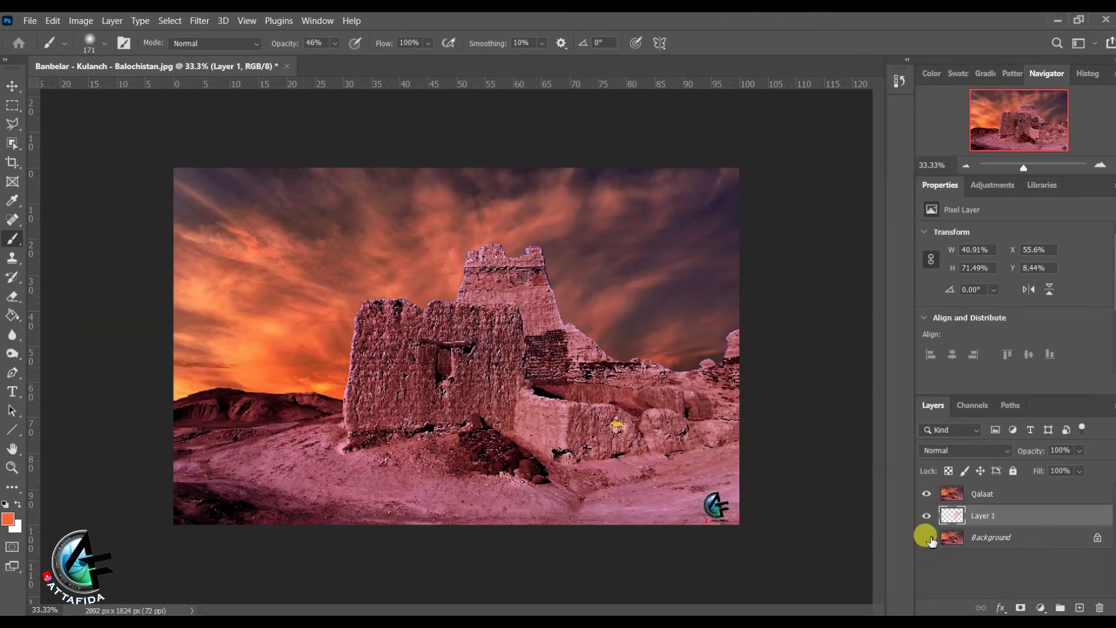
left_click(927, 495)
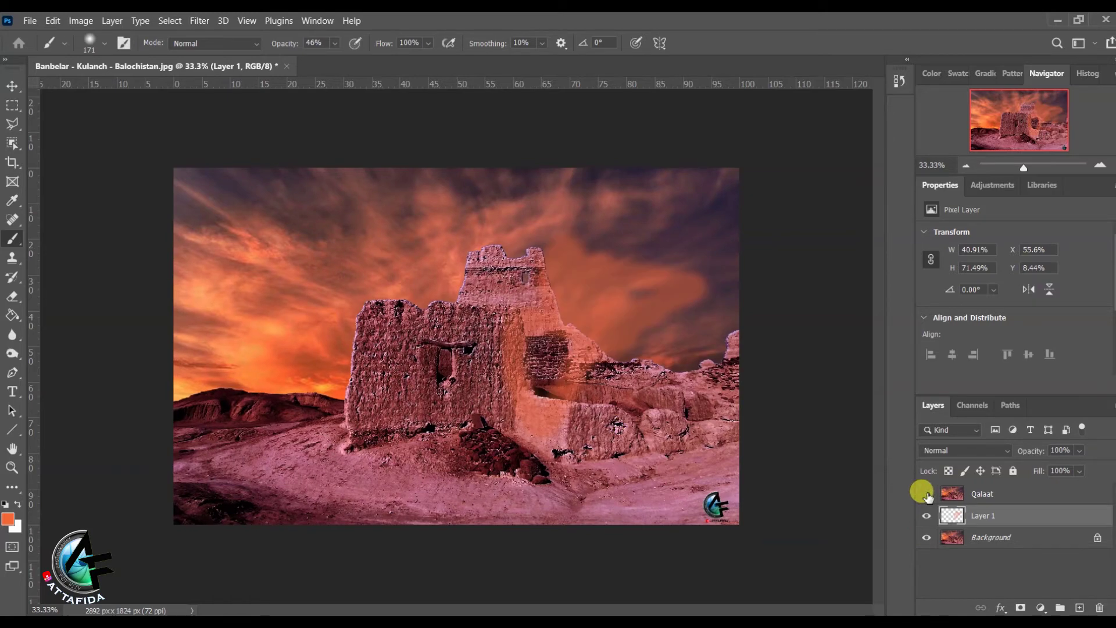
left_click(927, 494)
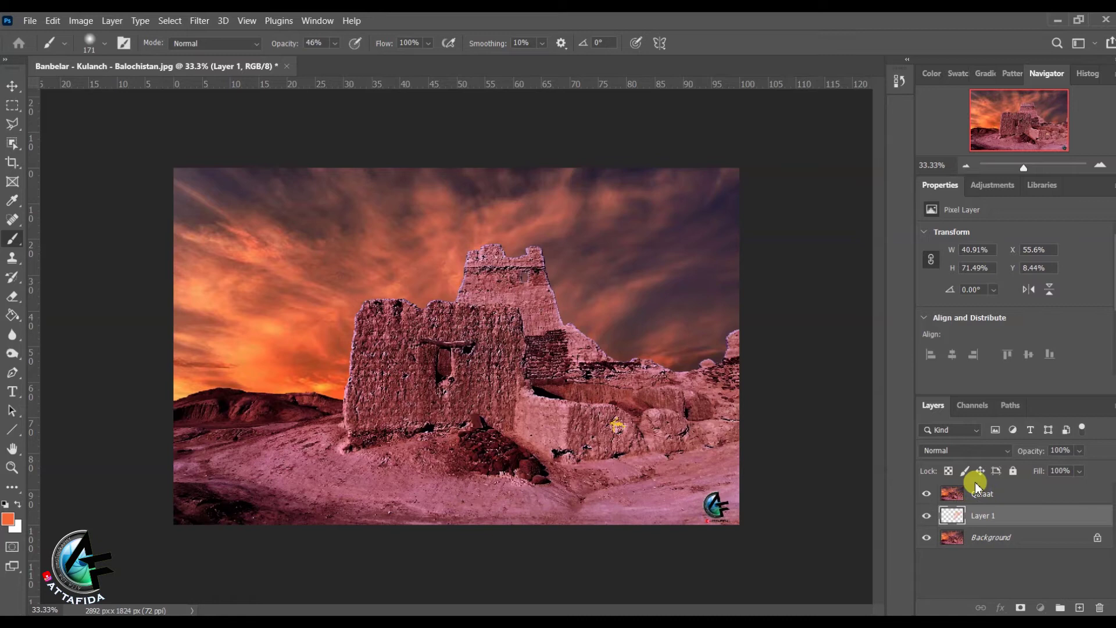
Move Layer 1 back above the Qalaat layer and delete it.
left_click_drag(1004, 520, 1000, 482)
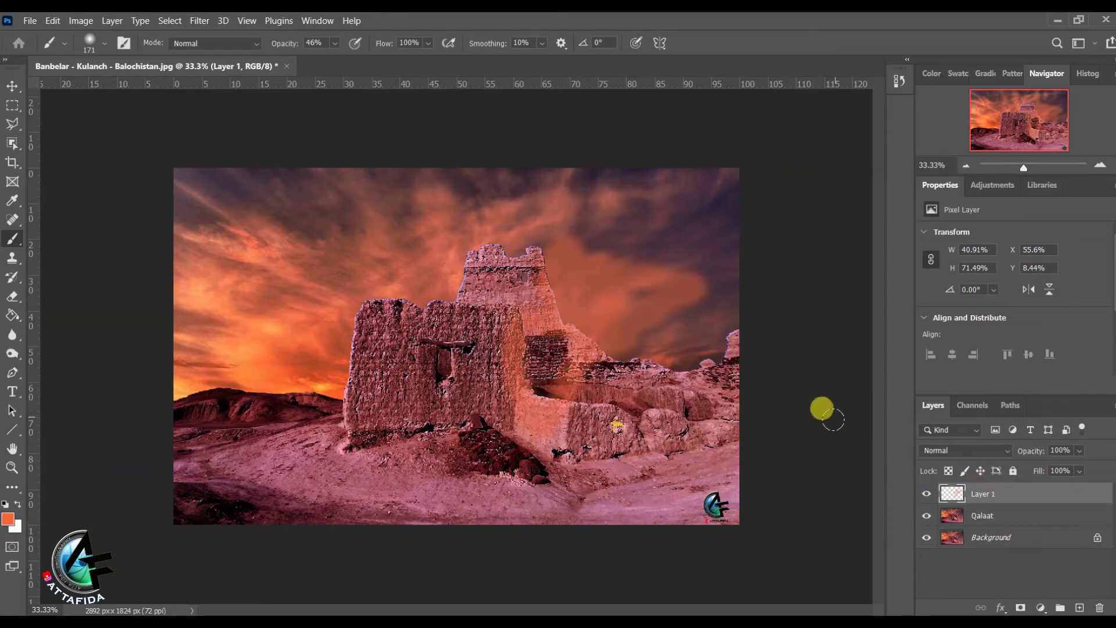
left_click_drag(980, 493, 1099, 608)
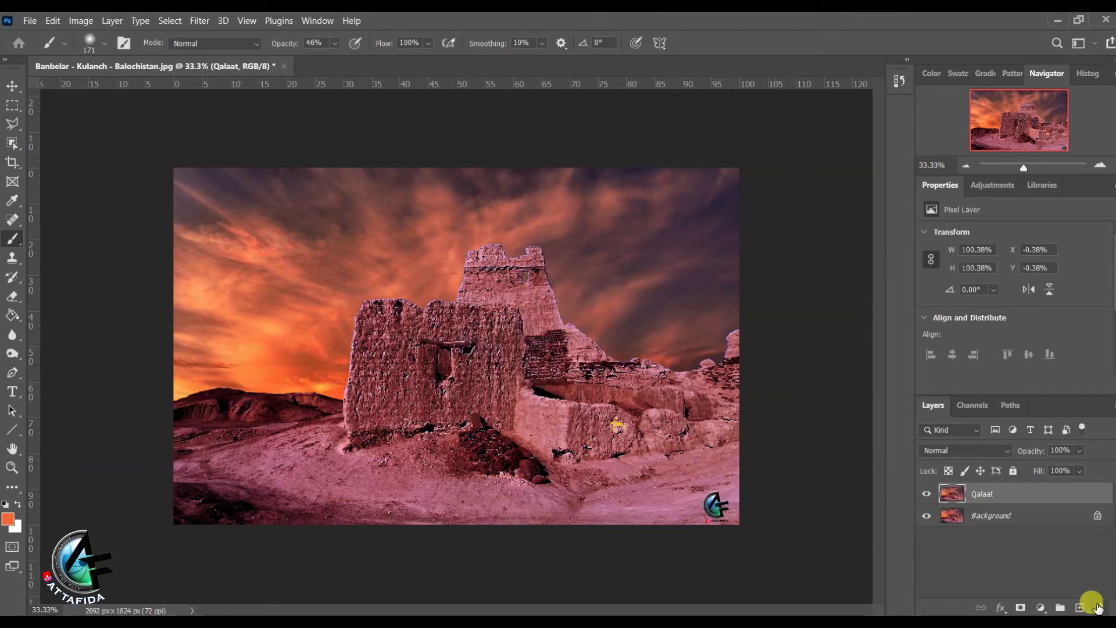
Heal small marks on the ground in front of the fort with the Spot Healing Brush at 66.67% zoom.
left_click(13, 222)
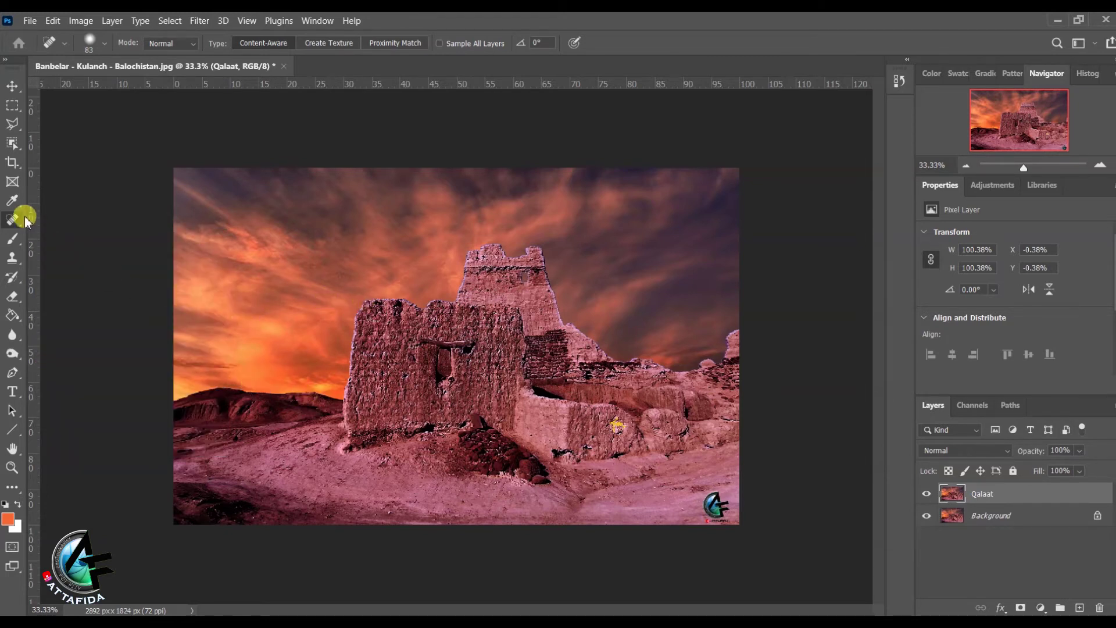
left_click(1097, 167)
left_click(1096, 167)
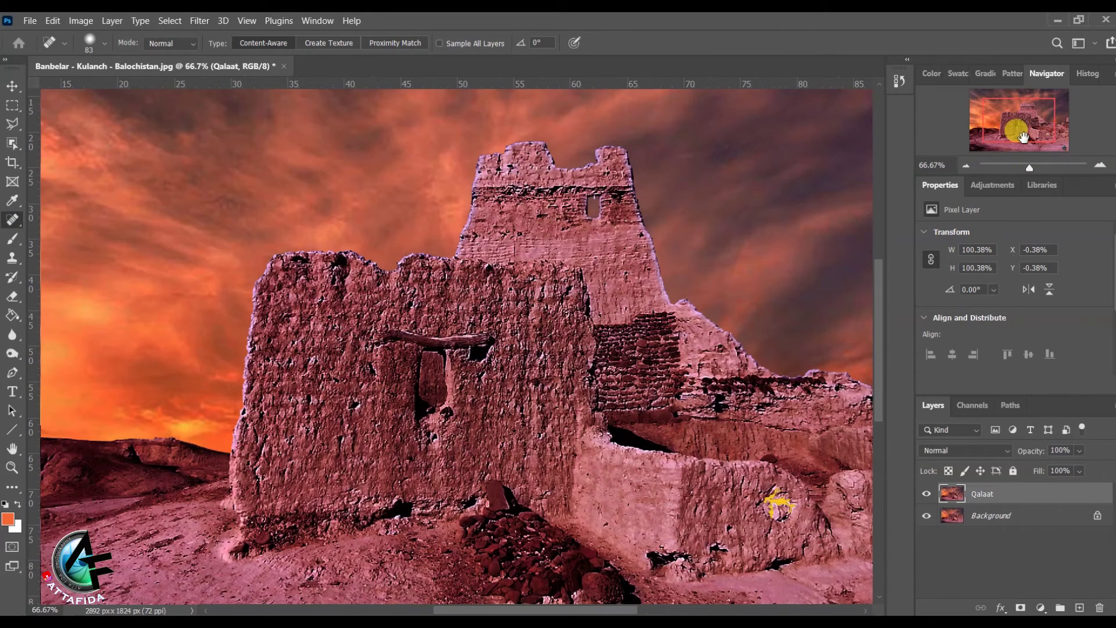
left_click_drag(1004, 130, 1010, 142)
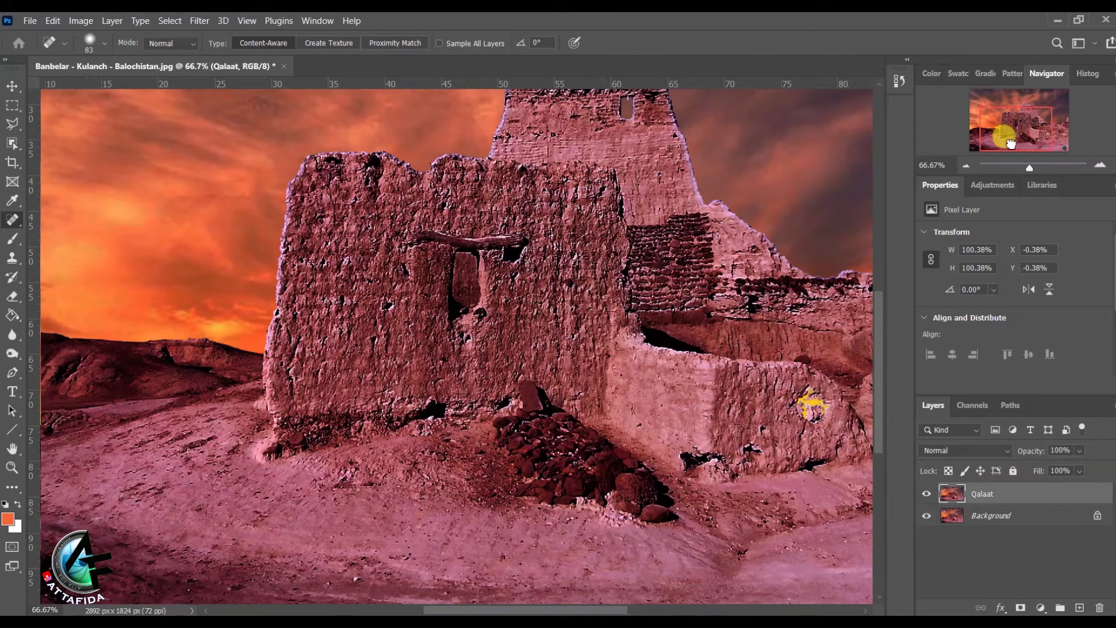
left_click_drag(240, 430, 179, 440)
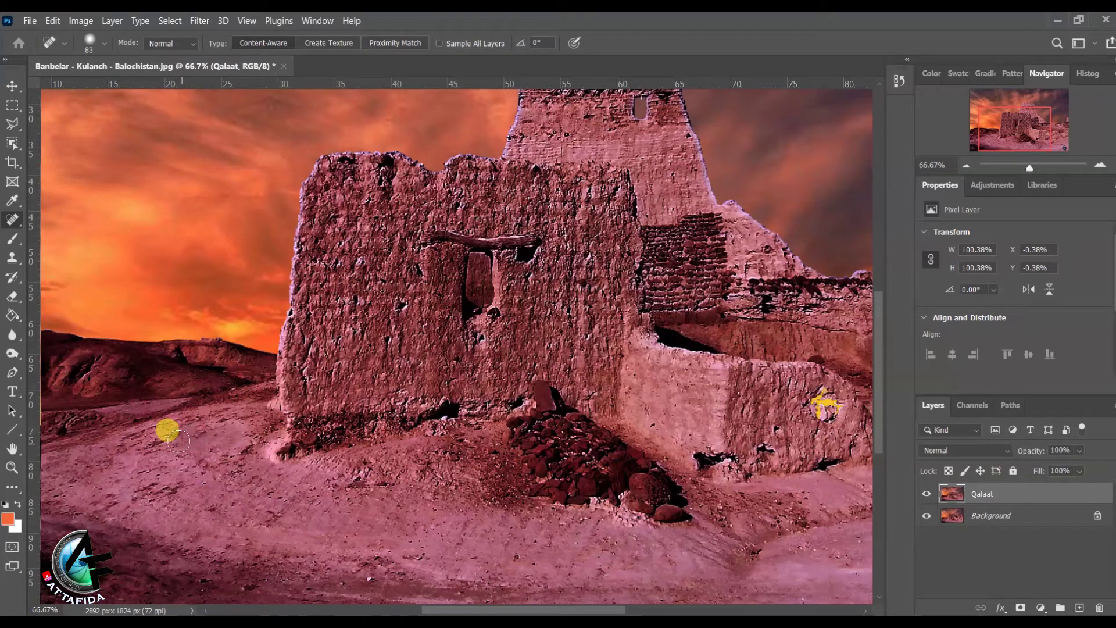
left_click_drag(330, 482, 374, 483)
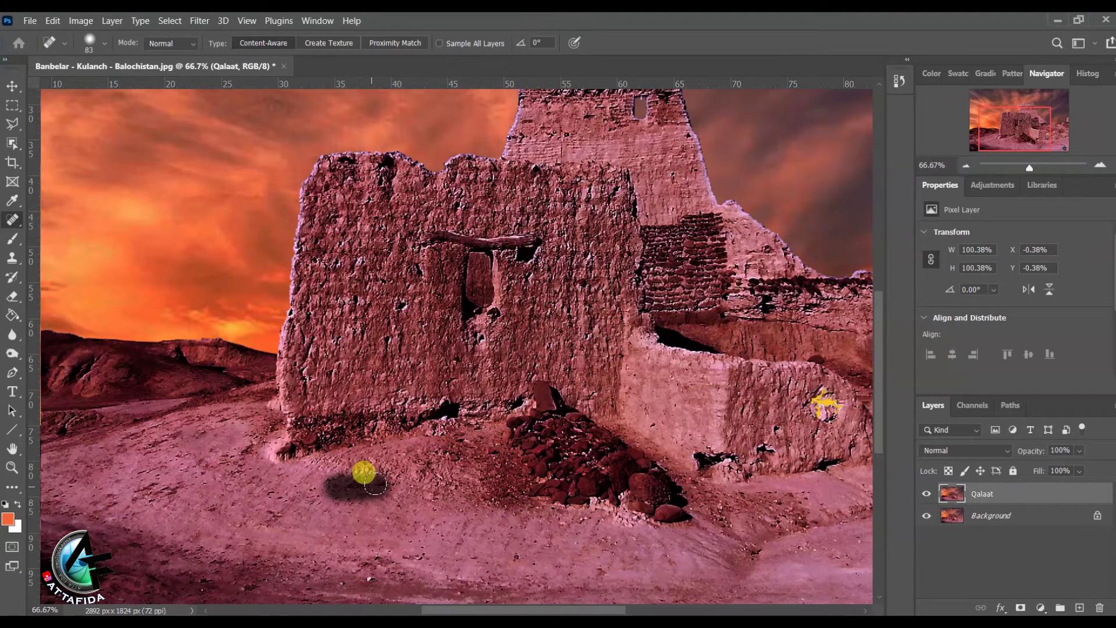
left_click(367, 474)
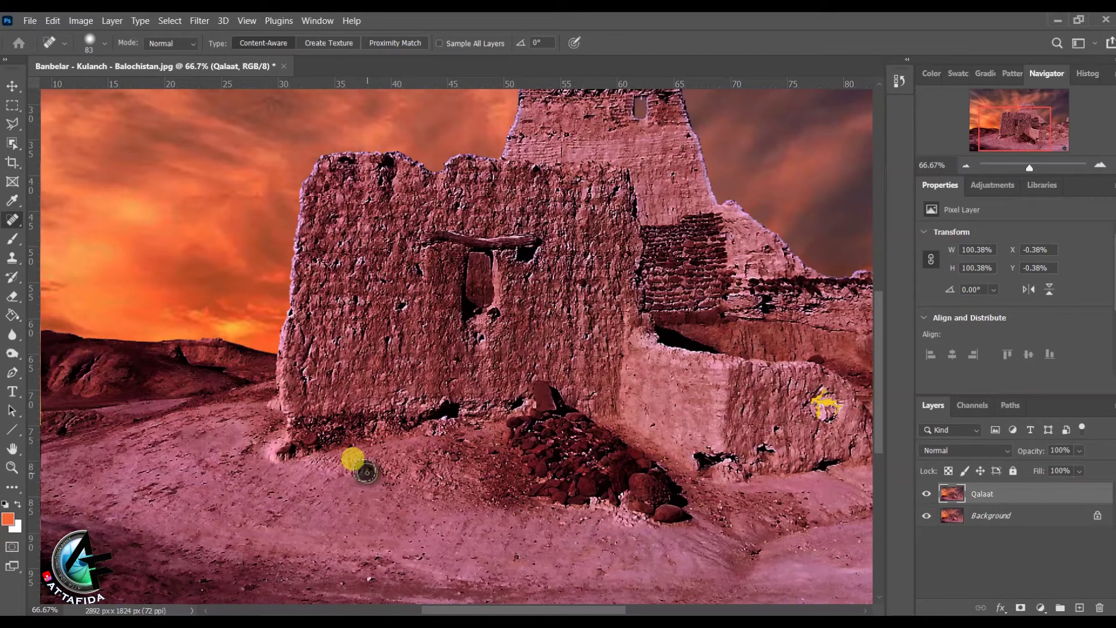
Heal away the stone beside the rubble, the dark holes along the low wall's base and the yellow drawing on its face.
mouse_move(643, 511)
left_mouse_down()
mouse_move(673, 487)
mouse_move(668, 506)
left_mouse_up()
mouse_move(667, 506)
left_mouse_down()
mouse_move(698, 462)
mouse_move(742, 459)
left_mouse_up()
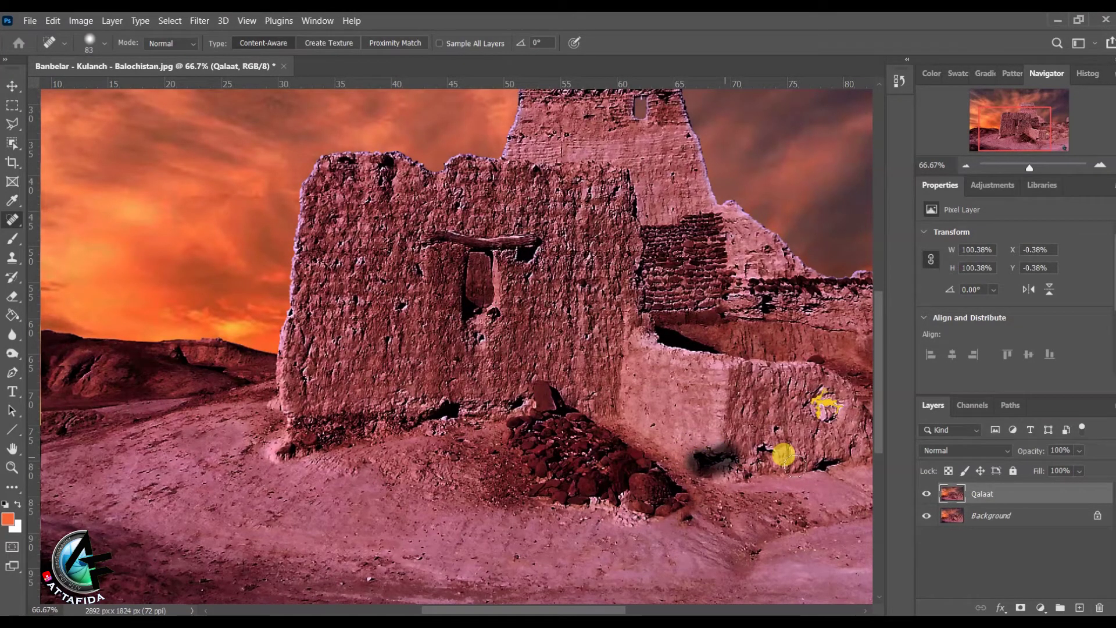
left_click(733, 454)
left_click_drag(732, 453, 698, 458)
mouse_move(783, 468)
left_mouse_down()
mouse_move(792, 468)
mouse_move(762, 444)
left_mouse_up()
left_click_drag(843, 465, 843, 465)
left_click_drag(676, 462, 673, 462)
mouse_move(782, 416)
left_mouse_down()
mouse_move(815, 419)
mouse_move(814, 400)
mouse_move(834, 408)
mouse_move(811, 400)
left_mouse_up()
left_click_drag(669, 448, 670, 448)
Try to heal the holes in the large front wall beside and below the window.
left_click_drag(384, 294, 387, 293)
left_click_drag(357, 379, 357, 379)
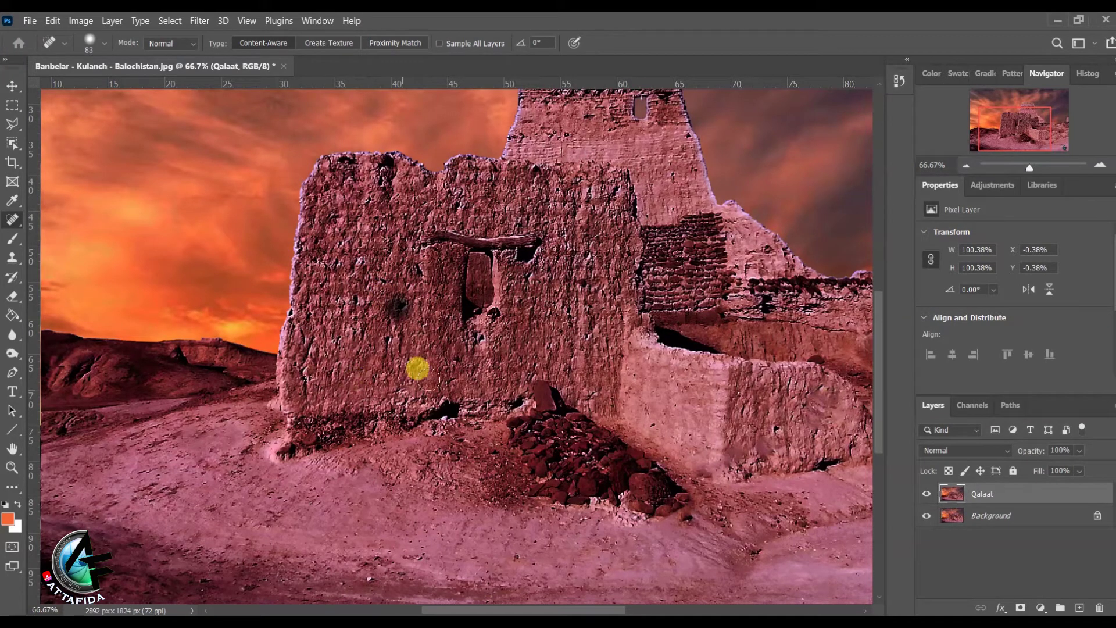
left_click_drag(488, 306, 499, 293)
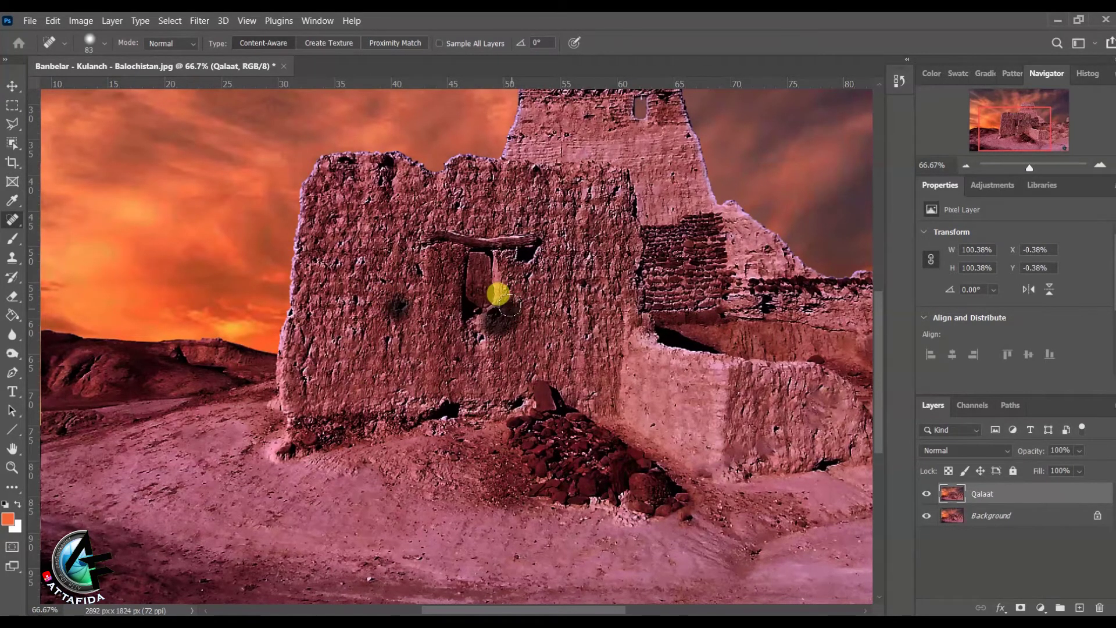
left_click_drag(388, 277, 387, 302)
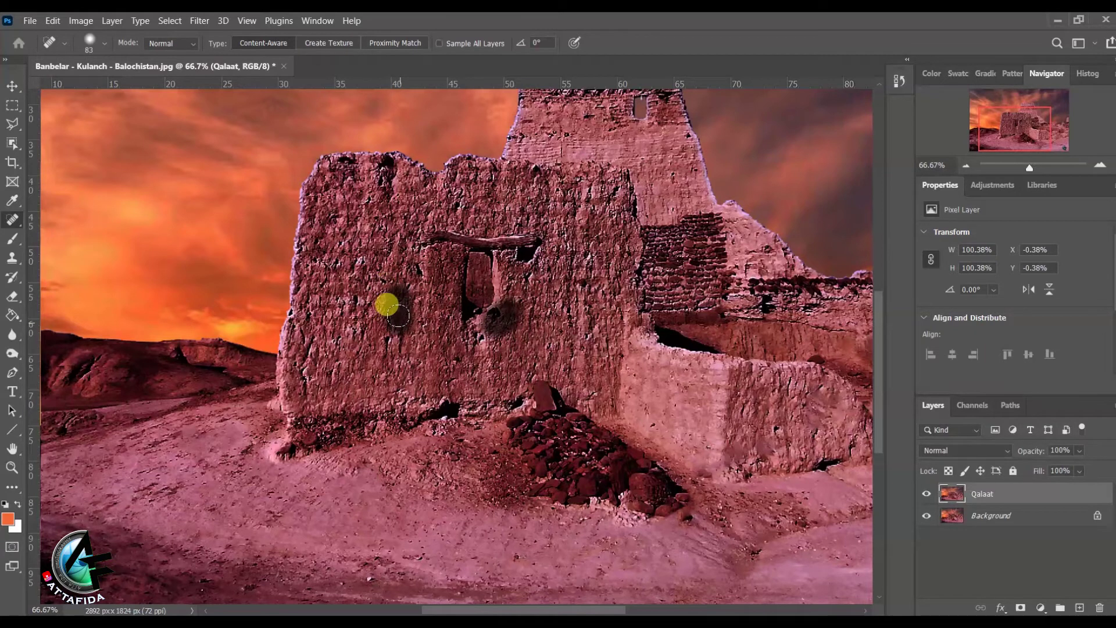
mouse_move(453, 316)
left_mouse_down()
mouse_move(490, 325)
mouse_move(529, 290)
mouse_move(449, 332)
mouse_move(429, 284)
mouse_move(375, 301)
mouse_move(425, 333)
mouse_move(437, 321)
mouse_move(406, 351)
left_mouse_up()
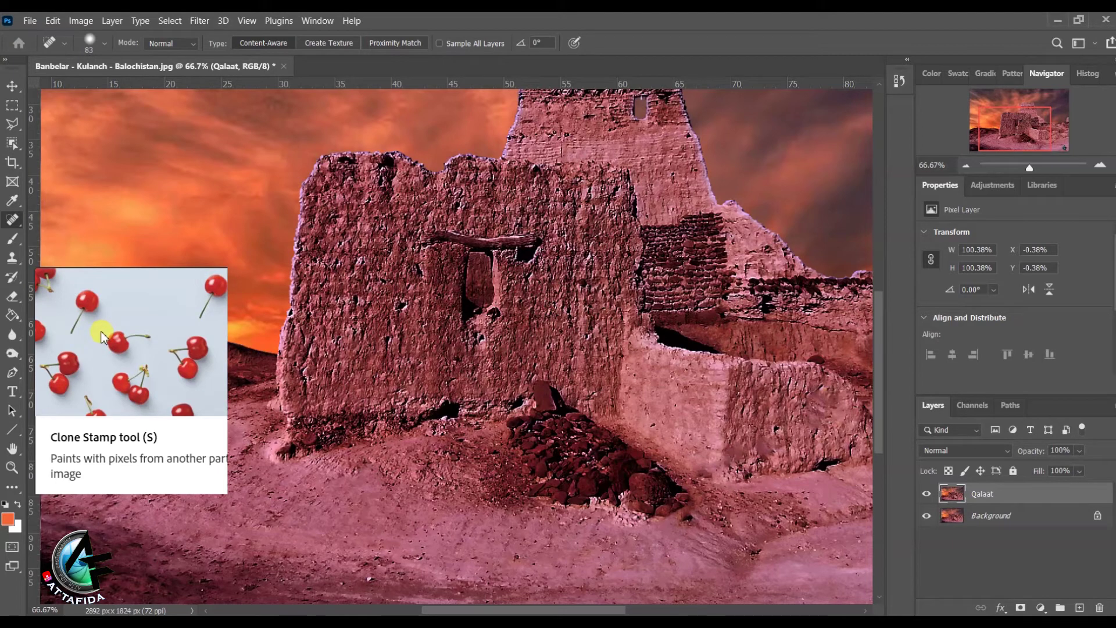
Switch to the Clone Stamp tool and set its brush size to 83 px.
left_click(10, 258)
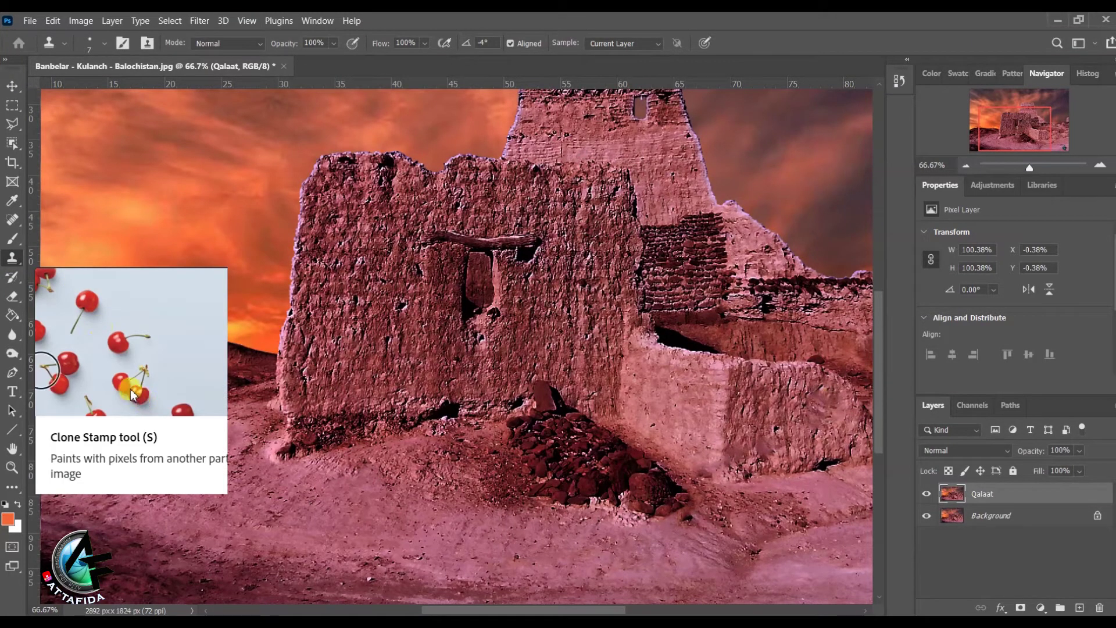
right_click(268, 300)
left_click(383, 336)
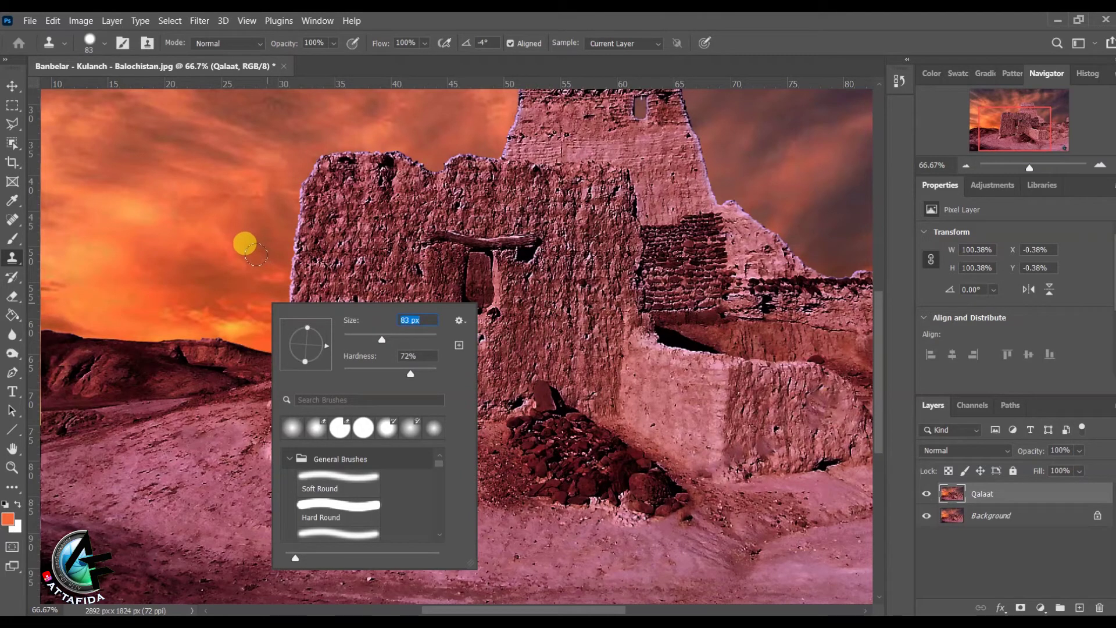
left_click(255, 254)
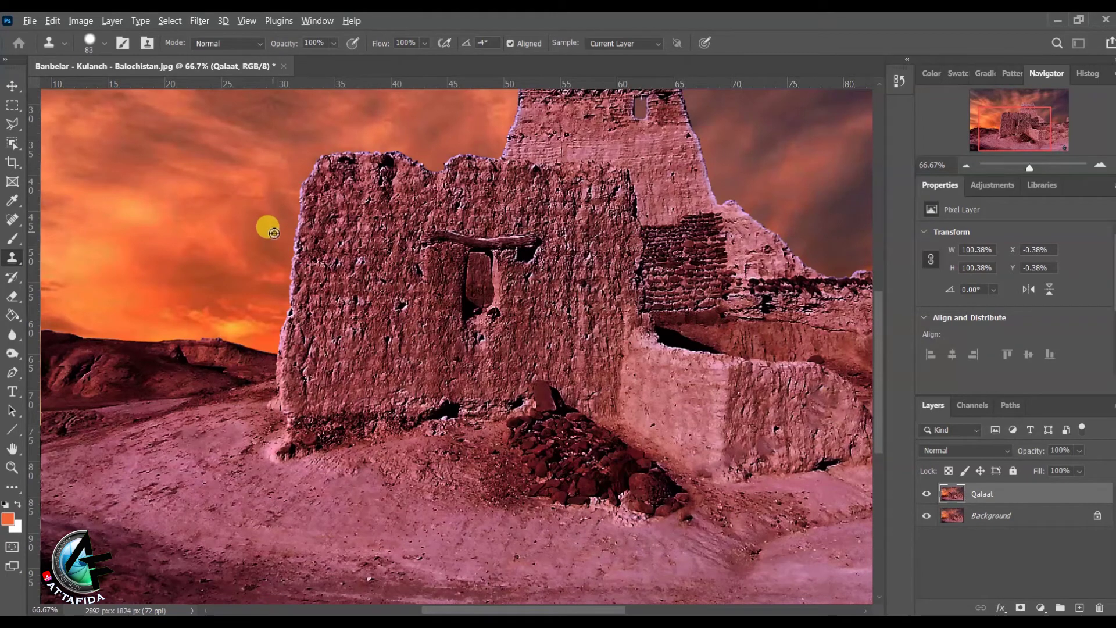
Clone the rubble heap onto the open ground in front of the large wall with the Clone Stamp.
left_click(261, 259)
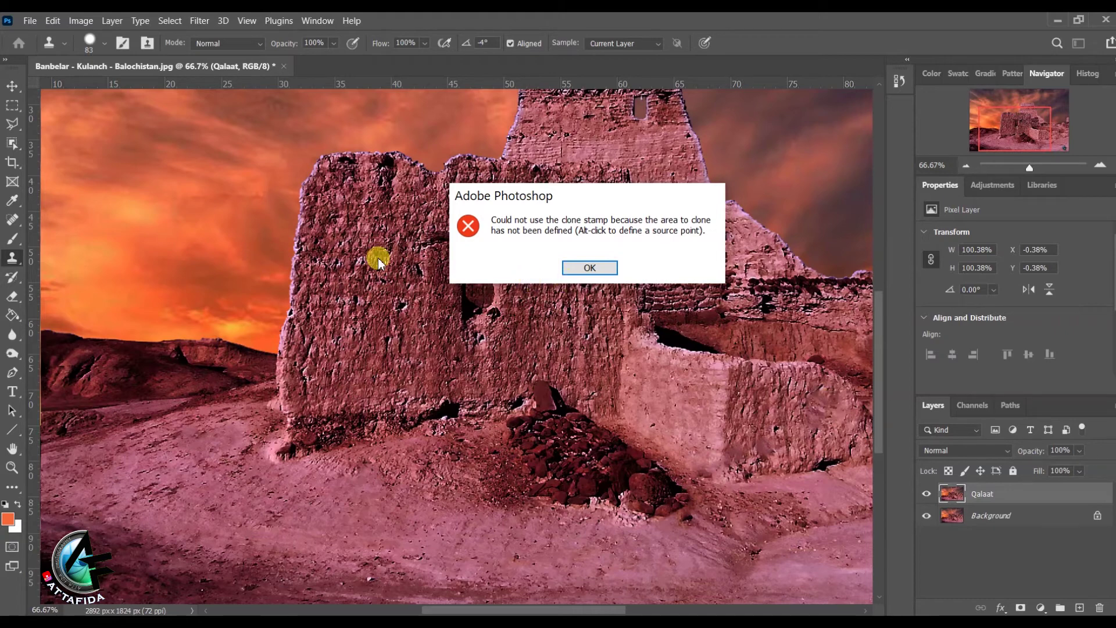
left_click(566, 273)
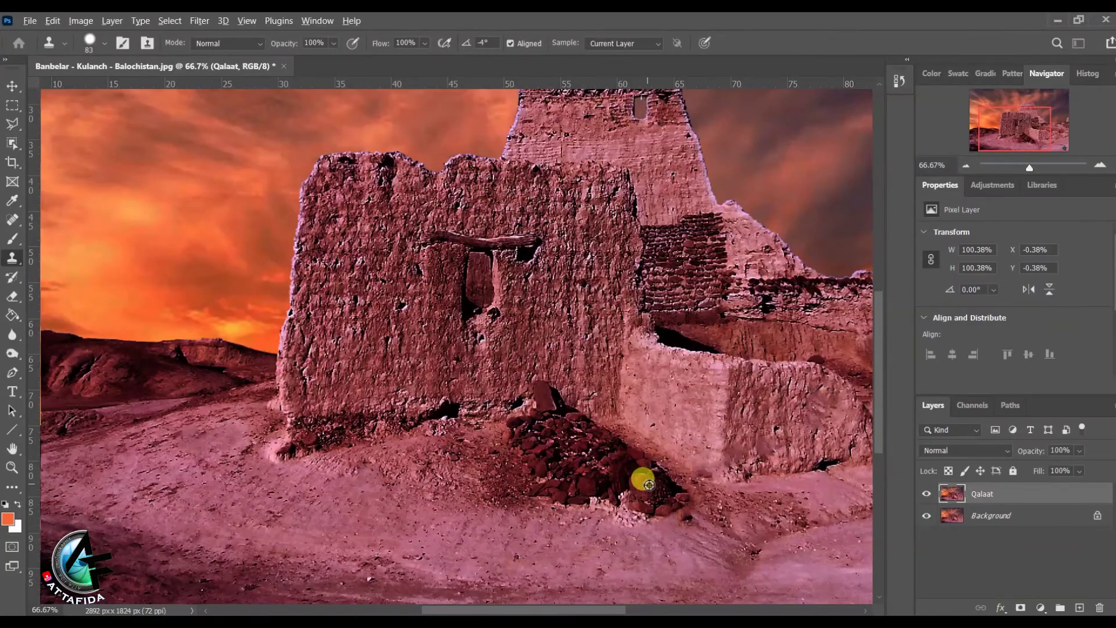
left_click(401, 505)
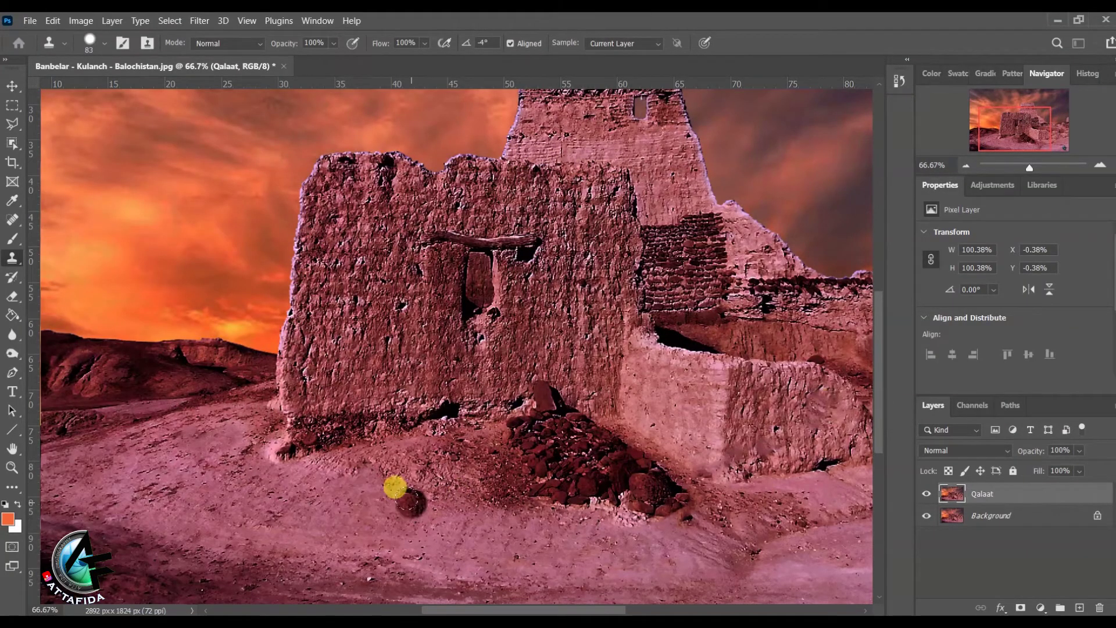
left_click(367, 504)
key("ctrl+z")
mouse_move(371, 507)
left_mouse_down()
mouse_move(377, 469)
mouse_move(406, 513)
mouse_move(405, 491)
mouse_move(361, 453)
mouse_move(384, 454)
mouse_move(449, 504)
mouse_move(374, 519)
mouse_move(355, 479)
mouse_move(343, 513)
mouse_move(326, 489)
mouse_move(325, 508)
mouse_move(325, 476)
mouse_move(309, 460)
mouse_move(296, 468)
mouse_move(297, 530)
mouse_move(283, 482)
mouse_move(292, 466)
mouse_move(324, 499)
mouse_move(392, 525)
mouse_move(402, 543)
mouse_move(280, 510)
mouse_move(246, 482)
mouse_move(281, 462)
mouse_move(257, 465)
mouse_move(245, 492)
mouse_move(276, 510)
mouse_move(223, 506)
left_mouse_up()
Lower the Clone Stamp brush hardness and clone more of the surrounding ground and wall base around the copied rubble.
right_click(295, 486)
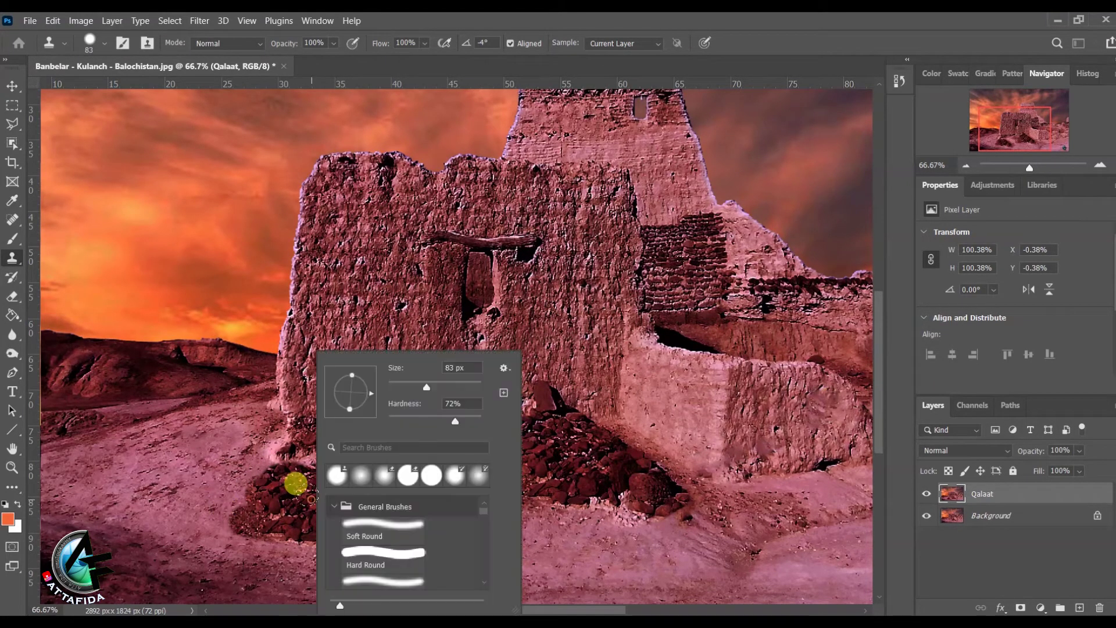
left_click_drag(464, 422, 441, 420)
left_click(191, 471)
mouse_move(191, 471)
left_mouse_down()
mouse_move(241, 491)
mouse_move(231, 503)
mouse_move(254, 531)
mouse_move(209, 514)
mouse_move(222, 496)
mouse_move(236, 531)
mouse_move(394, 556)
mouse_move(432, 541)
mouse_move(423, 526)
mouse_move(326, 458)
mouse_move(393, 453)
mouse_move(455, 502)
mouse_move(379, 523)
left_mouse_up()
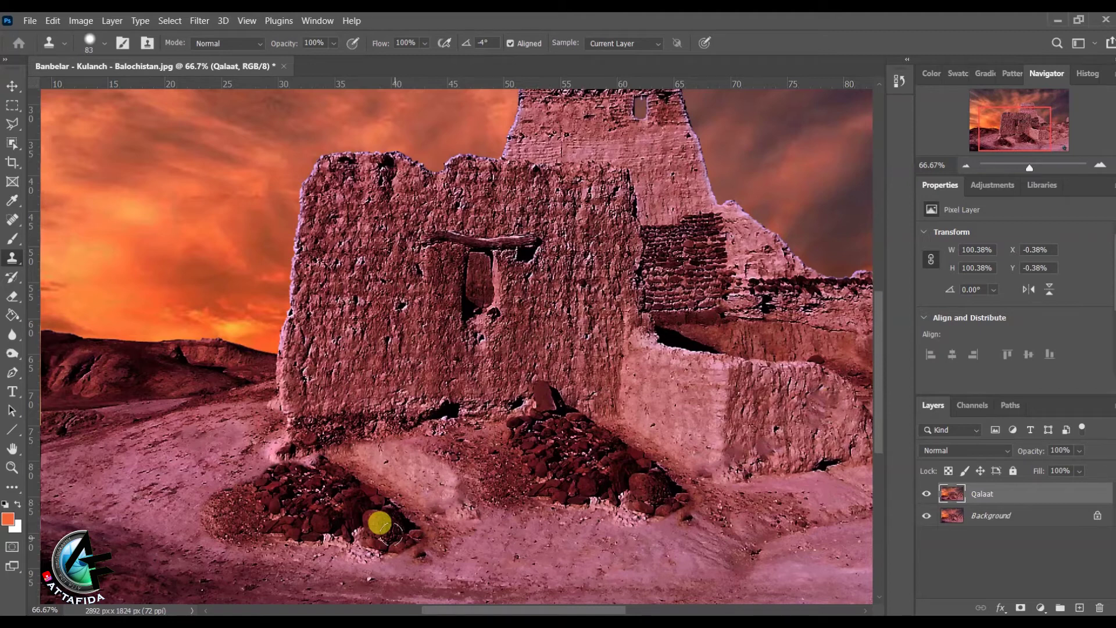
Clone ground over part of the original rubble and over the dark track, and clone orange sky over the distant hills.
mouse_move(669, 491)
left_mouse_down()
mouse_move(523, 473)
mouse_move(573, 464)
mouse_move(526, 449)
left_mouse_up()
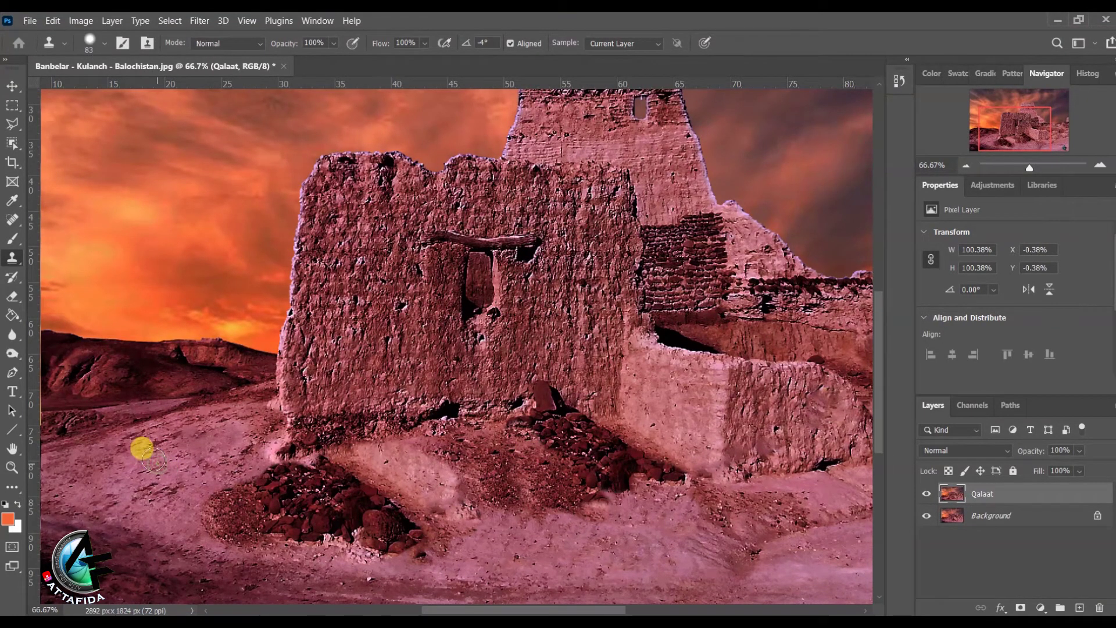
mouse_move(187, 400)
left_mouse_down()
mouse_move(204, 398)
mouse_move(98, 426)
left_mouse_up()
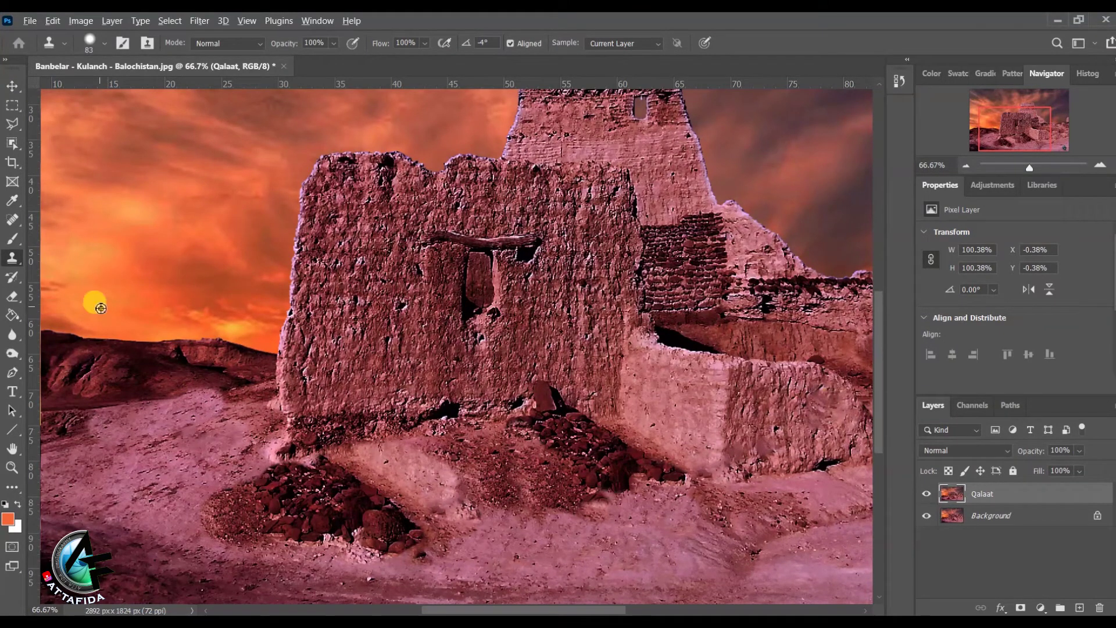
mouse_move(122, 288)
left_mouse_down()
mouse_move(149, 329)
mouse_move(250, 356)
mouse_move(82, 336)
mouse_move(91, 359)
mouse_move(170, 367)
mouse_move(66, 342)
mouse_move(66, 321)
mouse_move(64, 332)
mouse_move(198, 336)
mouse_move(133, 394)
left_mouse_up()
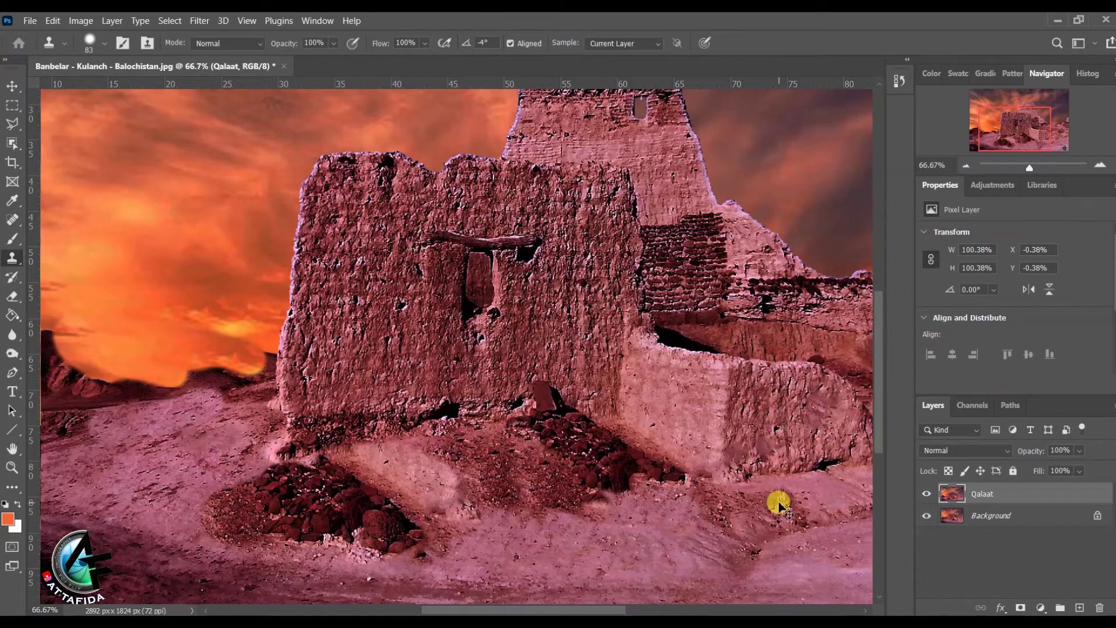
Step back and forward through the Clone Stamp strokes for comparison, ending with all of them undone.
key("ctrl+z")
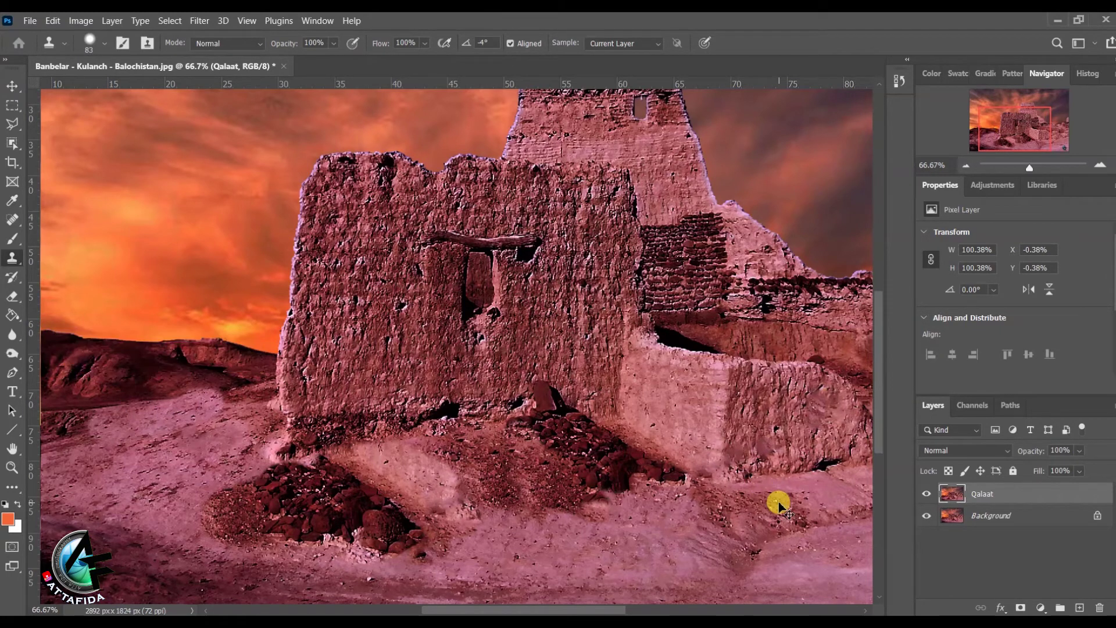
key("ctrl+z")
key("ctrl+z")
key("ctrl+z")
key("ctrl+z")
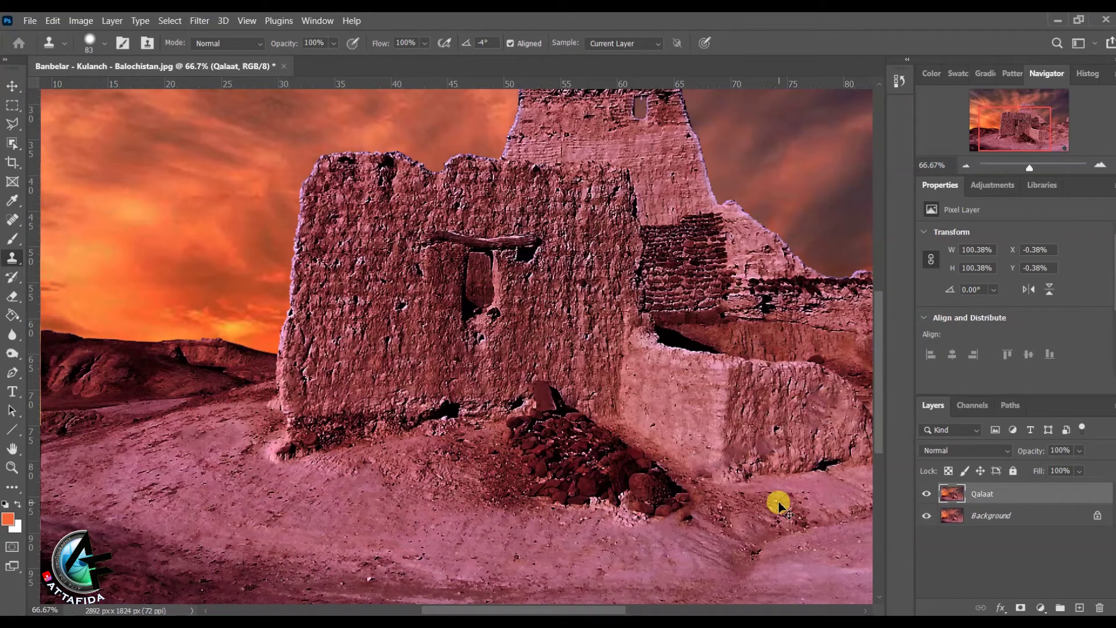
key("ctrl+shift+z")
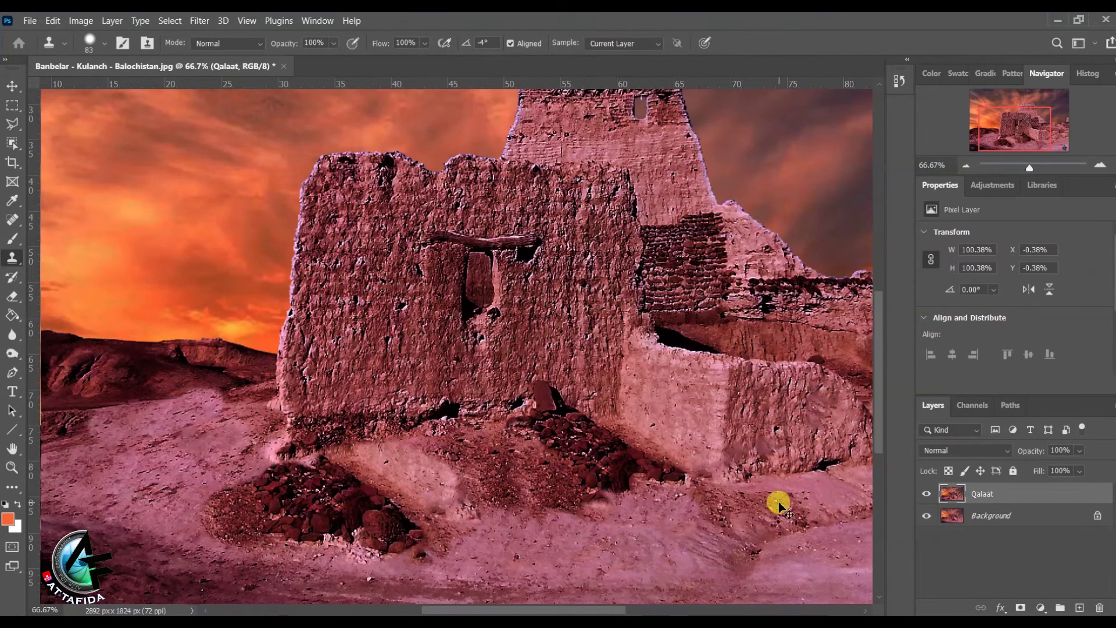
key("ctrl+shift+z")
key("ctrl+shift+z")
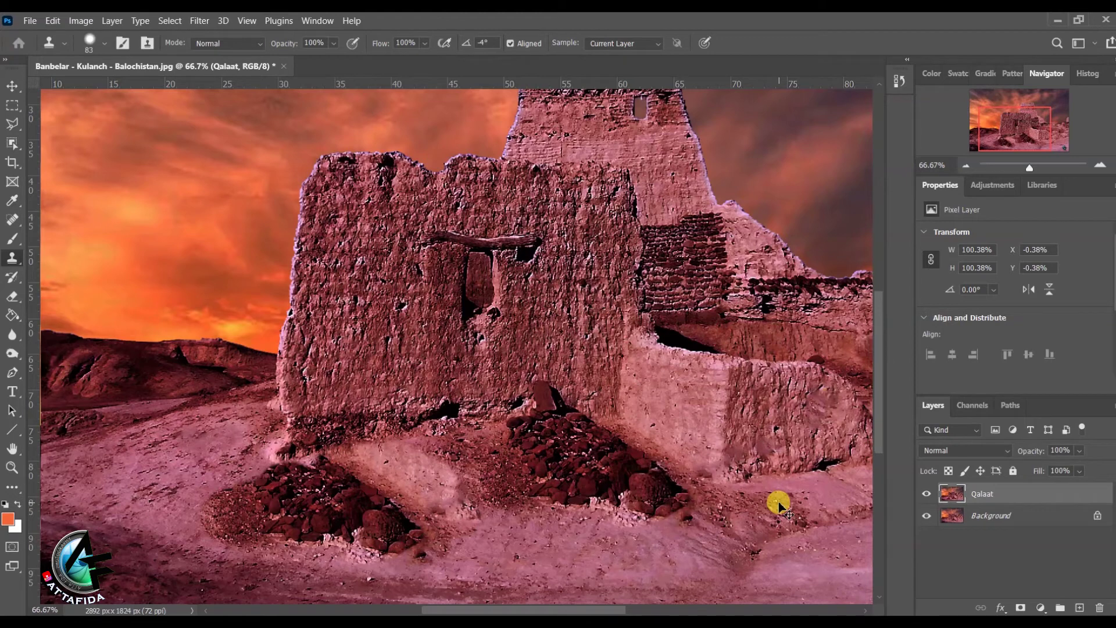
key("ctrl+z")
key("ctrl+z")
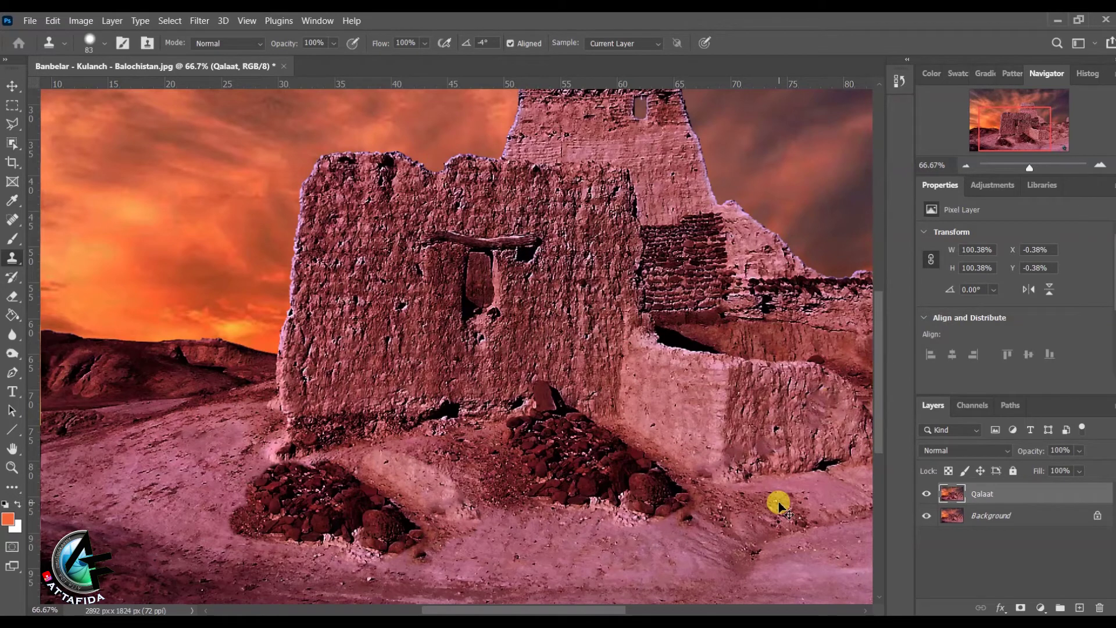
key("ctrl+z")
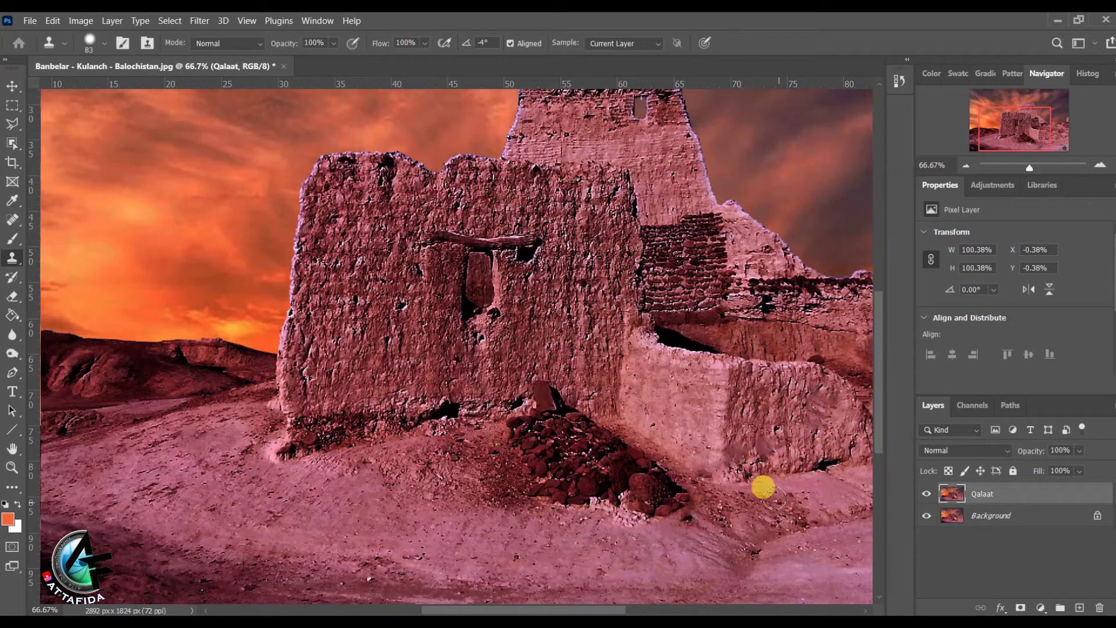
Fill the low wall's light face on the Qalaat layer with the orange foreground colour using the Paint Bucket tool.
left_click(12, 315)
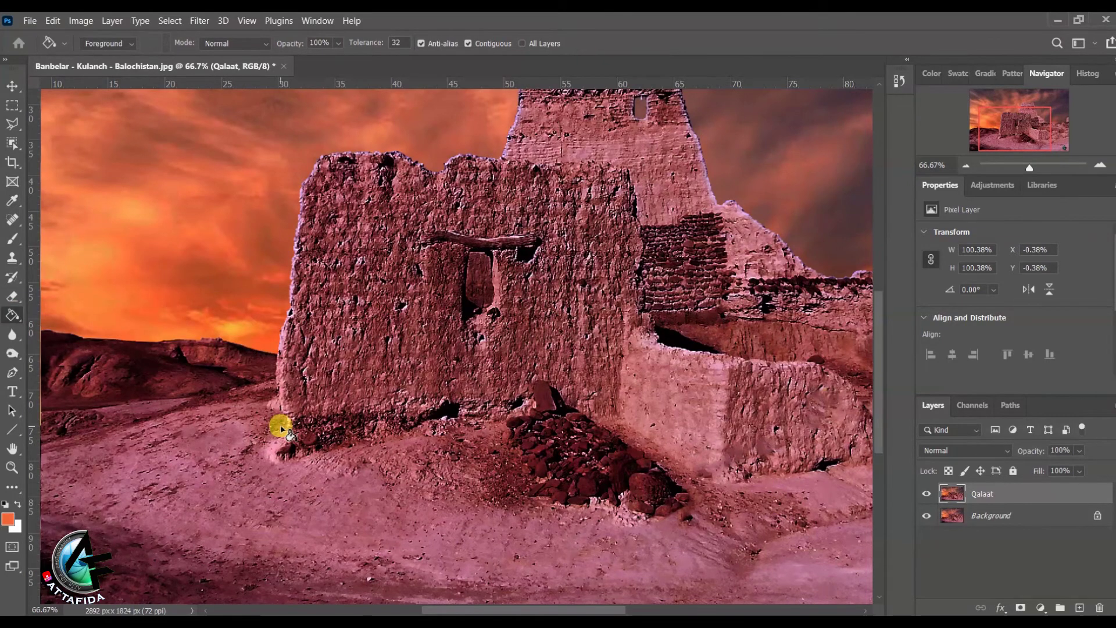
left_click(686, 361)
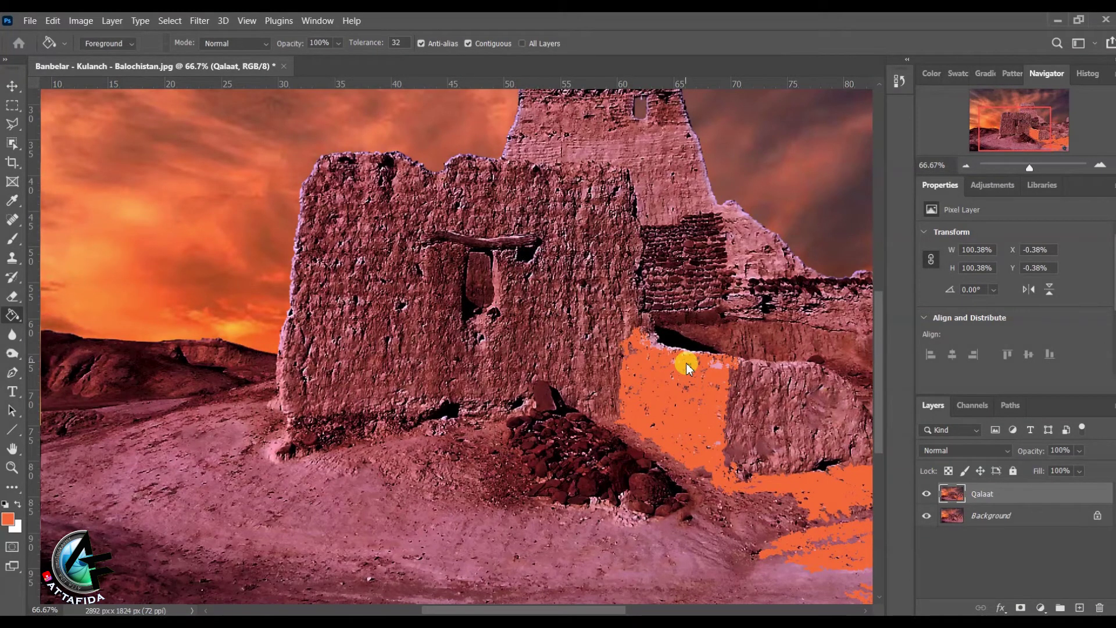
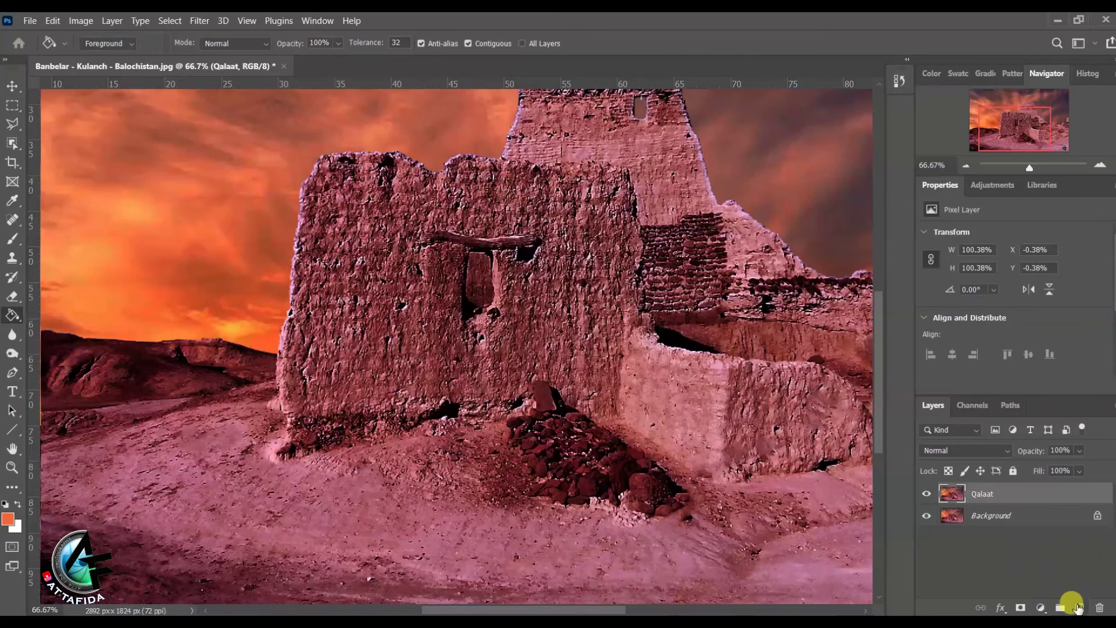
Add a new empty layer above Qalaat and hide the Qalaat and Background layers.
left_click(1080, 609)
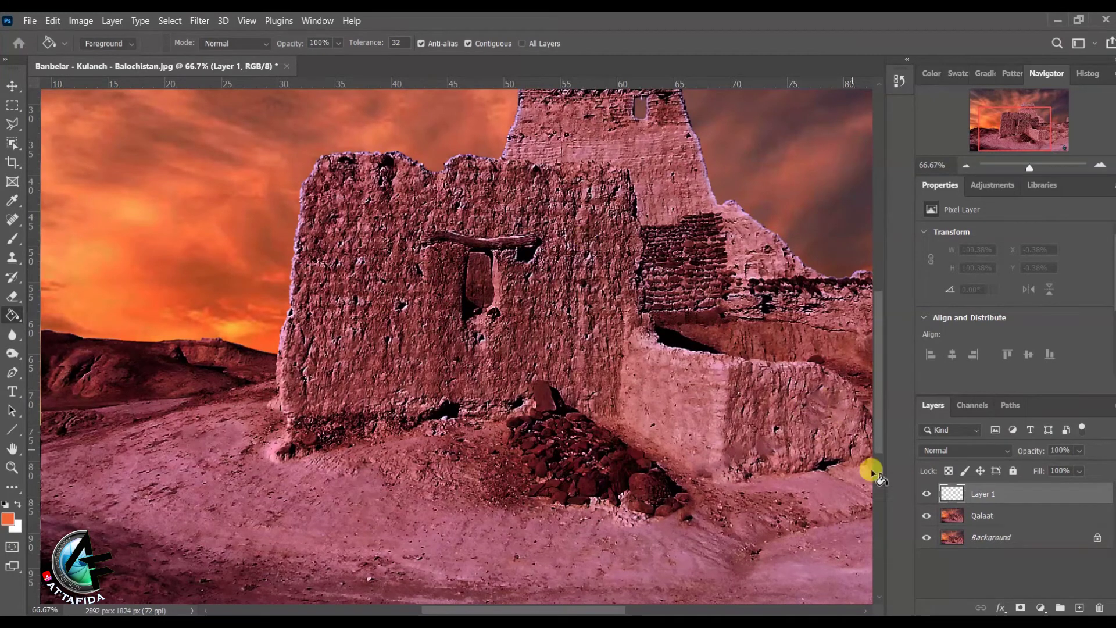
left_click(926, 516)
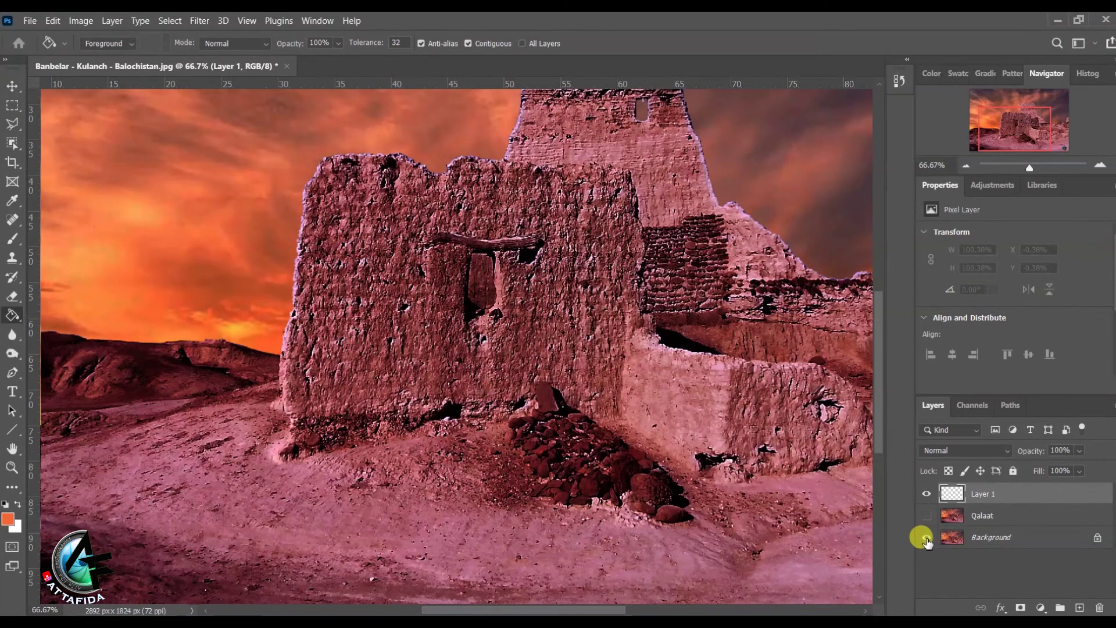
left_click(926, 538)
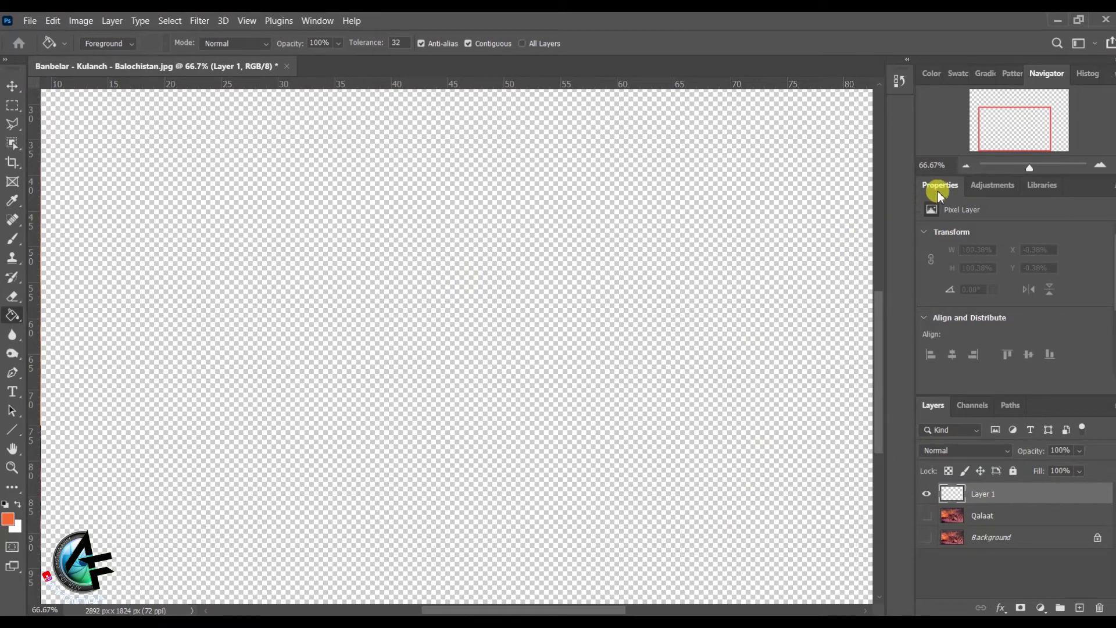
Fill the whole new empty layer with the orange foreground colour using the Paint Bucket.
left_click(964, 167)
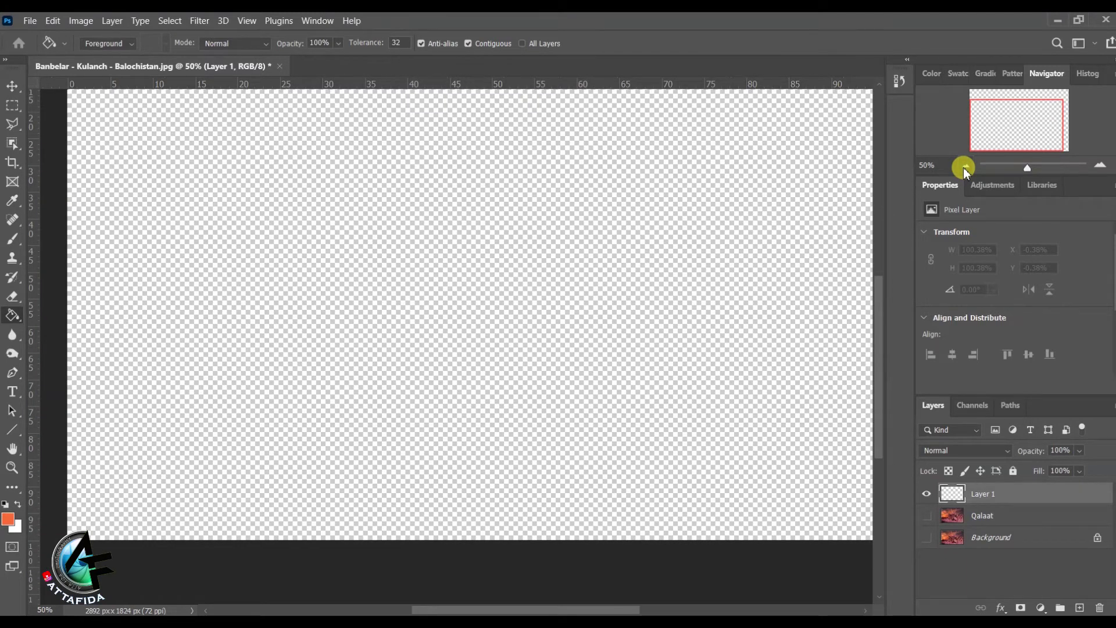
left_click(965, 168)
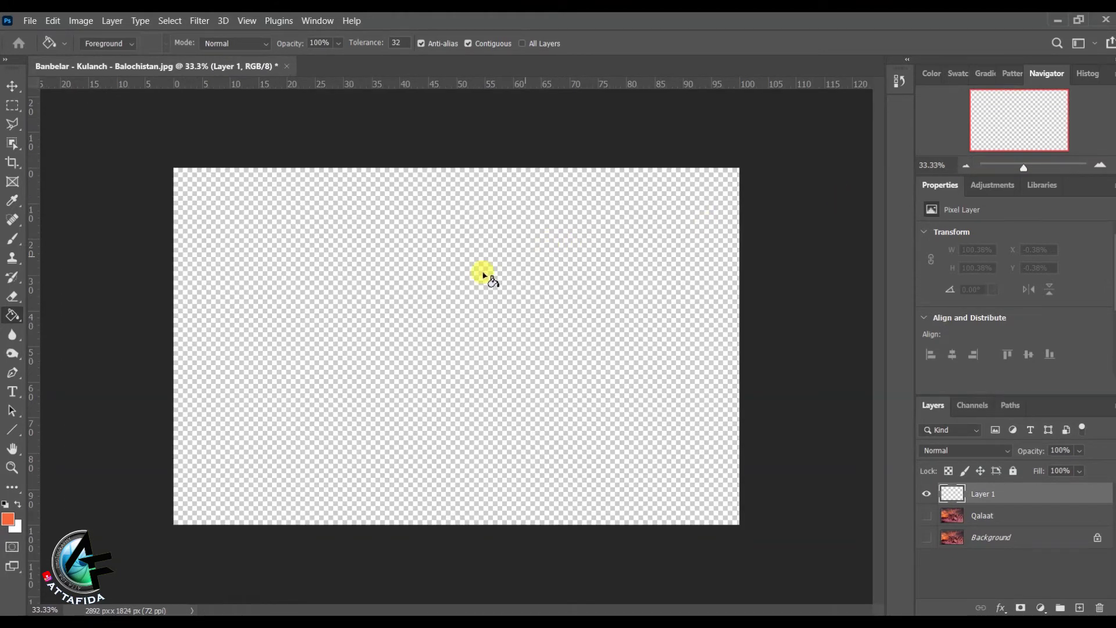
left_click(442, 285)
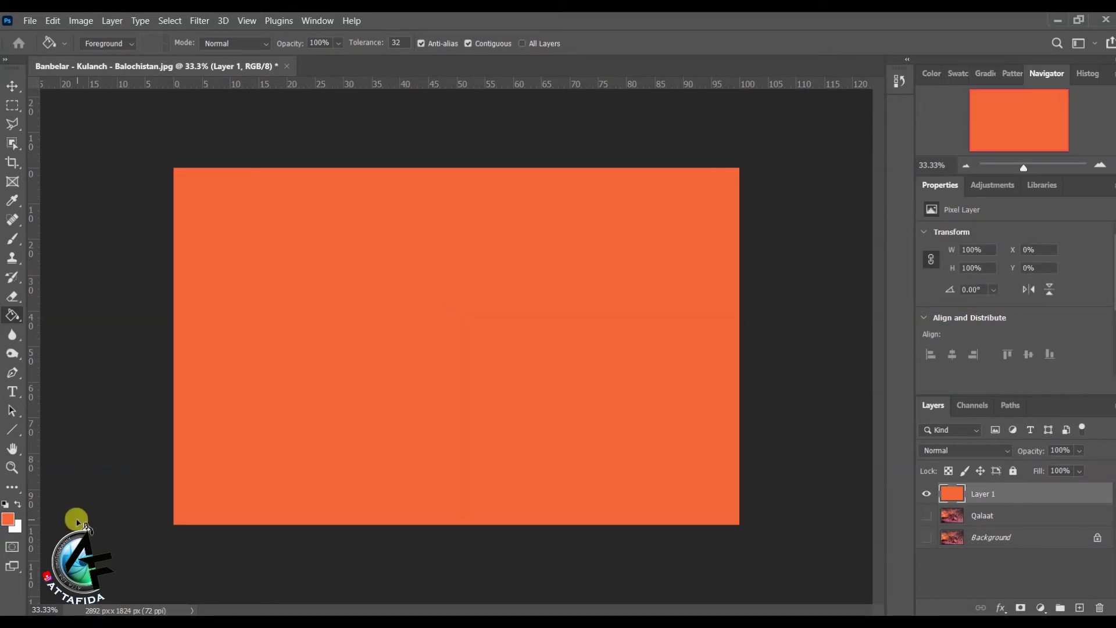
Set the foreground colour to the pale pink ebdbdb and fill the new layer with it.
left_click(8, 519)
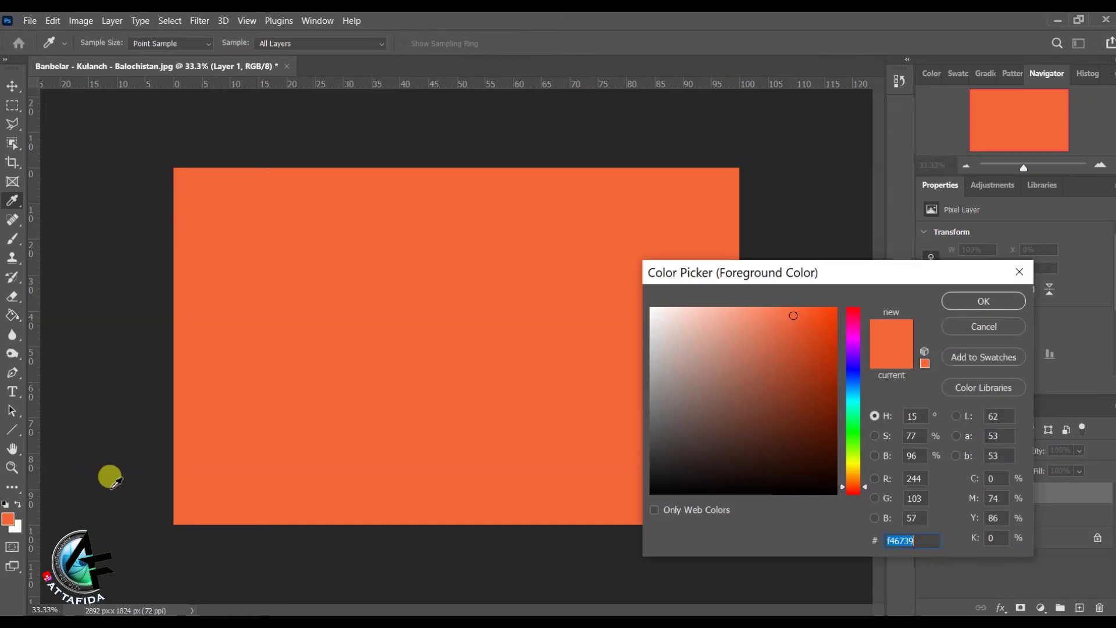
left_click(664, 314)
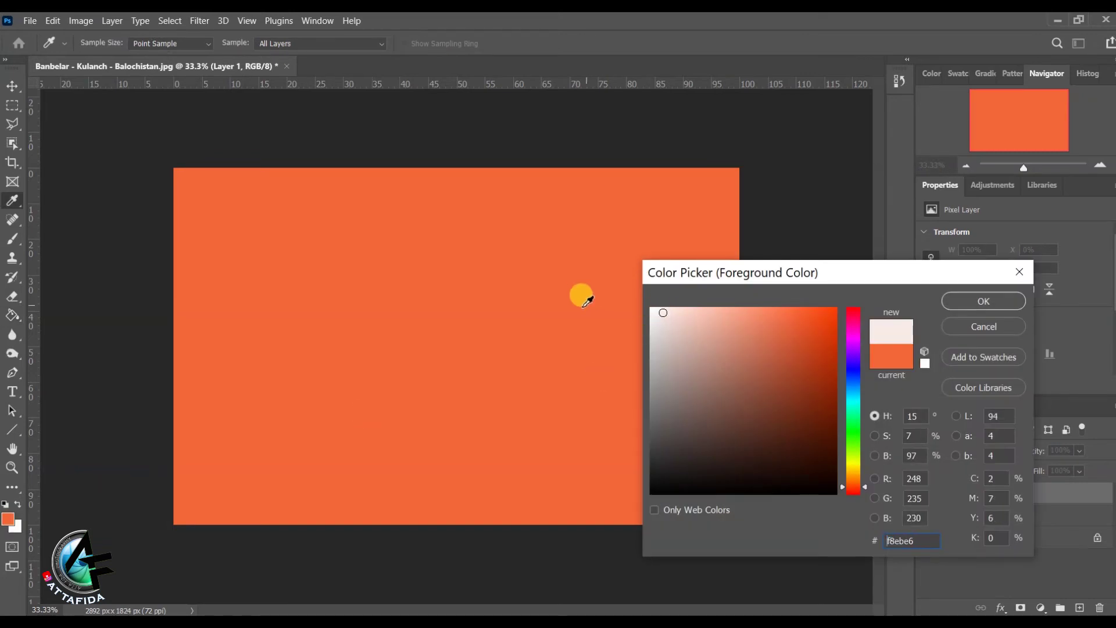
left_click(417, 272)
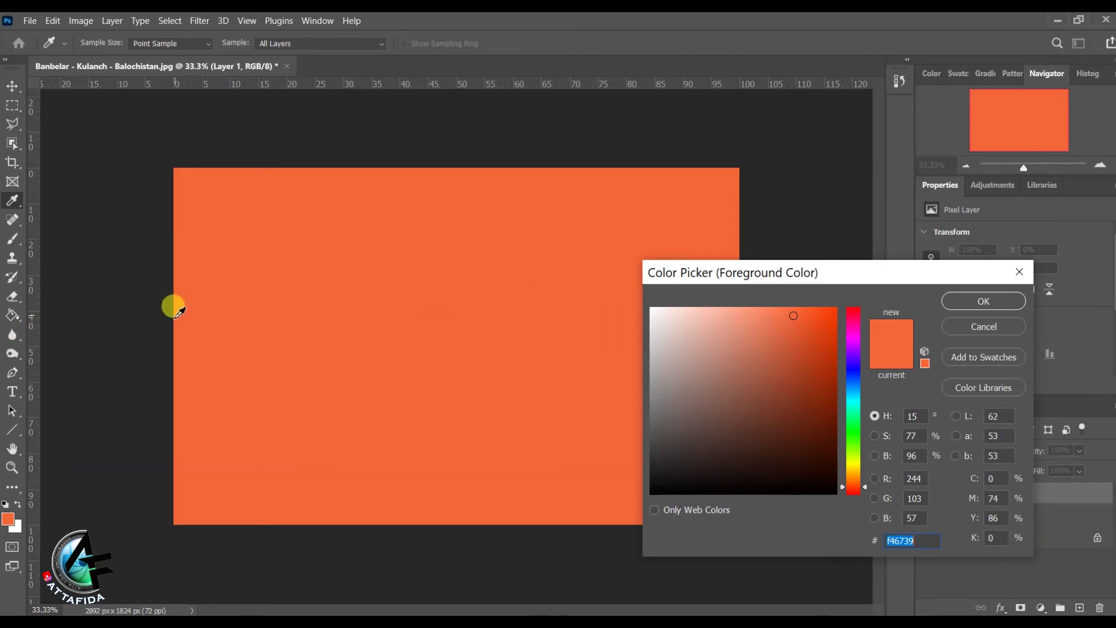
left_click(159, 319)
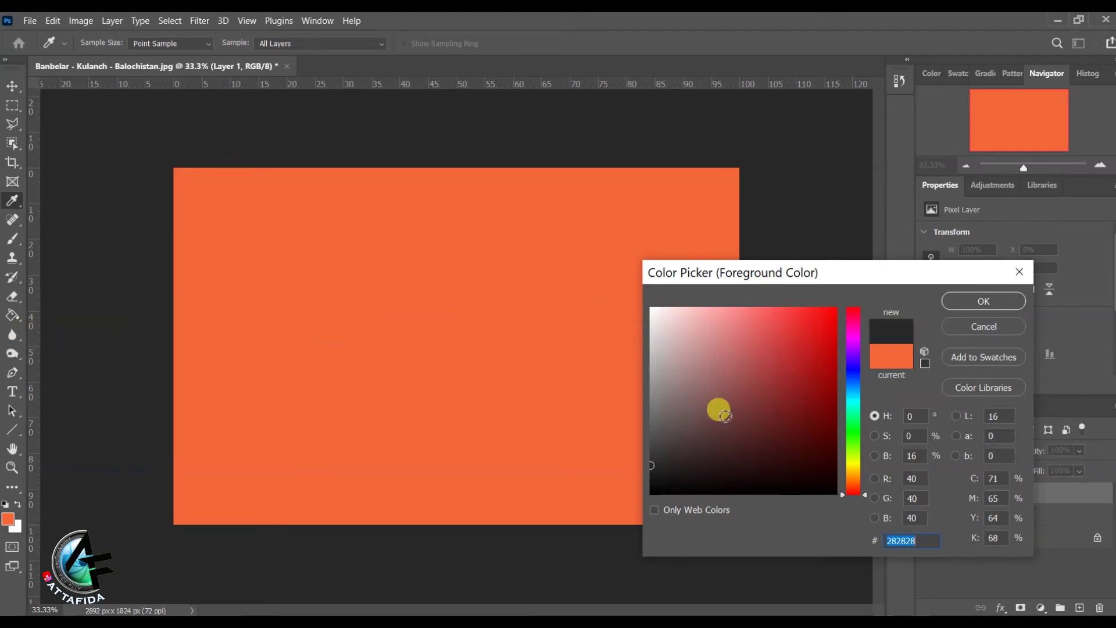
left_click(664, 322)
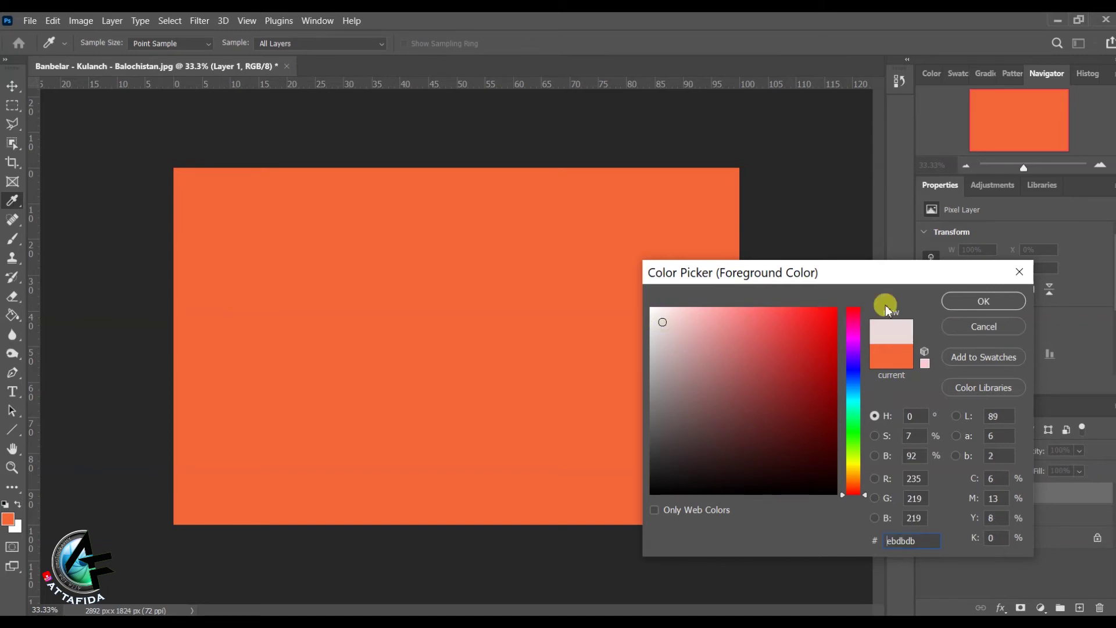
left_click(954, 300)
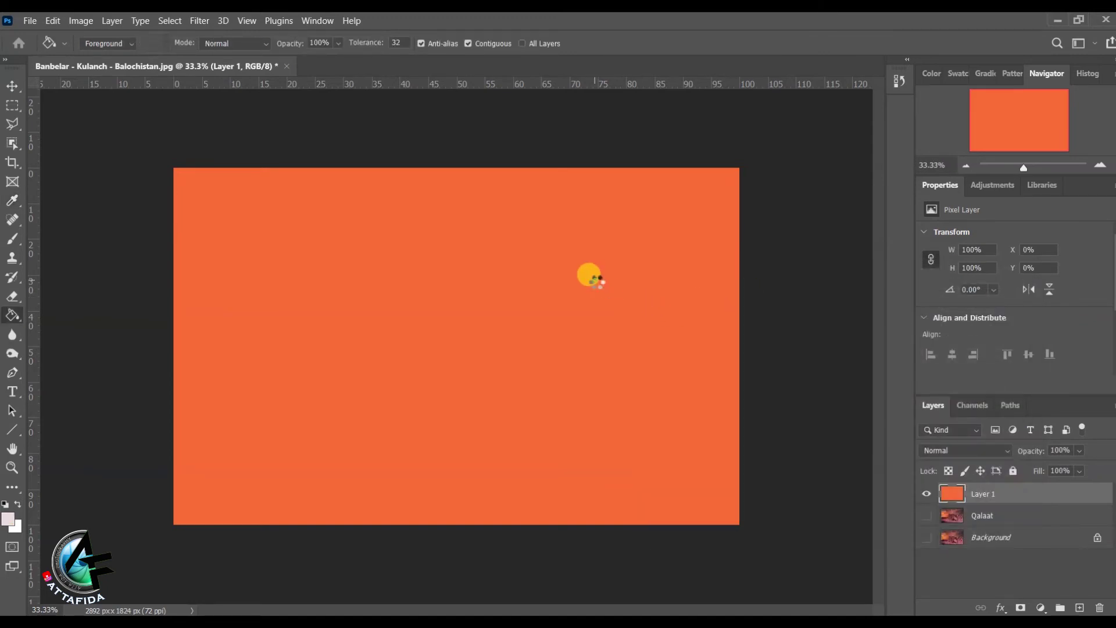
left_click(595, 283)
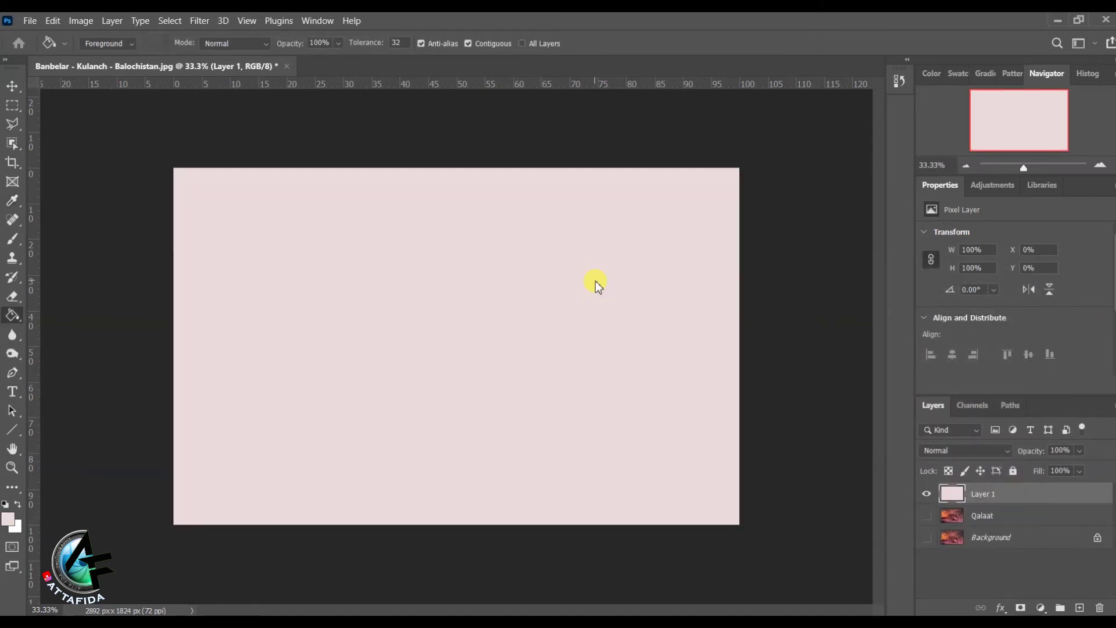
Show the Qalaat layer again and delete the pink-filled Layer 1.
left_click(927, 494)
left_click(926, 515)
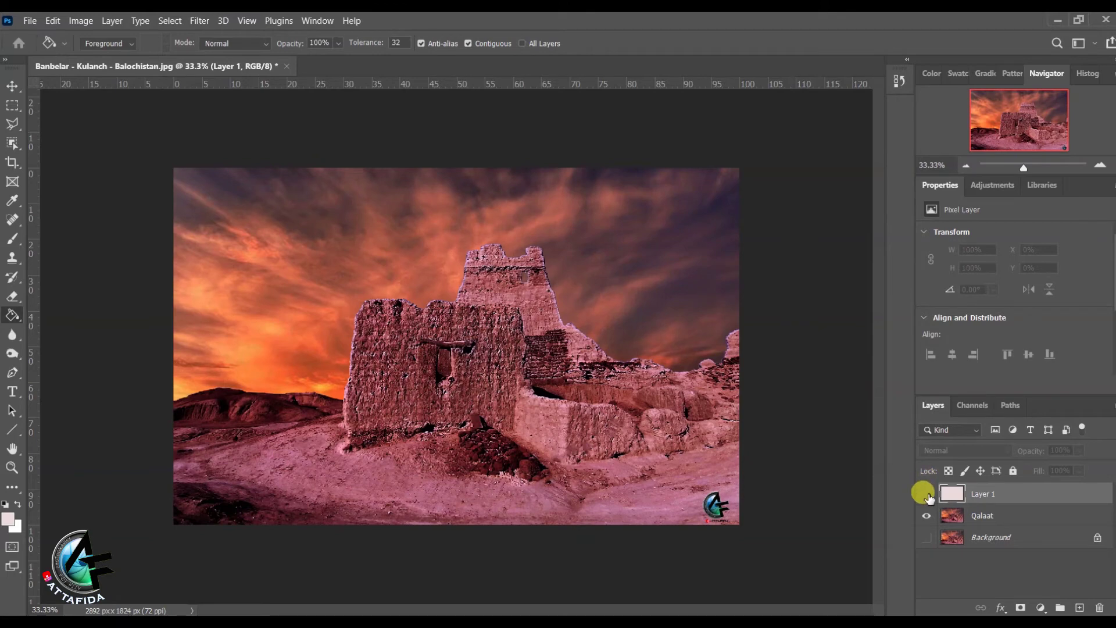
left_click(927, 494)
left_click_drag(989, 495, 1099, 607)
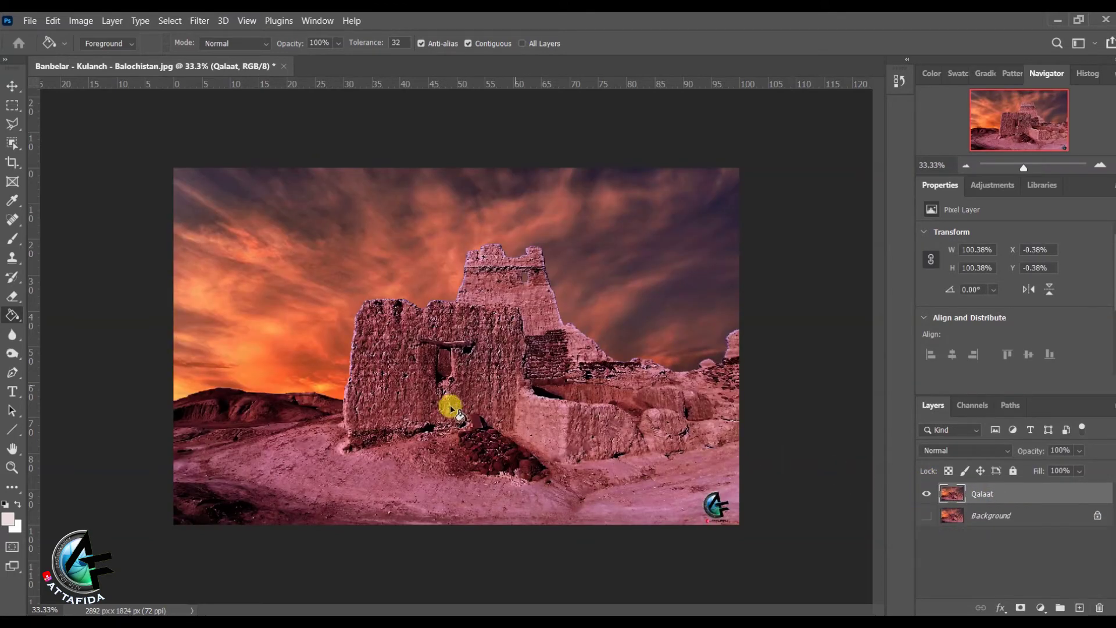
Try blurring the fort's front wall with the Blur tool at 100% strength and a 152 px brush, then undo it.
left_click(11, 342)
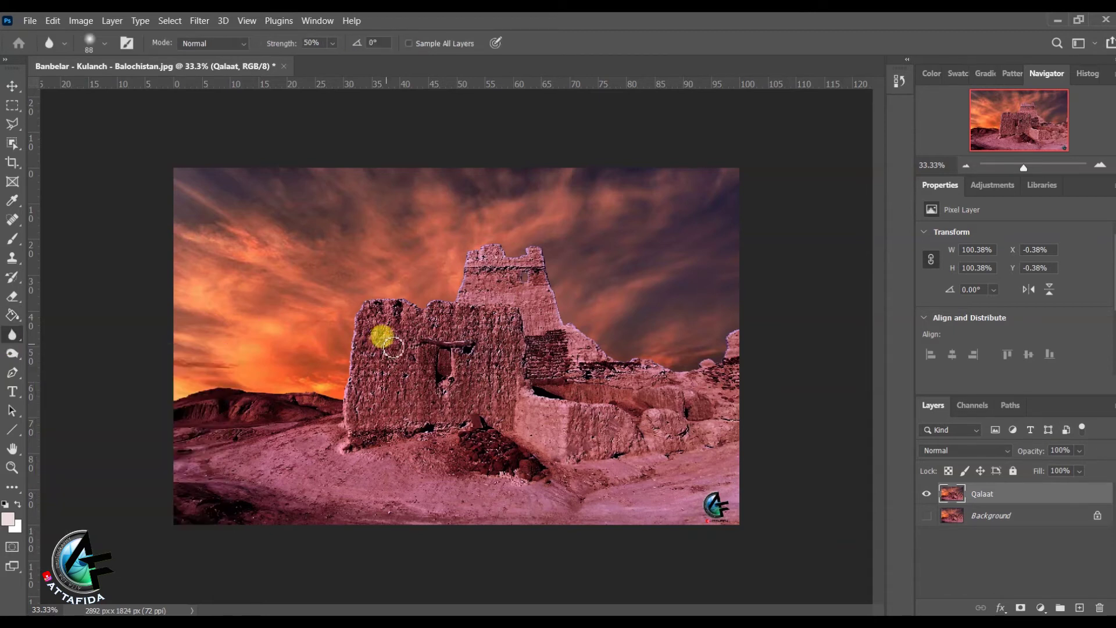
left_click(1099, 166)
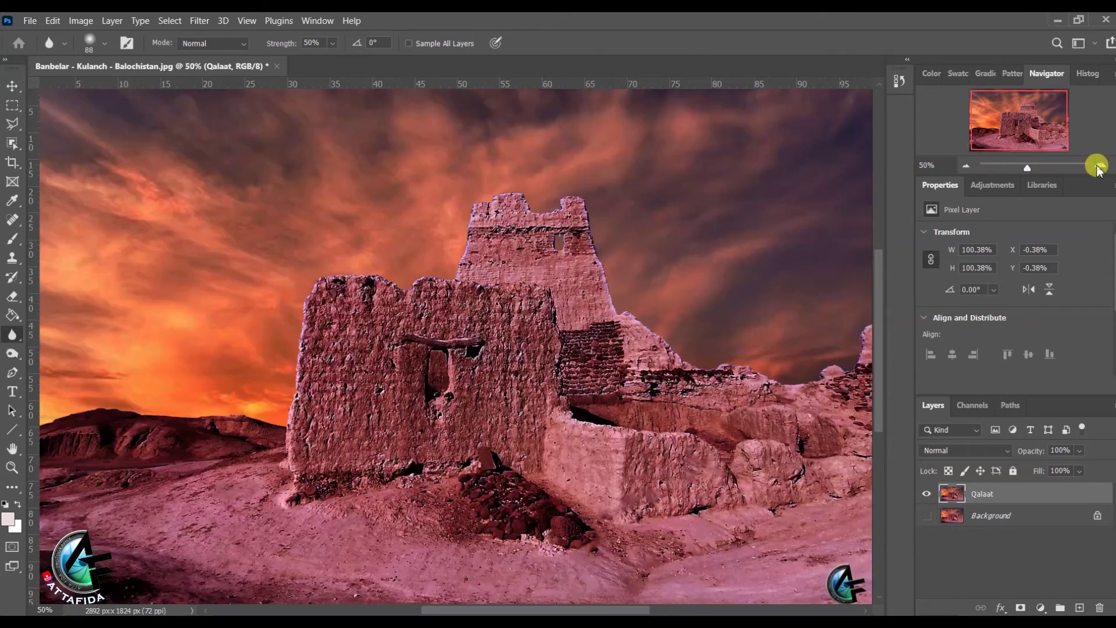
left_click(1100, 167)
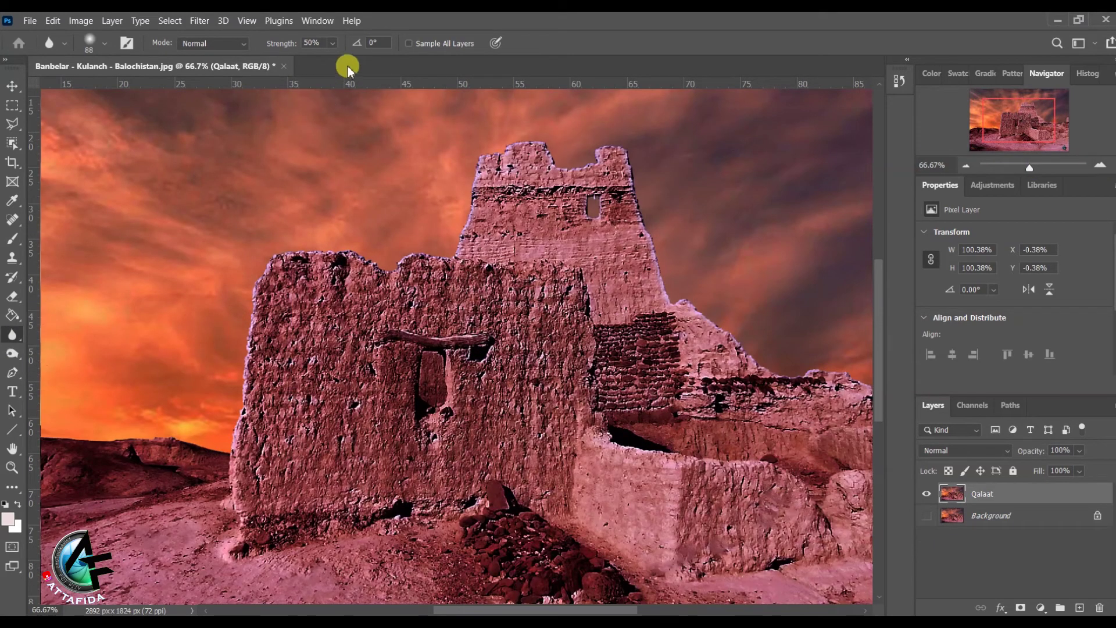
left_click(333, 45)
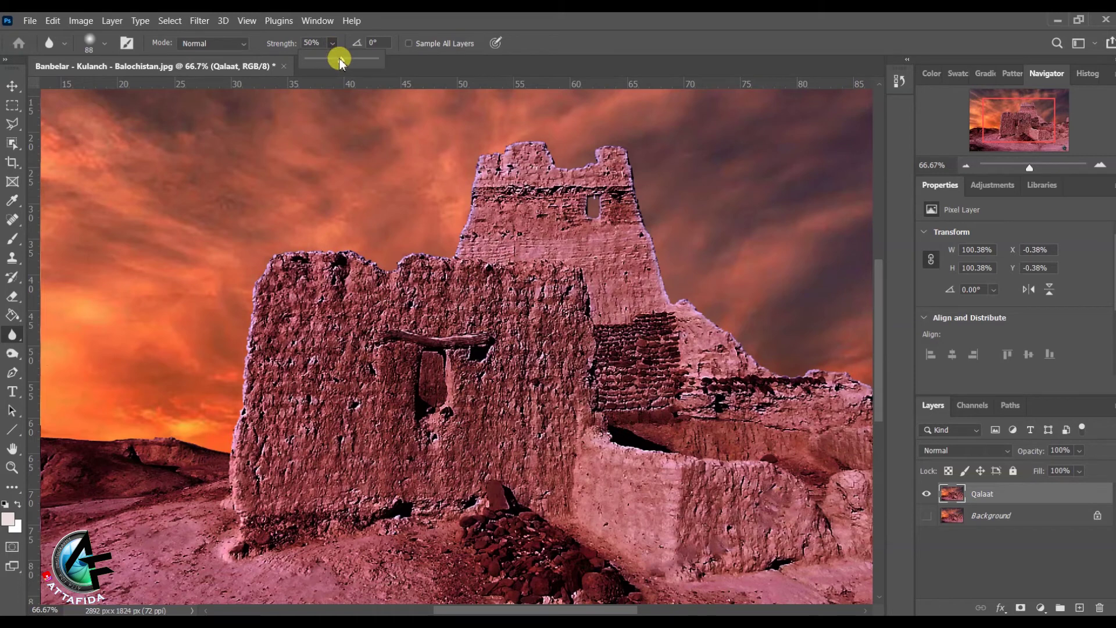
left_click_drag(339, 61, 393, 60)
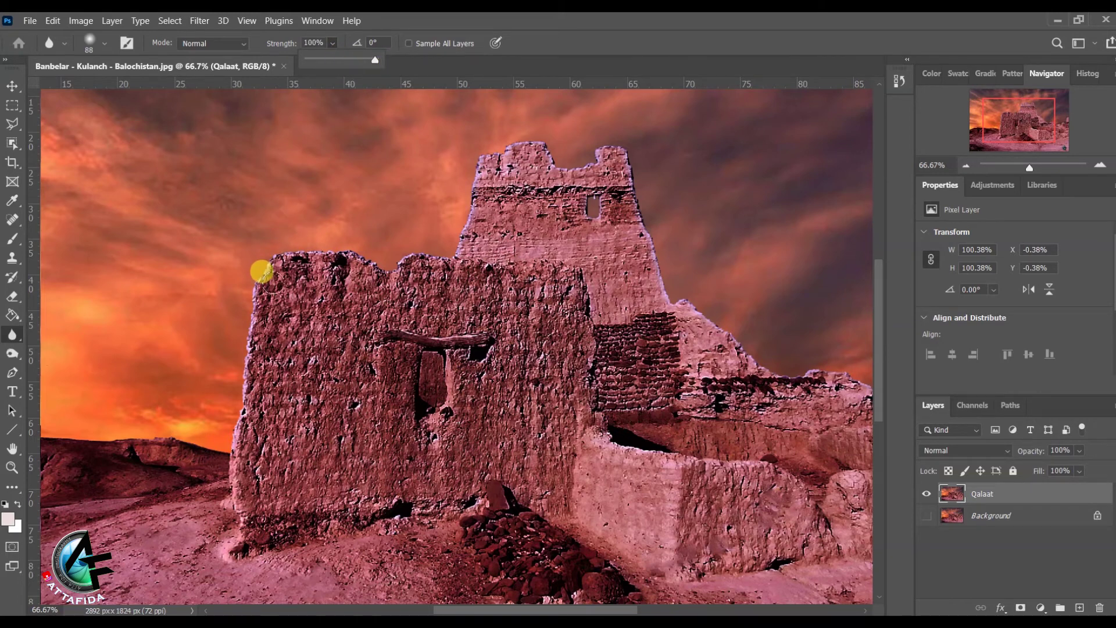
left_click(262, 272)
right_click(262, 271)
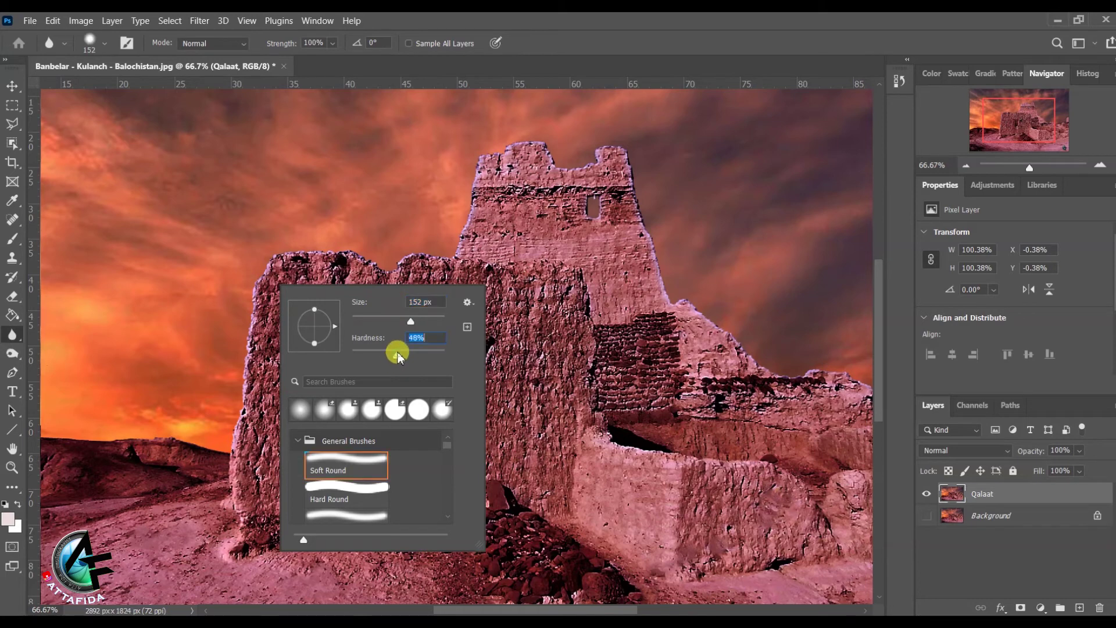
left_click(256, 226)
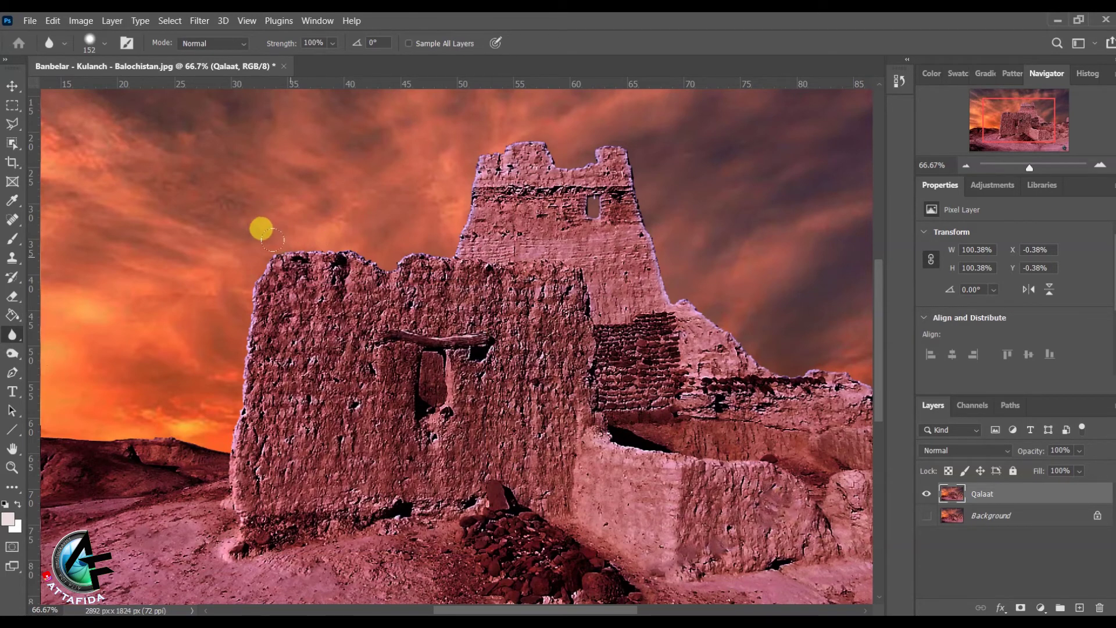
mouse_move(293, 268)
left_mouse_down()
mouse_move(225, 334)
mouse_move(305, 338)
mouse_move(284, 329)
mouse_move(302, 265)
mouse_move(295, 345)
mouse_move(306, 293)
mouse_move(366, 264)
mouse_move(346, 257)
mouse_move(308, 308)
mouse_move(363, 325)
mouse_move(334, 365)
mouse_move(265, 356)
mouse_move(239, 376)
mouse_move(267, 358)
mouse_move(287, 300)
mouse_move(366, 272)
mouse_move(440, 272)
mouse_move(411, 312)
mouse_move(360, 305)
mouse_move(410, 330)
mouse_move(420, 380)
mouse_move(400, 415)
mouse_move(358, 388)
mouse_move(435, 350)
mouse_move(334, 337)
mouse_move(351, 405)
mouse_move(278, 399)
mouse_move(273, 332)
mouse_move(270, 408)
mouse_move(244, 365)
left_mouse_up()
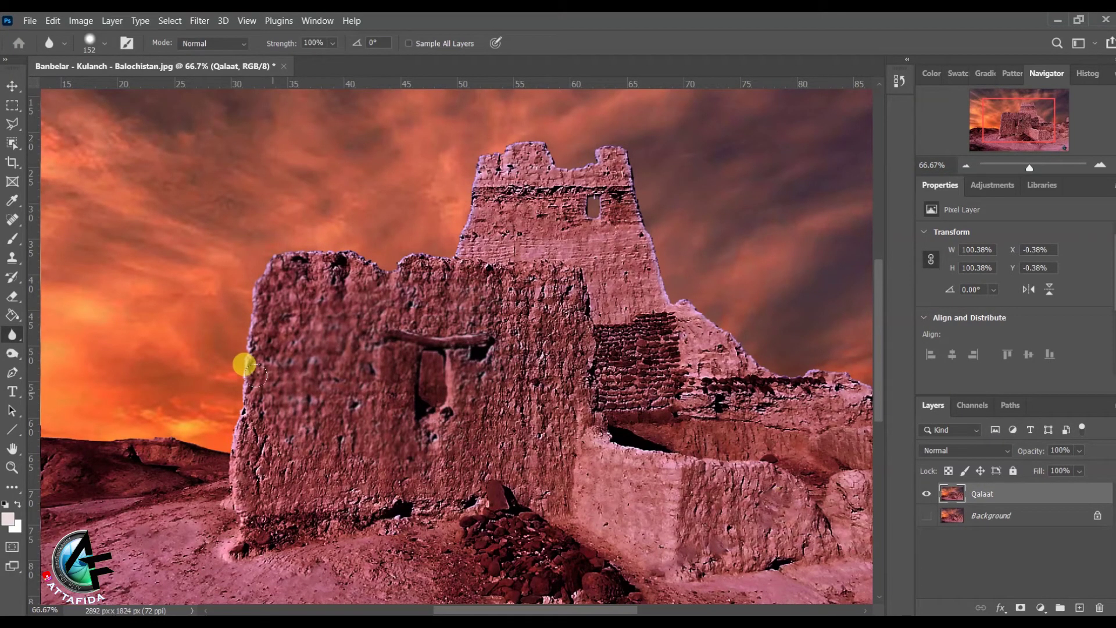
key("ctrl+z")
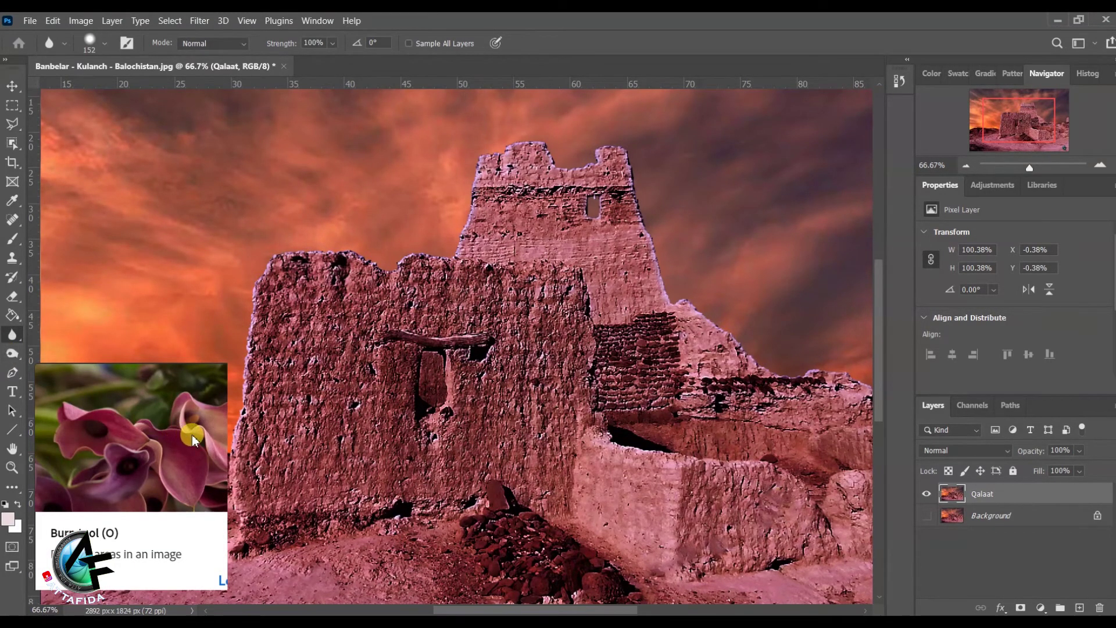
Darken areas of the fort with the Burn tool using a 108 px brush, Midtones range and 30% exposure.
left_click(12, 354)
left_click_drag(405, 369, 415, 381)
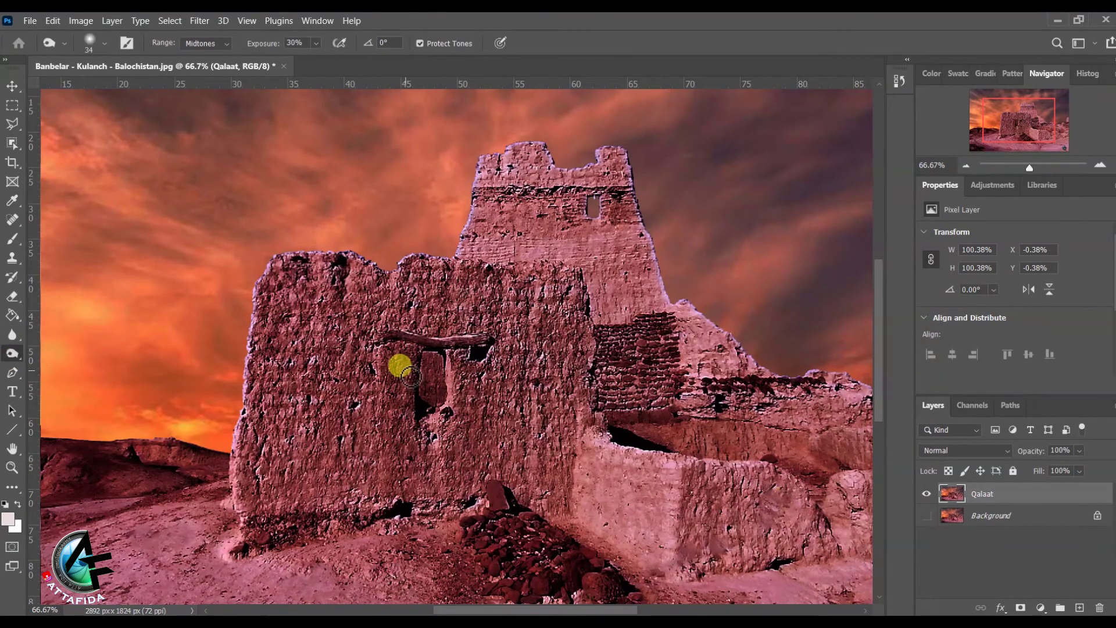
right_click(410, 377)
left_click(545, 415)
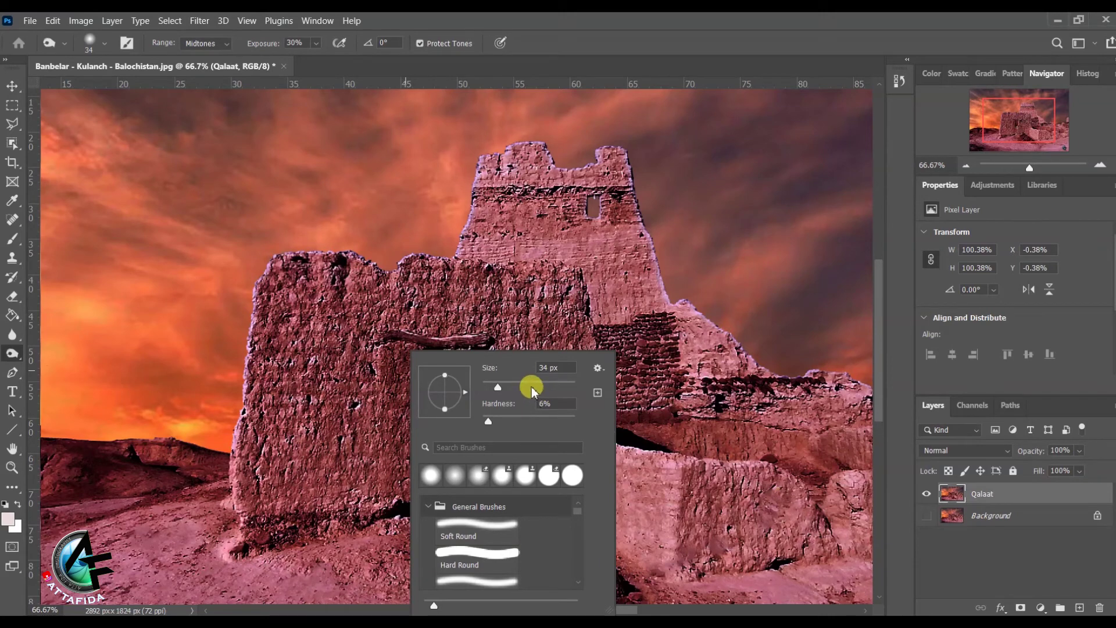
mouse_move(354, 304)
left_mouse_down()
mouse_move(388, 362)
mouse_move(385, 338)
mouse_move(397, 377)
mouse_move(408, 362)
mouse_move(419, 374)
mouse_move(437, 362)
mouse_move(411, 429)
mouse_move(429, 375)
mouse_move(463, 350)
mouse_move(460, 388)
mouse_move(433, 418)
mouse_move(400, 428)
mouse_move(432, 445)
mouse_move(491, 422)
mouse_move(475, 364)
mouse_move(495, 333)
mouse_move(517, 427)
mouse_move(643, 494)
mouse_move(657, 496)
mouse_move(663, 468)
mouse_move(651, 522)
mouse_move(651, 466)
mouse_move(629, 530)
mouse_move(621, 444)
mouse_move(616, 511)
mouse_move(609, 461)
mouse_move(573, 528)
mouse_move(574, 435)
mouse_move(646, 457)
left_mouse_up()
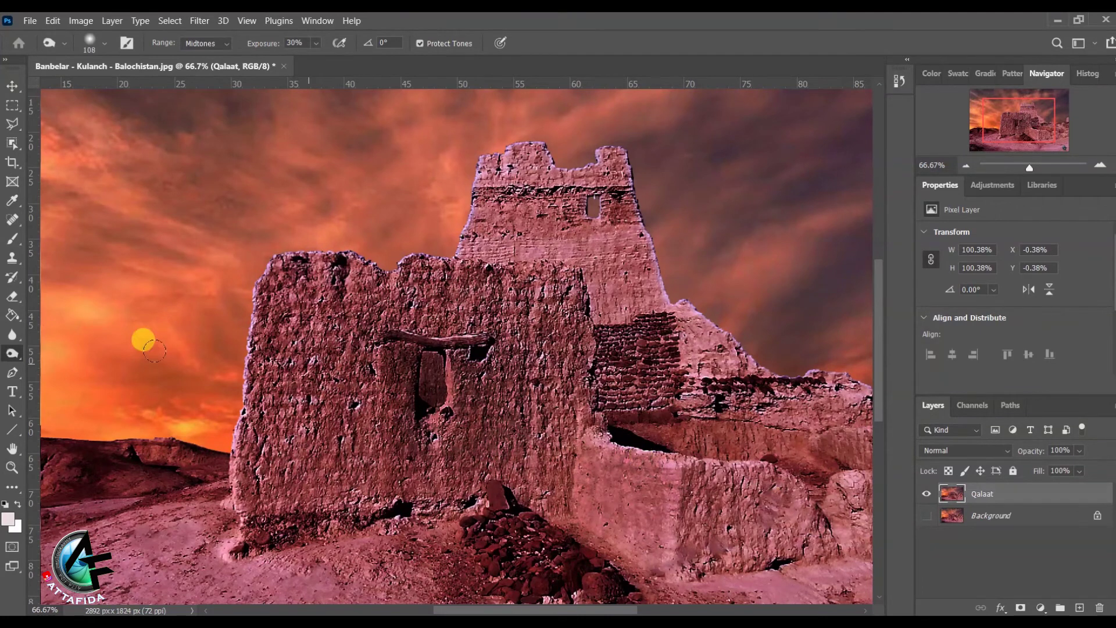
Lighten the fort's front wall with the Dodge tool using a 127 px brush, Midtones range and 50% exposure.
left_click(18, 354)
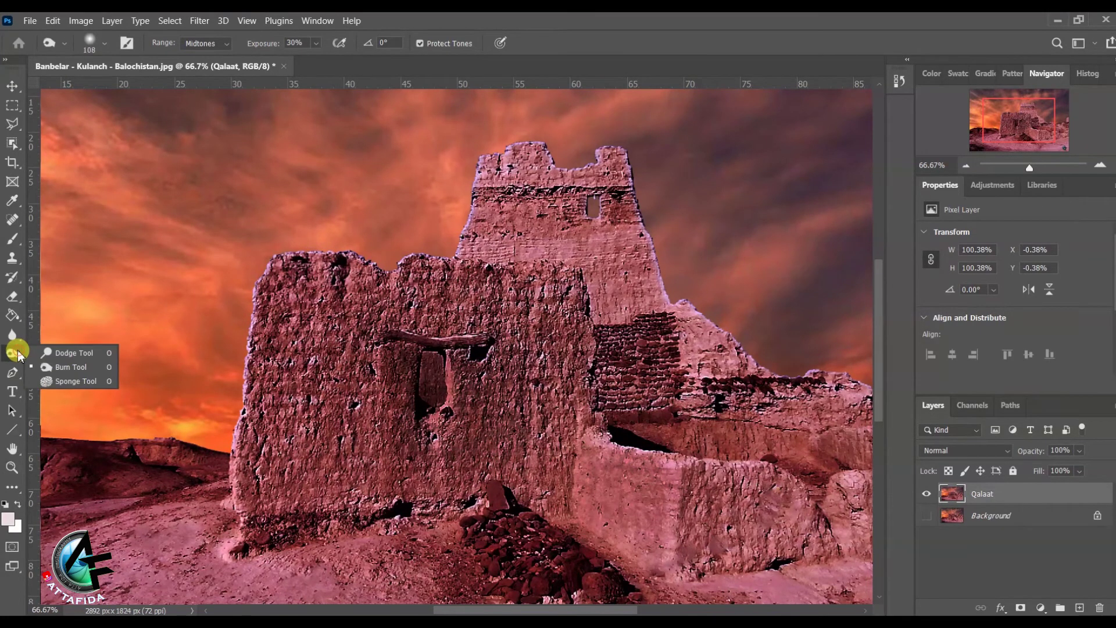
left_click(59, 350)
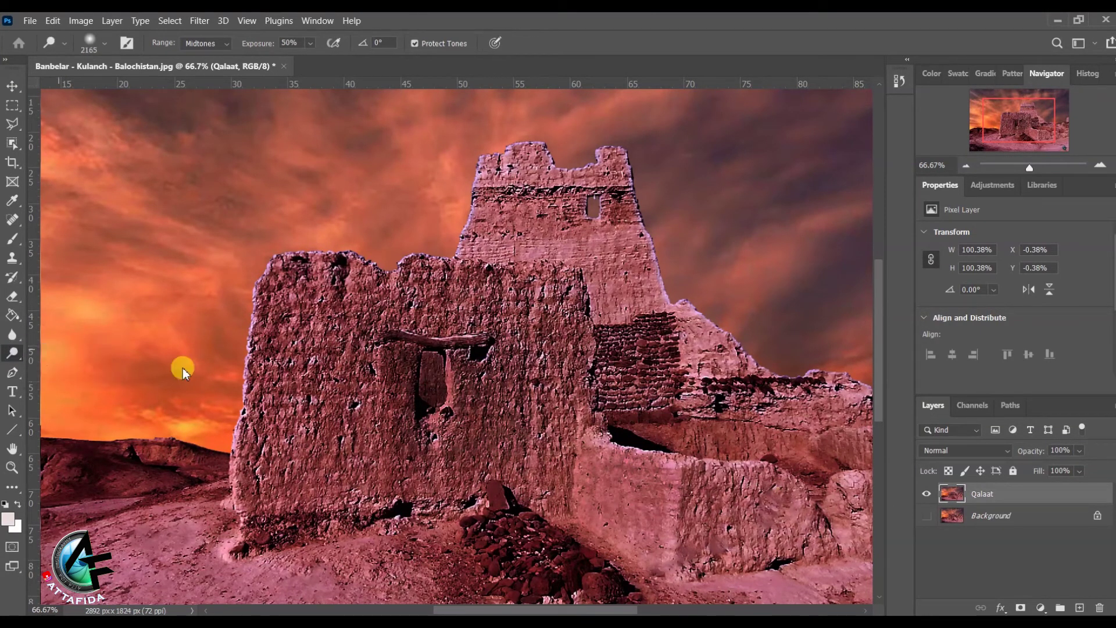
right_click(605, 369)
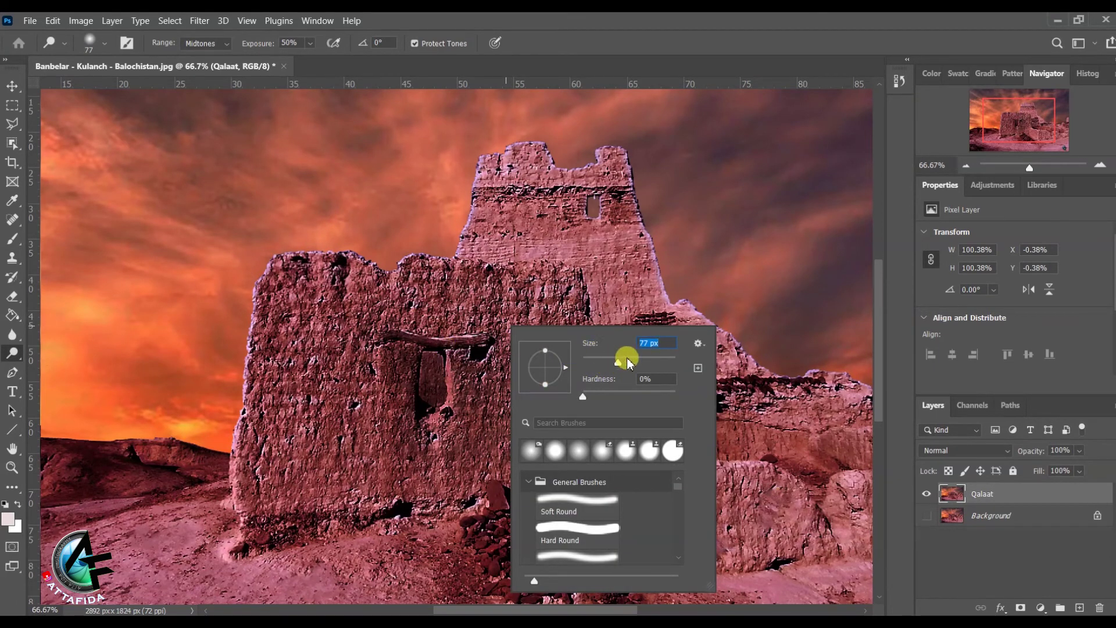
left_click(445, 372)
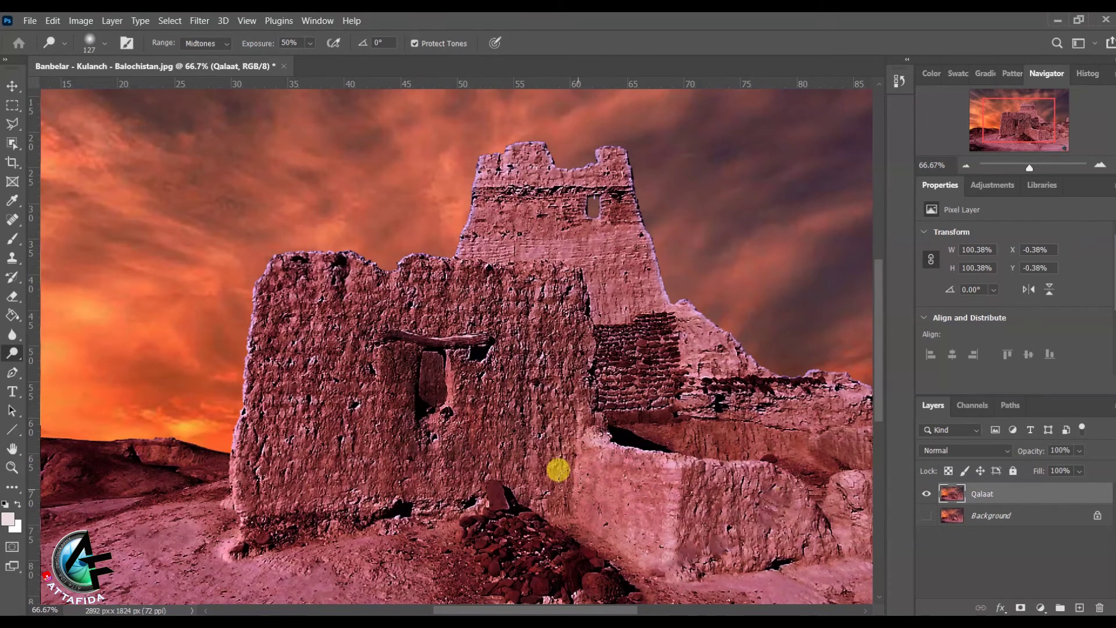
Desaturate part of the low wall in front of the fort with the Sponge tool at 50% flow.
right_click(12, 356)
left_click(58, 382)
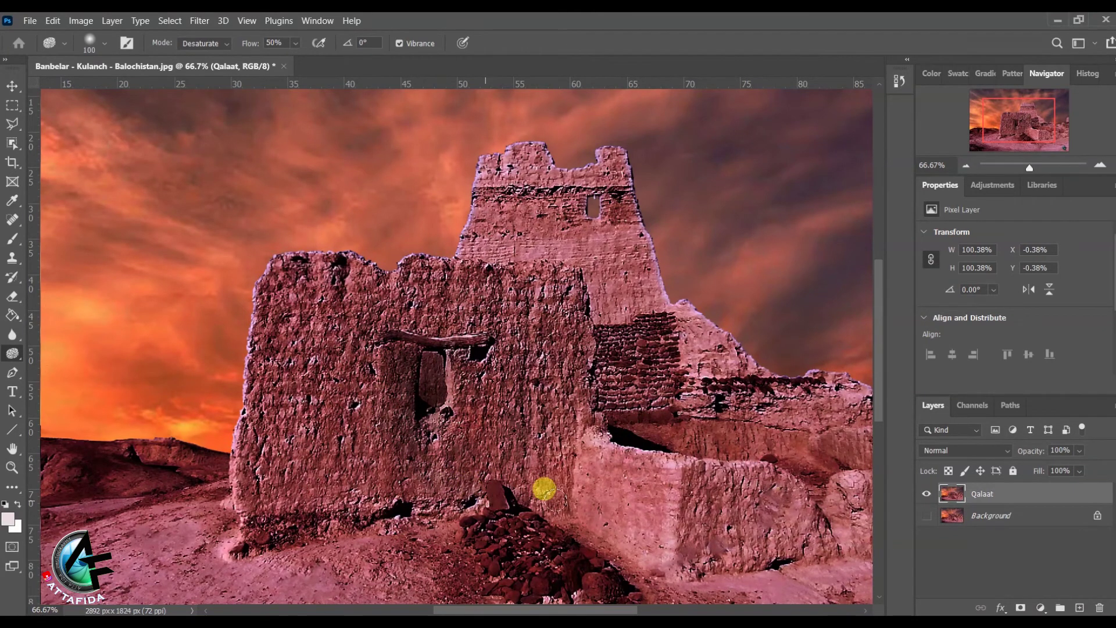
mouse_move(655, 470)
left_mouse_down()
mouse_move(662, 542)
mouse_move(670, 458)
mouse_move(670, 571)
mouse_move(681, 455)
mouse_move(650, 503)
mouse_move(645, 429)
mouse_move(625, 528)
left_mouse_up()
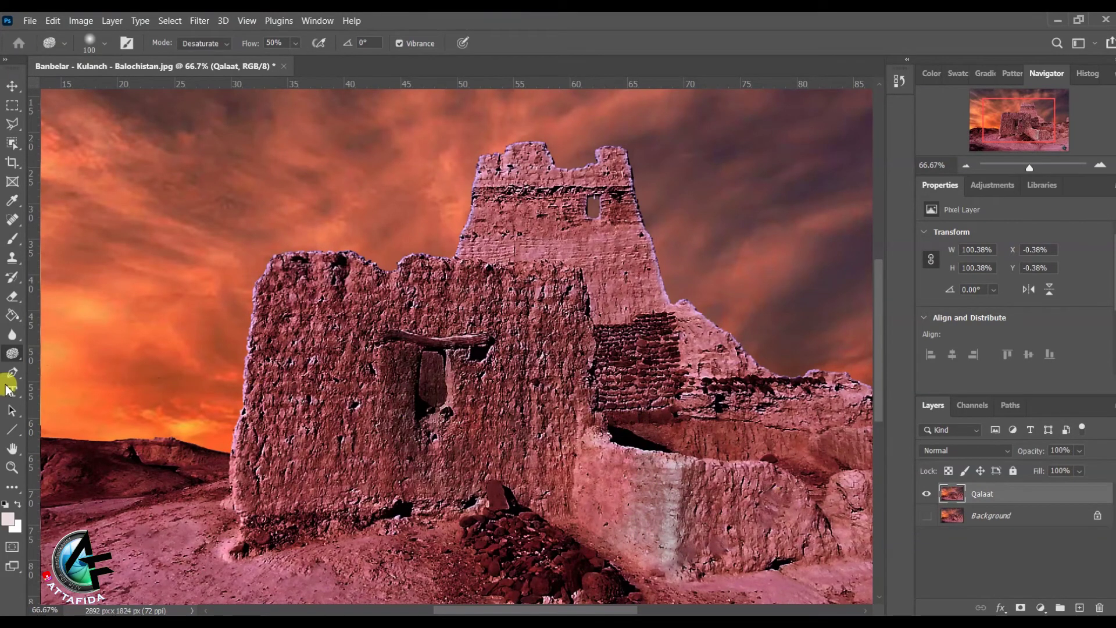
left_click(7, 354)
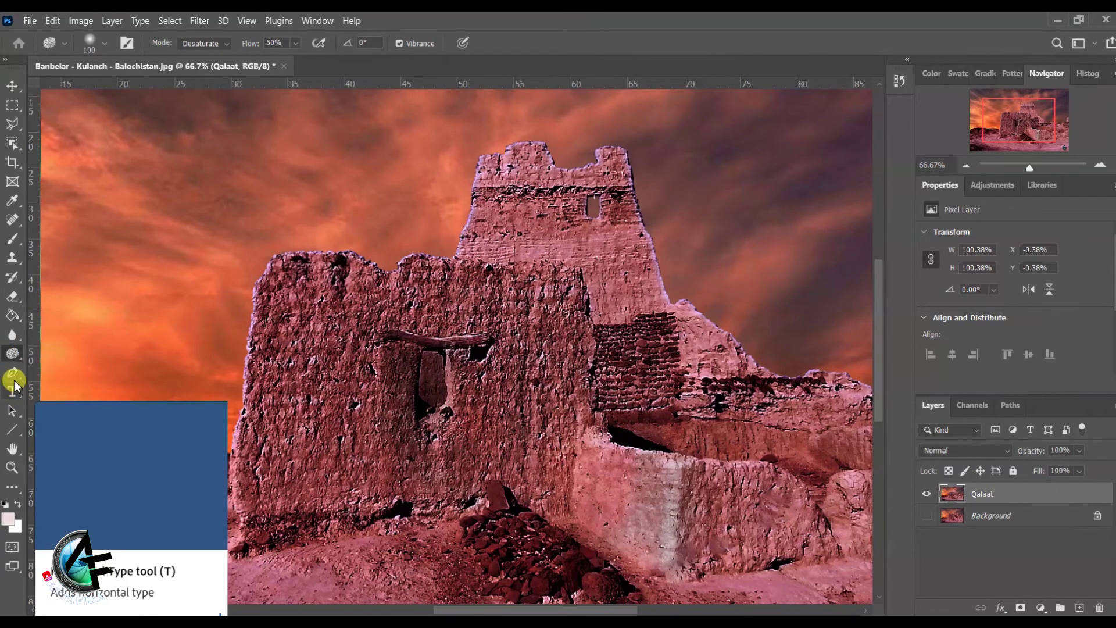
Trace the fort's outline with the Pen tool in Shape mode as one closed shape with no fill and an 18 px blue stroke.
left_click(12, 375)
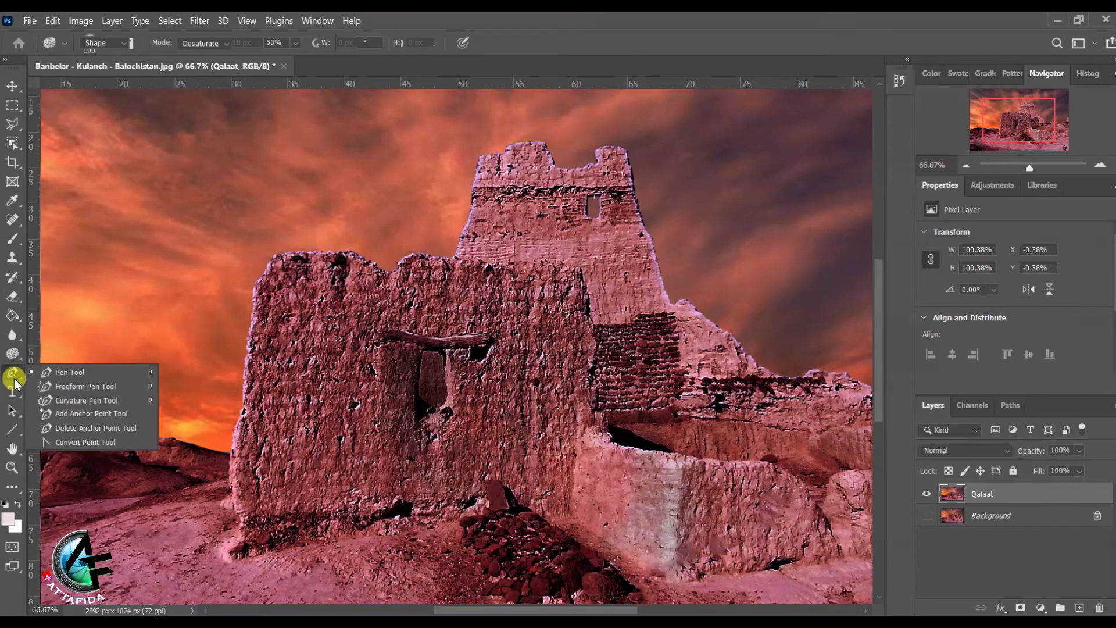
left_click(71, 375)
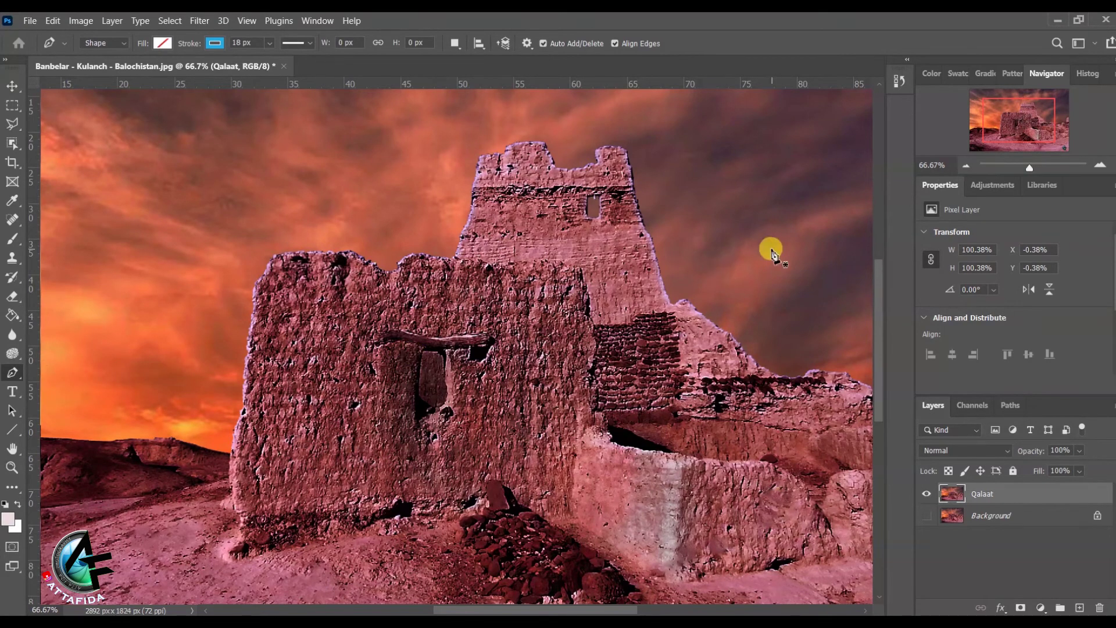
left_click(967, 167)
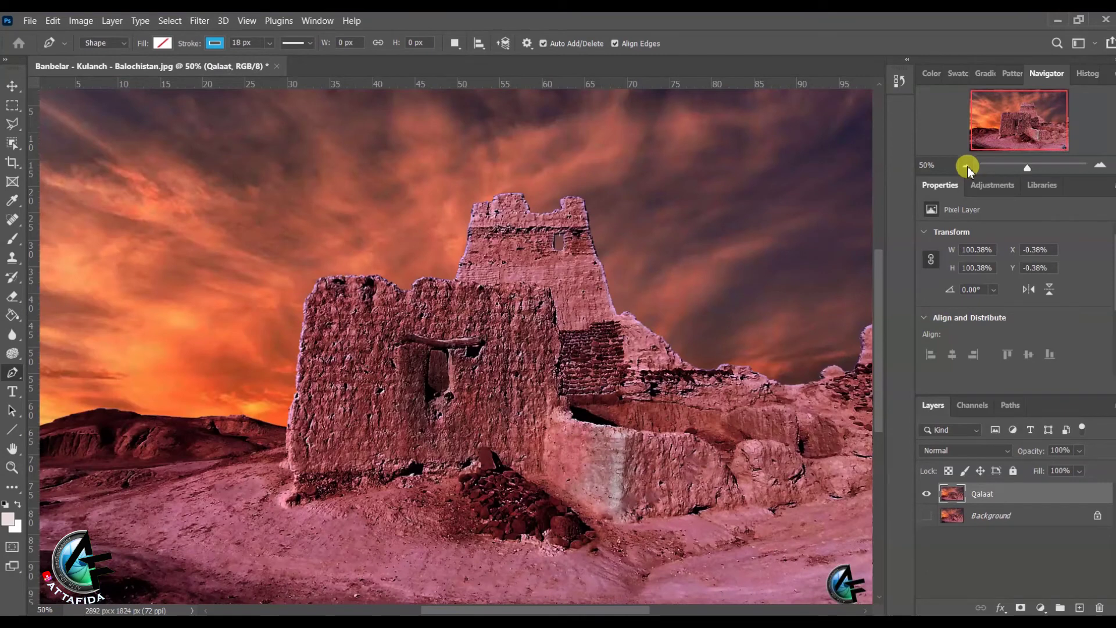
left_click(823, 381)
left_click(793, 384)
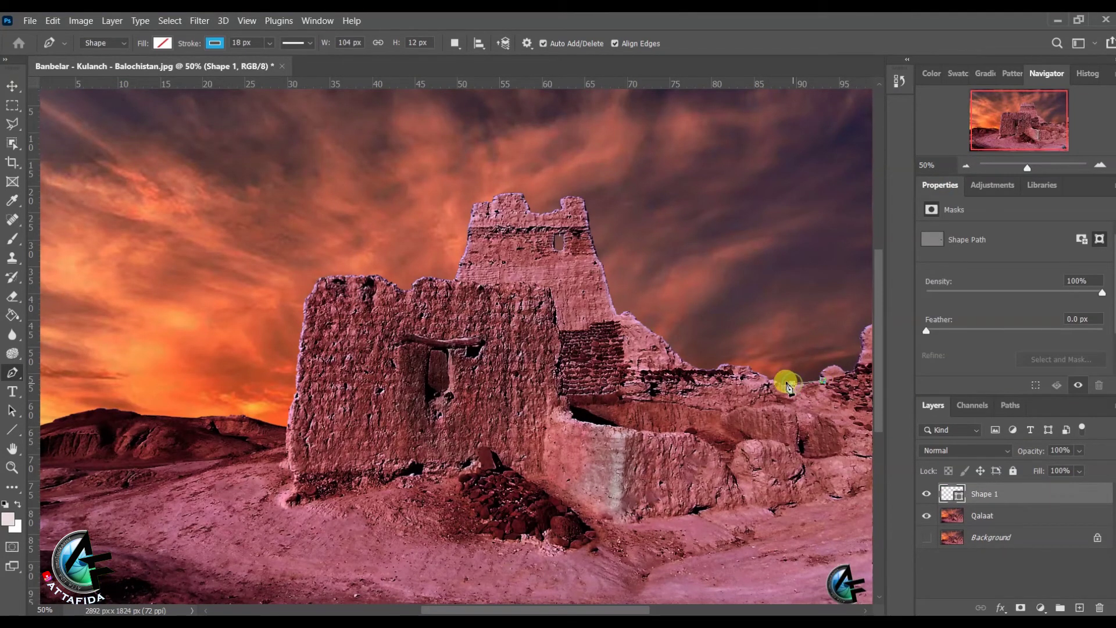
left_click(758, 370)
left_click(727, 364)
left_click(715, 372)
left_click(697, 364)
left_click(667, 341)
left_click(644, 322)
left_click(625, 313)
left_click(616, 313)
left_click(582, 199)
left_click(566, 196)
left_click(558, 206)
left_click(542, 214)
left_click(518, 194)
left_click(487, 199)
left_click(463, 252)
left_click(451, 280)
left_click(412, 288)
left_click(358, 274)
left_click(309, 292)
left_click(299, 360)
left_click(287, 428)
left_click(297, 495)
left_click(448, 480)
left_click(509, 462)
left_click(603, 513)
left_click(666, 519)
left_click(782, 497)
left_click(850, 454)
left_click(822, 381)
Make a new anti-aliased selection from the fort's shape path with a 1 pixel feather radius.
right_click(680, 388)
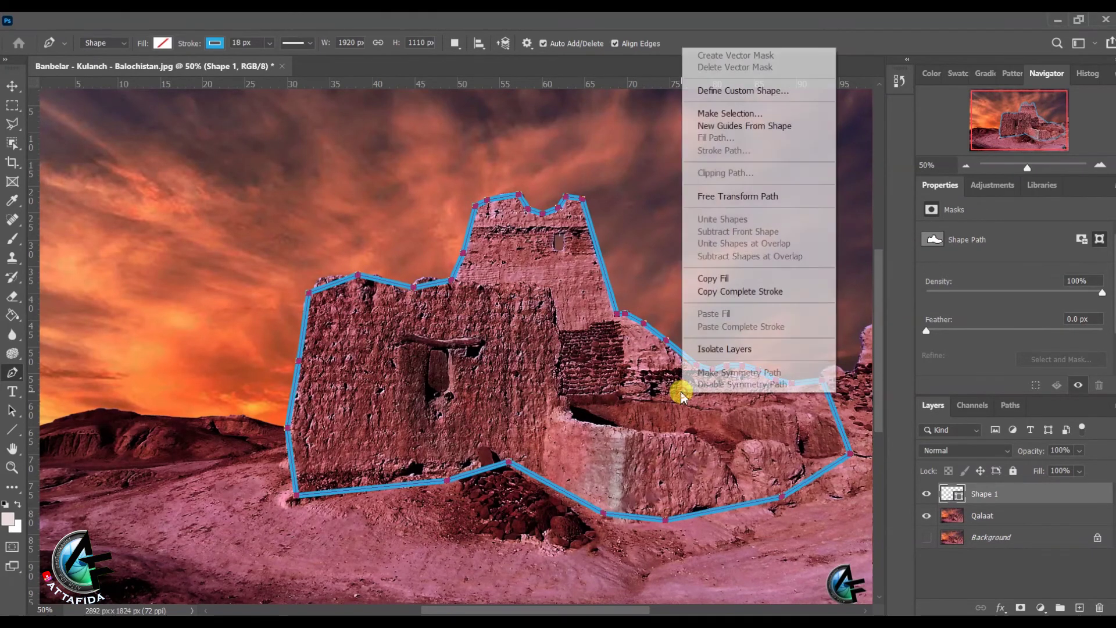
left_click(727, 114)
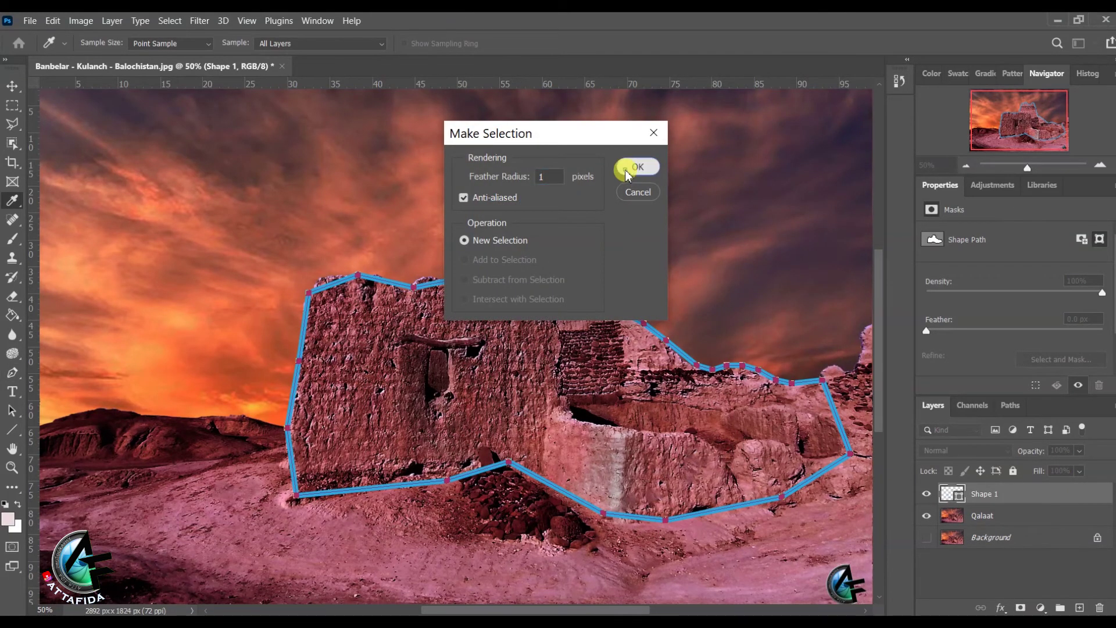
left_click(628, 175)
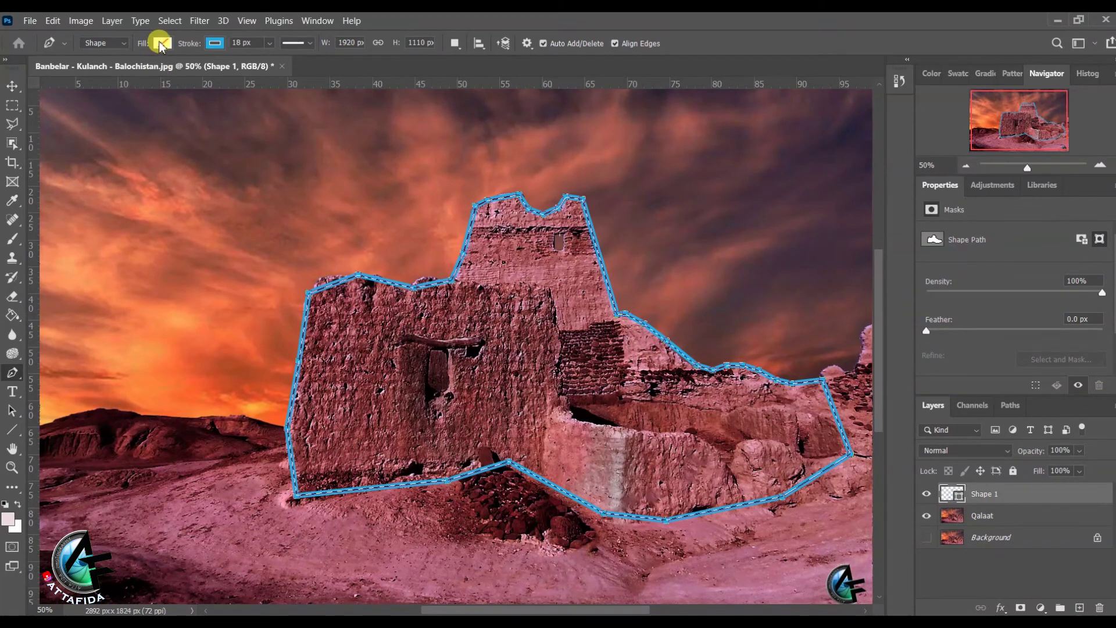
Try teal, black and blue fills on the fort shape, then set its fill back to none.
left_click(162, 43)
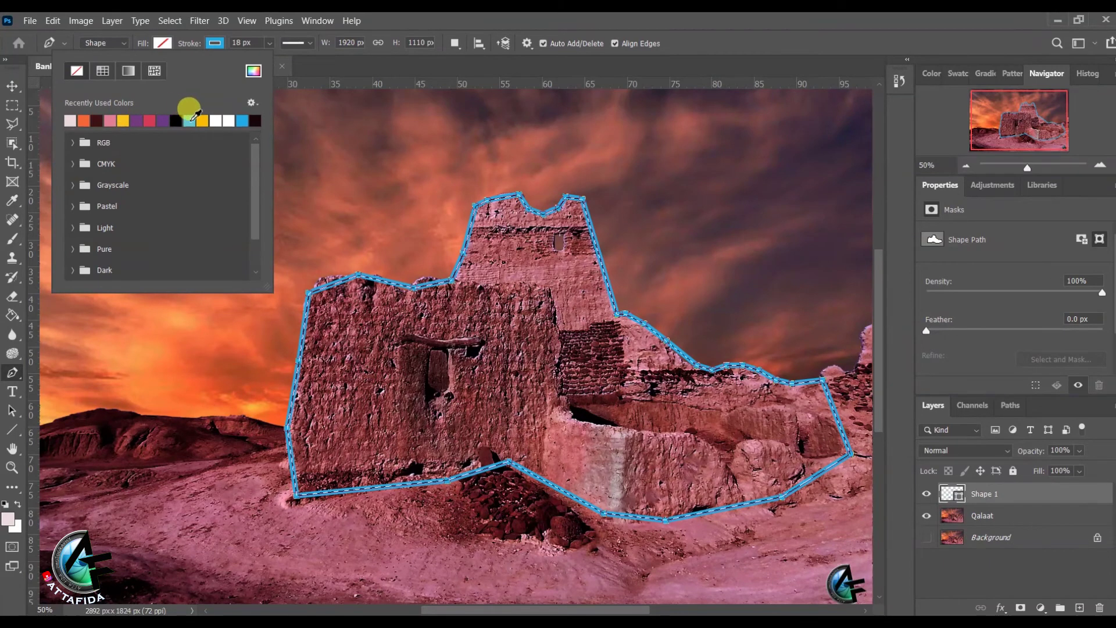
left_click(190, 120)
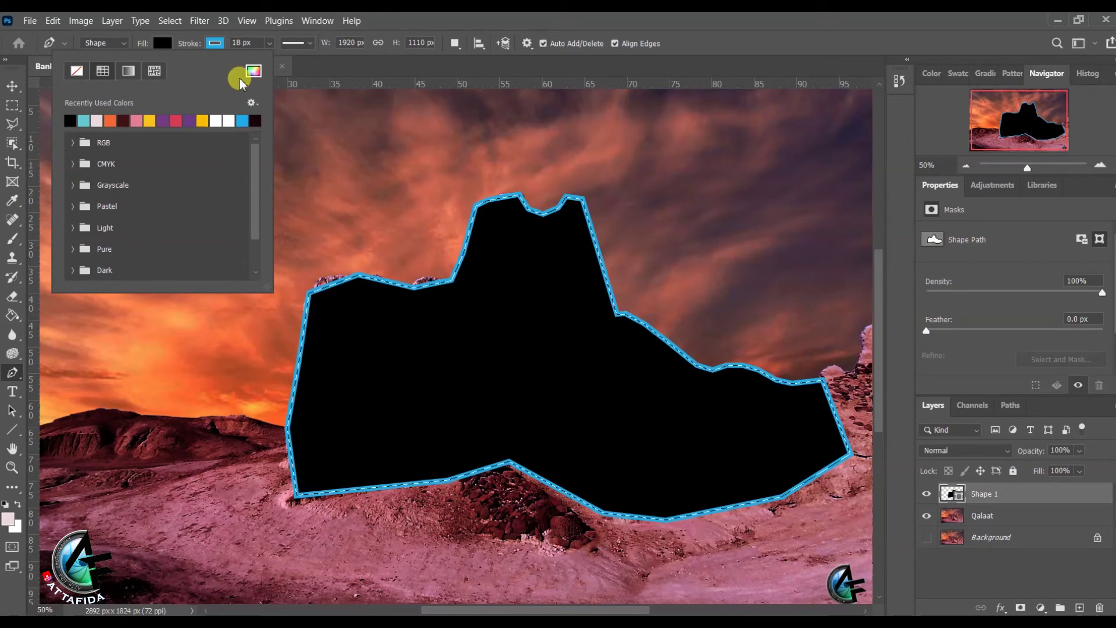
left_click(245, 122)
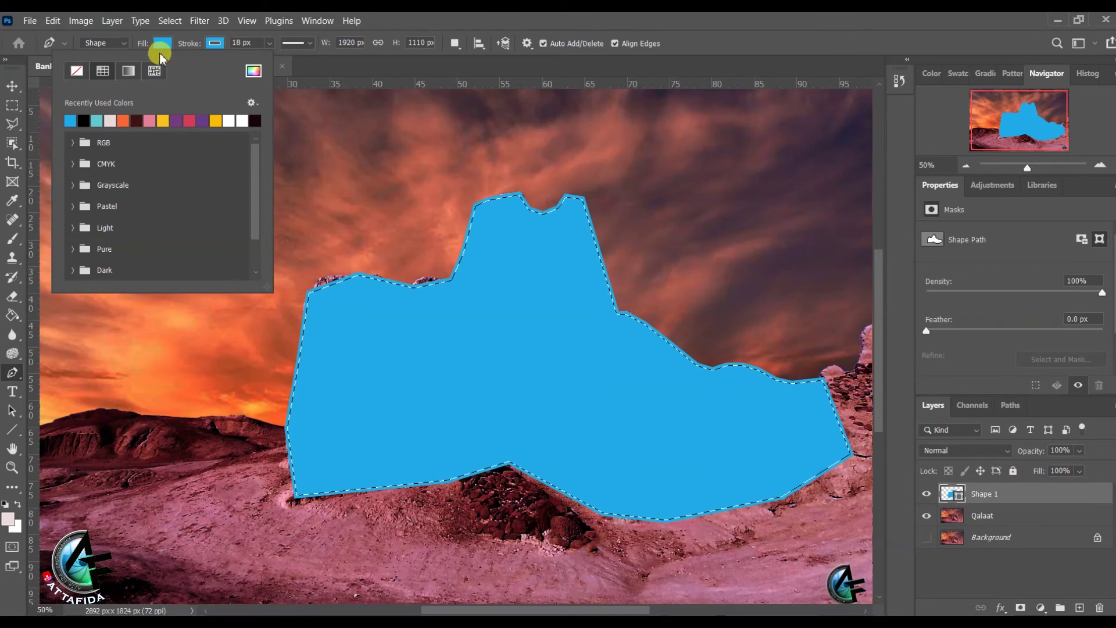
left_click(77, 68)
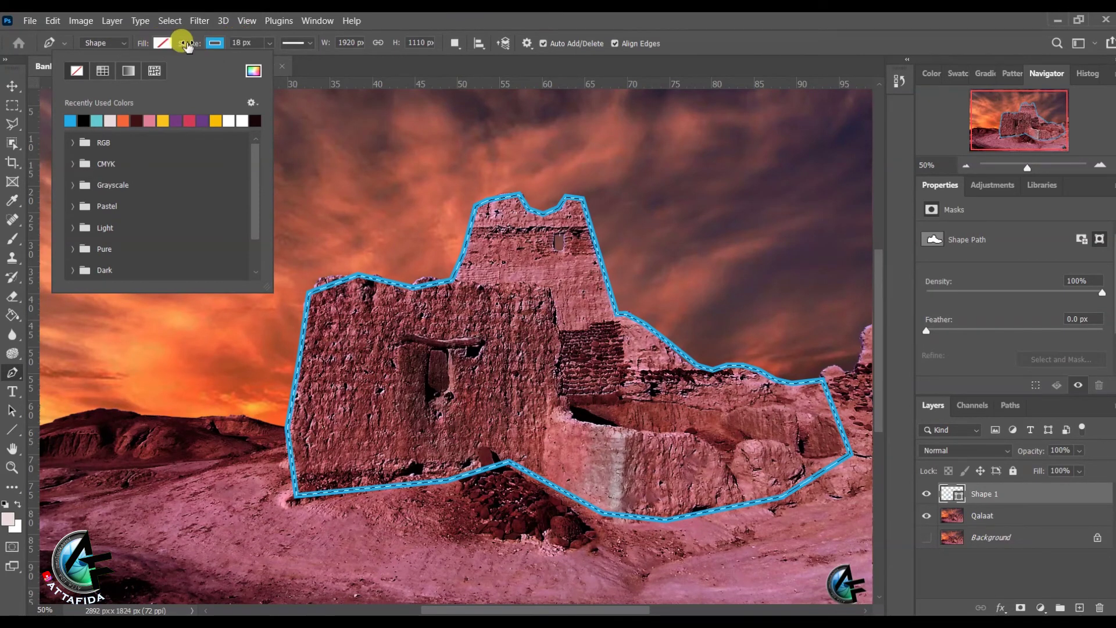
Remove the stroke from the fort shape.
left_click(214, 43)
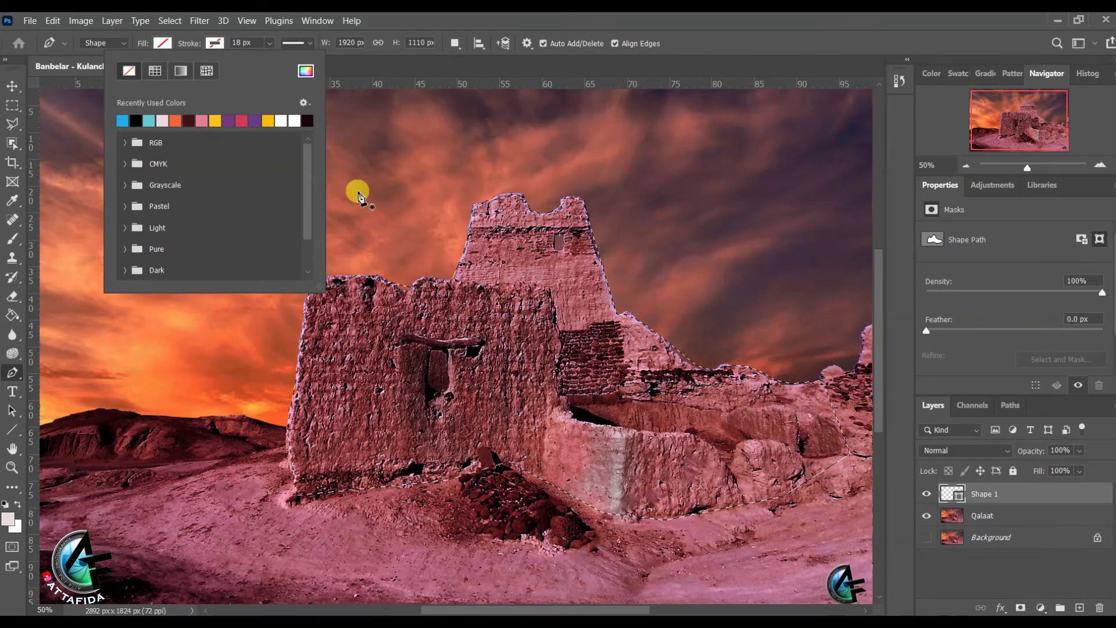
left_click(454, 27)
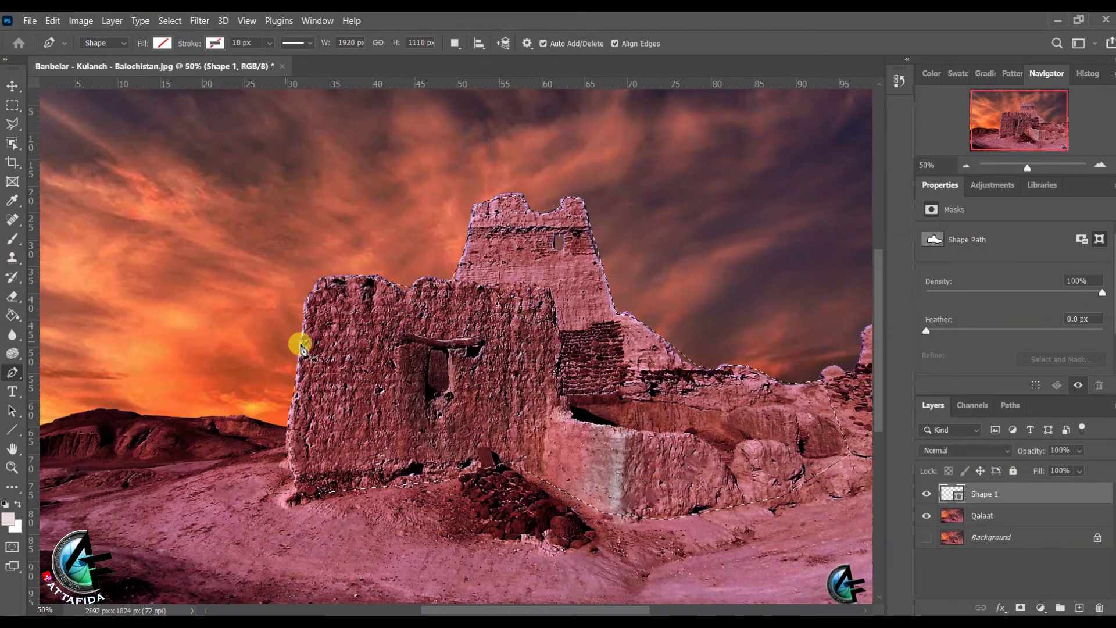
Copy the selected fort to a new layer, check it by toggling its visibility, and hide the Qalaat layer to isolate the cut-out.
key("ctrl+j")
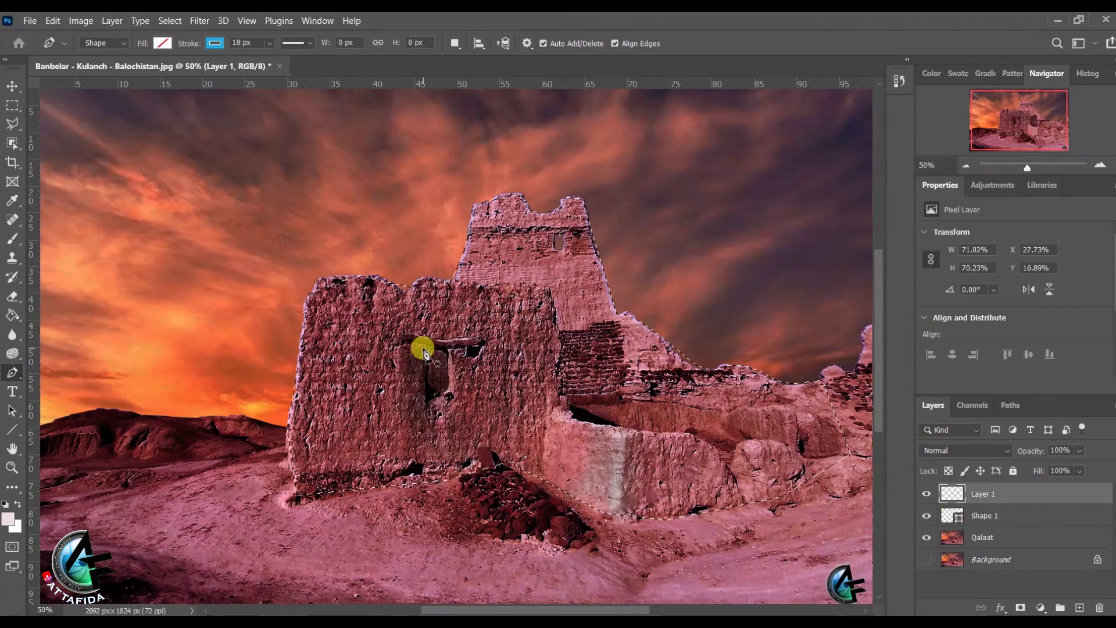
left_click(927, 493)
left_click(927, 494)
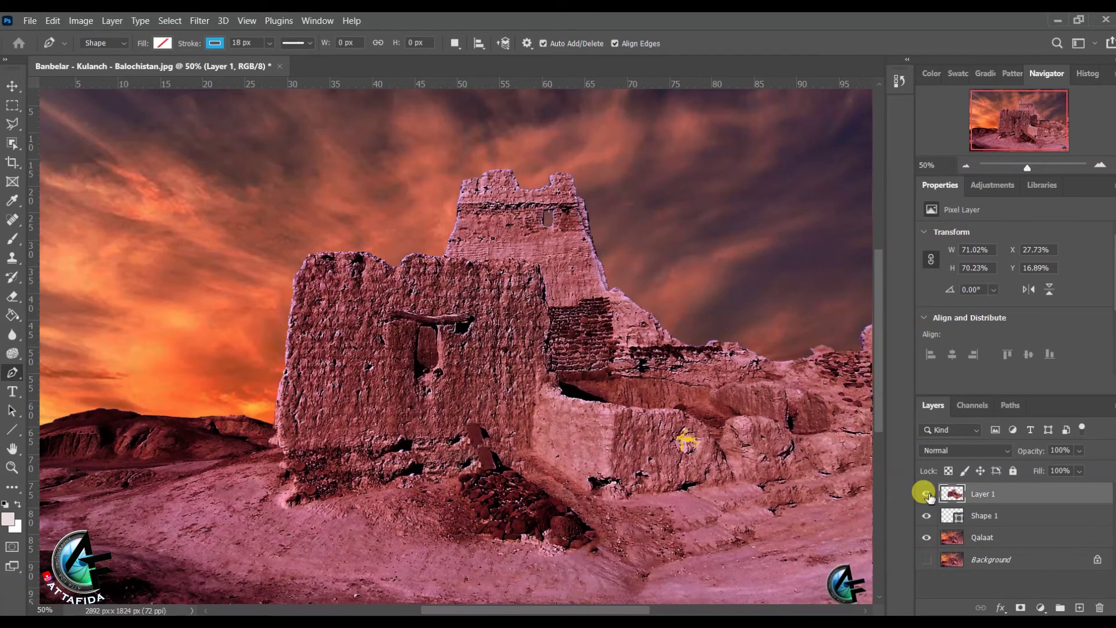
left_click(927, 494)
left_click(927, 494)
left_click(927, 538)
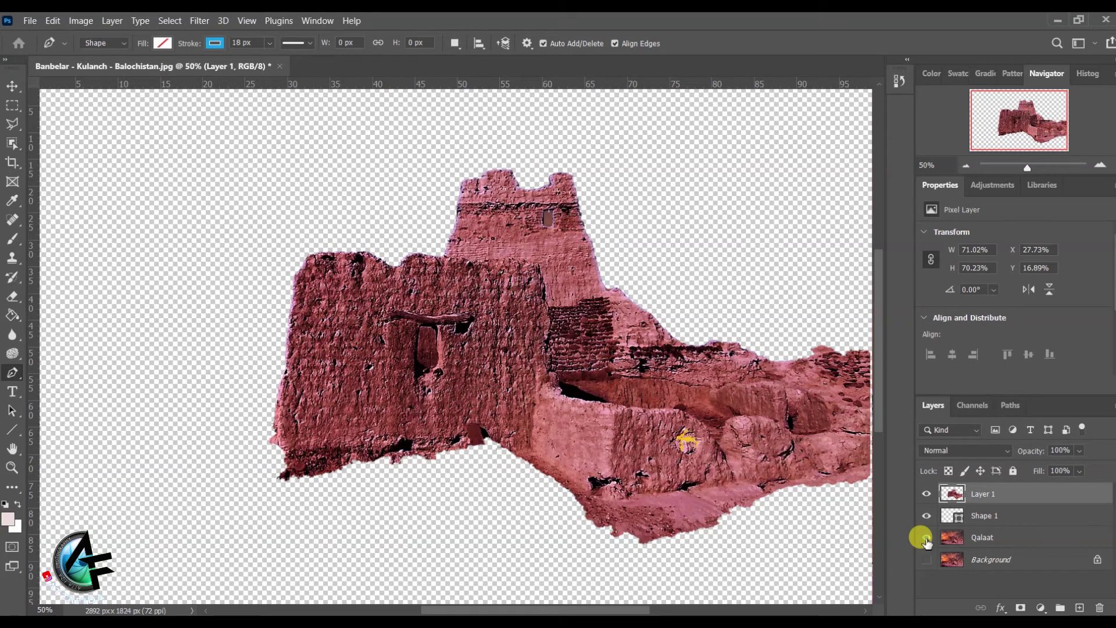
Show the Qalaat layer again and delete the cut-out layer Layer 1 and the fort's Shape 1 layer.
left_click(927, 539)
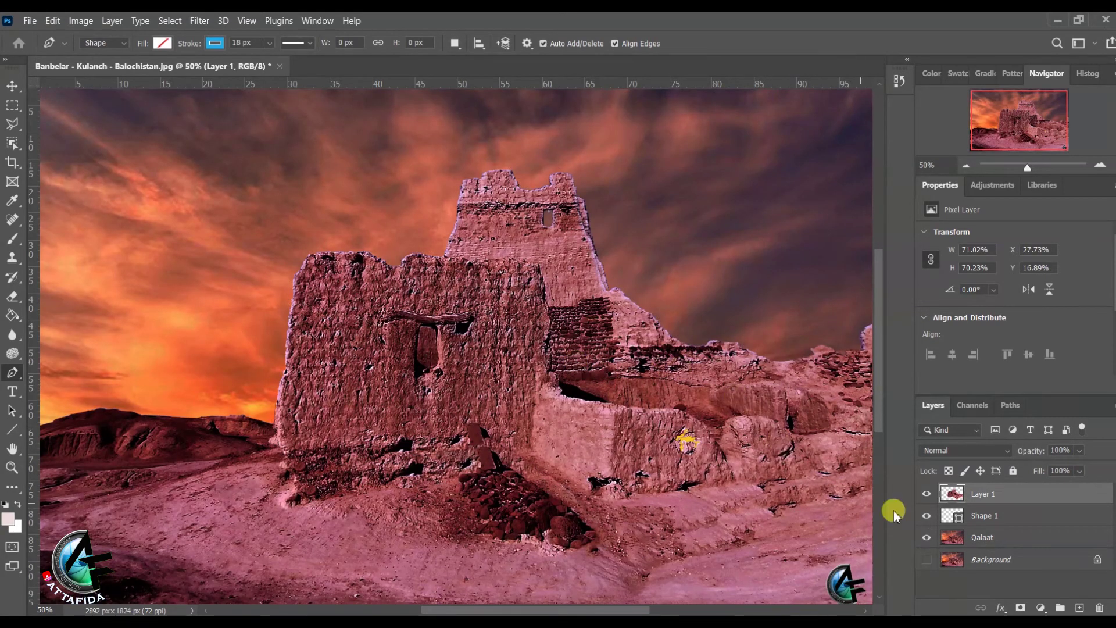
left_click_drag(982, 497, 1100, 608)
left_click_drag(1006, 497, 1100, 608)
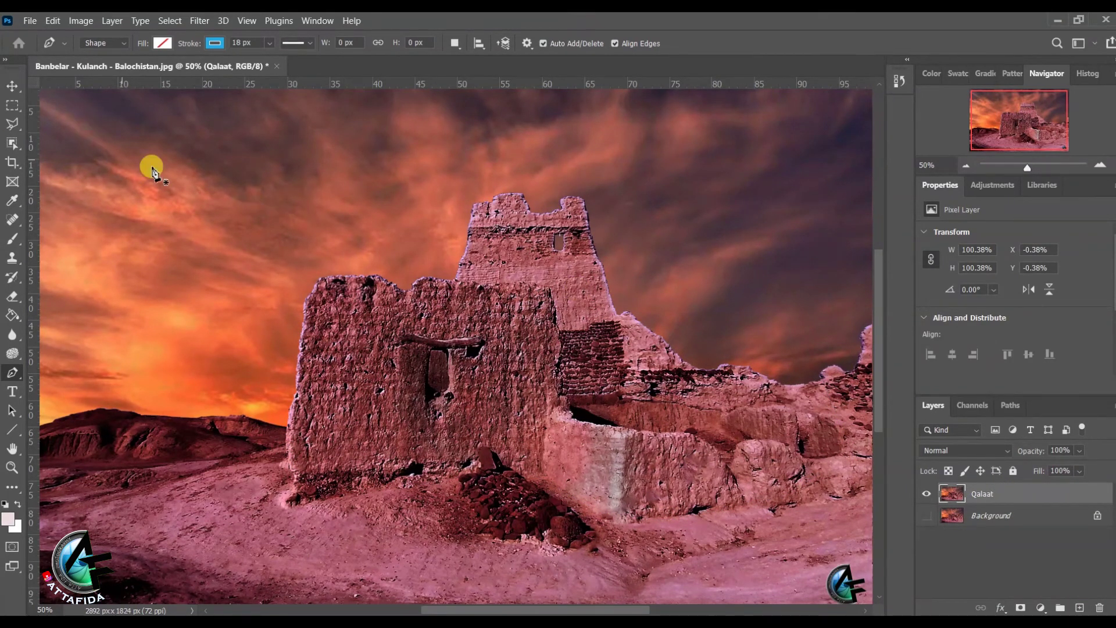
Draw a closed four-sided Pen shape about 282 × 240 px in the sky with an 18 px blue stroke.
left_click(256, 189)
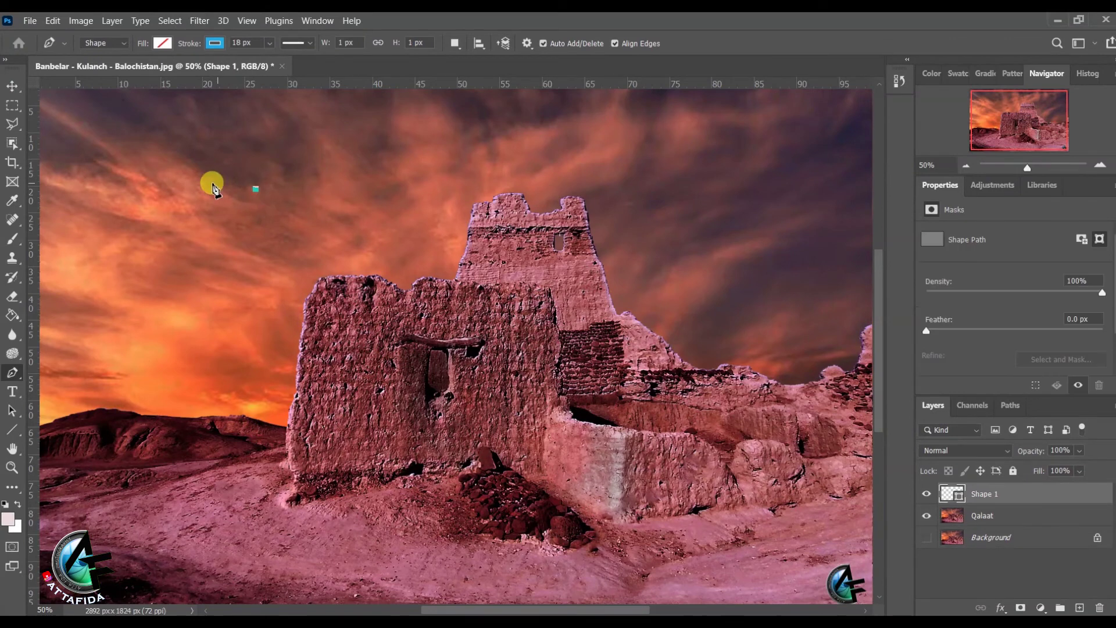
left_click(178, 190)
left_click_drag(178, 190, 172, 260)
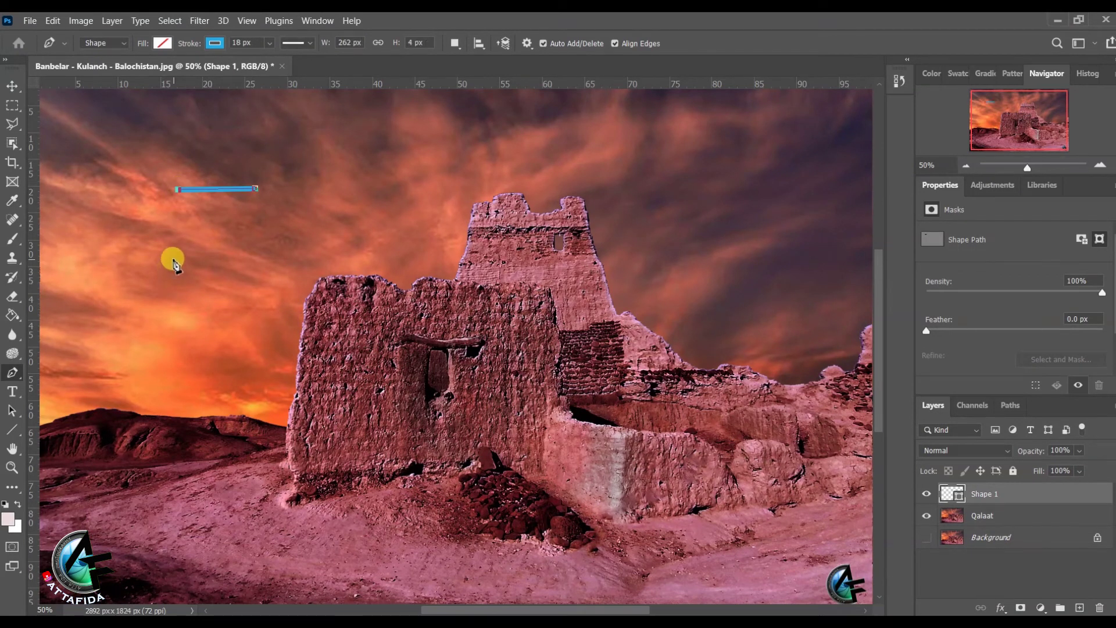
left_click(256, 259)
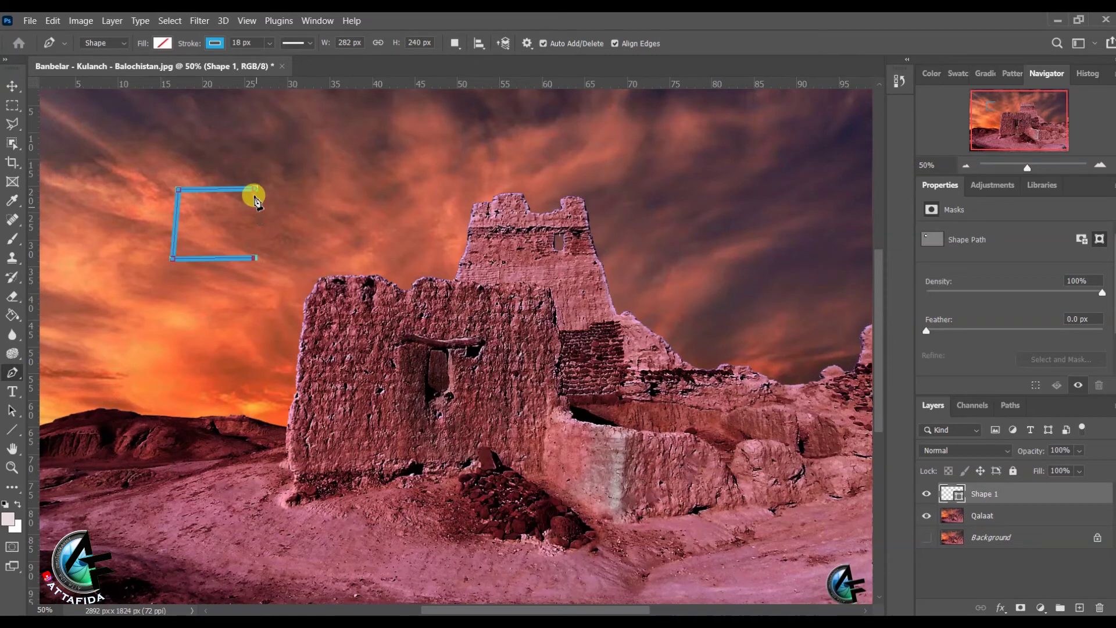
left_click(256, 189)
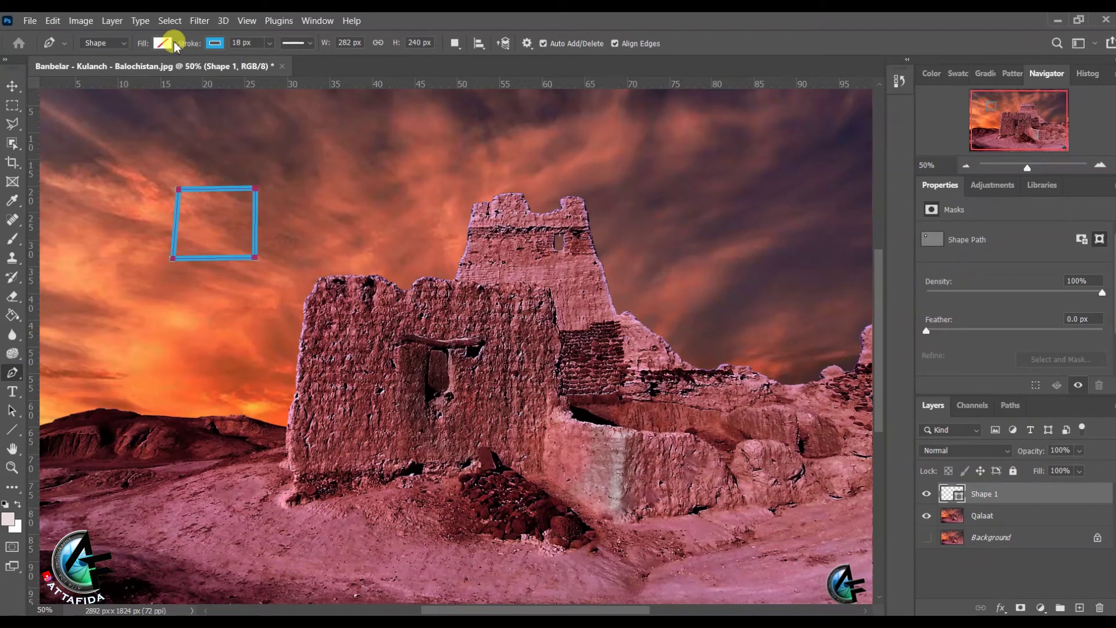
Fill the four-sided shape with the recently used blue.
left_click(164, 43)
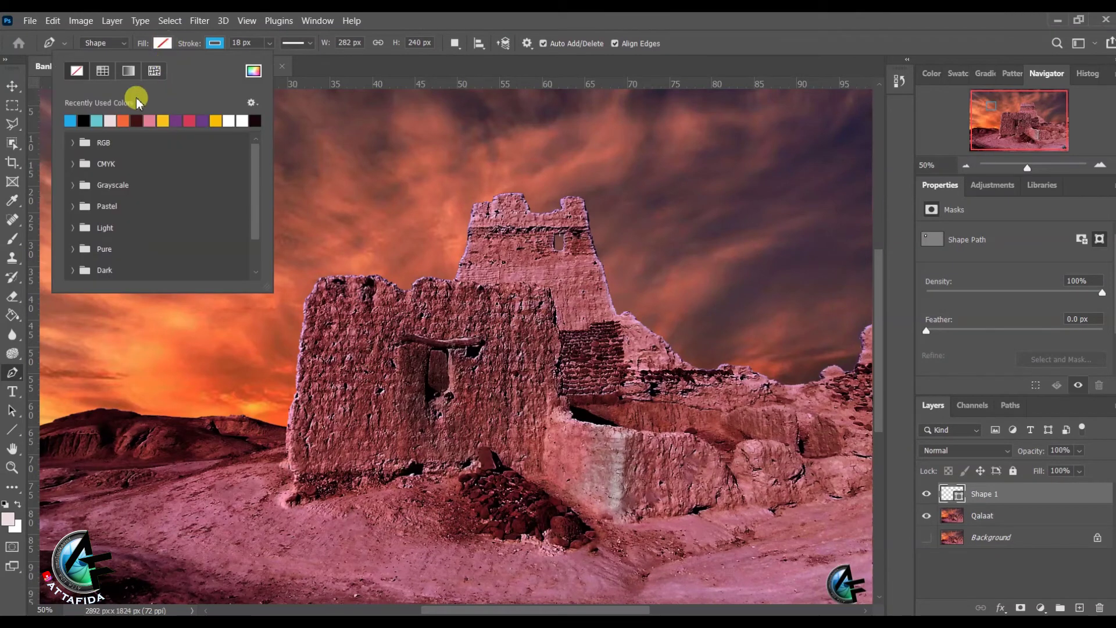
left_click(70, 121)
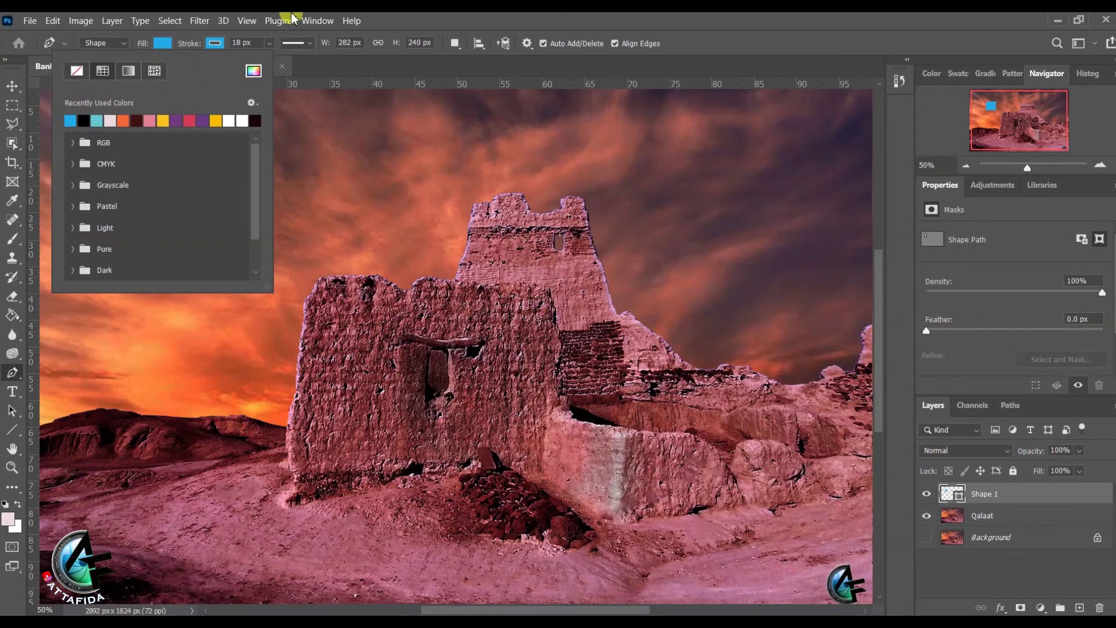
left_click(401, 20)
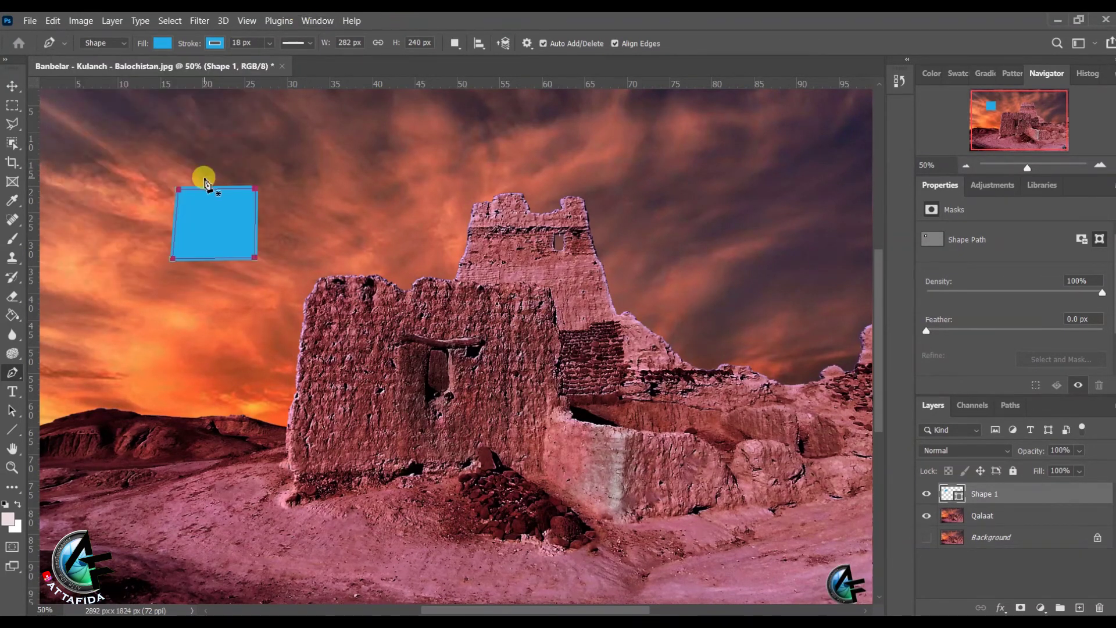
Move the blue shape slightly up and to the right, then scale it to about 112%.
left_click(13, 86)
left_click_drag(207, 224, 239, 210)
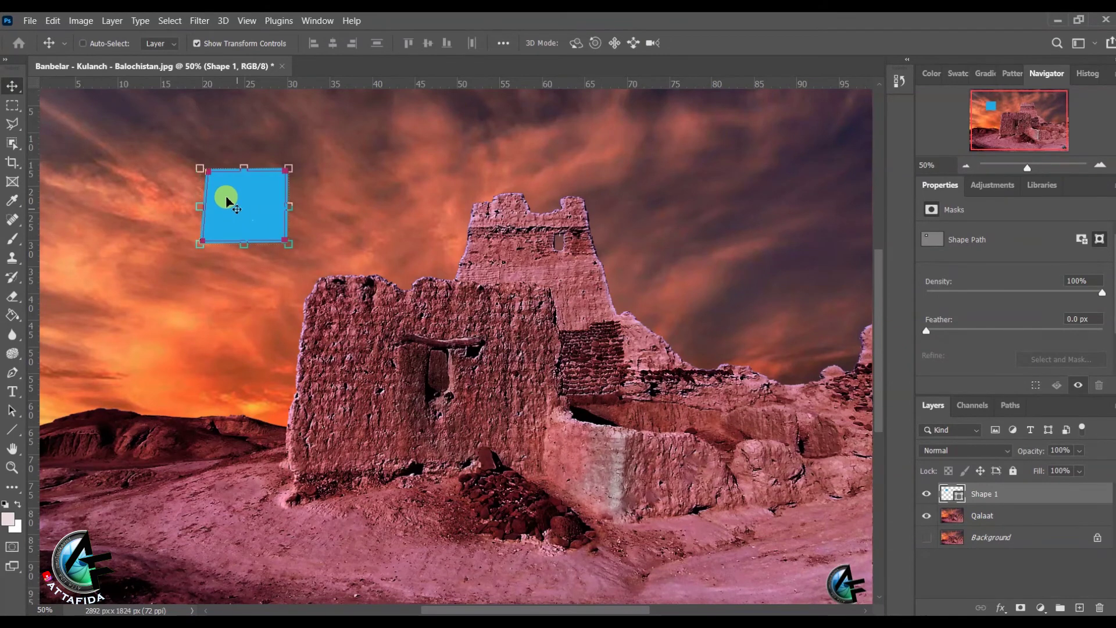
left_click(200, 168)
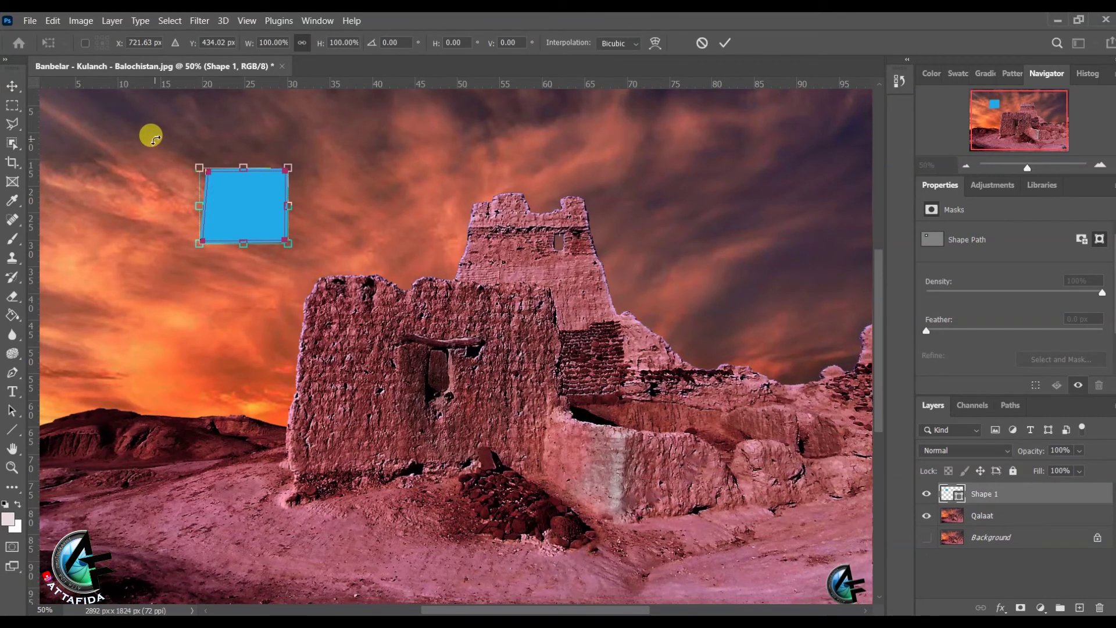
mouse_move(197, 168)
left_mouse_down()
mouse_move(169, 142)
mouse_move(187, 155)
left_mouse_up()
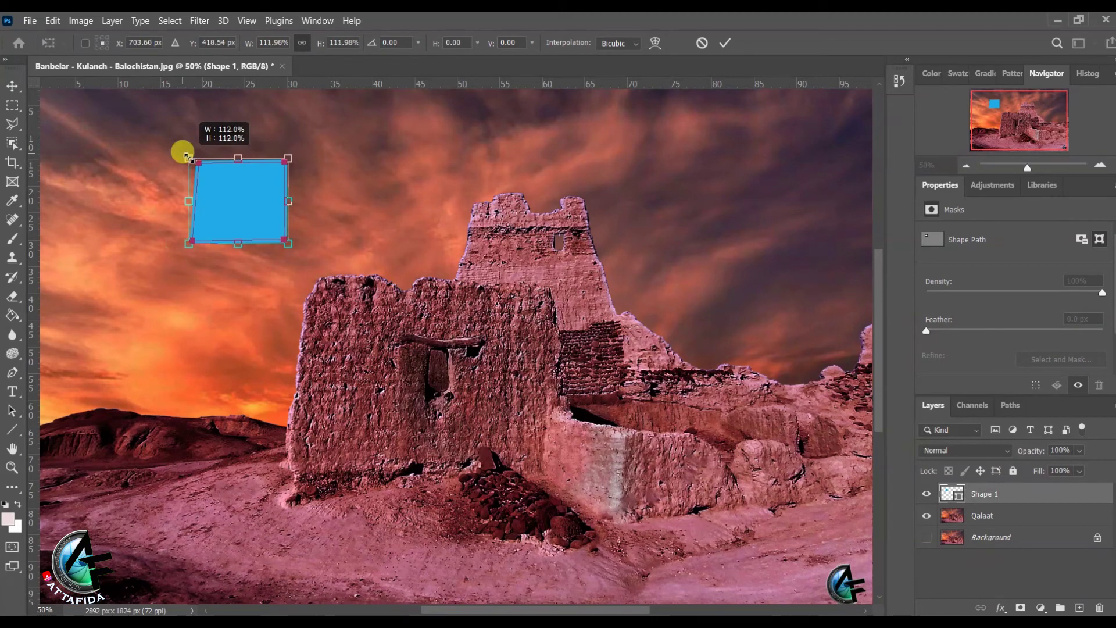
left_click(11, 87)
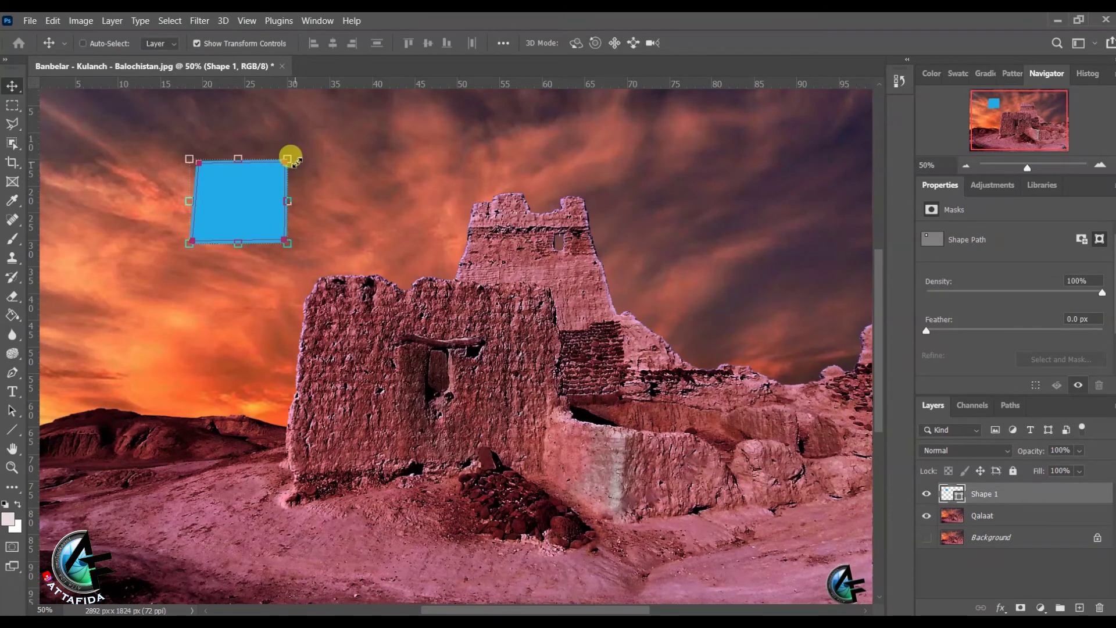
Rotate the blue shape about -179° and stretch it to about 292% width and 222% height.
left_click_drag(300, 160, 162, 242)
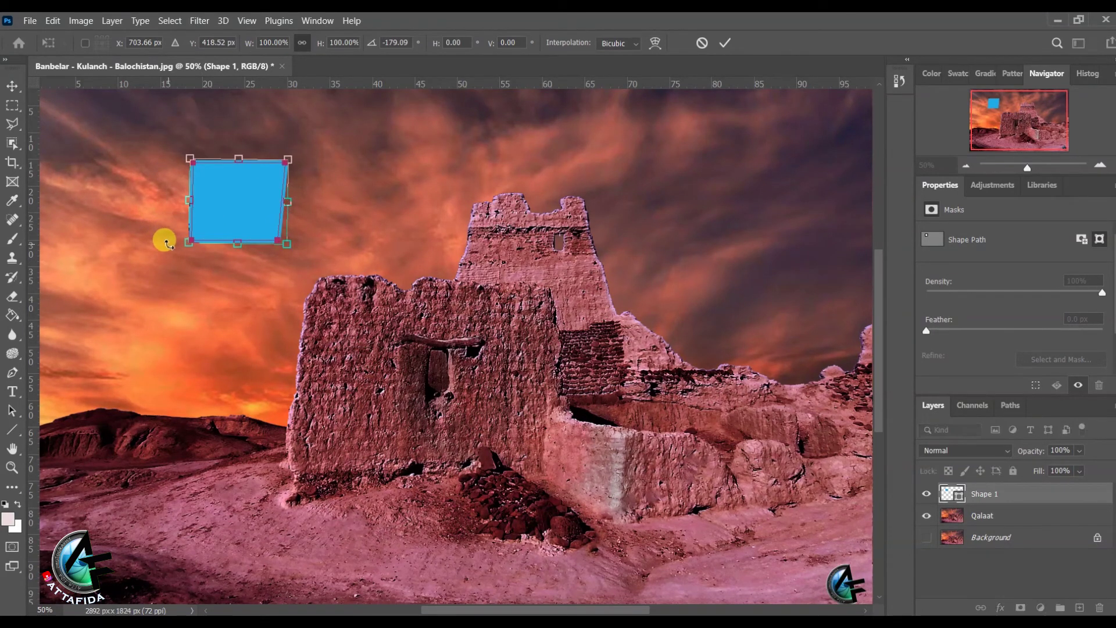
left_click_drag(287, 205, 369, 199)
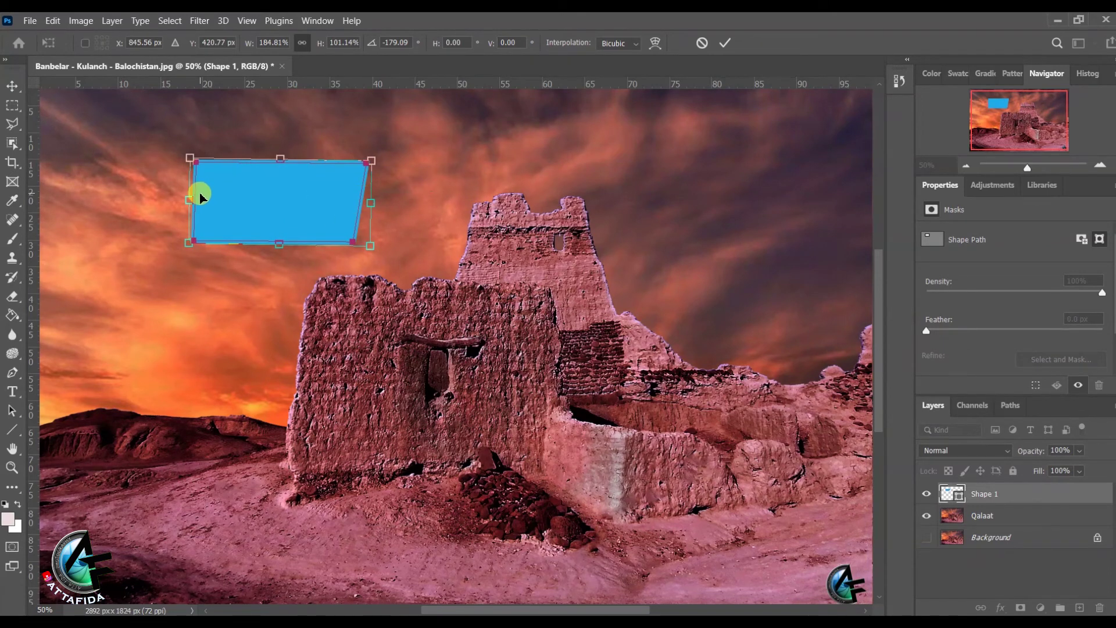
left_click_drag(187, 200, 82, 191)
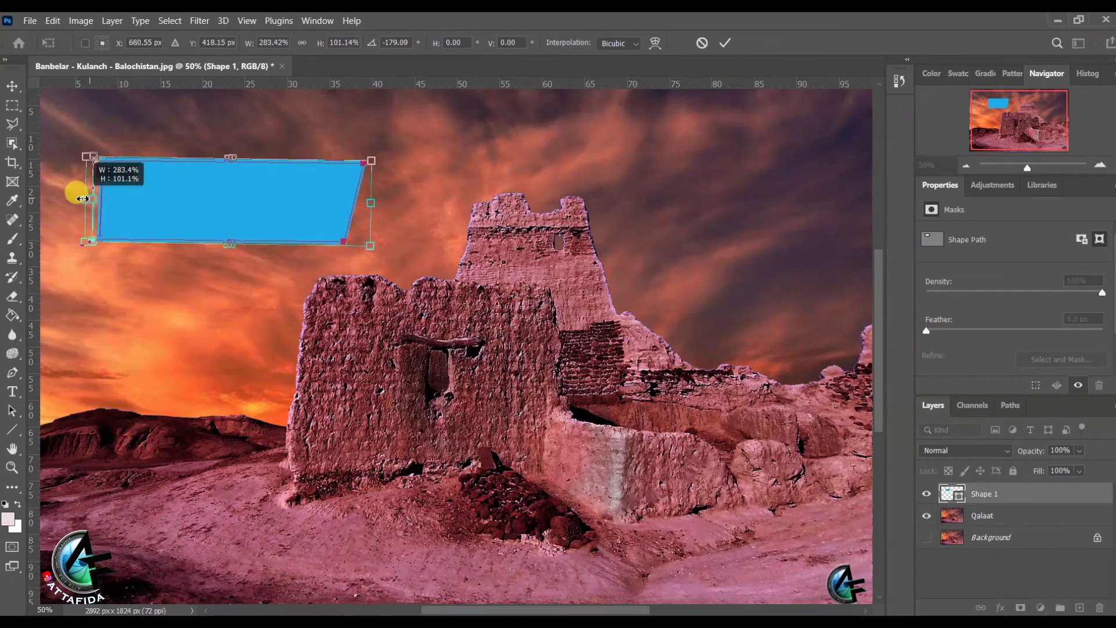
left_click_drag(226, 245, 223, 342)
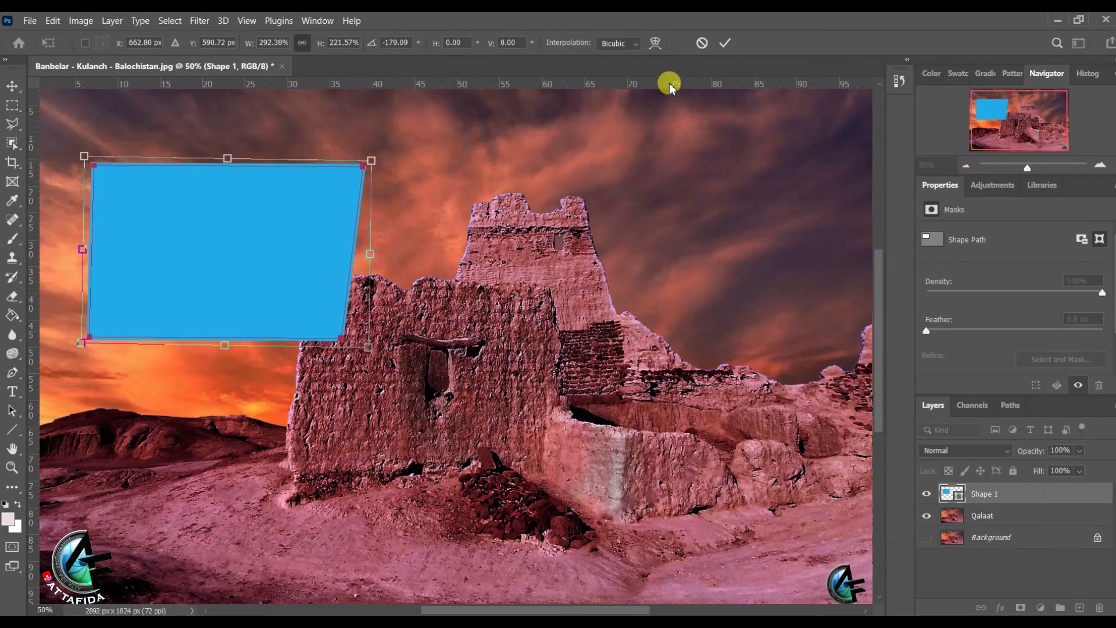
left_click(722, 44)
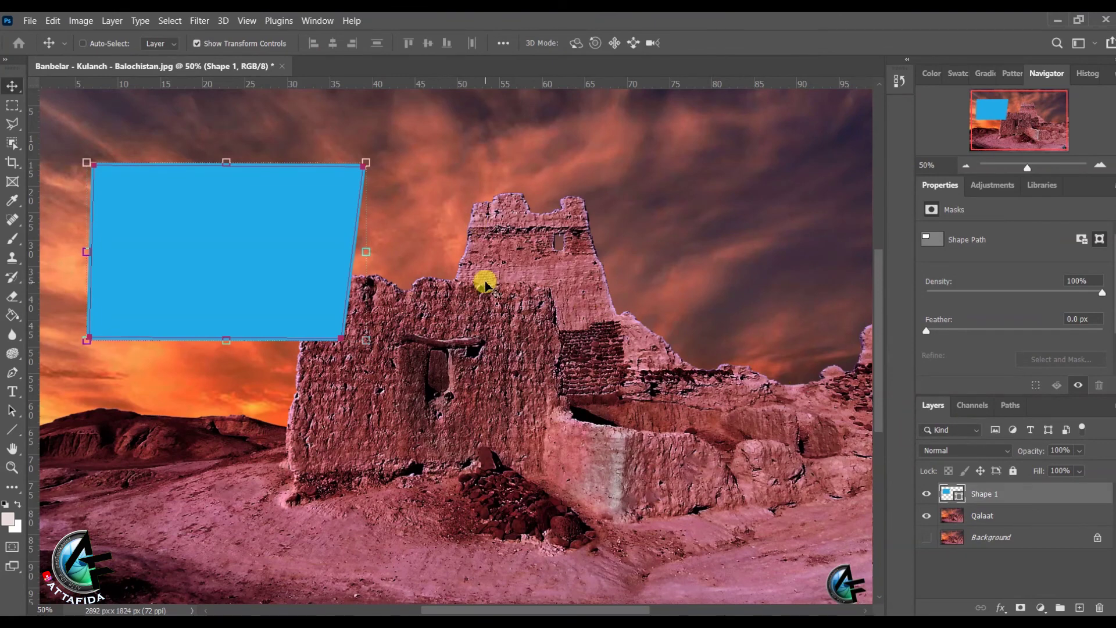
Toggle the visibility of the Shape 1 layer and delete the layer.
left_click(926, 494)
left_click(928, 494)
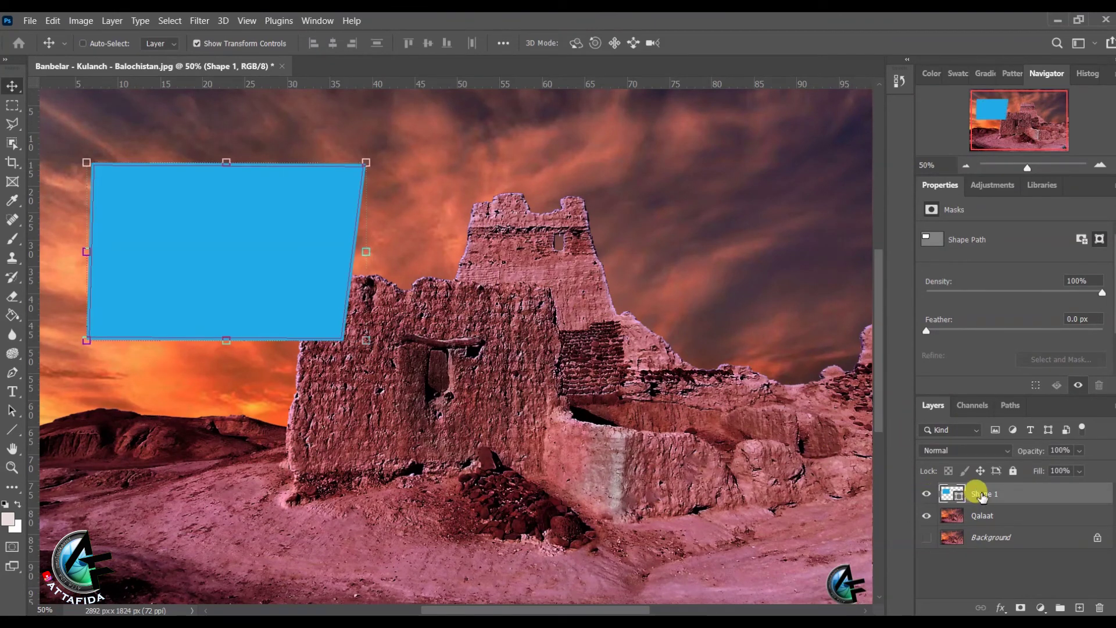
left_click_drag(982, 496, 1100, 608)
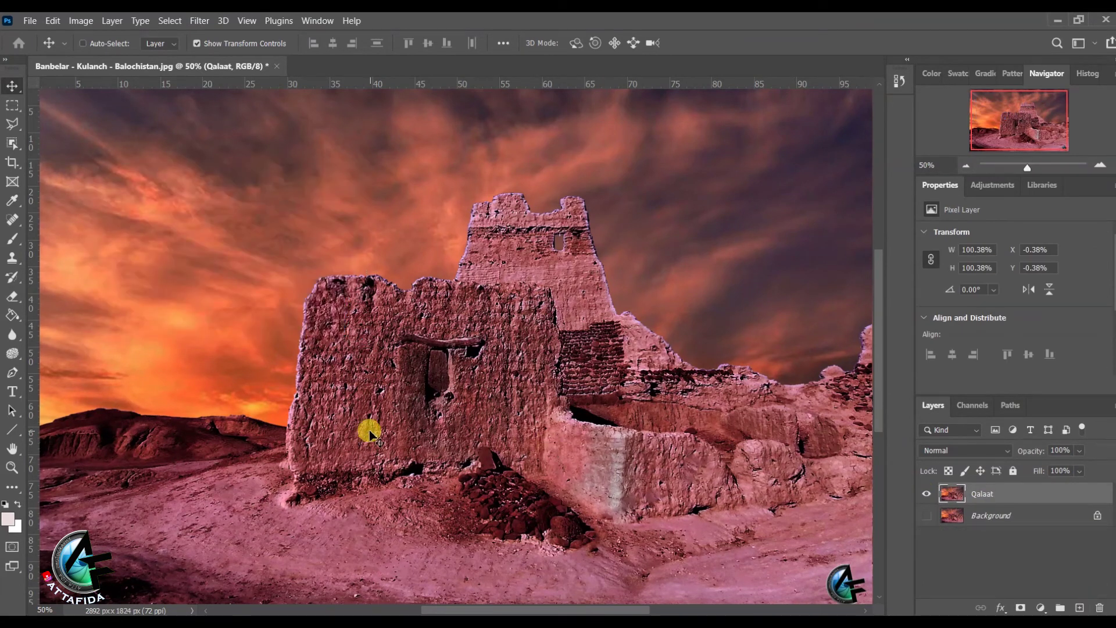
Add the horizontal text "a" in Forte Regular beside the upper left corner of the fort wall.
left_click(12, 391)
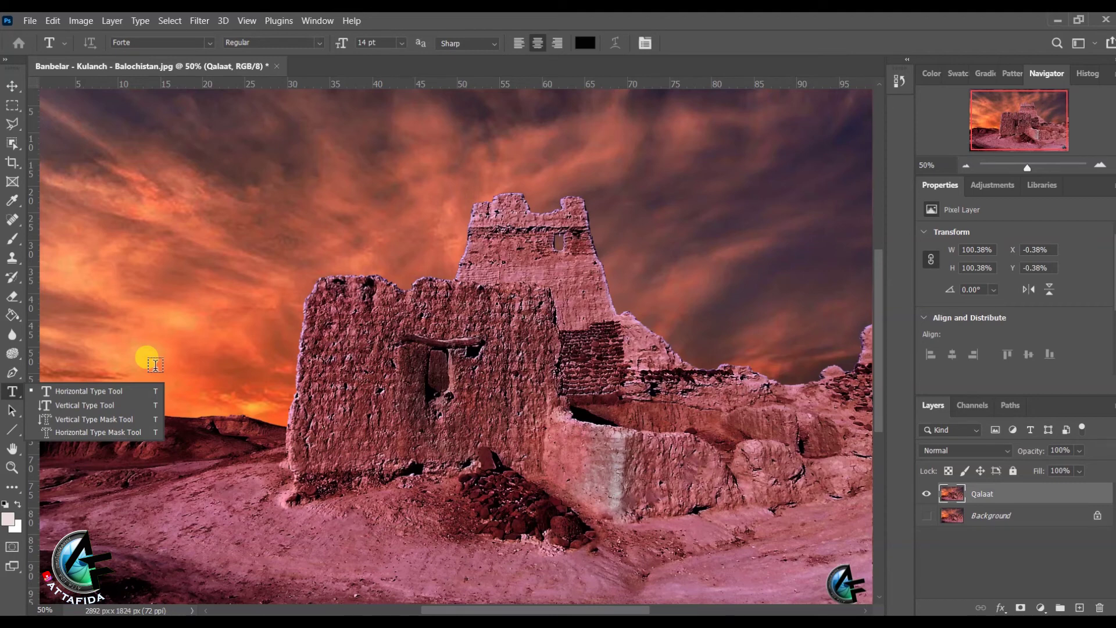
left_click(98, 393)
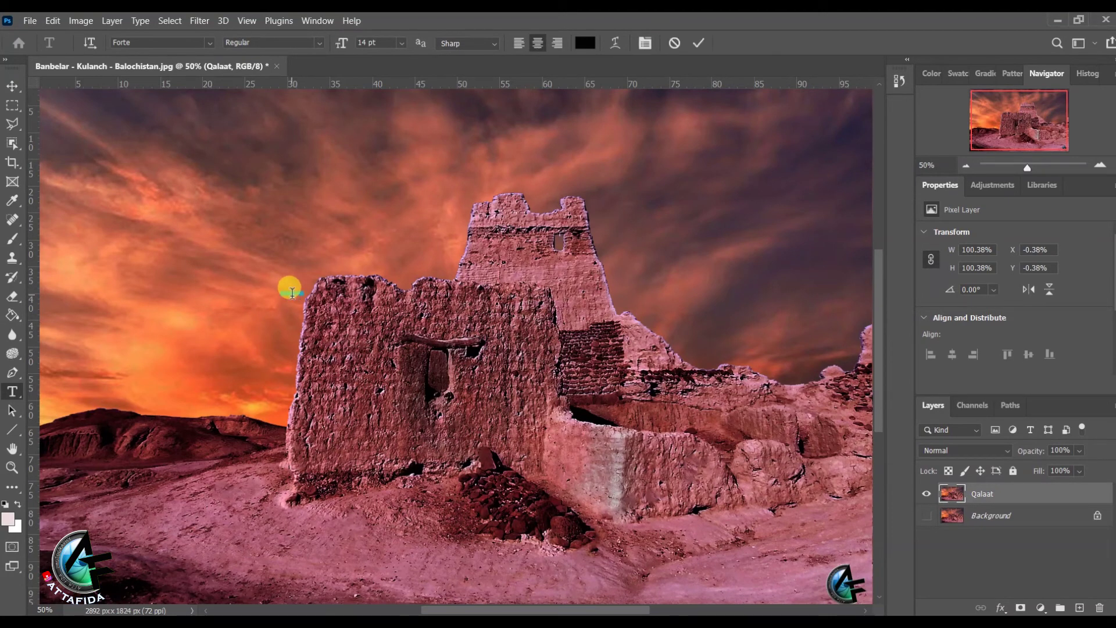
left_click(292, 293)
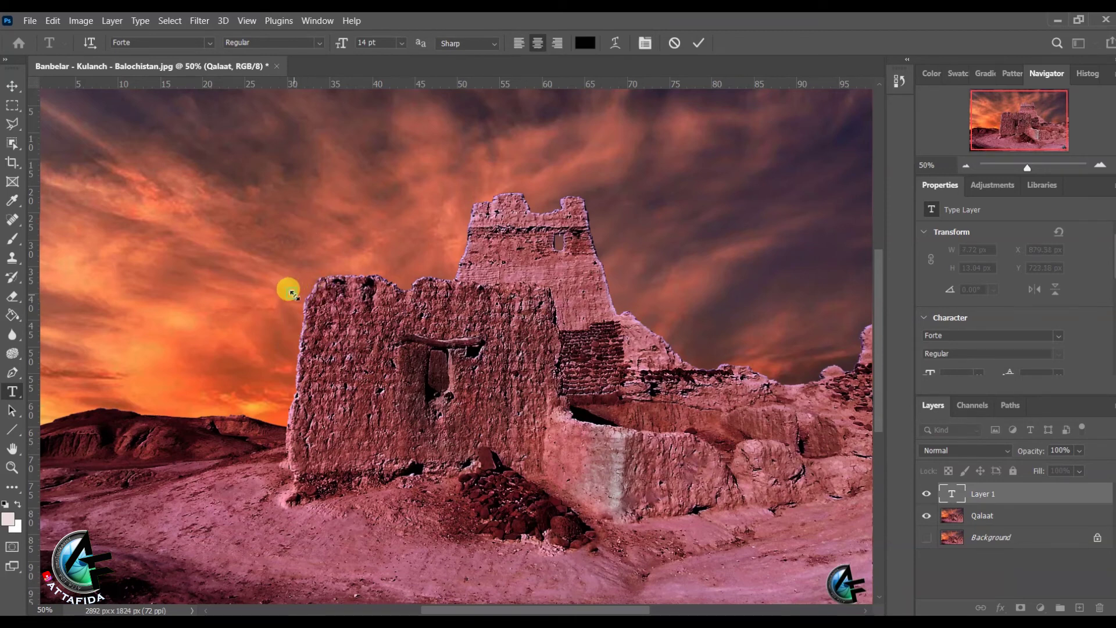
Try font sizes of 60 pt and 72 pt on the letter "a", then set it to 120 pt.
left_click(399, 46)
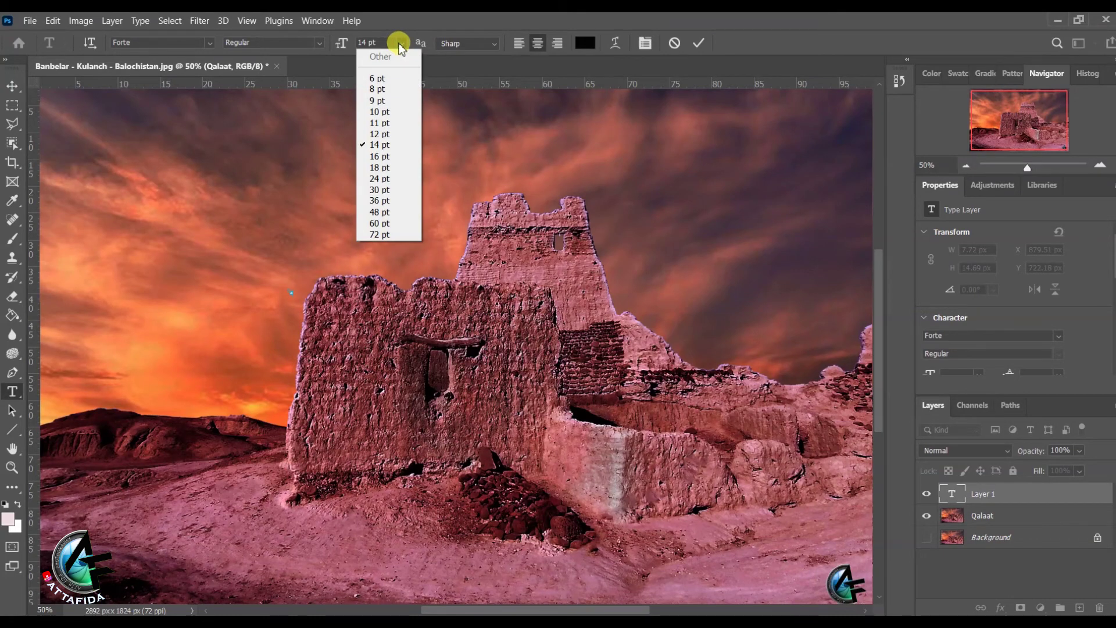
left_click(377, 224)
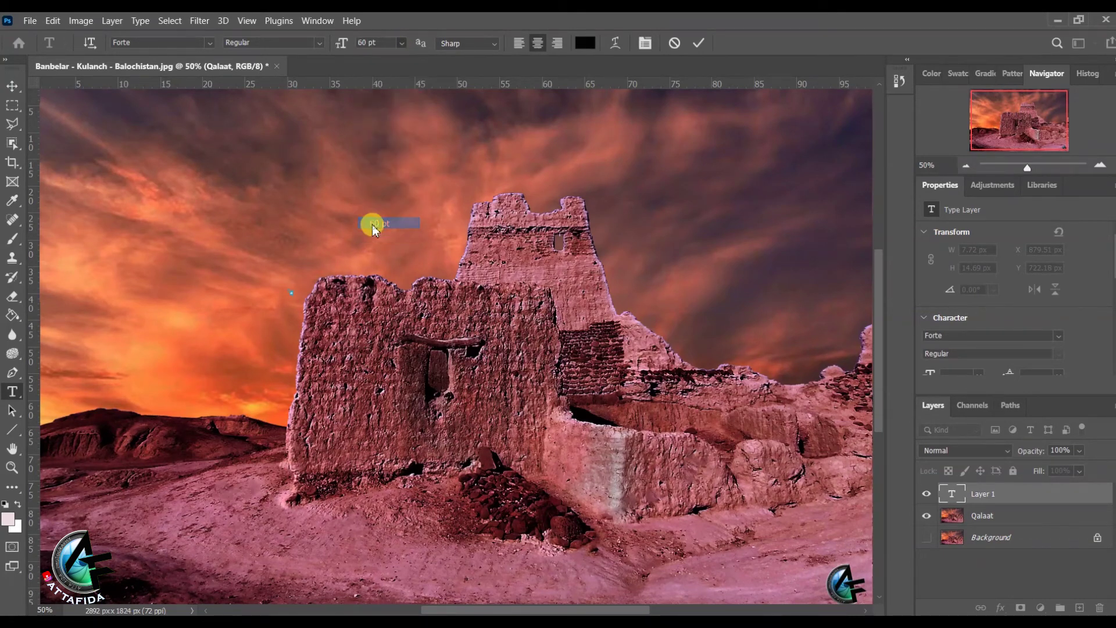
left_click(401, 45)
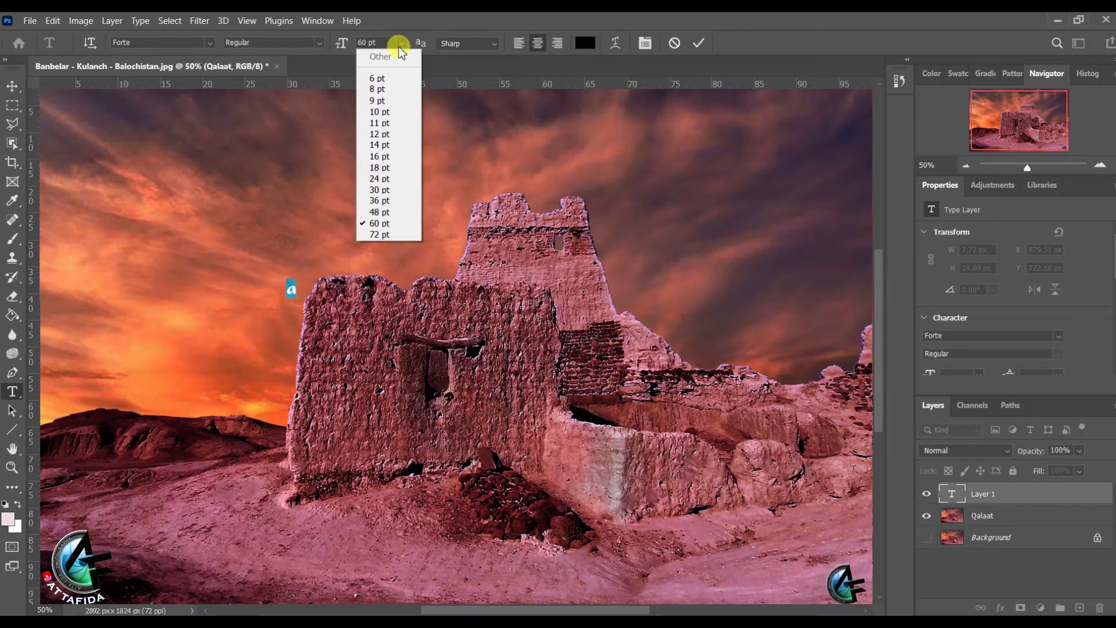
left_click(367, 230)
left_click(369, 42)
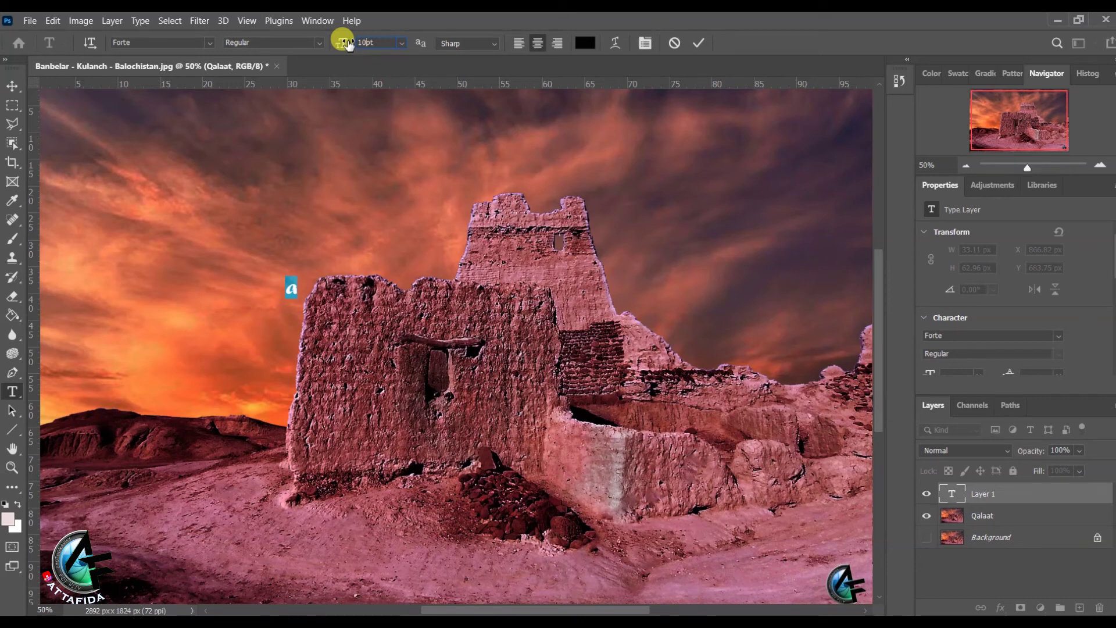
type("120pt")
key("Return")
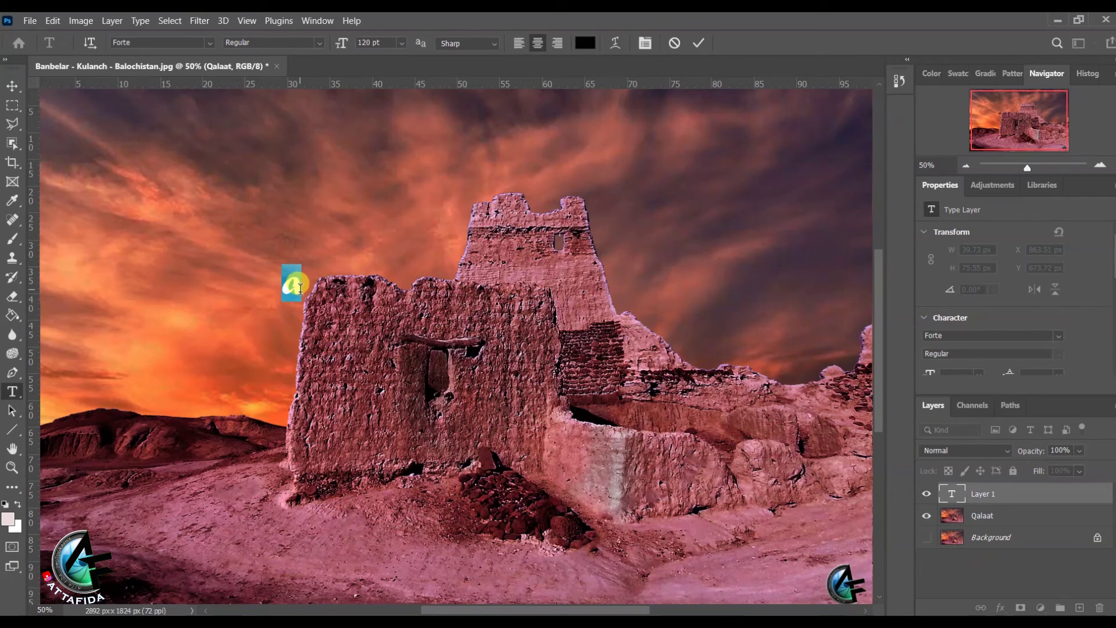
left_click(11, 85)
left_click_drag(276, 275, 184, 173)
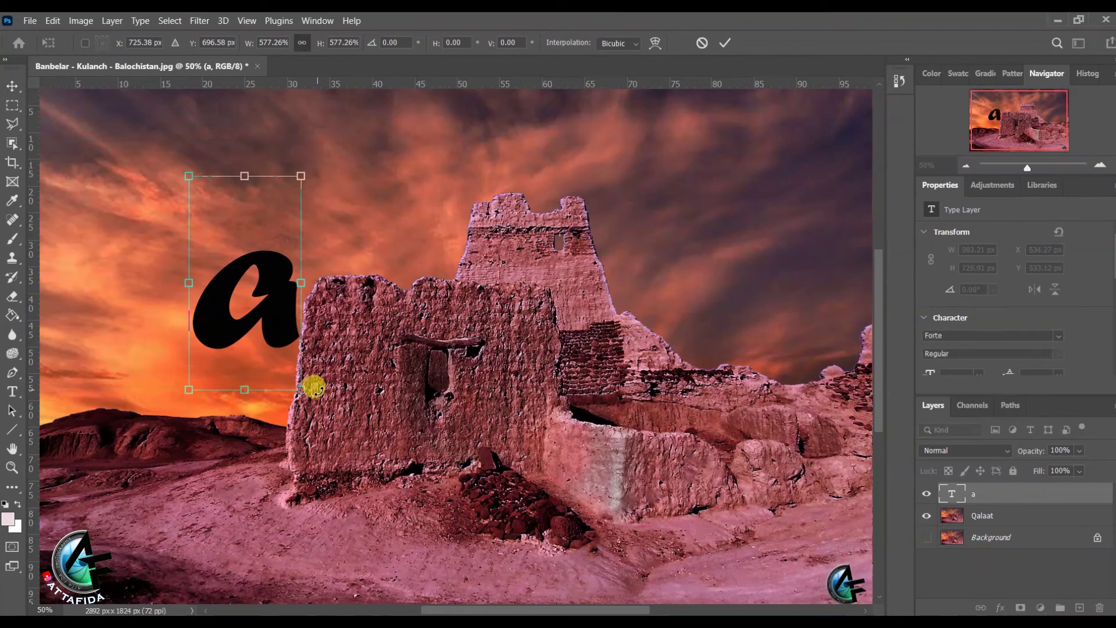
left_click_drag(301, 389, 319, 422)
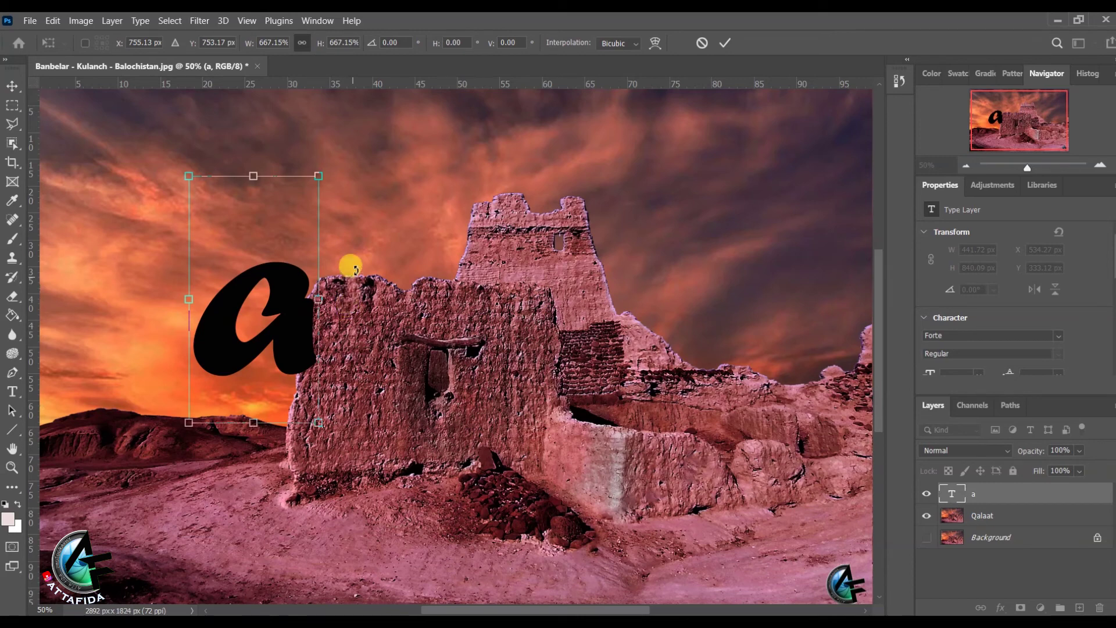
mouse_move(356, 265)
left_mouse_down()
mouse_move(351, 257)
mouse_move(348, 286)
mouse_move(354, 260)
left_mouse_up()
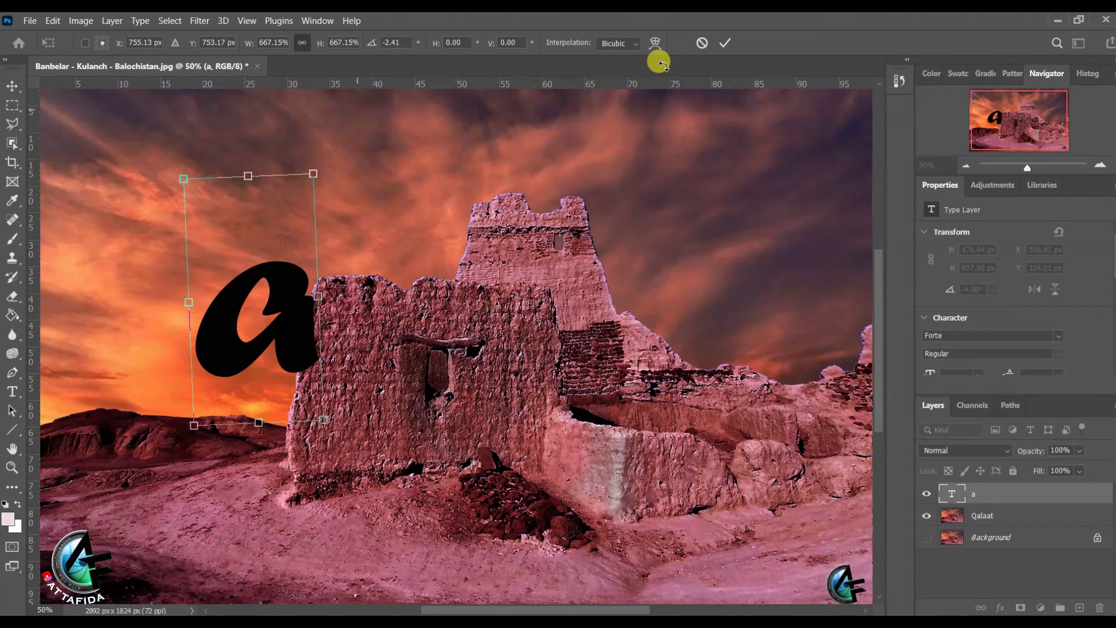
left_click(702, 43)
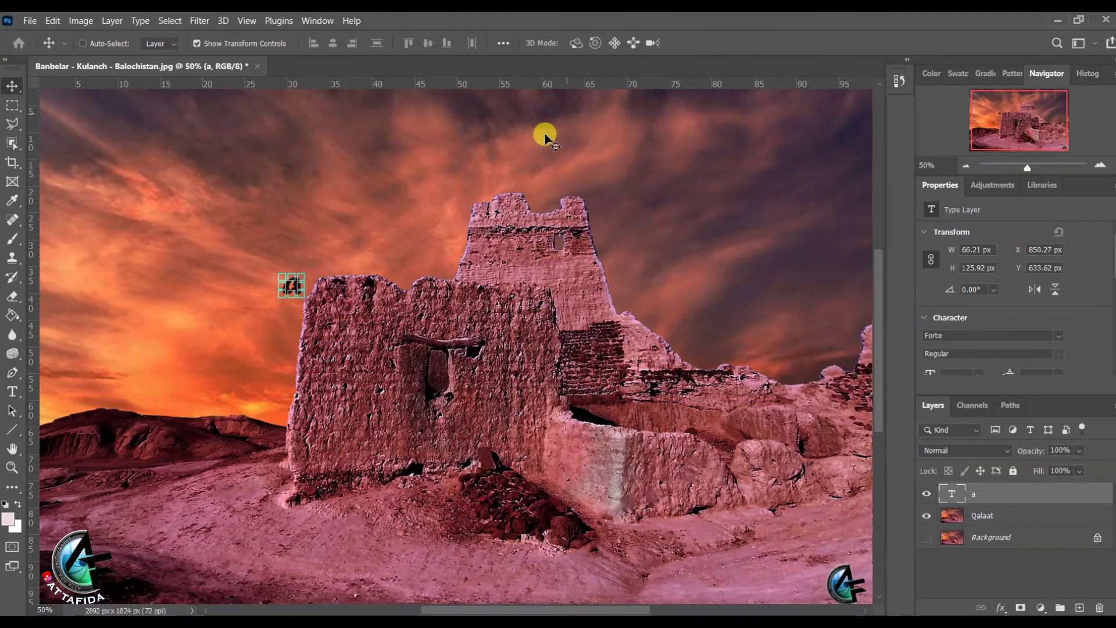
Scale the letter "a" proportionally to about 228% over the fort's left edge.
left_click_drag(301, 291, 326, 349)
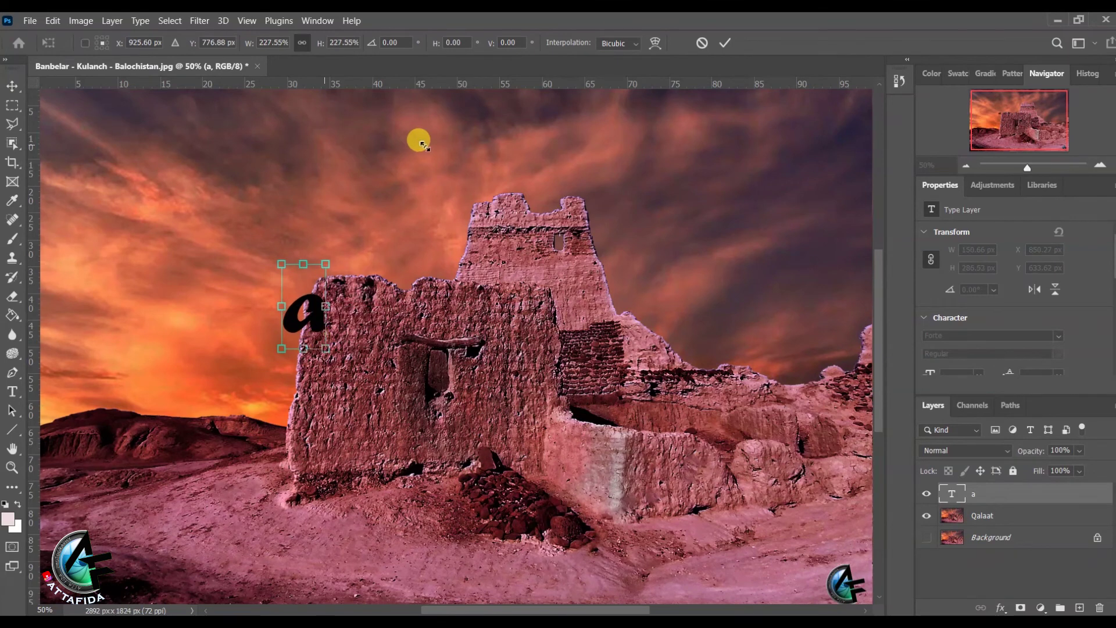
left_click(724, 43)
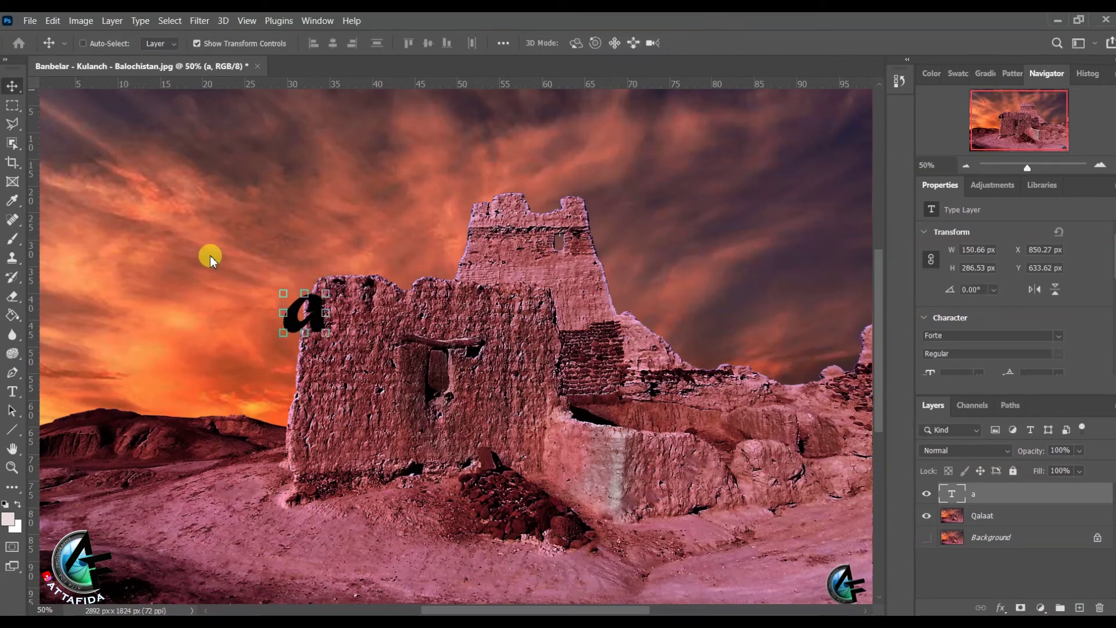
Move the letter "a" into the sky beside the fort and scale it up to about 532 pt.
left_click(12, 391)
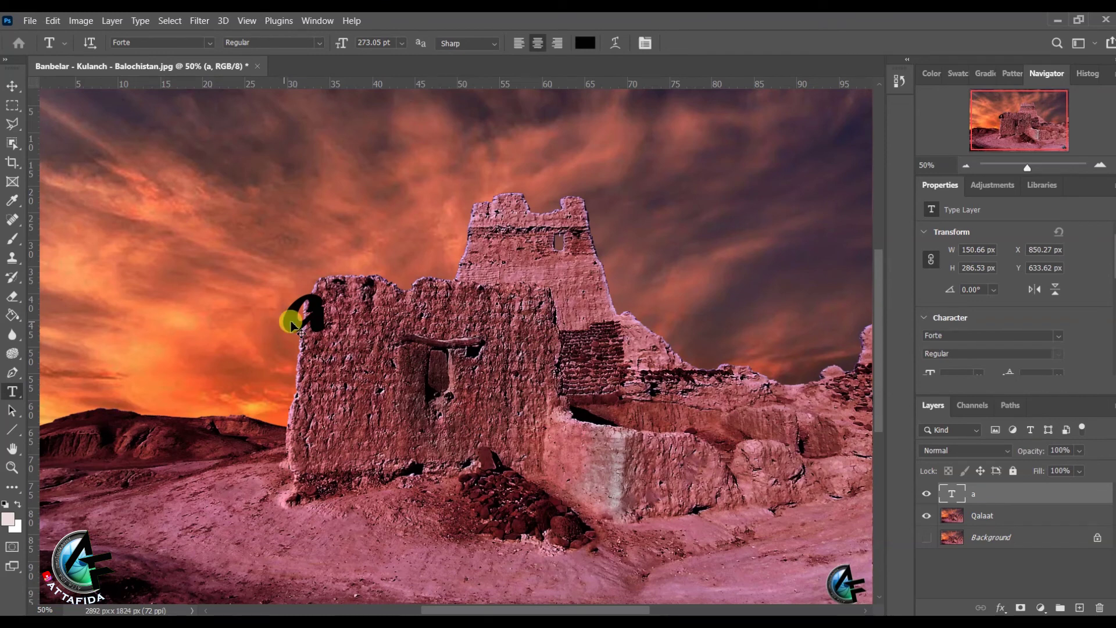
left_click_drag(296, 326, 201, 236)
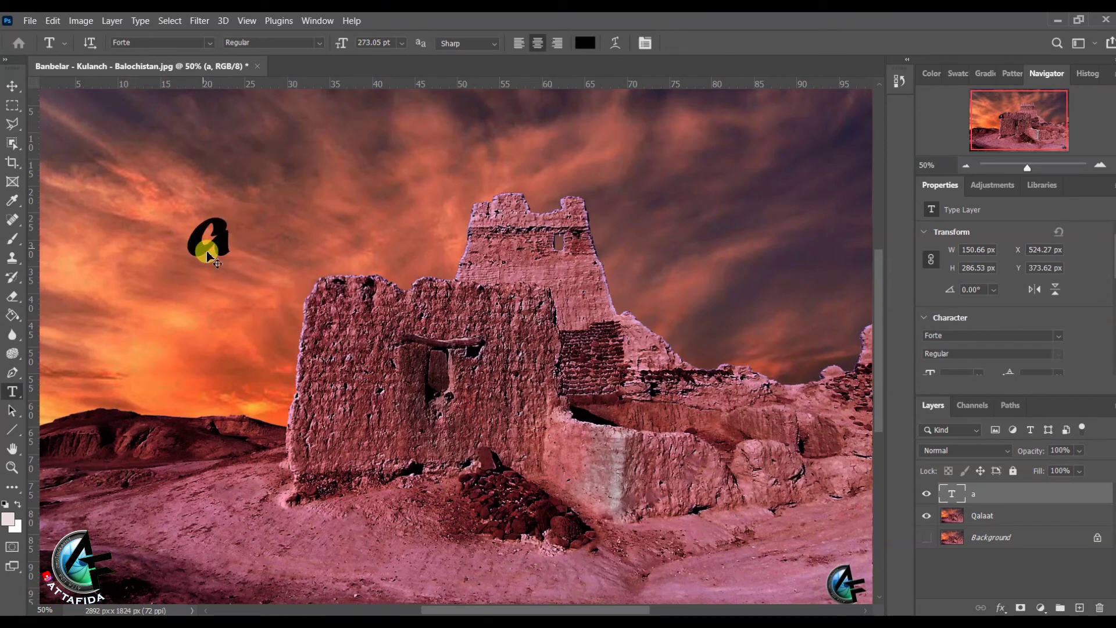
left_click_drag(219, 250, 237, 280)
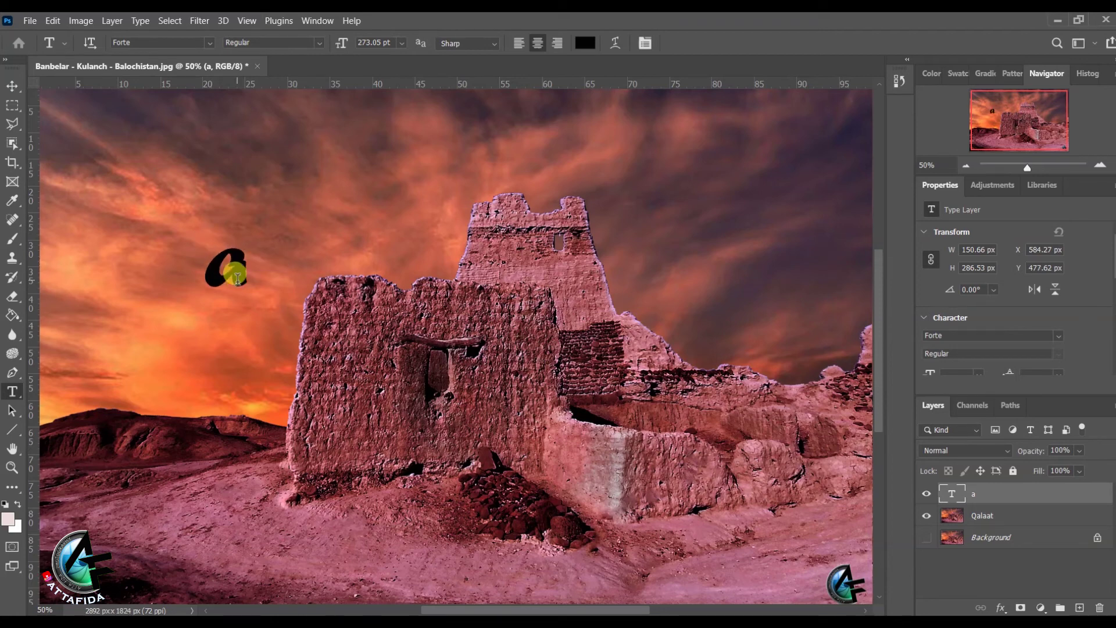
key("ctrl")
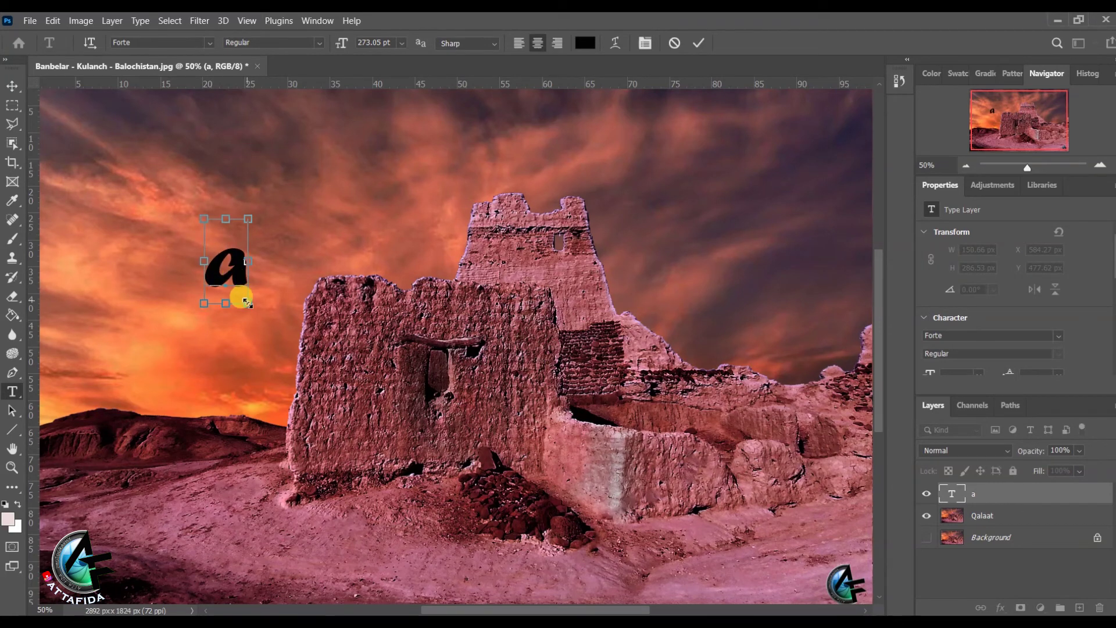
left_click_drag(245, 305, 279, 338)
left_click_drag(201, 217, 152, 173)
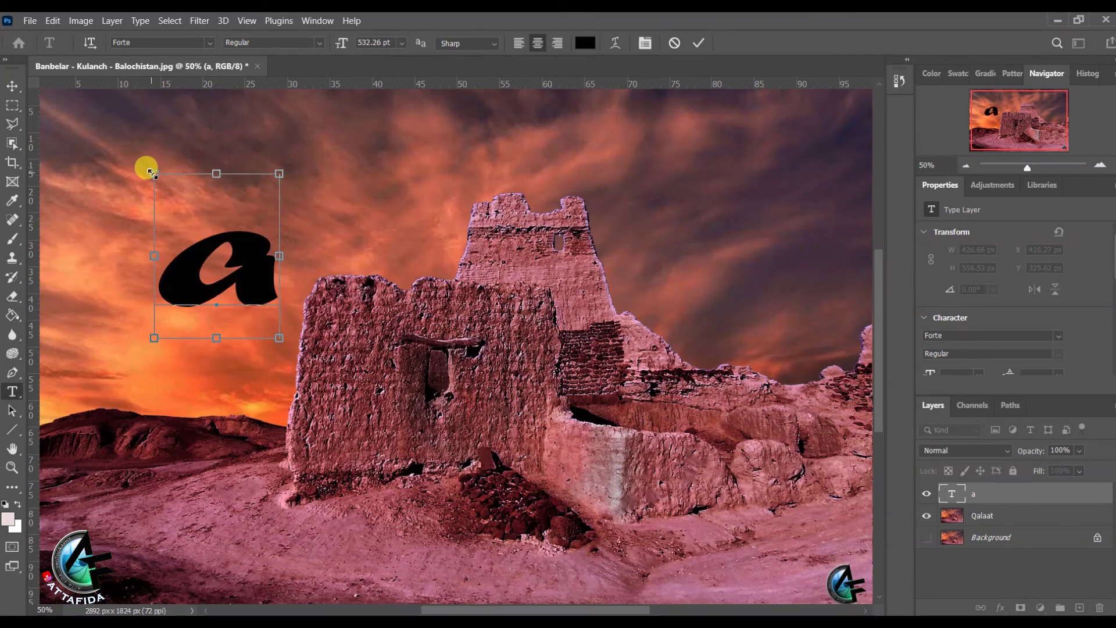
Replace the letter "a" in the text layer with the words "Balochi class".
double_click(265, 282)
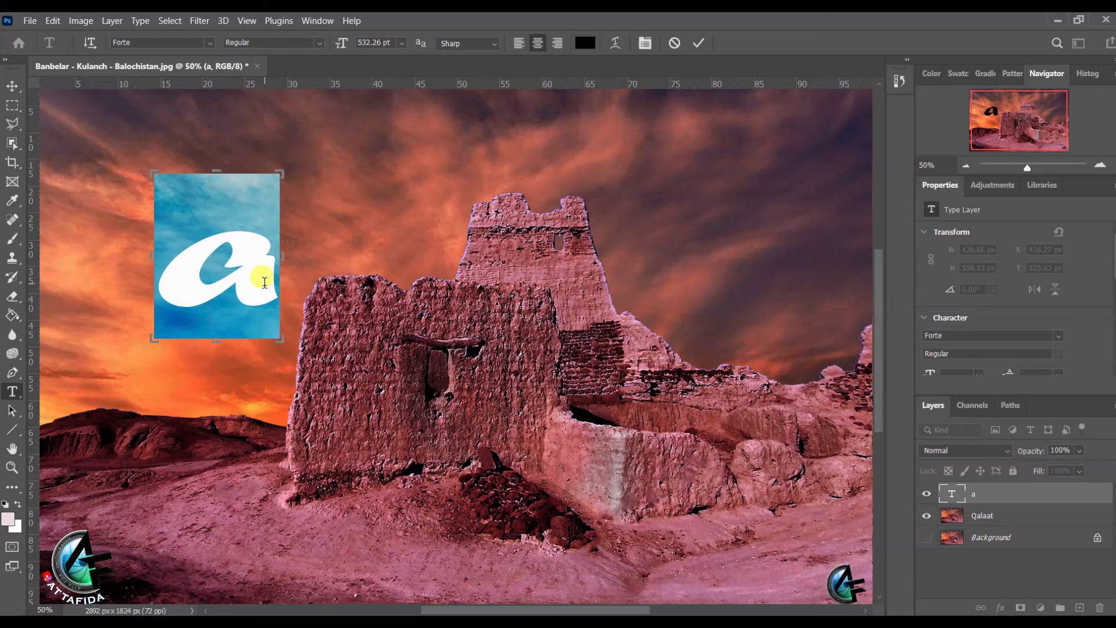
type("A")
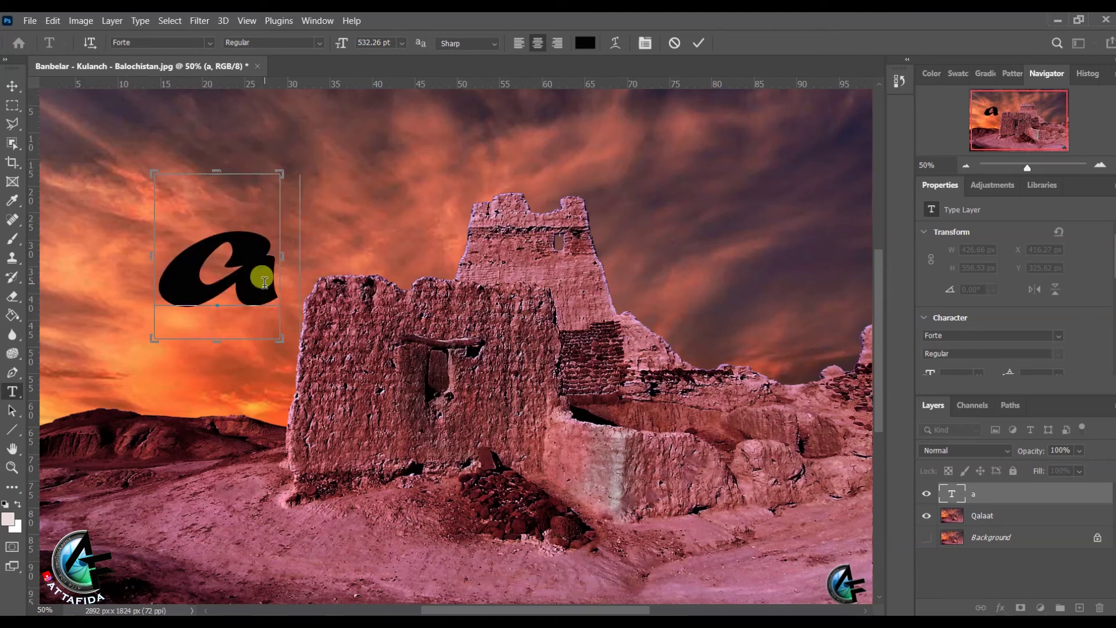
type("tt")
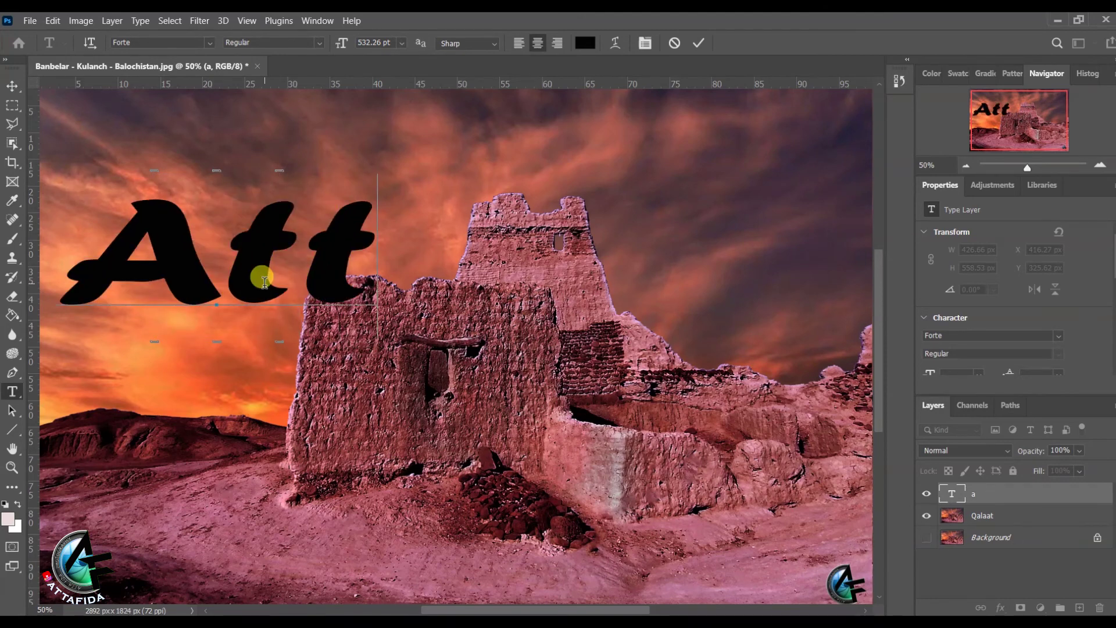
type("a")
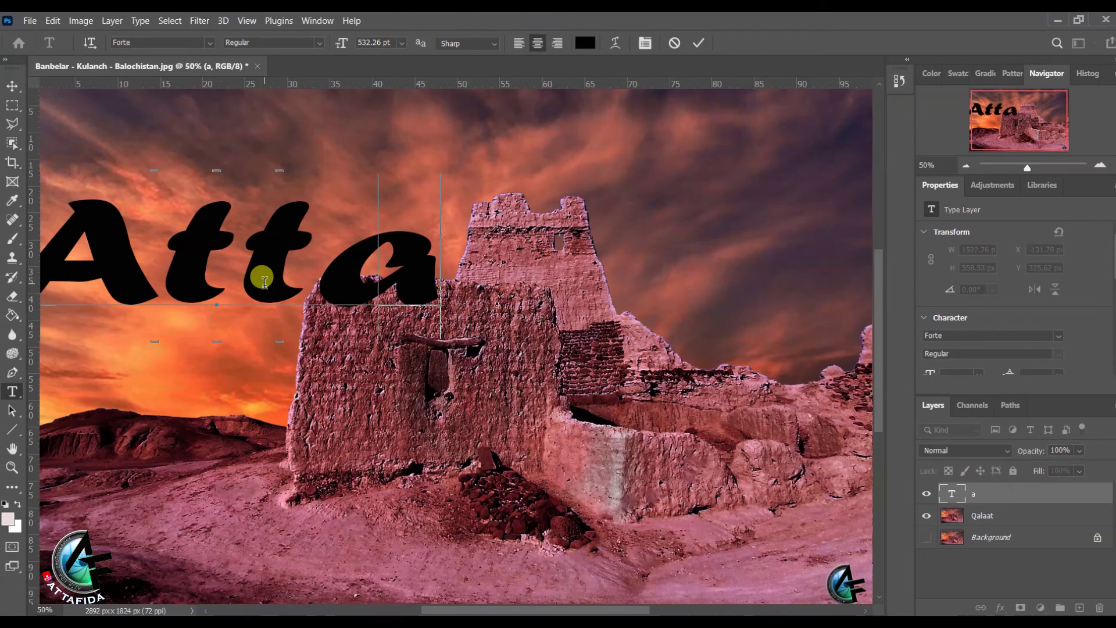
key("BackSpace")
key("BackSpace")
key("BackSpace")
key("BackSpace")
type("B")
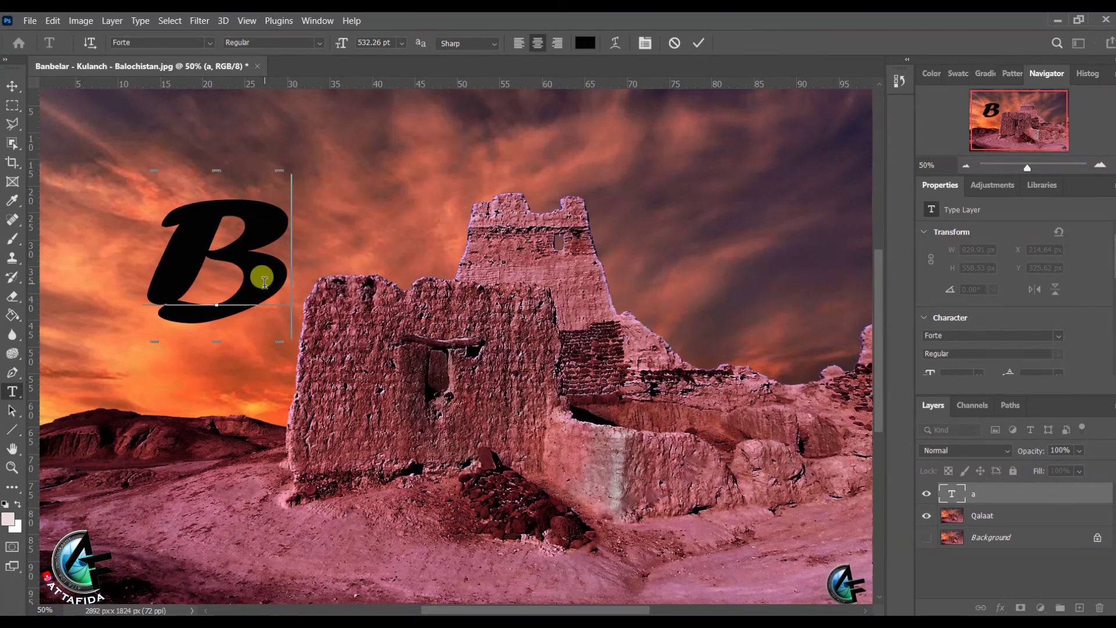
type("aloch")
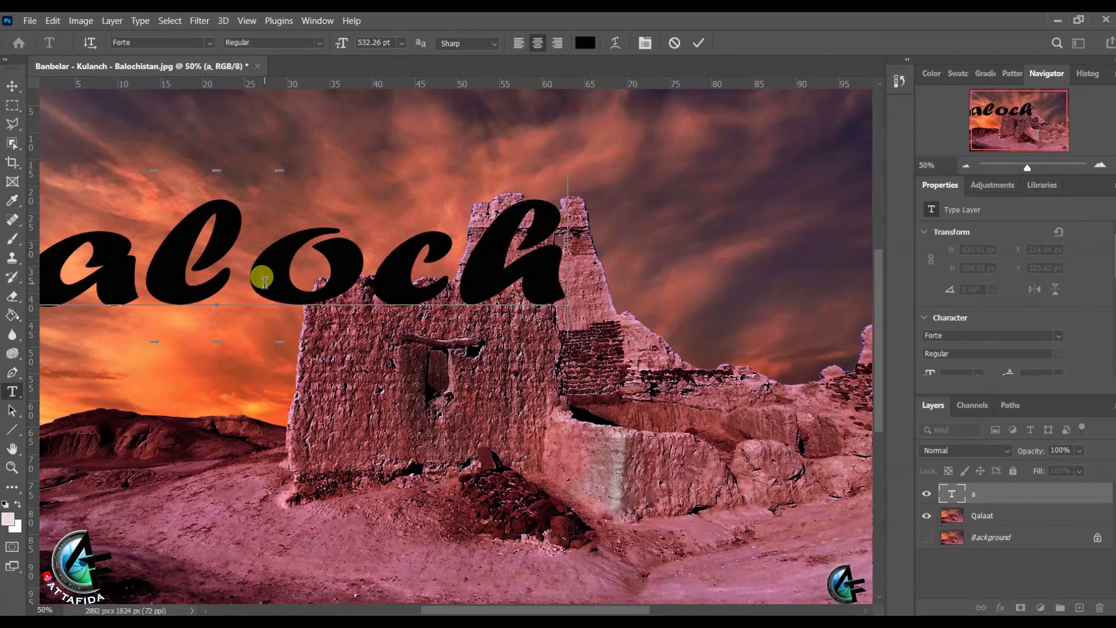
type("i class")
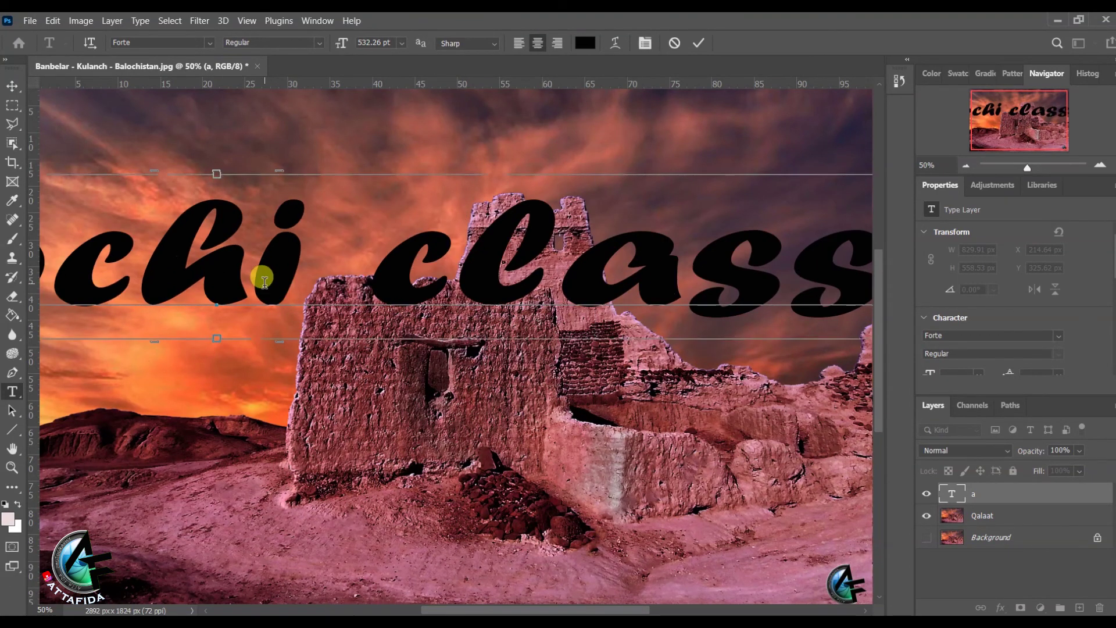
Set the font size of the whole "Balochi class" text to 72 pt.
key("ctrl+a")
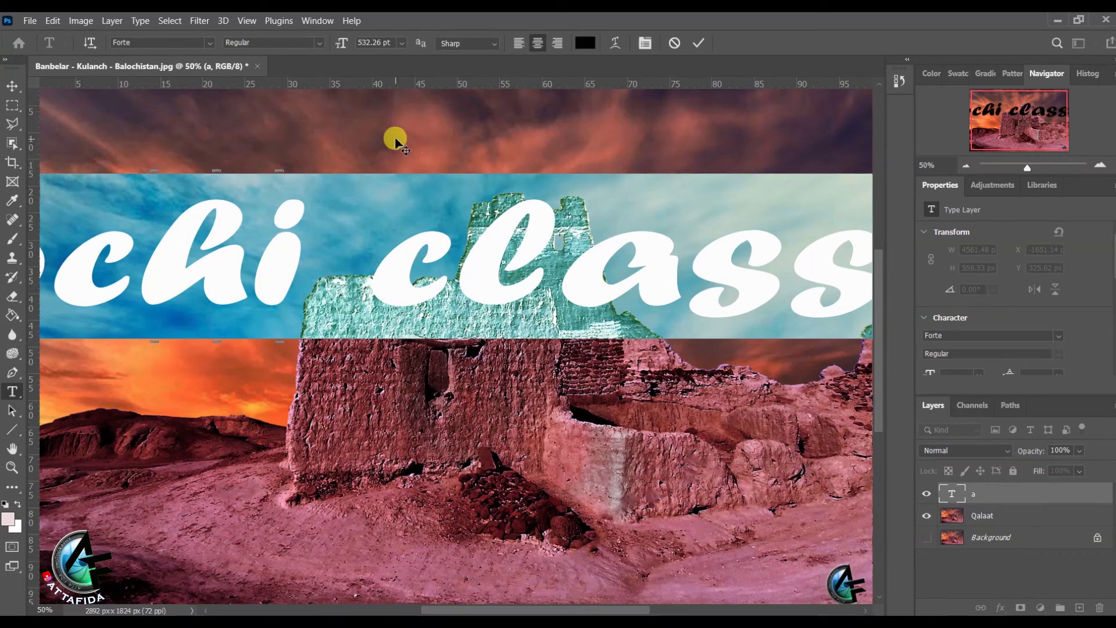
left_click(401, 43)
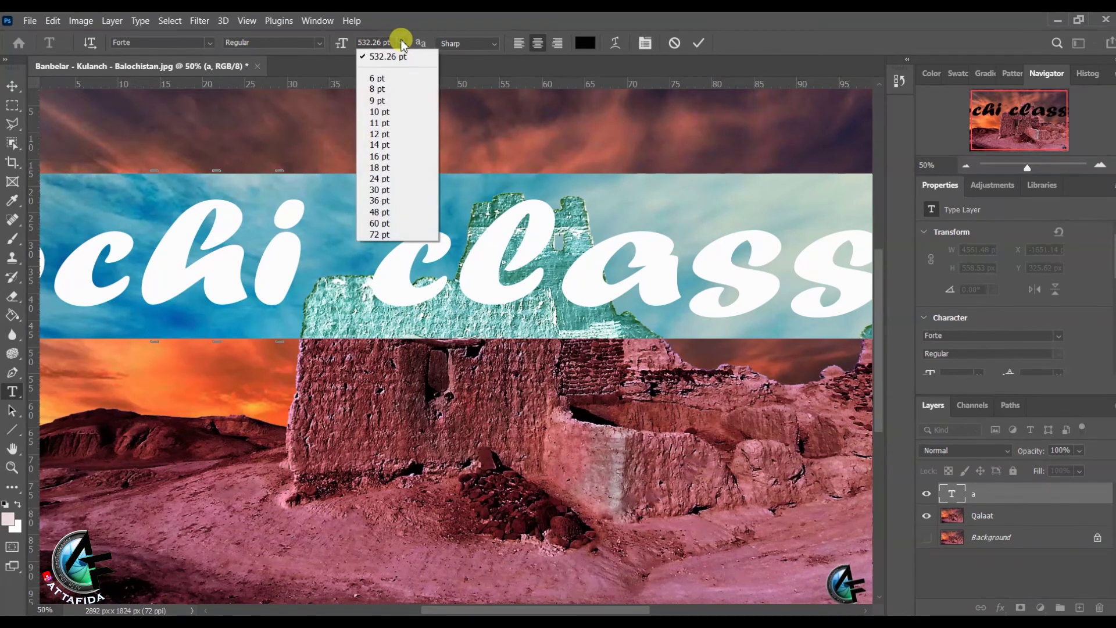
left_click(386, 234)
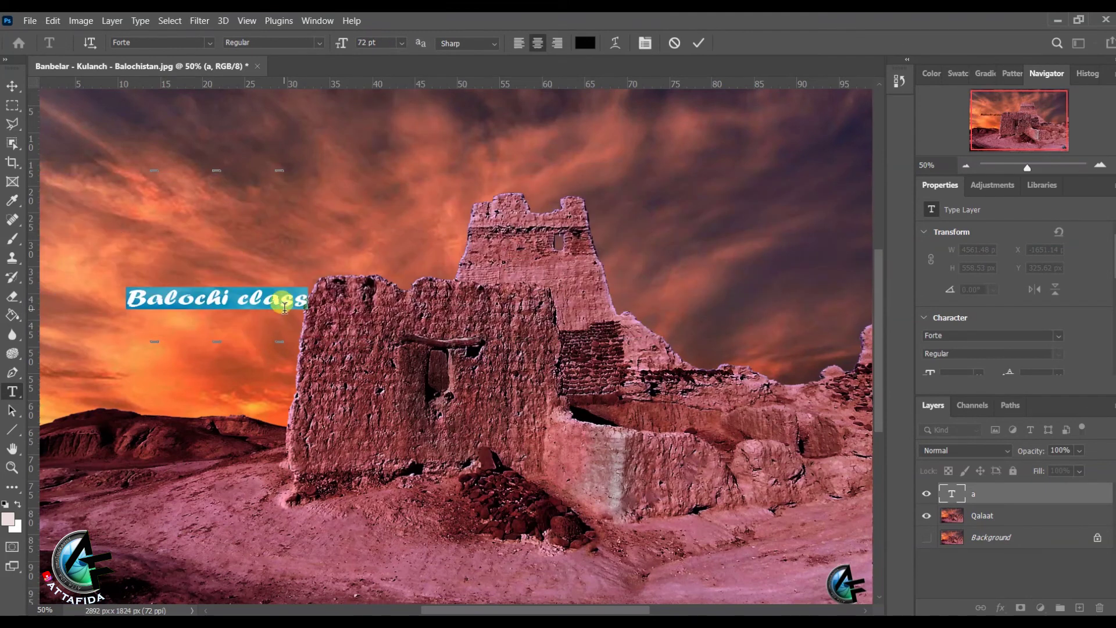
left_click(298, 303)
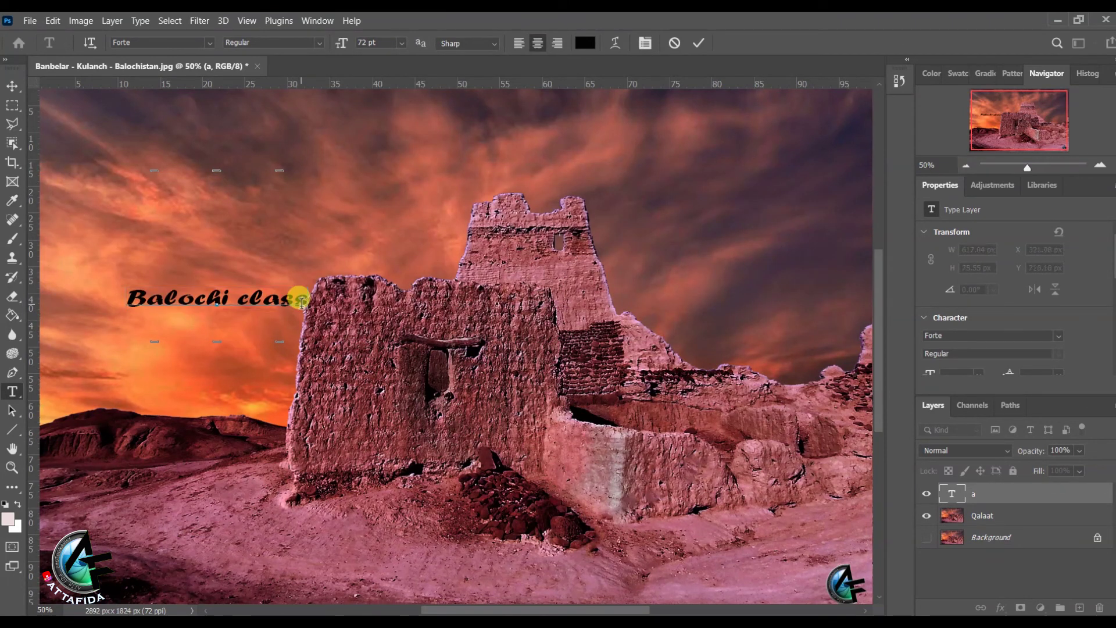
left_click(175, 289)
left_click(274, 298)
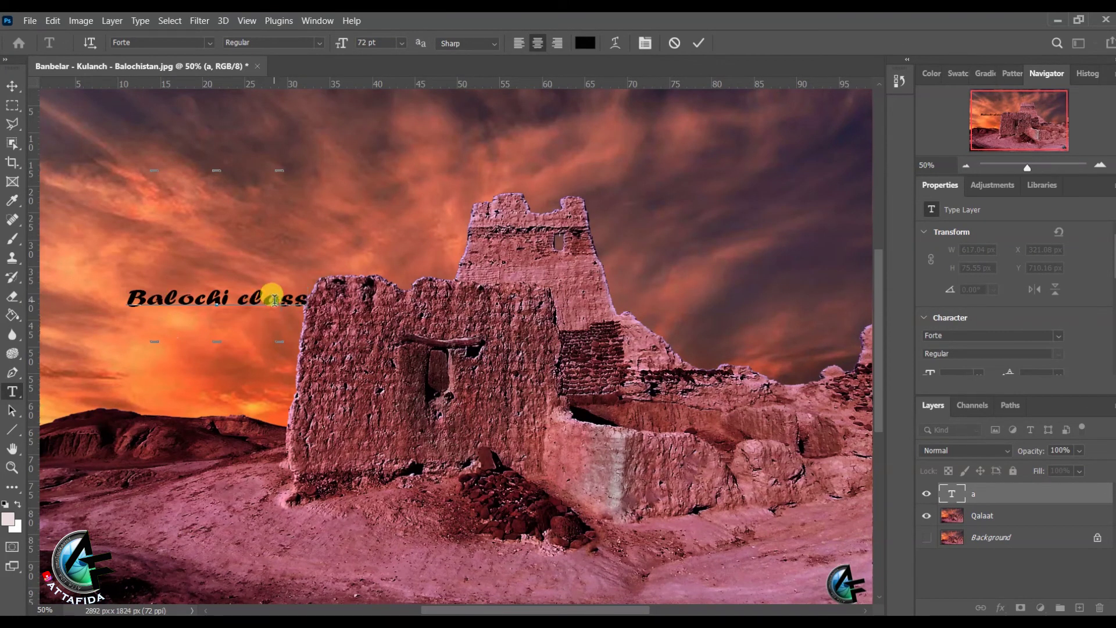
Try the fonts Century Schoolbook, Minion Variable Concept, Arial and Segoe UI Emoji on the whole "Balochi class" text.
triple_click(273, 300)
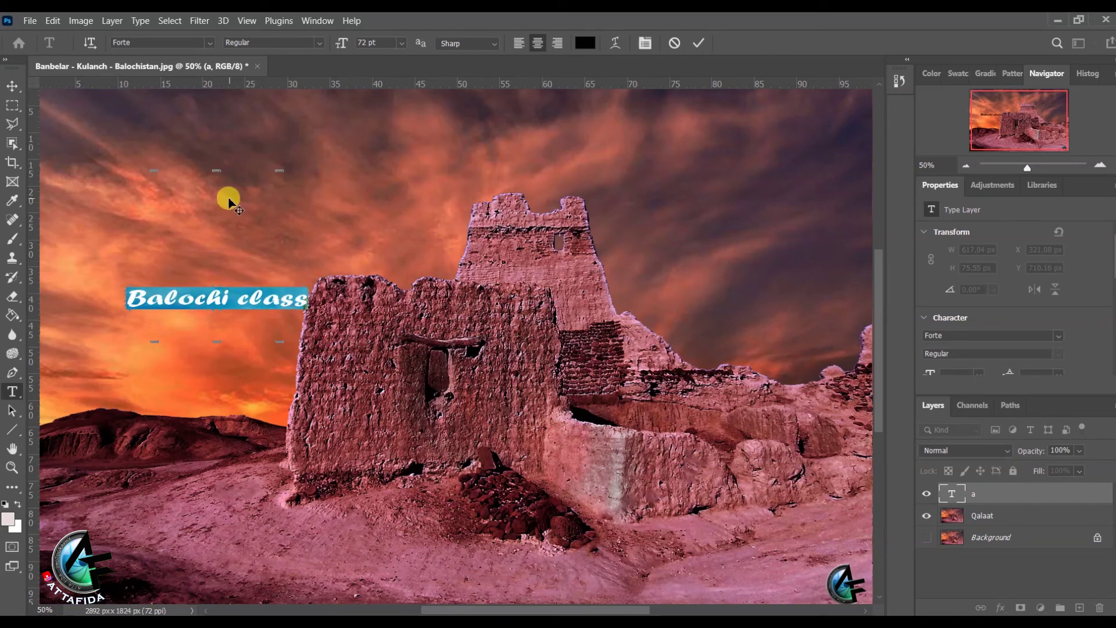
left_click(210, 44)
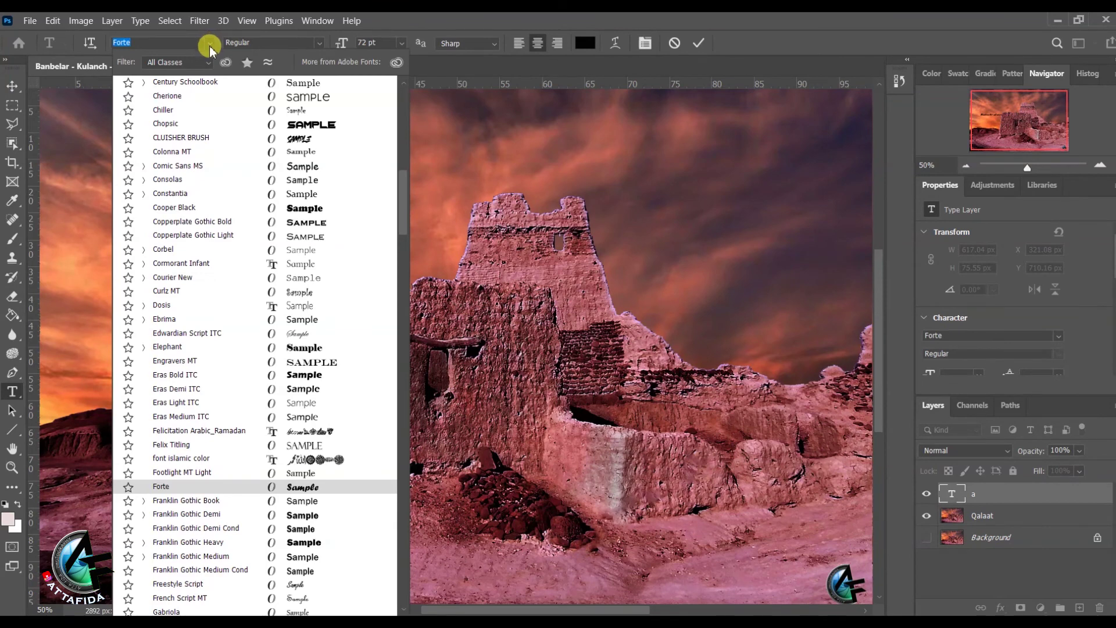
left_click(296, 84)
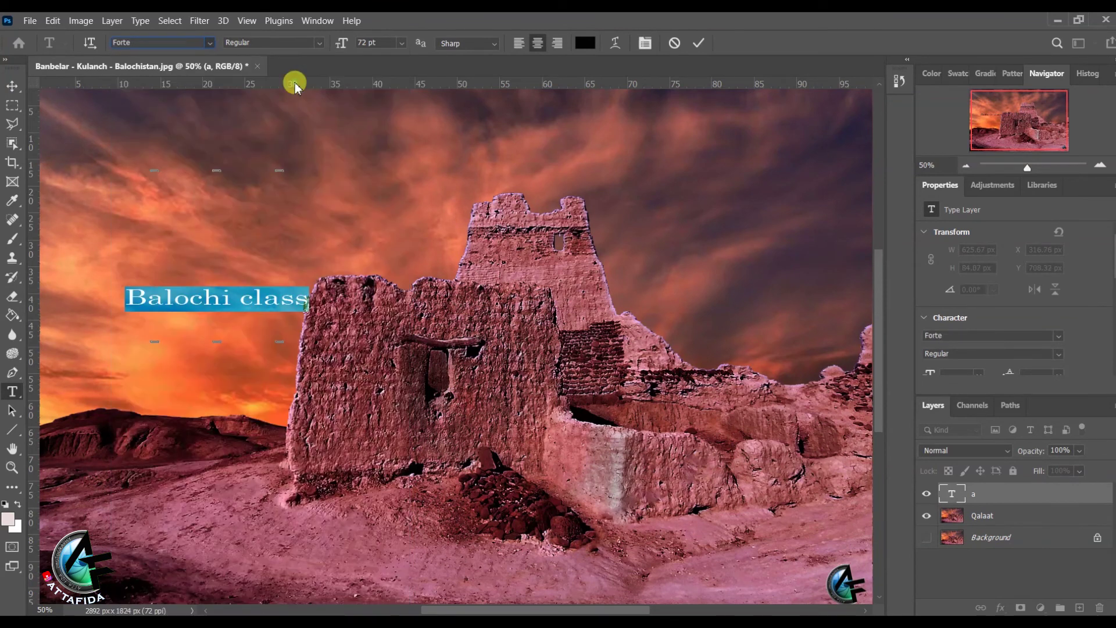
left_click(185, 43)
key("Return")
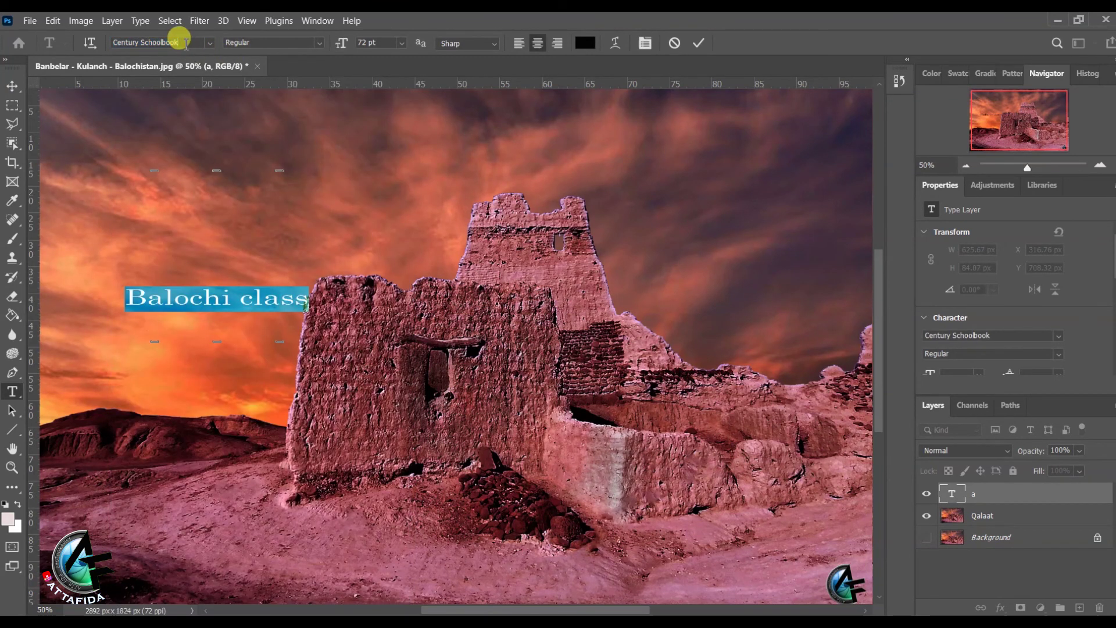
key("Return")
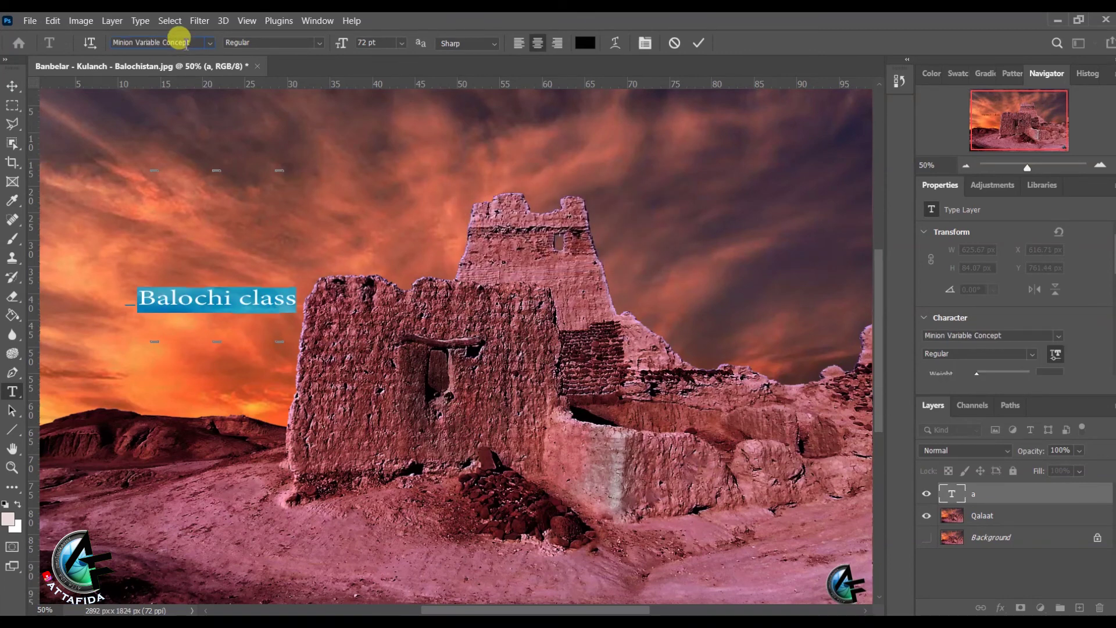
key("Down")
key("Down")
key("Down")
key("Down")
key("Down")
key("Down")
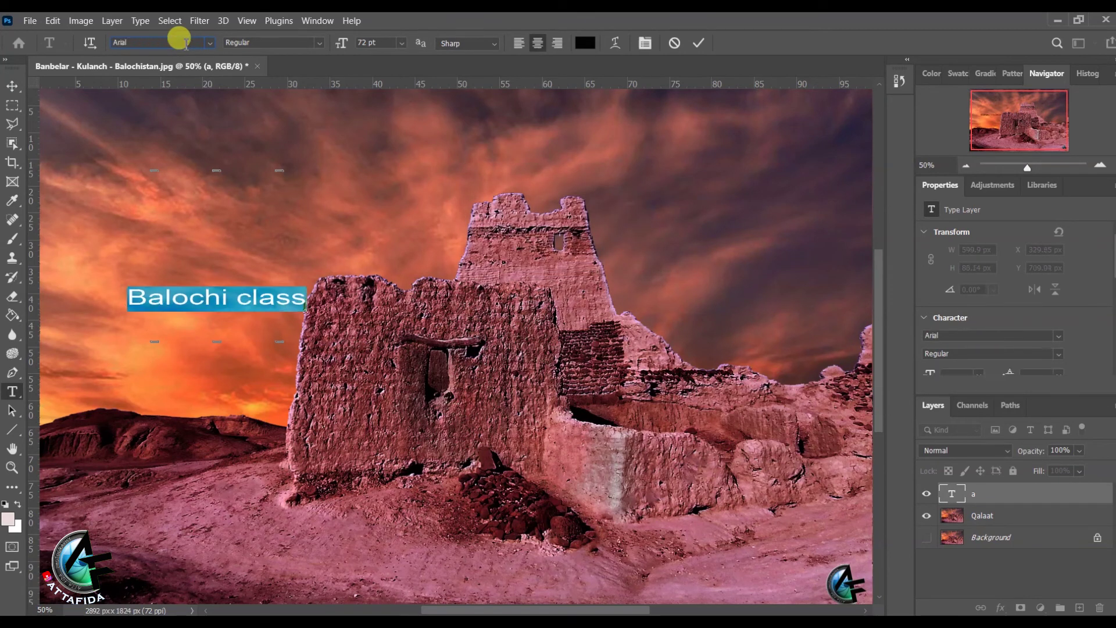
key("Down")
key("Down")
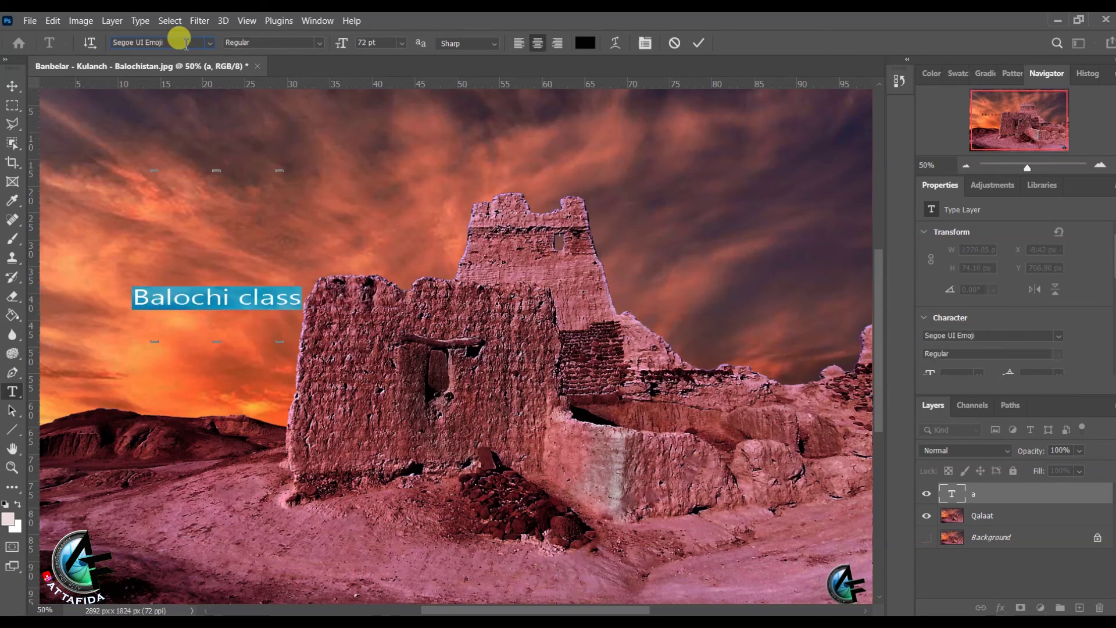
key("Return")
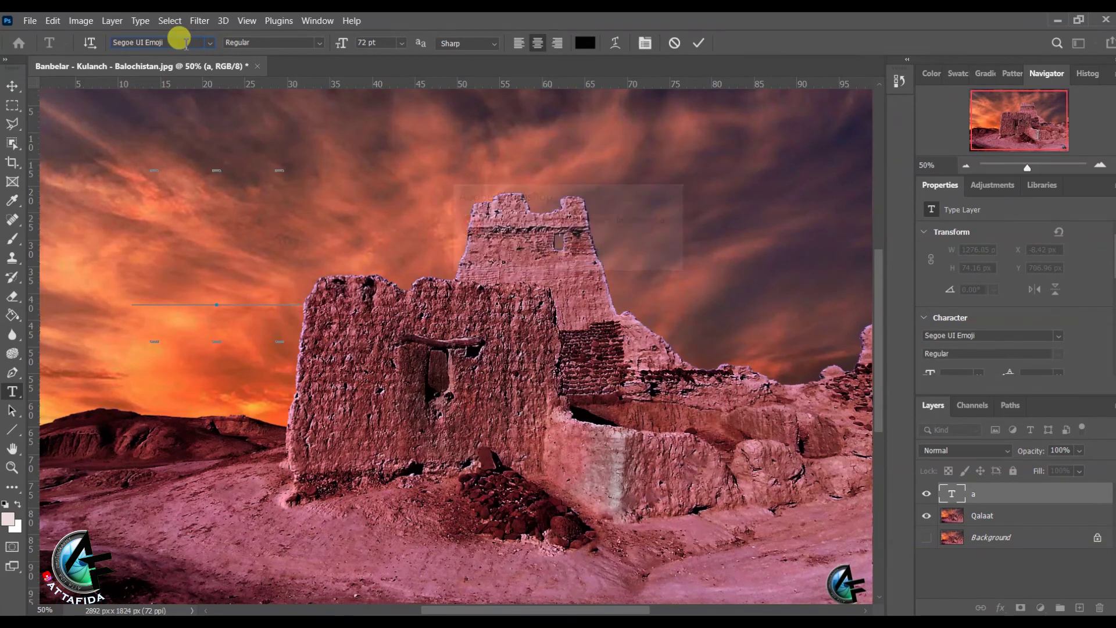
Step through the fonts from Agency FB onward and apply Bernard MT Condensed to the "Balochi class" text.
key("Home")
key("Down")
key("Down")
key("Down")
key("Down")
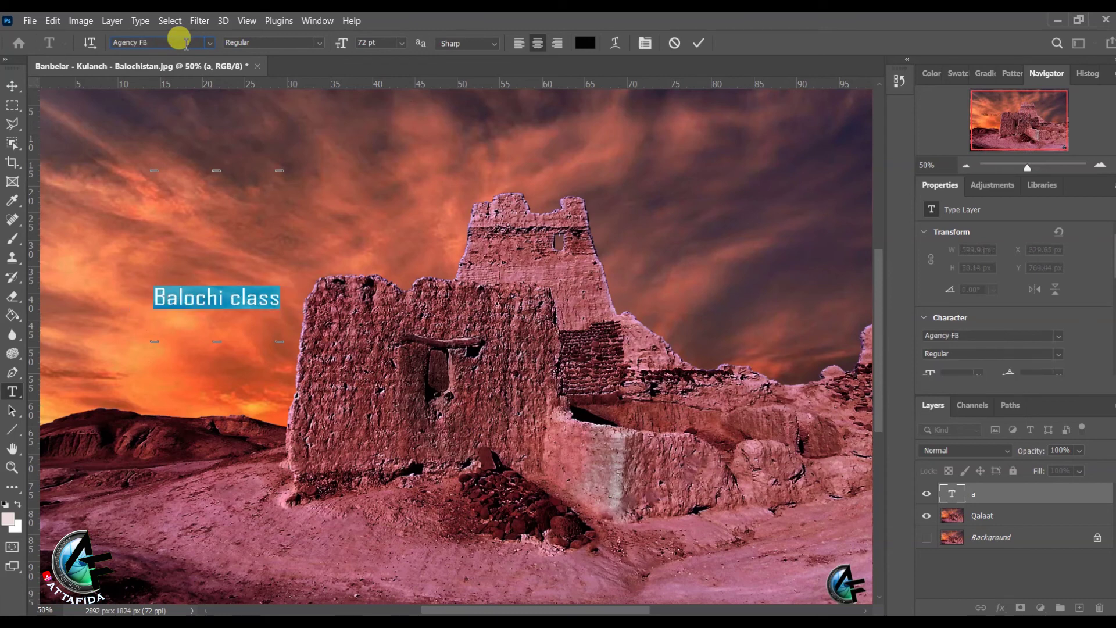
key("Down")
key("Down")
key("Down")
key("Down")
key("Down")
key("Down")
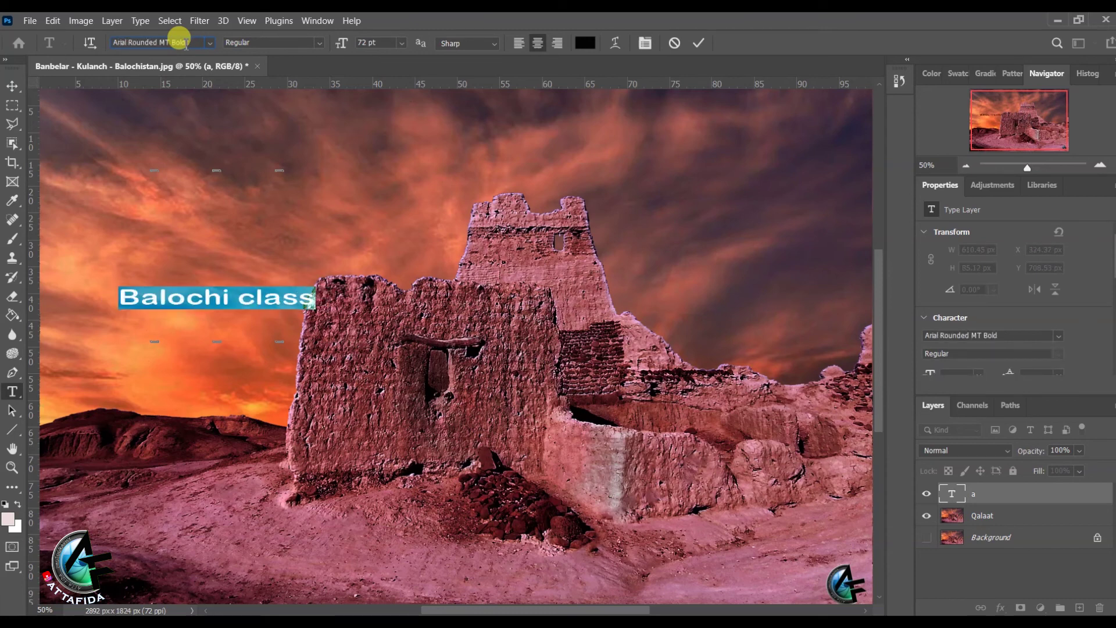
key("Down")
key("Down")
key("Down")
key("Down")
key("Down")
key("Down")
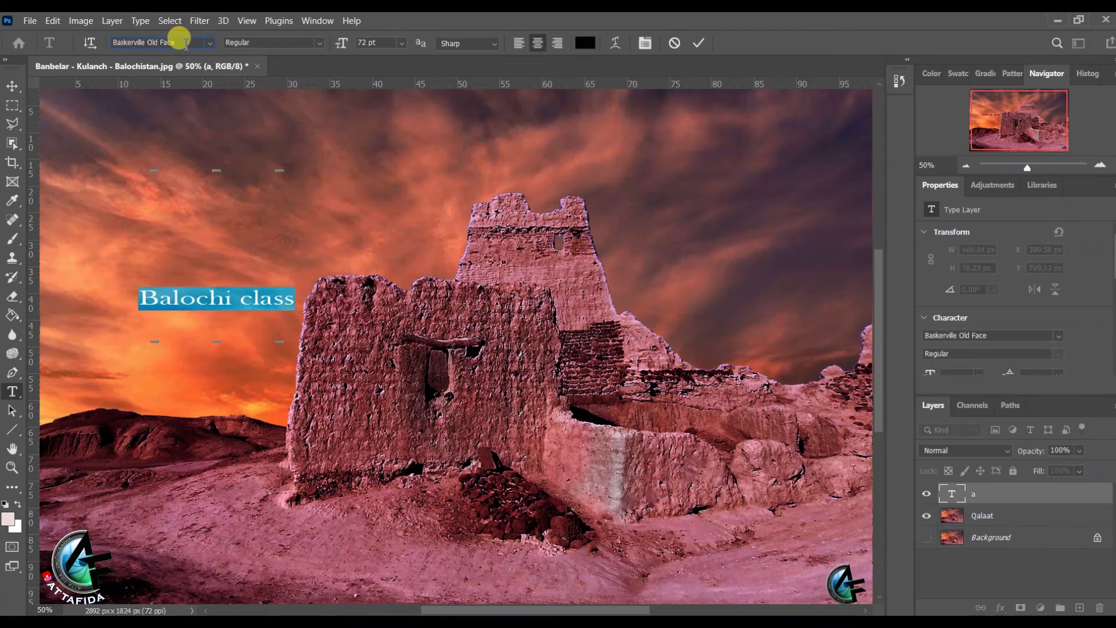
key("Down")
key("Down")
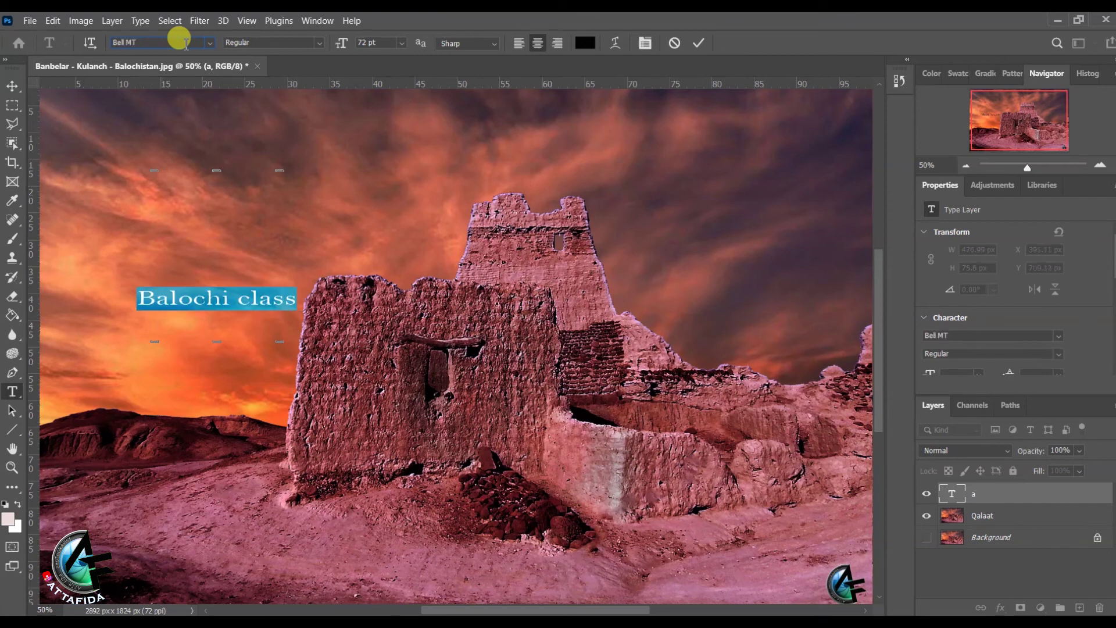
key("Down")
key("Down")
key("Down")
key("Down")
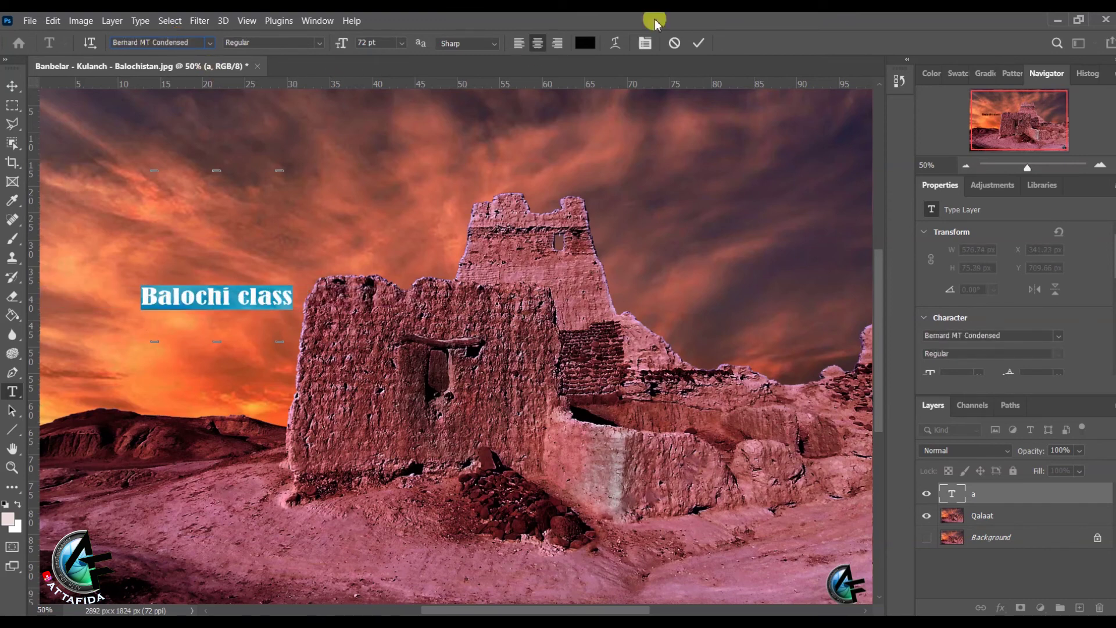
left_click(700, 43)
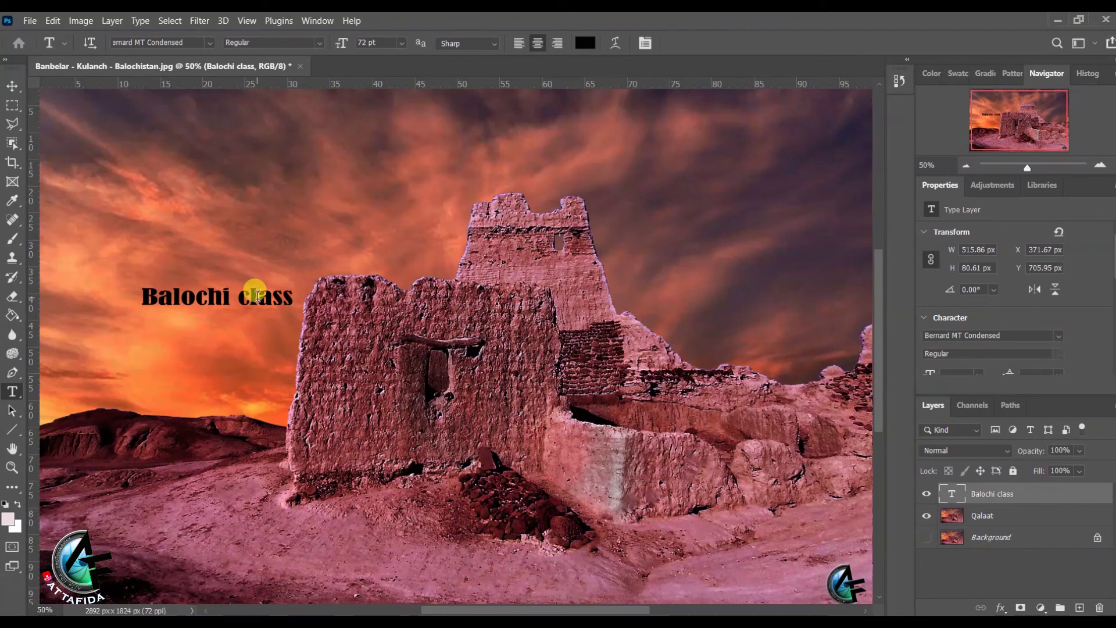
Delete the Balochi class text layer and activate the Path Selection Tool.
left_click_drag(992, 492, 1099, 607)
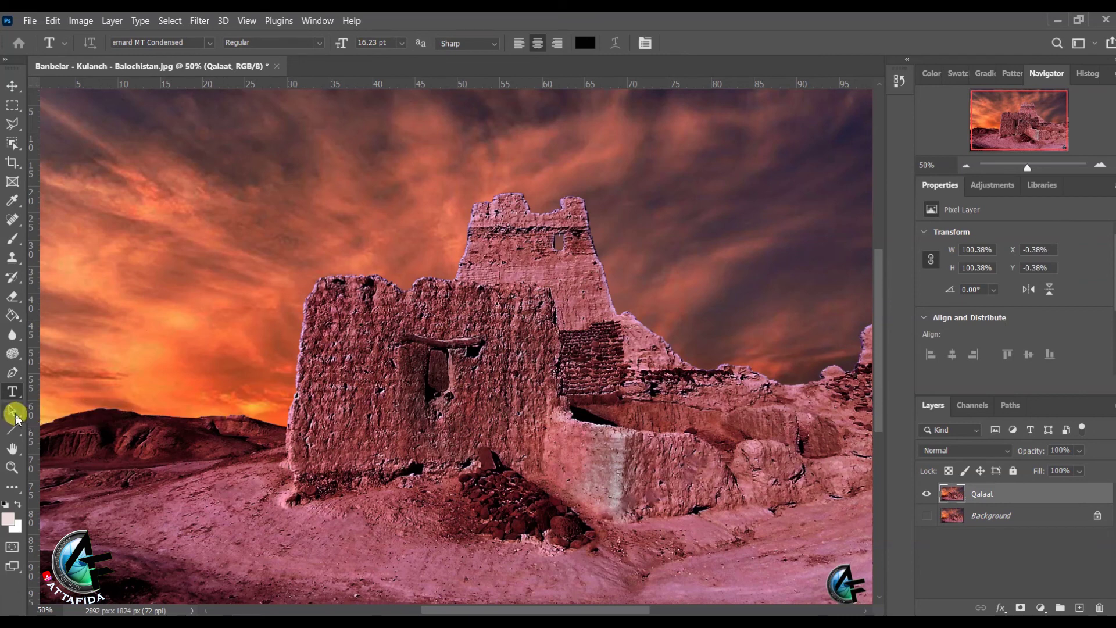
left_click(15, 417)
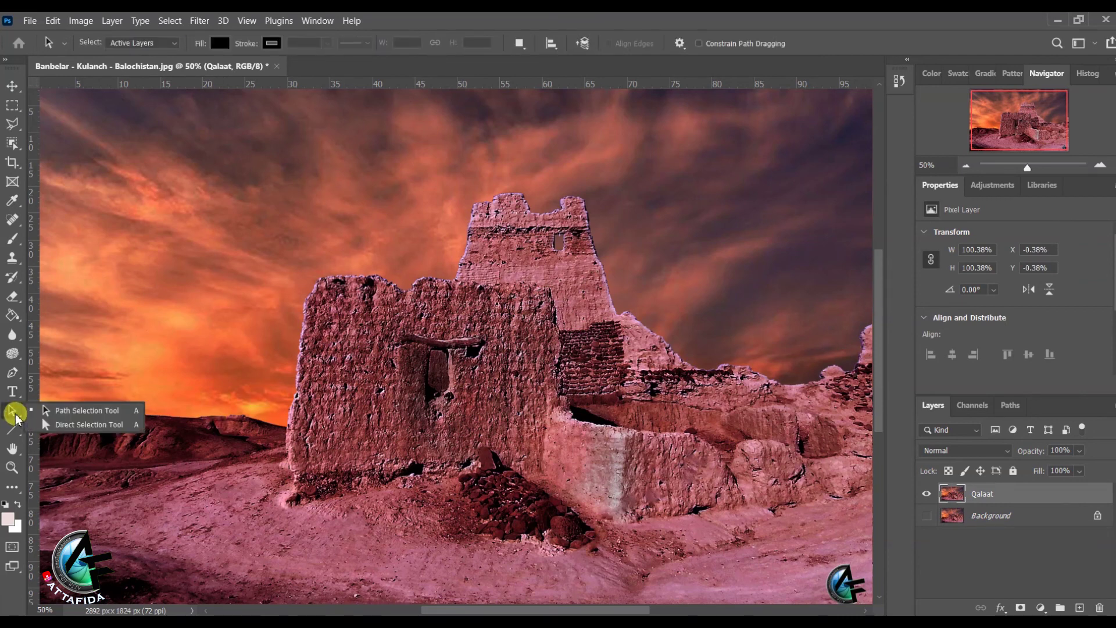
left_click(56, 411)
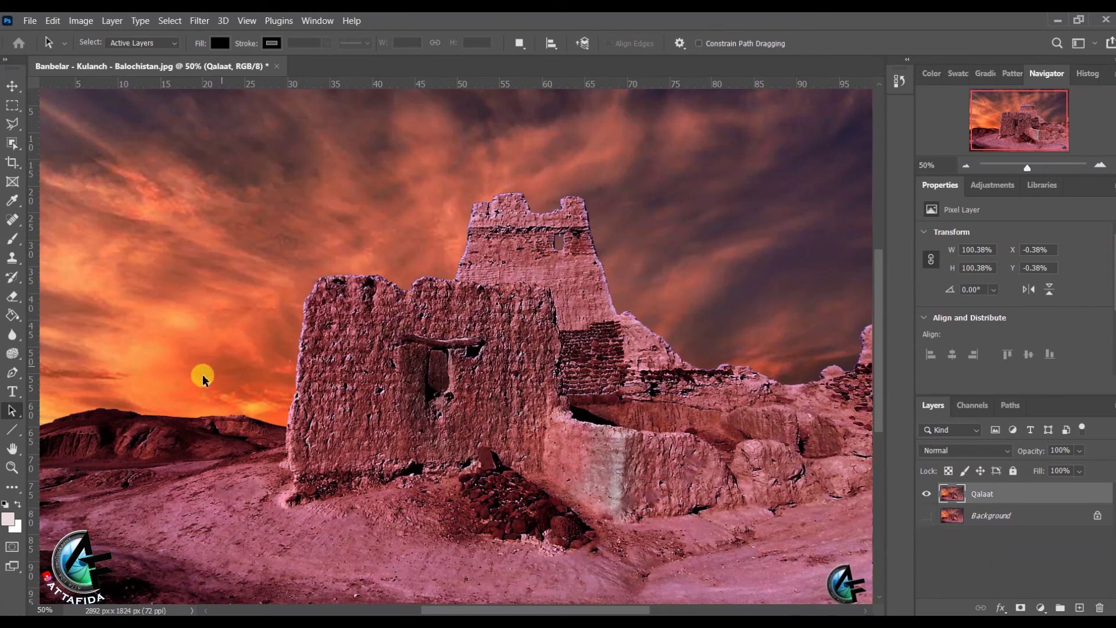
Draw an unfilled, blue-outlined rectangle about 257 by 191 px in the sky beside the fort with the Rectangle Tool.
left_click(13, 429)
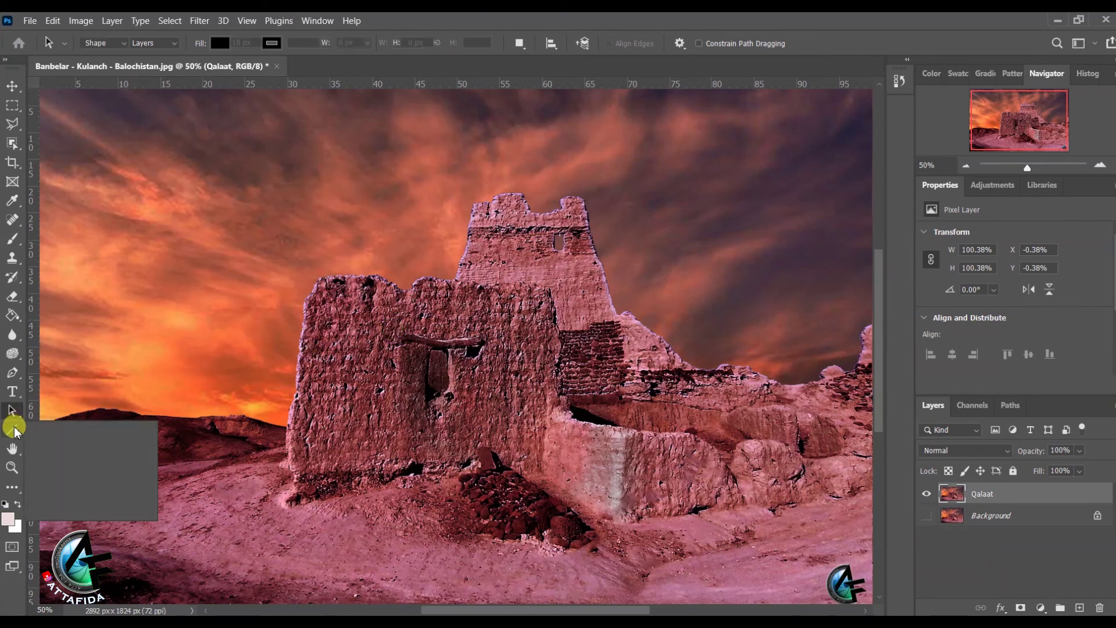
left_click(66, 431)
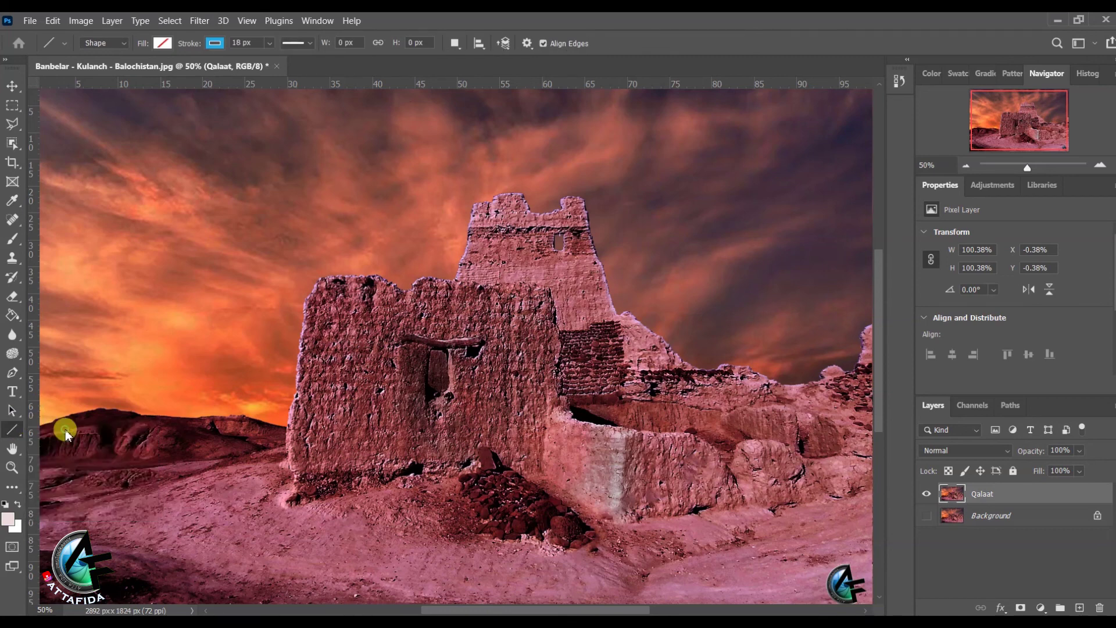
left_click_drag(285, 242, 209, 297)
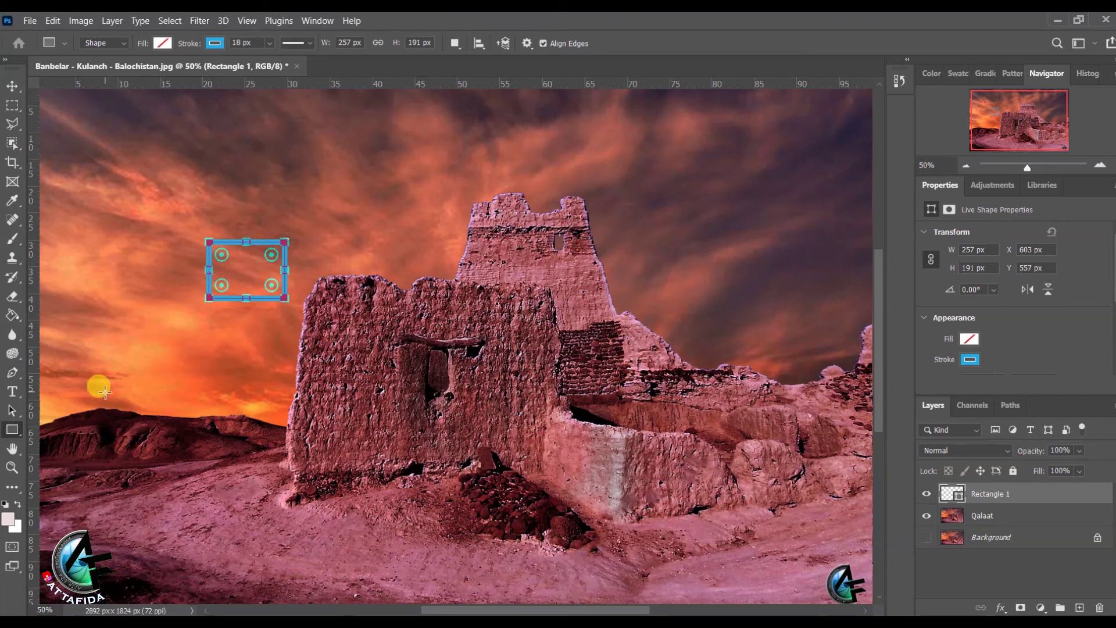
Draw a rounded rectangle about 227 by 249 px diagonally below the first rectangle, above the dark hills.
left_click(10, 442)
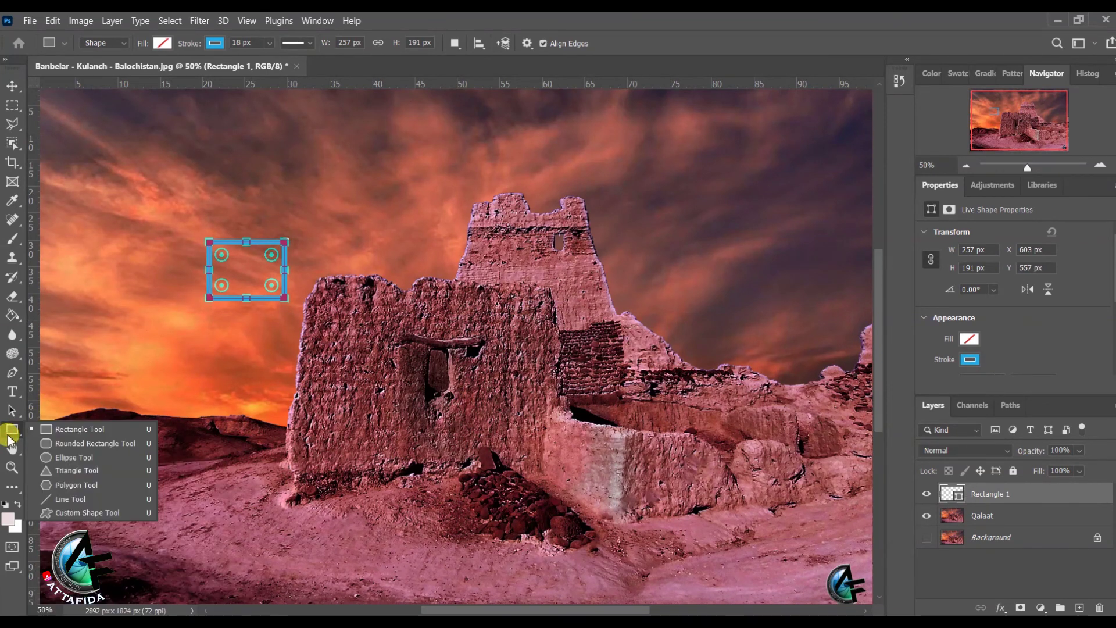
left_click(61, 448)
left_click_drag(140, 296, 208, 368)
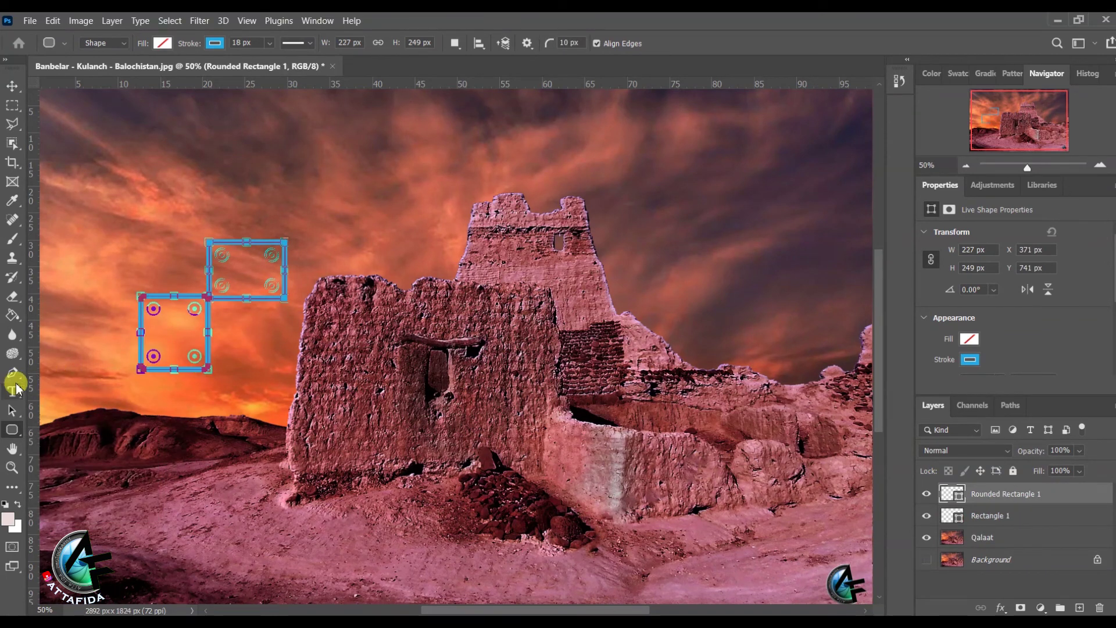
Draw an ellipse about 287 by 314 px in the sky directly above the first rectangle.
left_click(13, 430)
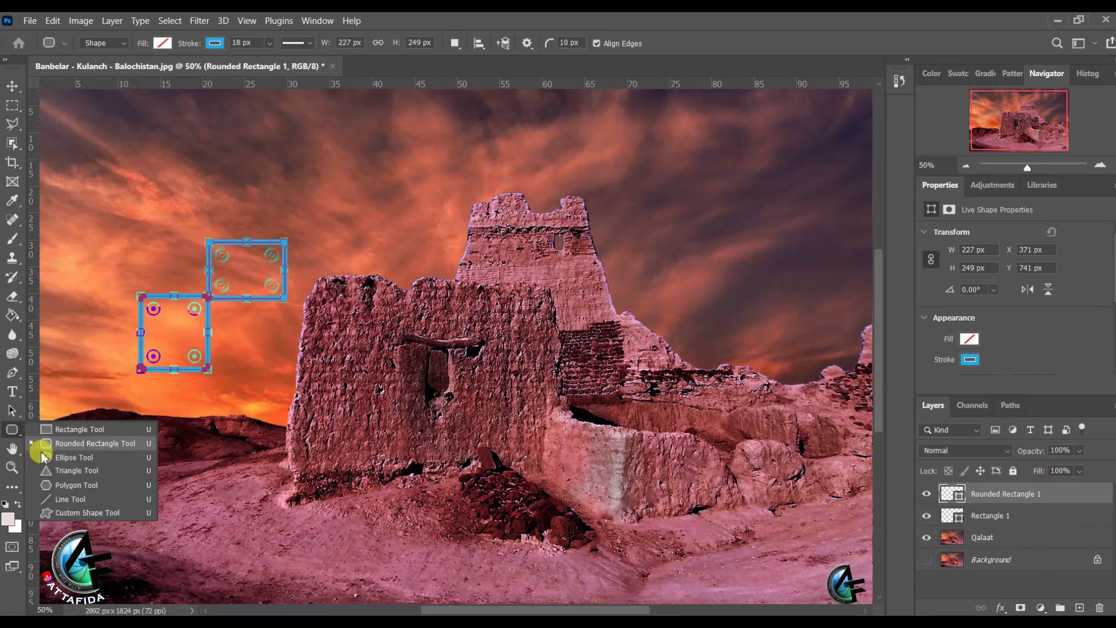
left_click(58, 459)
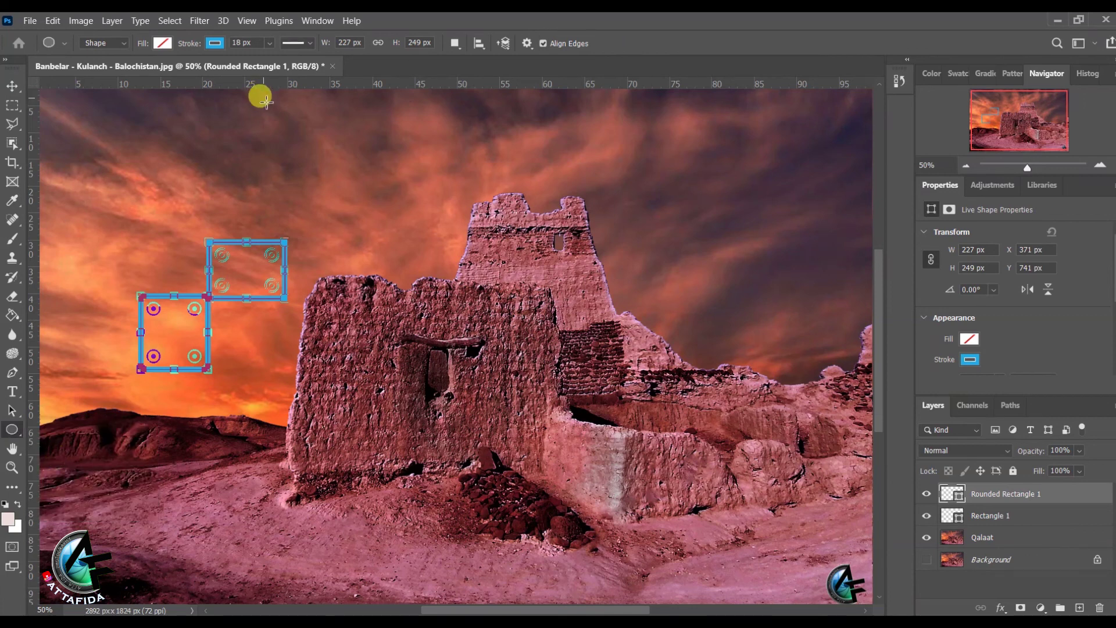
left_click_drag(286, 135, 201, 226)
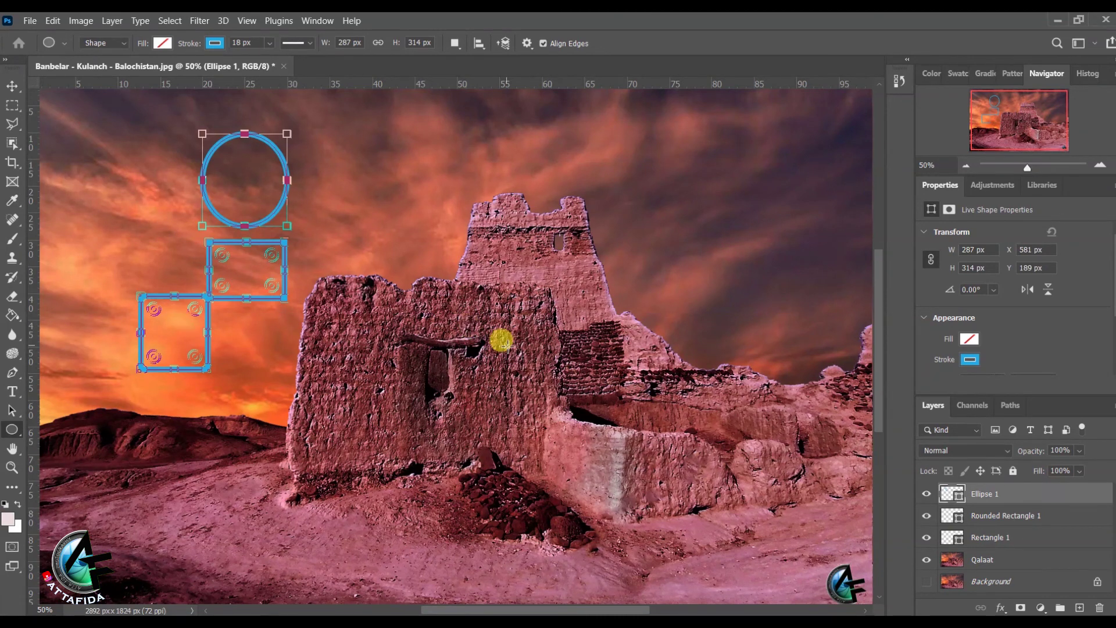
Hide the ellipse, rounded rectangle and rectangle shape layers and delete all three.
left_click(929, 494)
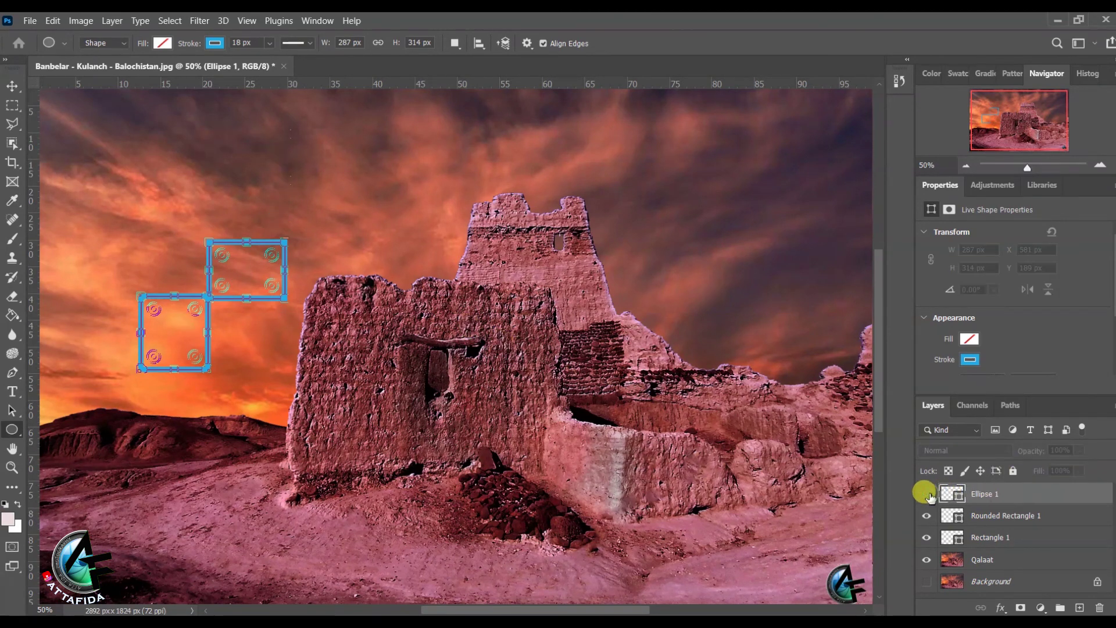
left_click(928, 516)
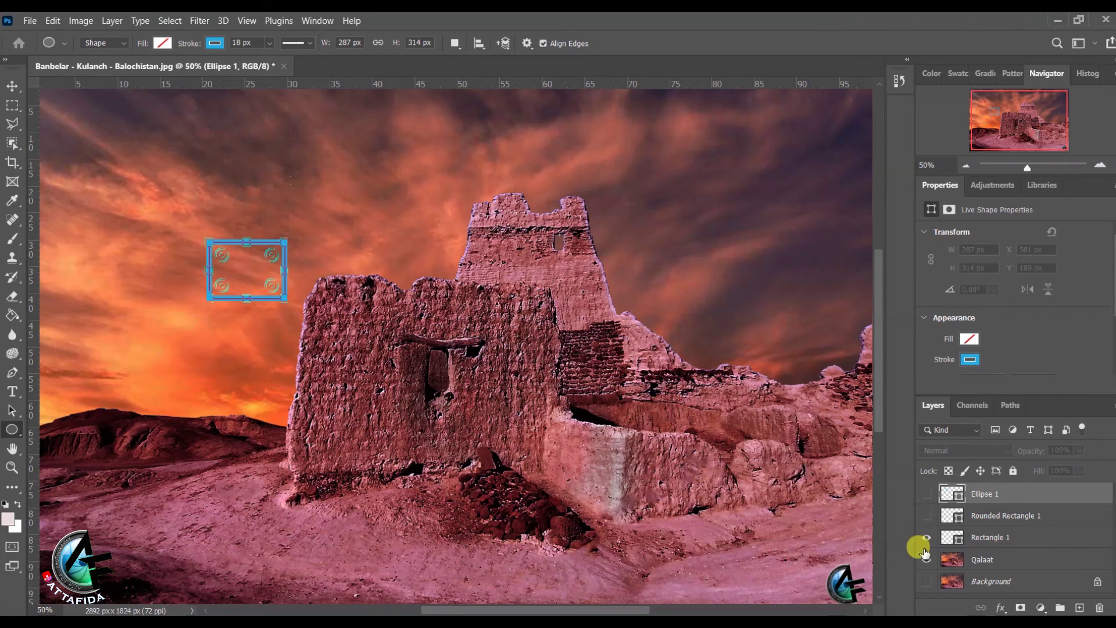
left_click(927, 540)
left_click_drag(983, 494, 1097, 607)
left_click_drag(1007, 498, 1096, 608)
left_click_drag(992, 496, 1098, 607)
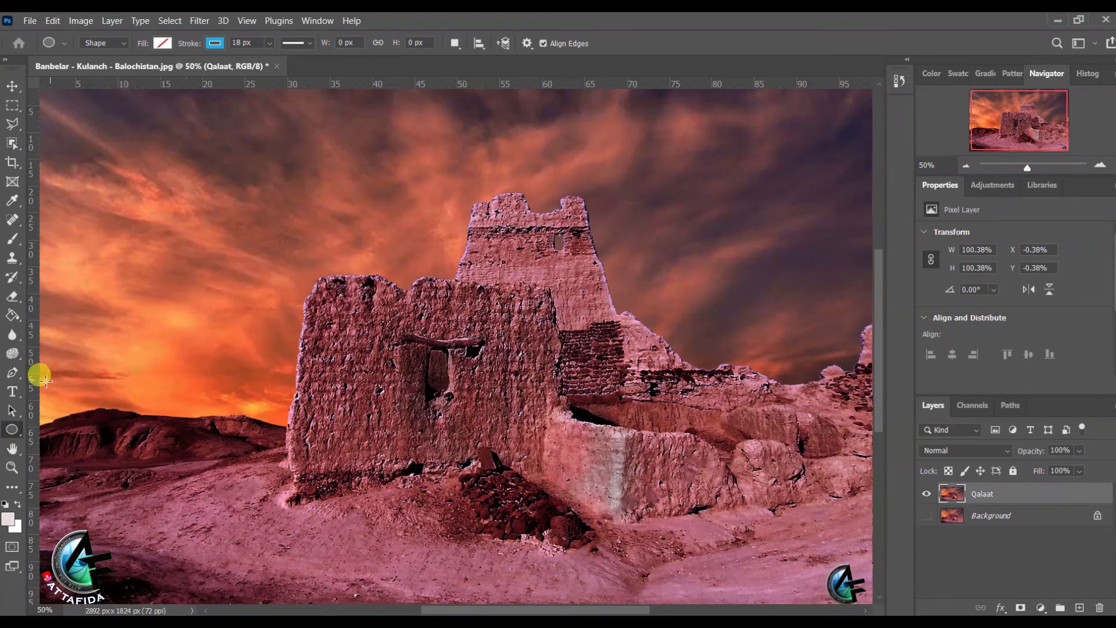
Examine the fort photo with the Hand Tool, panning across it at 33.33% and 66.67% zoom.
left_click(11, 449)
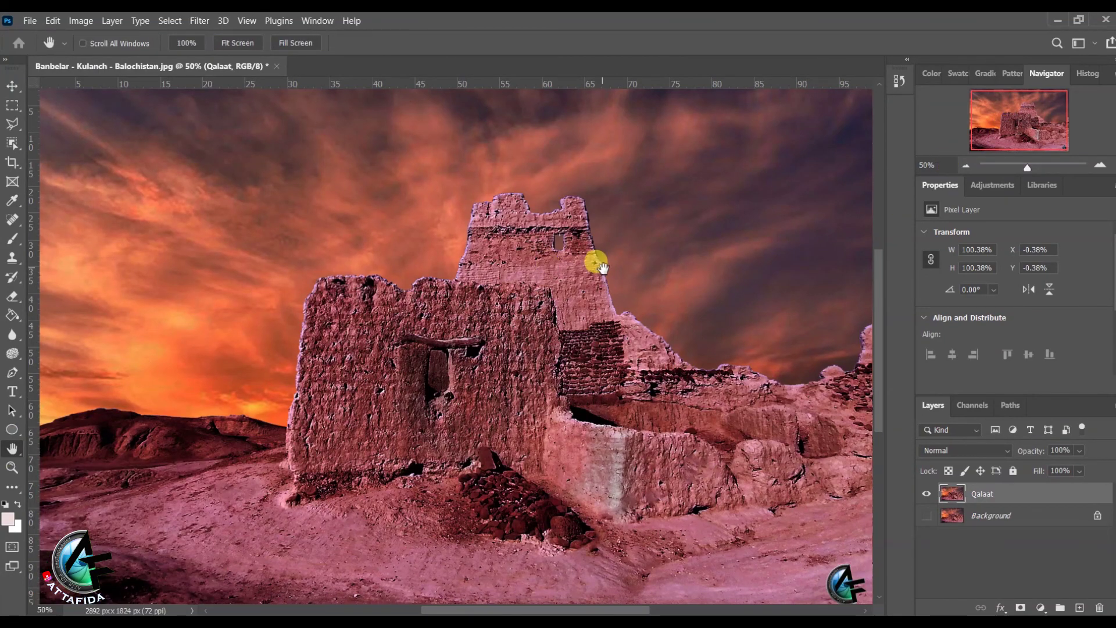
left_click_drag(603, 268, 629, 239)
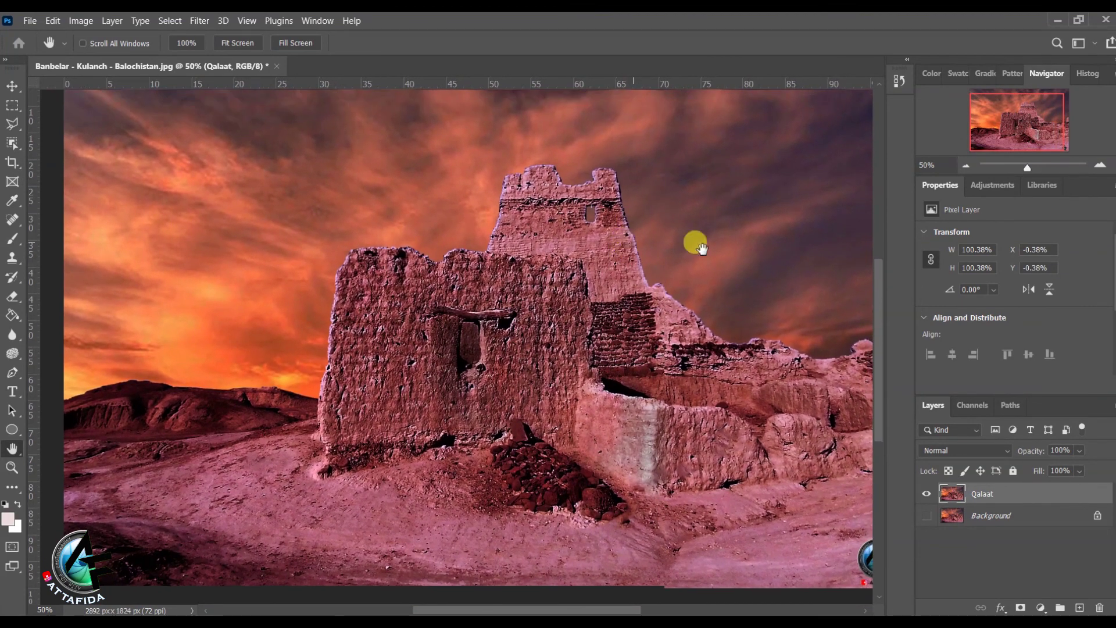
left_click(963, 166)
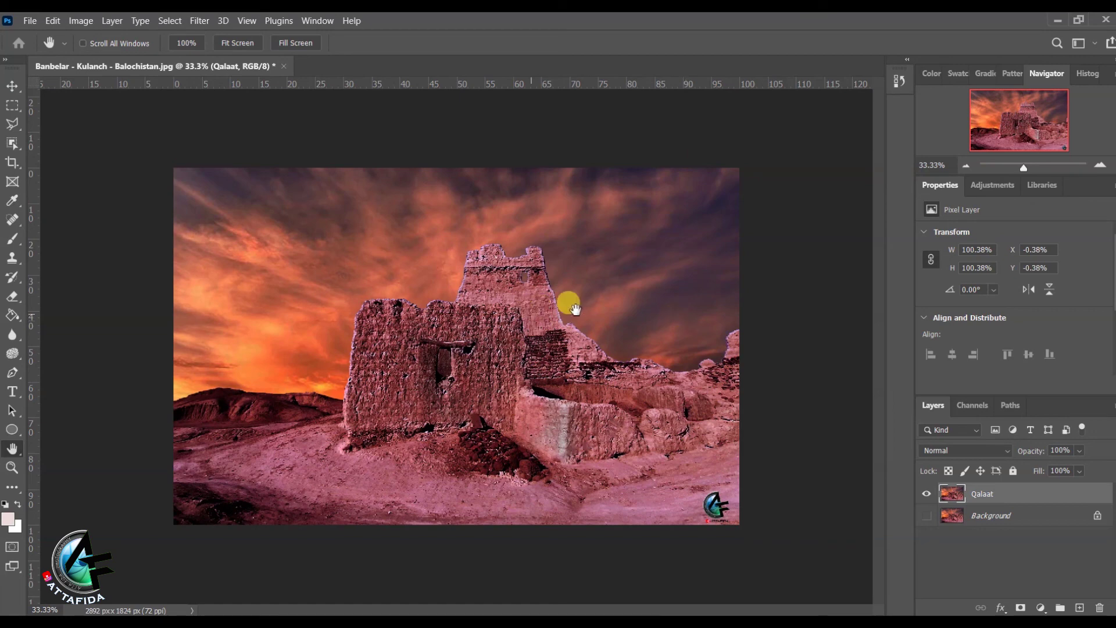
left_click(1099, 166)
left_click(1100, 166)
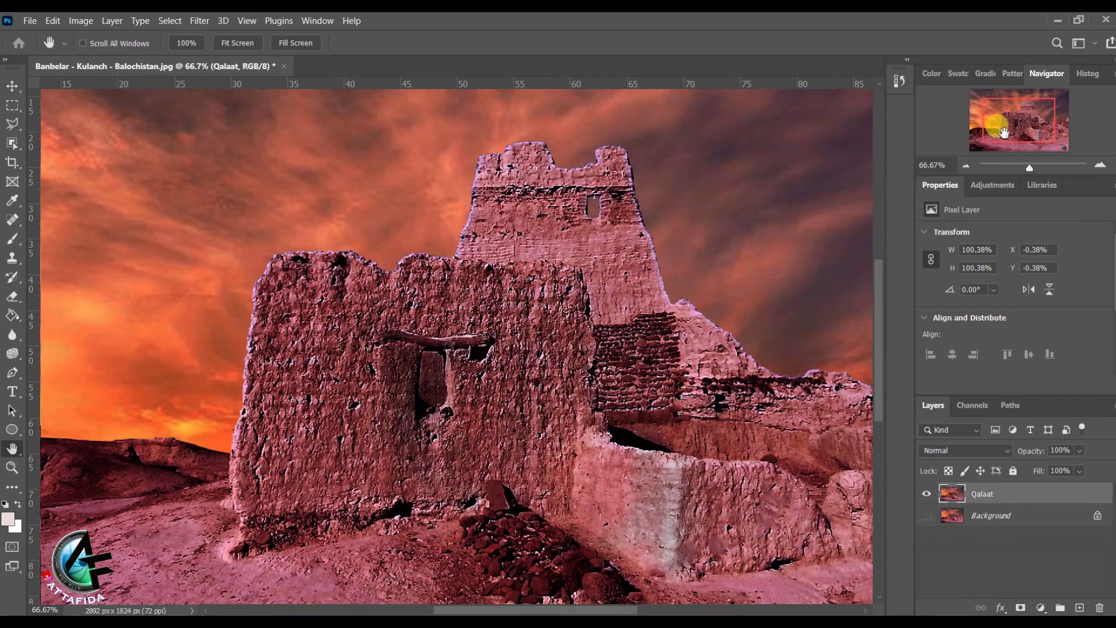
mouse_move(1009, 113)
left_mouse_down()
mouse_move(997, 127)
mouse_move(1022, 125)
left_mouse_up()
left_click_drag(475, 259, 709, 235)
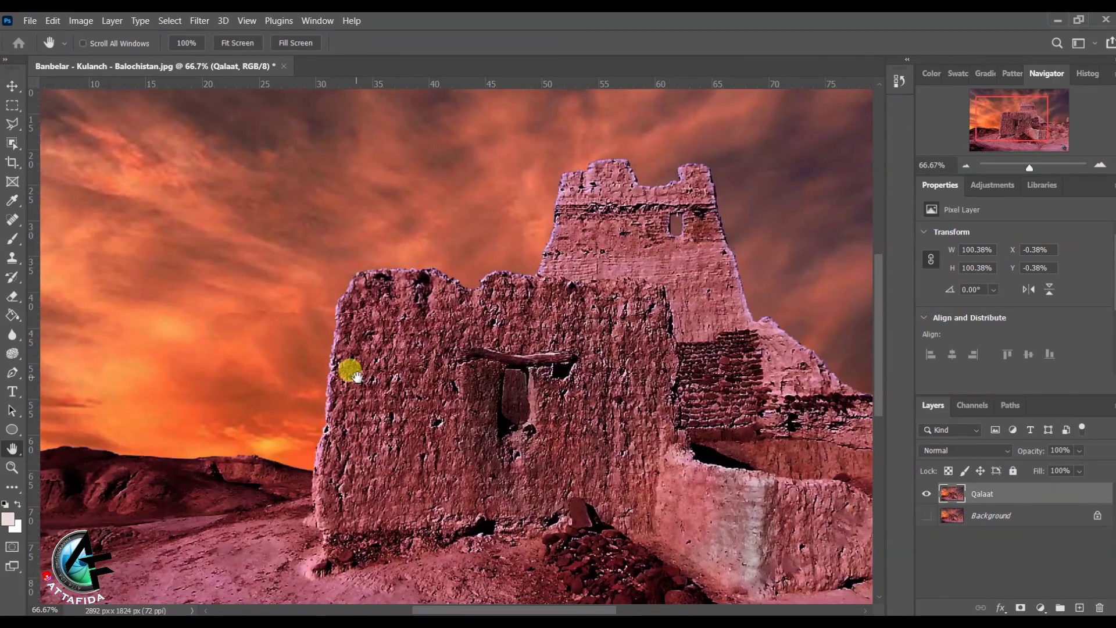
Magnify the fort wall to 100% with the Zoom Tool and return the view to 50%.
left_click(12, 467)
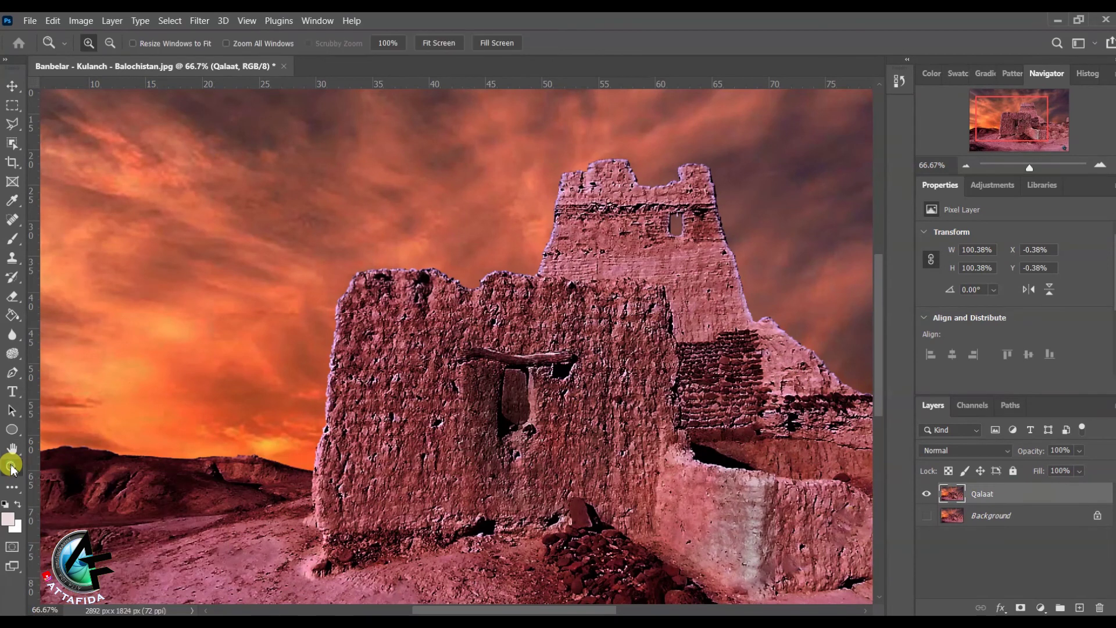
left_click(561, 312)
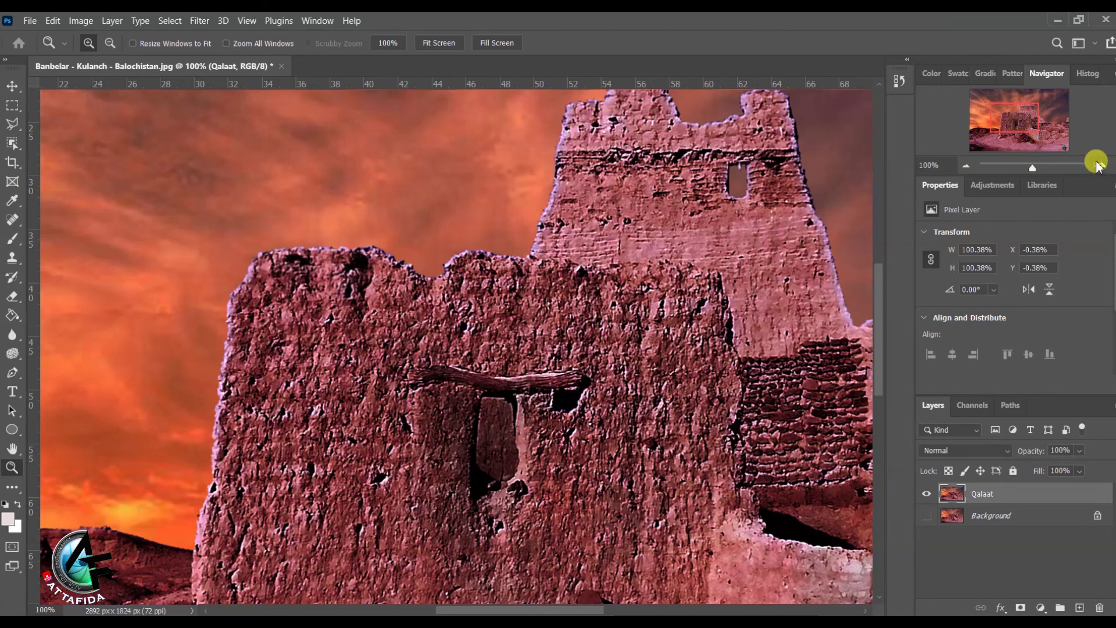
left_click(968, 164)
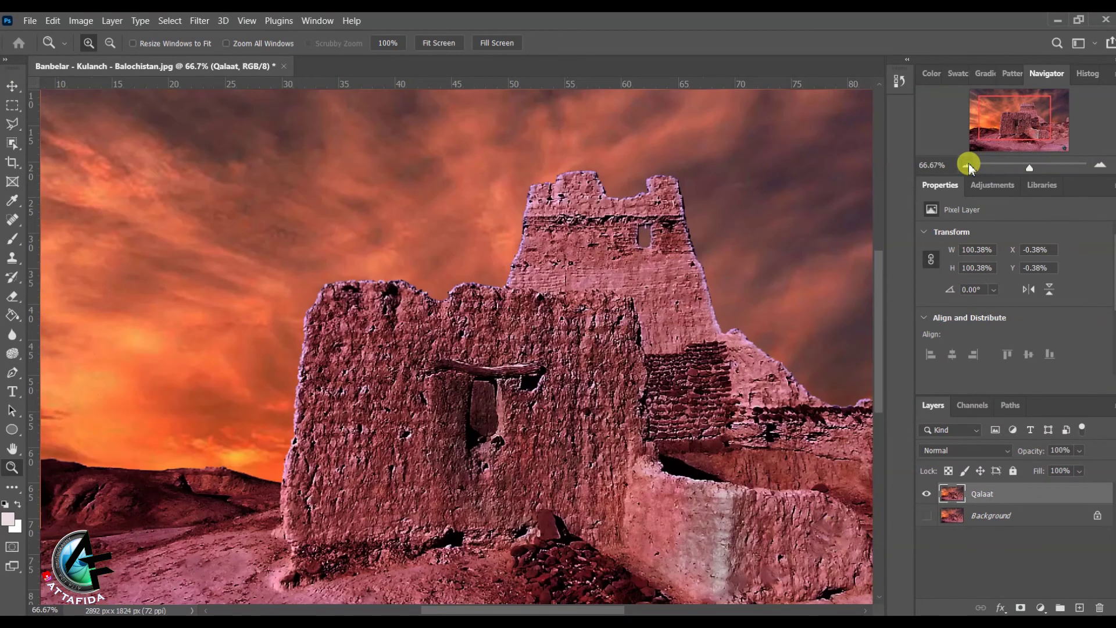
left_click(968, 164)
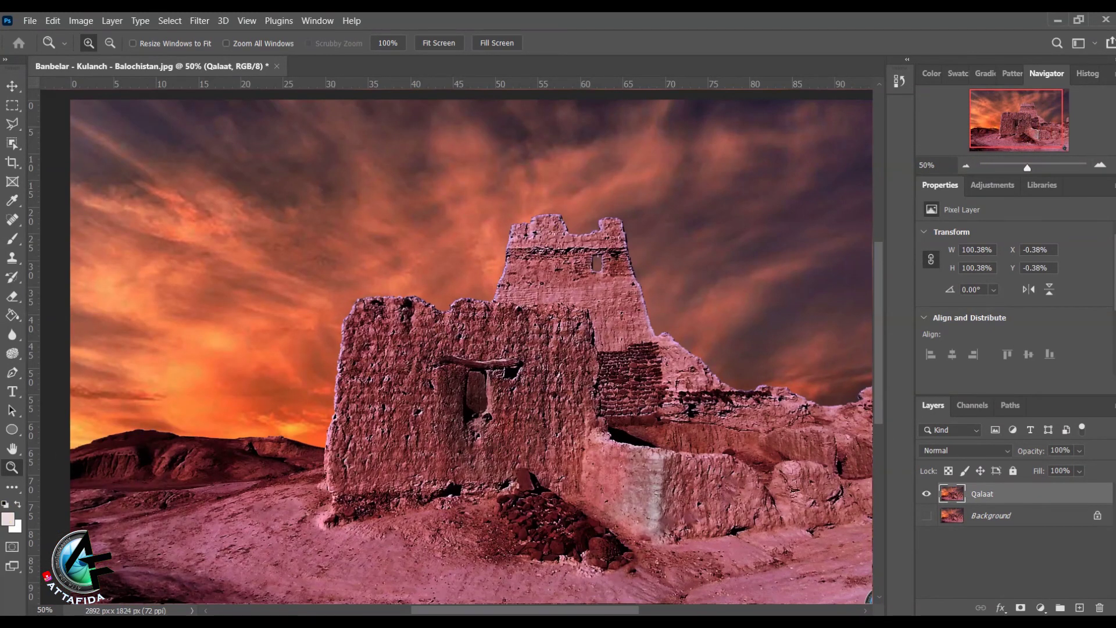